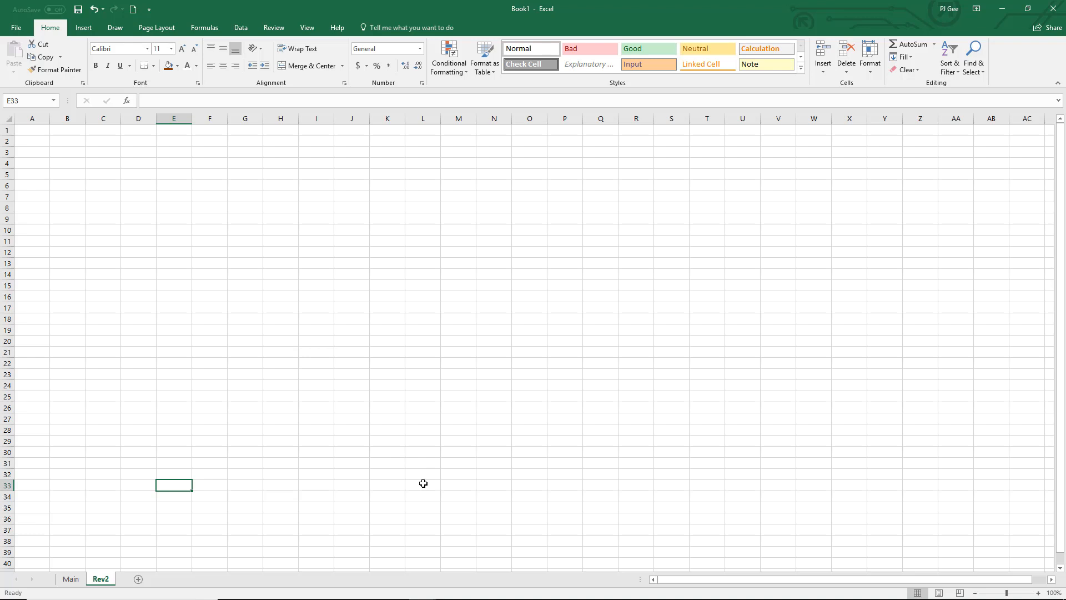
Switch to the MHPractice simulation in Chrome and review the Receiving department's delivery schedule
key(alt+Tab)
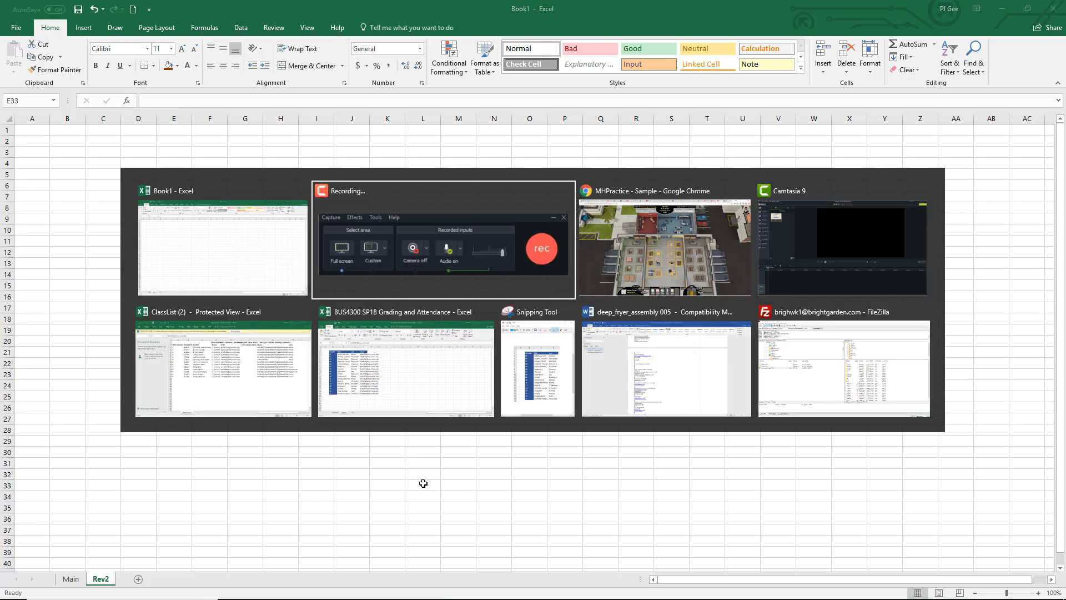
key(alt+Tab)
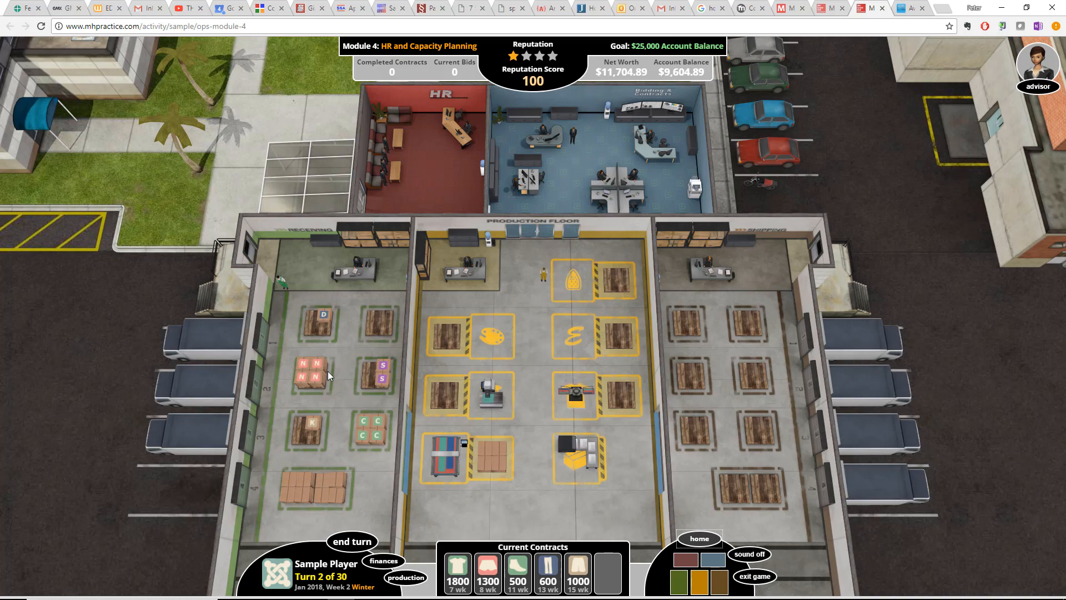
click(359, 272)
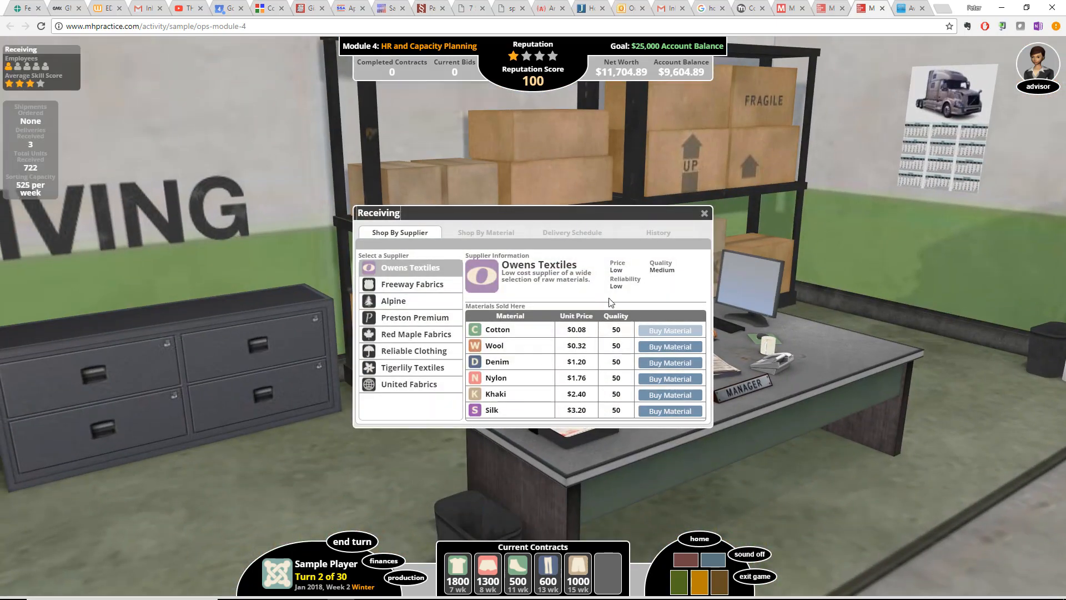
click(567, 235)
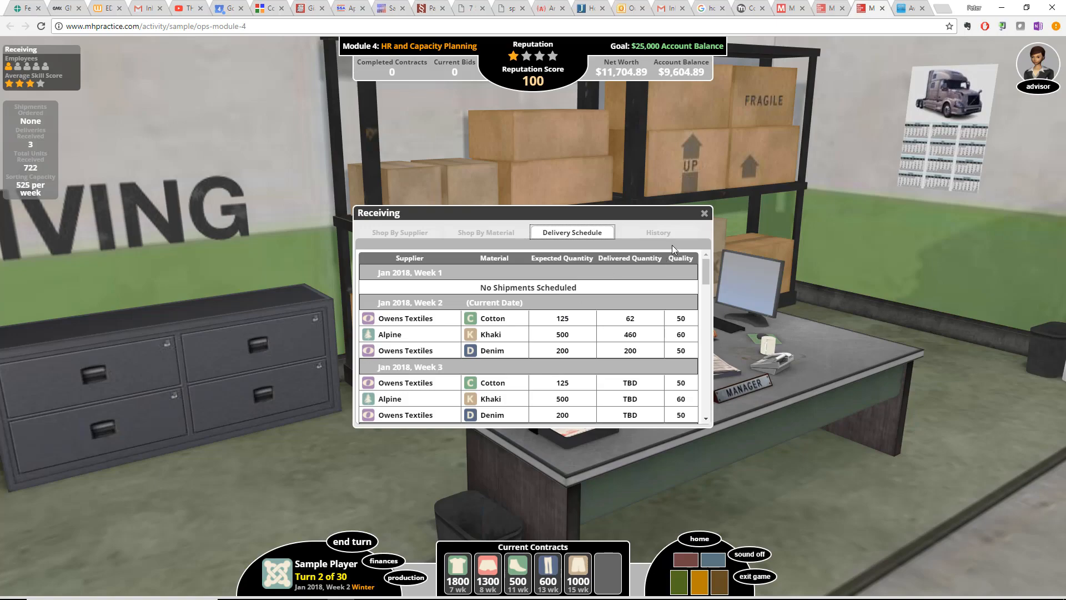
click(704, 214)
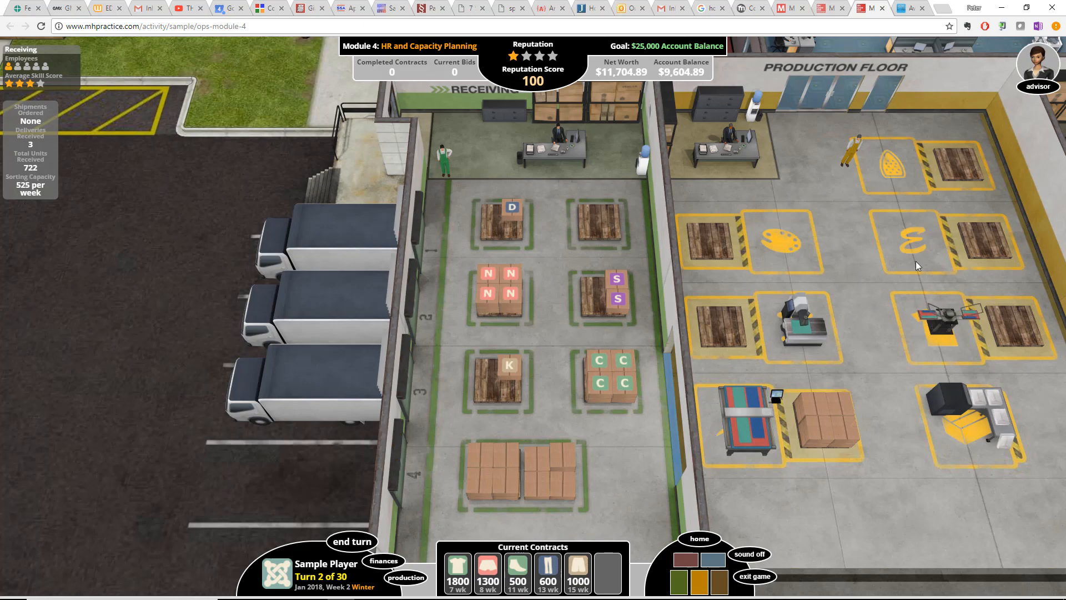
Examine the product research in Bidding & Contracts for the denim, khaki, nylon and cotton garments, including their production tasks and prices
click(715, 561)
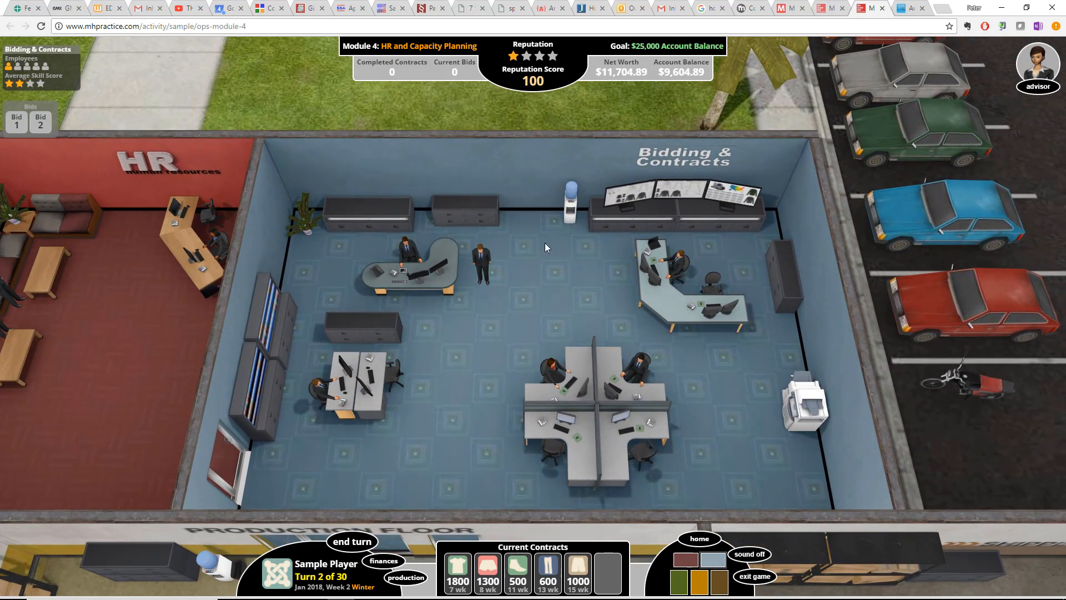
click(367, 386)
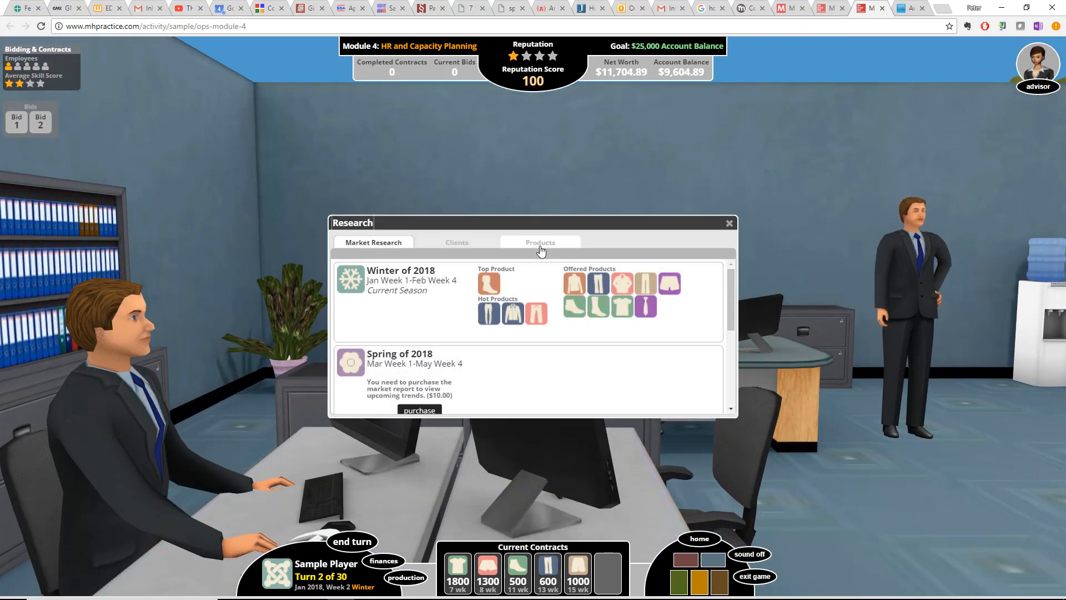
click(542, 246)
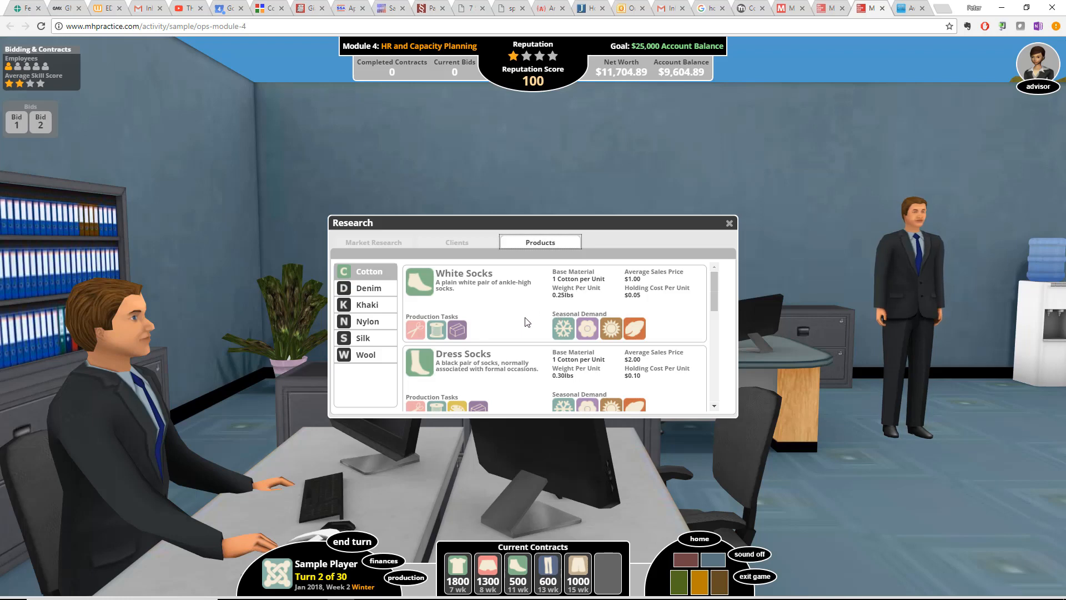
click(364, 292)
click(367, 305)
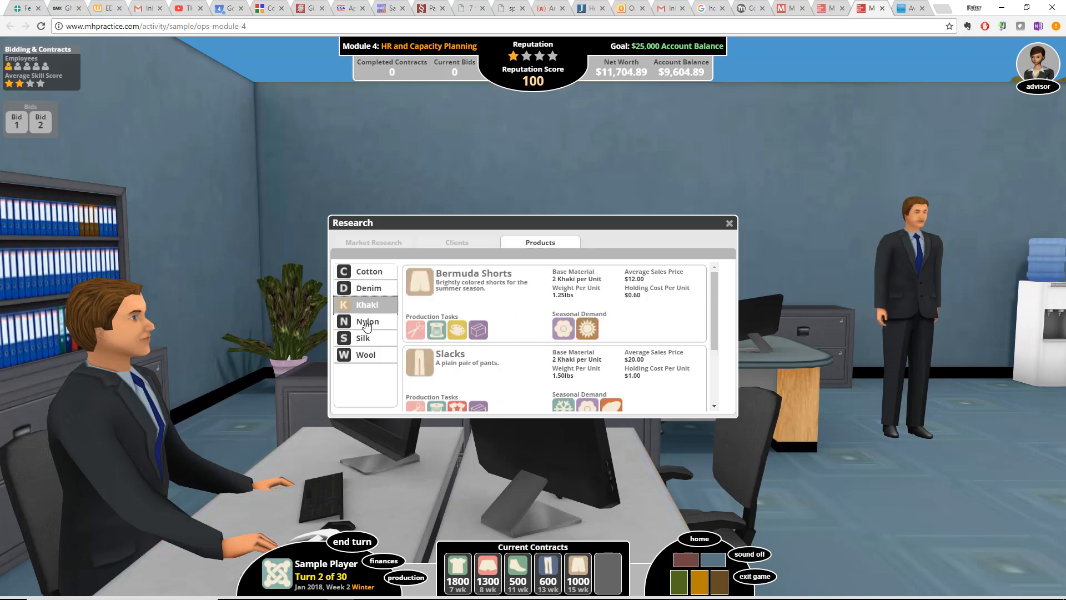
click(367, 322)
click(368, 272)
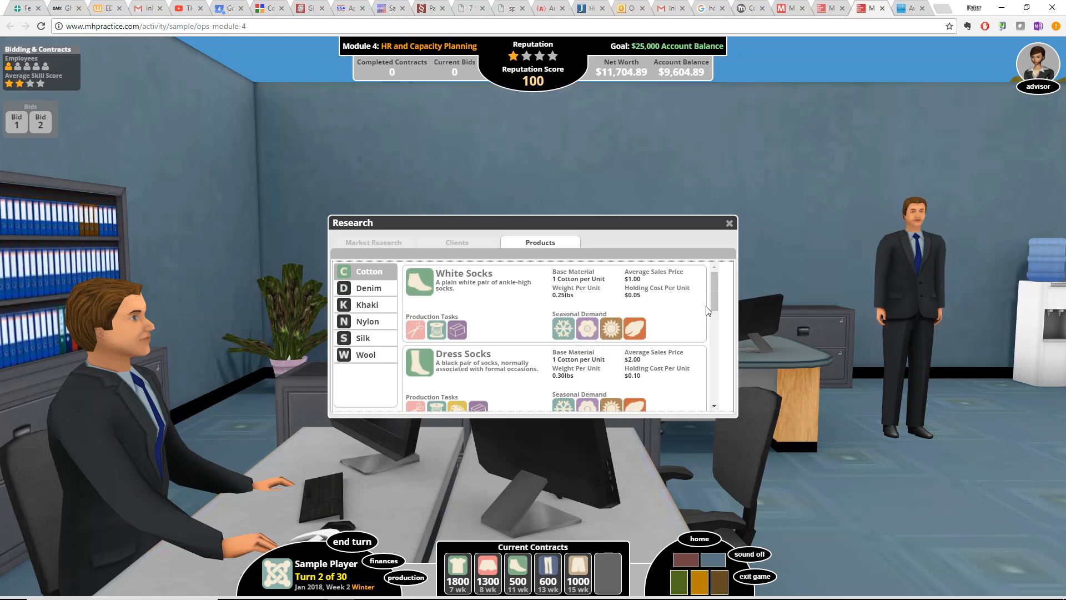
drag(712, 286, 722, 344)
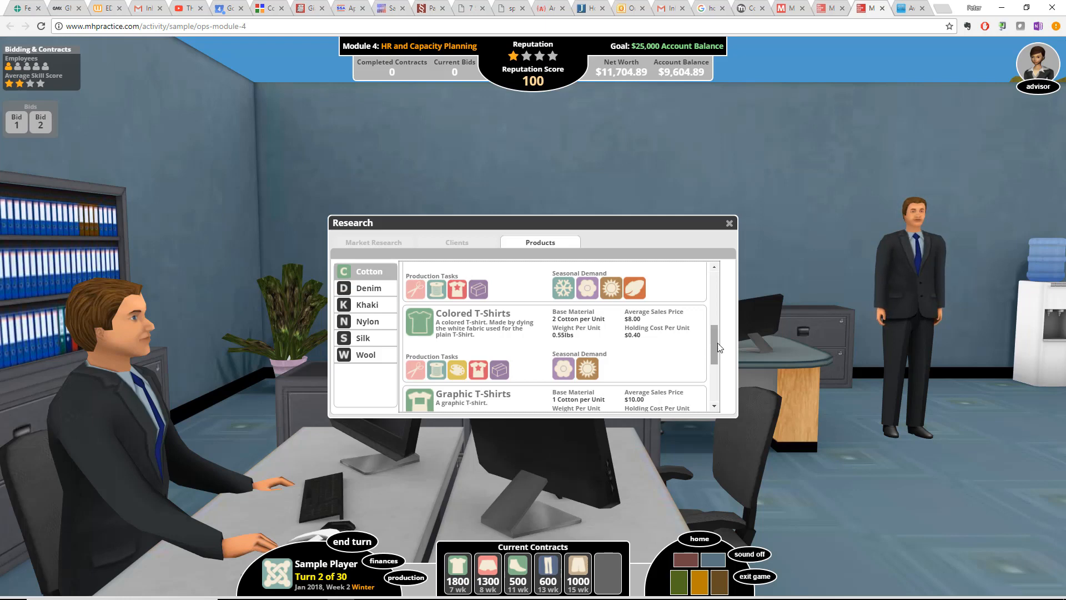
drag(715, 342, 714, 264)
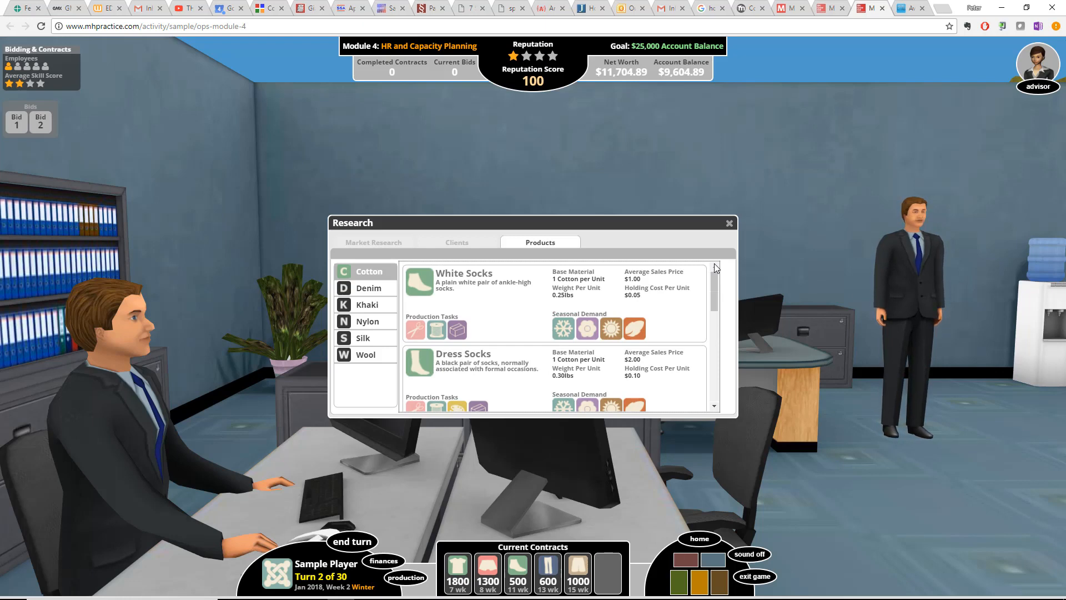
Switch to the Excel workbook and ink a brace under row 3 across columns A to I, labelled "primitives"
key(alt+Tab)
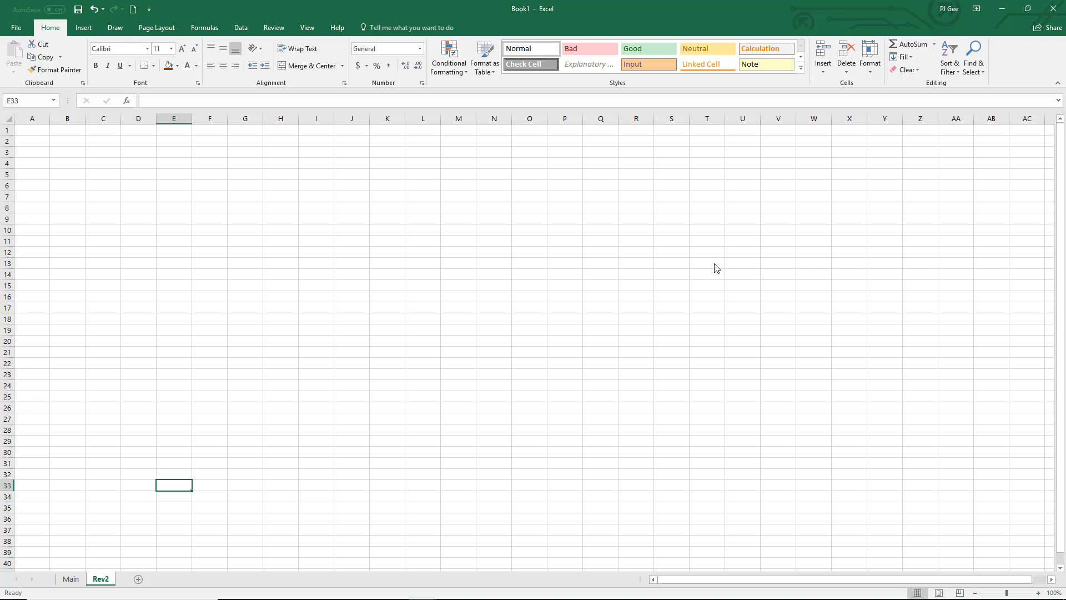
mouse_move(27, 161)
mouse_down()
mouse_move(150, 187)
mouse_move(335, 159)
mouse_up()
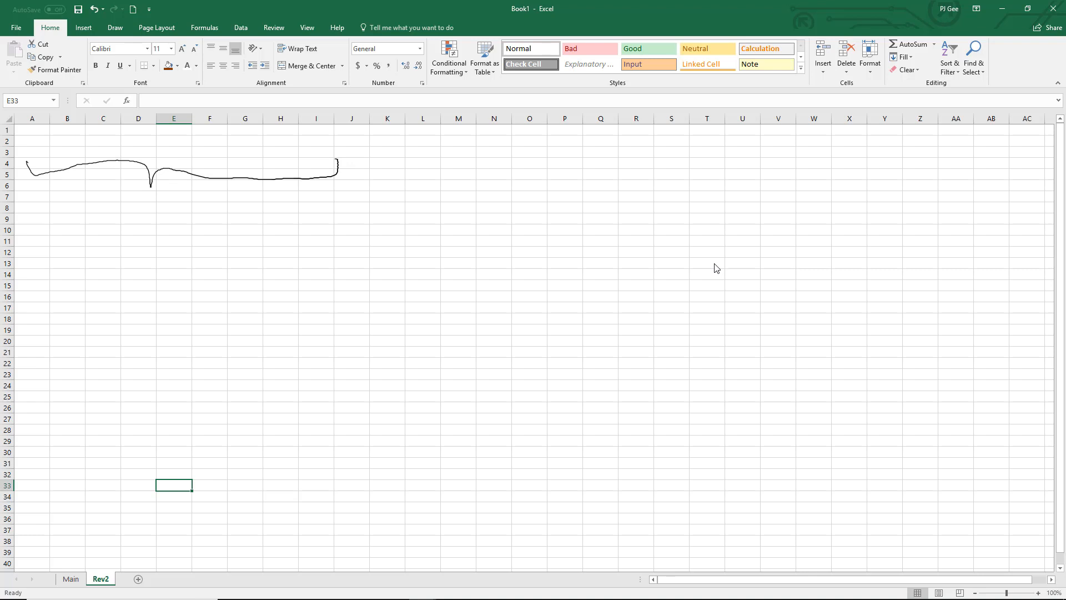
mouse_move(117, 242)
mouse_down()
mouse_move(114, 228)
mouse_move(149, 232)
mouse_up()
mouse_move(157, 227)
mouse_down()
mouse_move(162, 214)
mouse_move(185, 214)
mouse_move(196, 227)
mouse_up()
mouse_move(182, 206)
mouse_down()
mouse_move(197, 203)
mouse_move(207, 218)
mouse_move(228, 204)
mouse_up()
drag(229, 206, 257, 205)
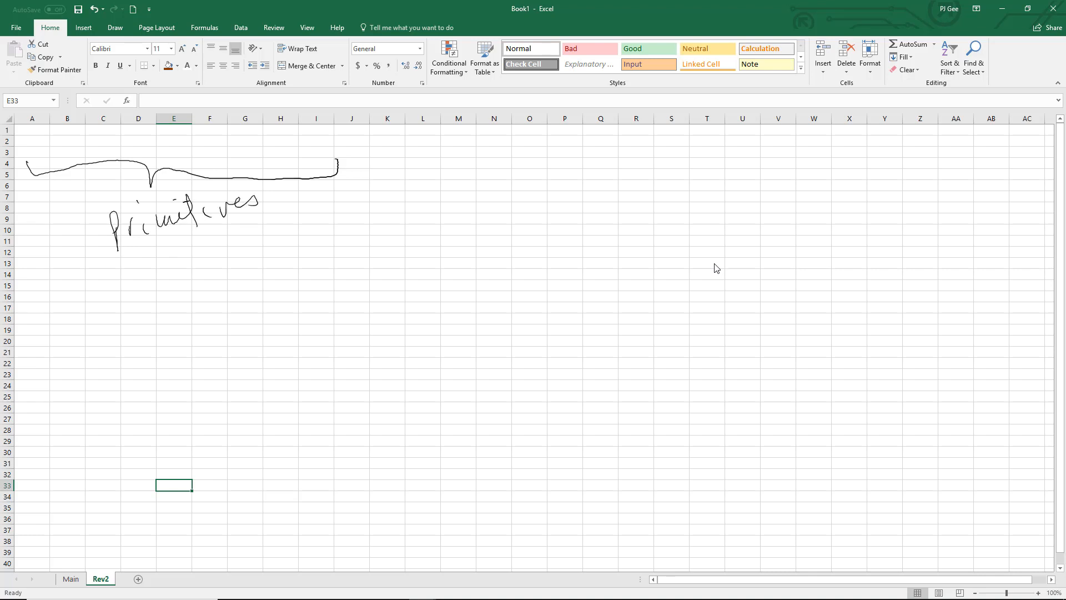
Ink a second brace spanning columns K to AC and handwrite "major costs" below it
mouse_move(392, 174)
mouse_down()
mouse_move(553, 167)
mouse_move(918, 185)
mouse_move(1010, 182)
mouse_move(1017, 166)
mouse_up()
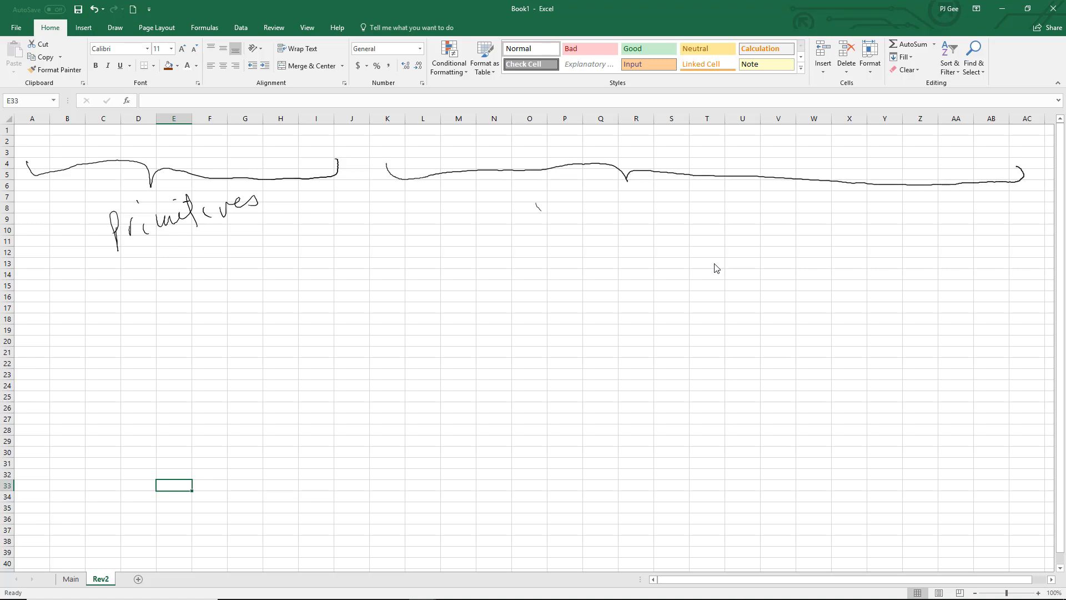
mouse_move(538, 205)
mouse_down()
mouse_move(575, 222)
mouse_move(761, 207)
mouse_move(774, 219)
mouse_up()
click(628, 195)
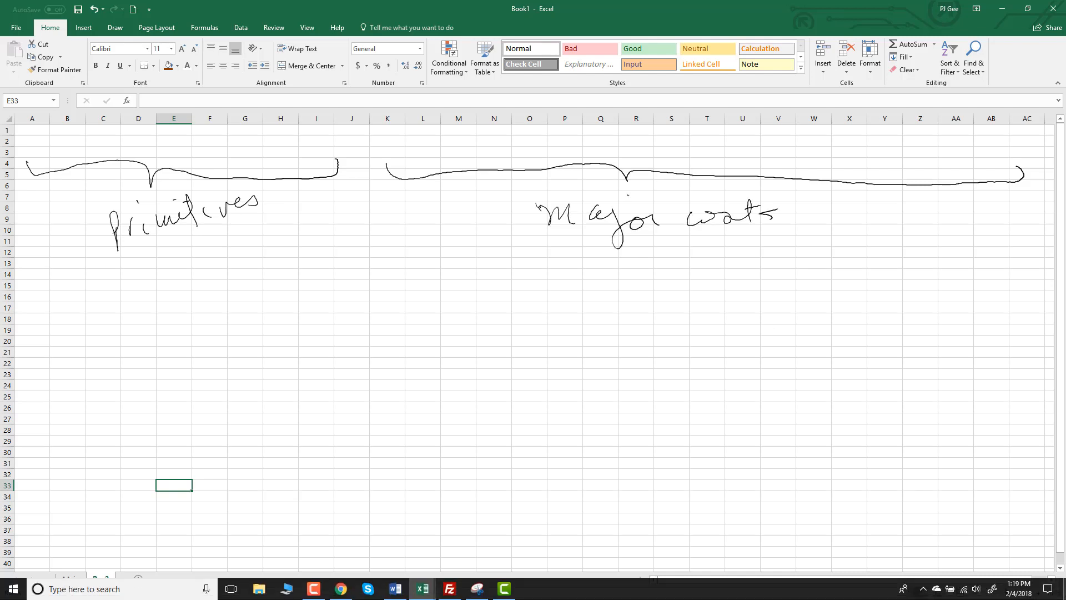
Ink a vertical divider near columns AD and AE, plus a brace across AF to AQ labelled "schedule"
drag(1051, 579, 1054, 582)
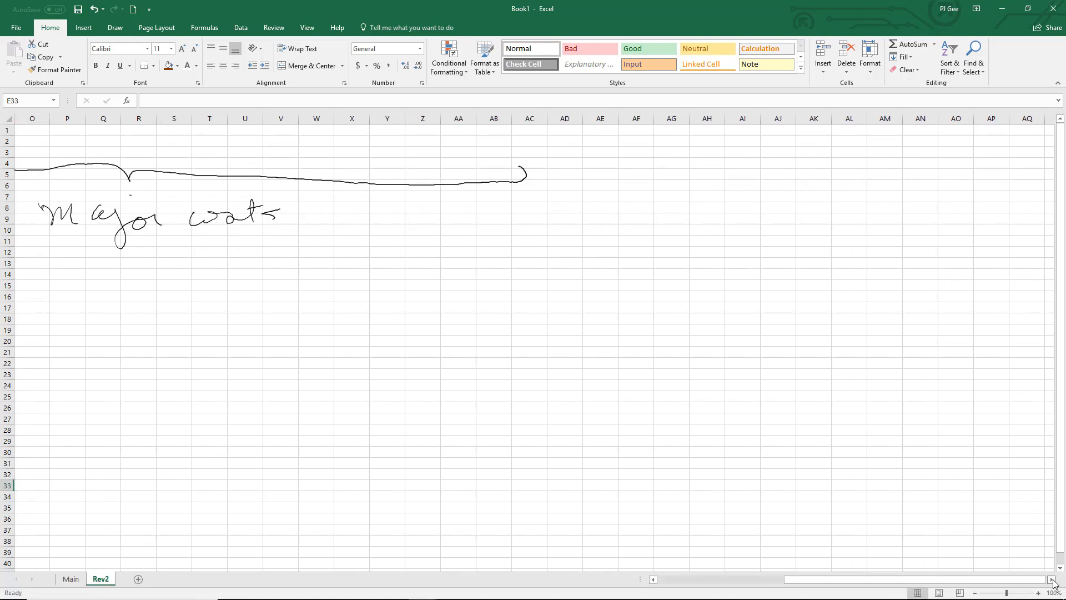
drag(573, 130, 610, 422)
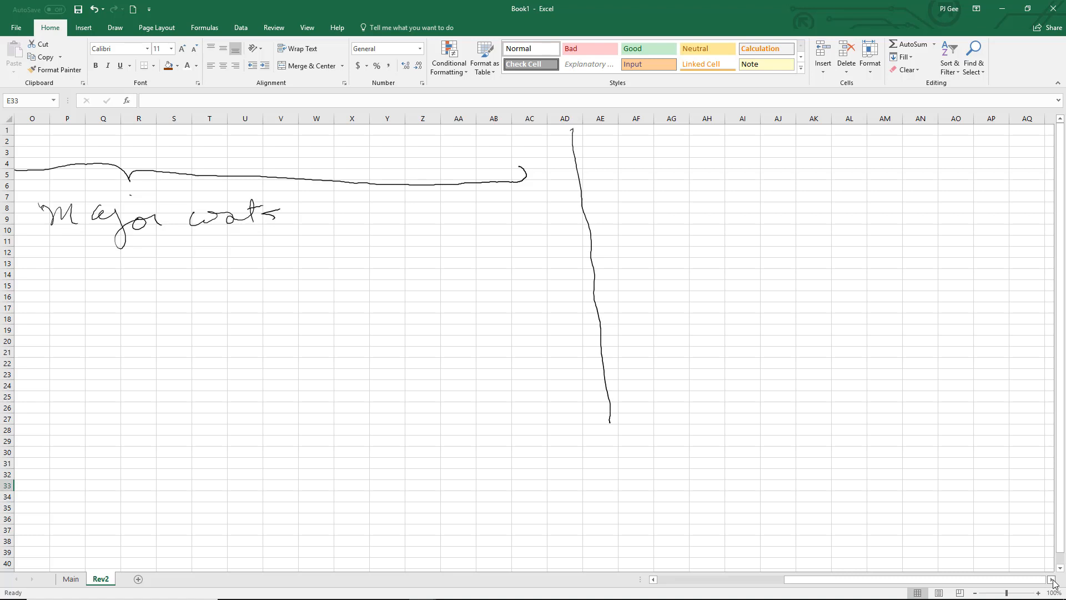
mouse_move(633, 181)
mouse_down()
mouse_move(1046, 201)
mouse_move(1045, 191)
mouse_up()
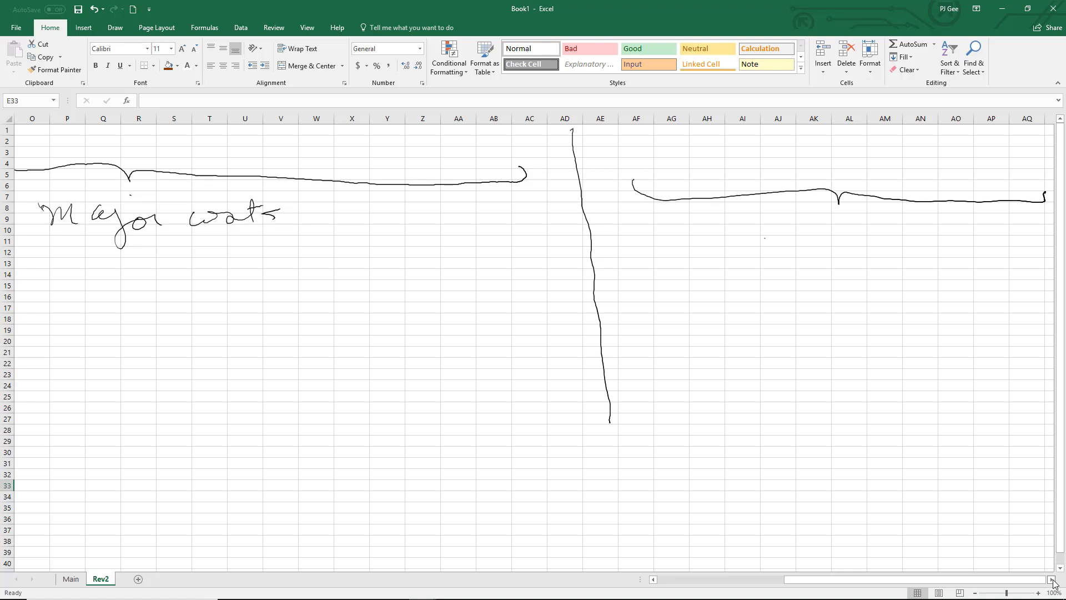
mouse_move(764, 238)
mouse_down()
mouse_move(749, 251)
mouse_move(794, 250)
mouse_up()
mouse_move(812, 223)
mouse_down()
mouse_move(808, 252)
mouse_move(874, 238)
mouse_move(914, 245)
mouse_up()
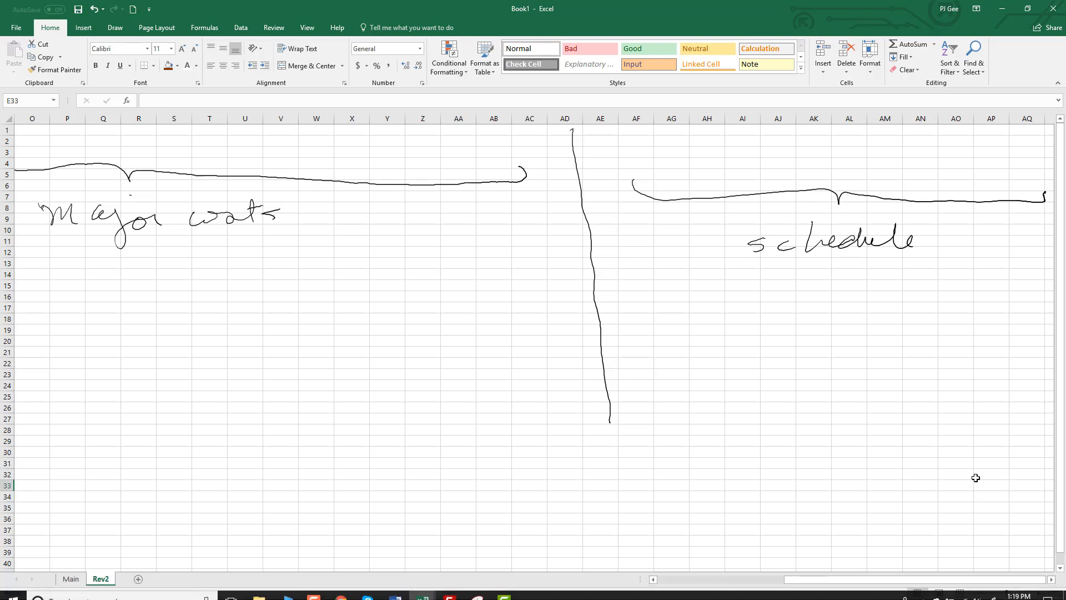
drag(854, 580, 708, 587)
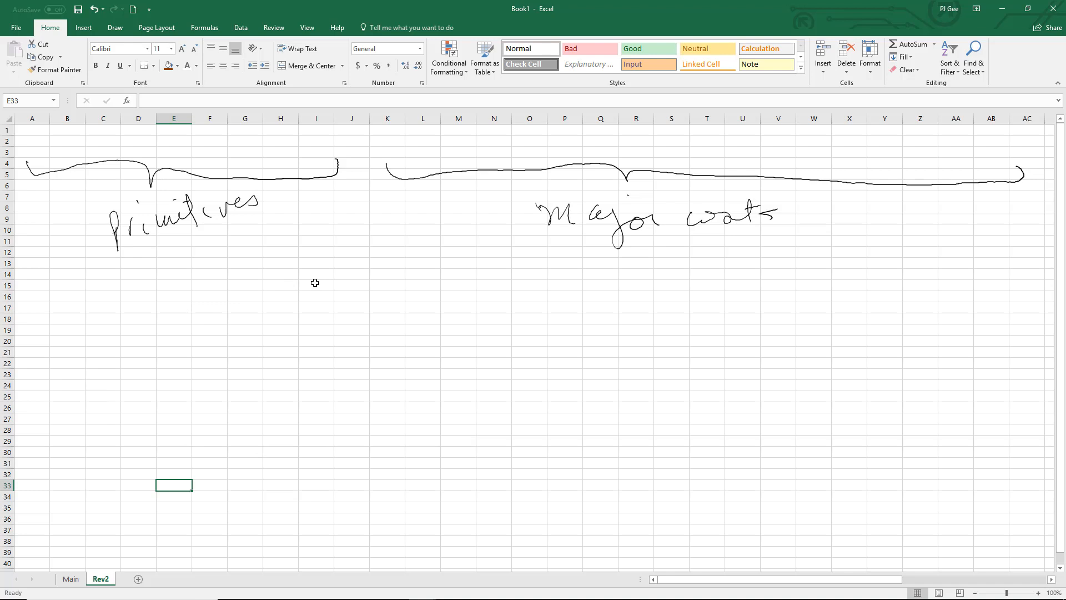
mouse_move(228, 364)
mouse_down()
mouse_move(66, 409)
mouse_move(129, 521)
mouse_move(313, 524)
mouse_move(356, 430)
mouse_move(208, 374)
mouse_up()
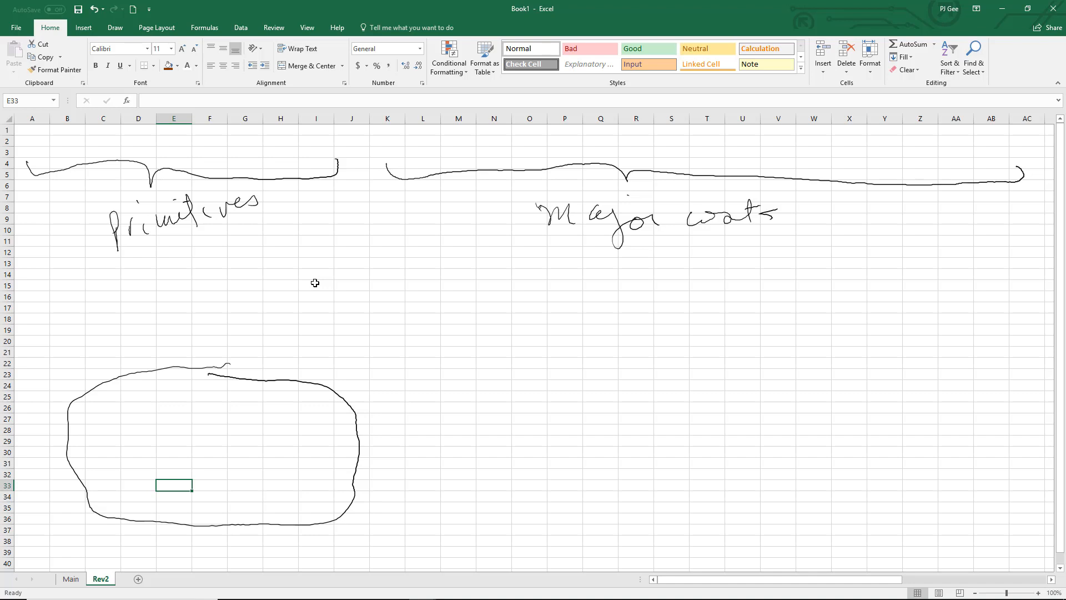
key(ctrl+z)
drag(315, 283, 518, 338)
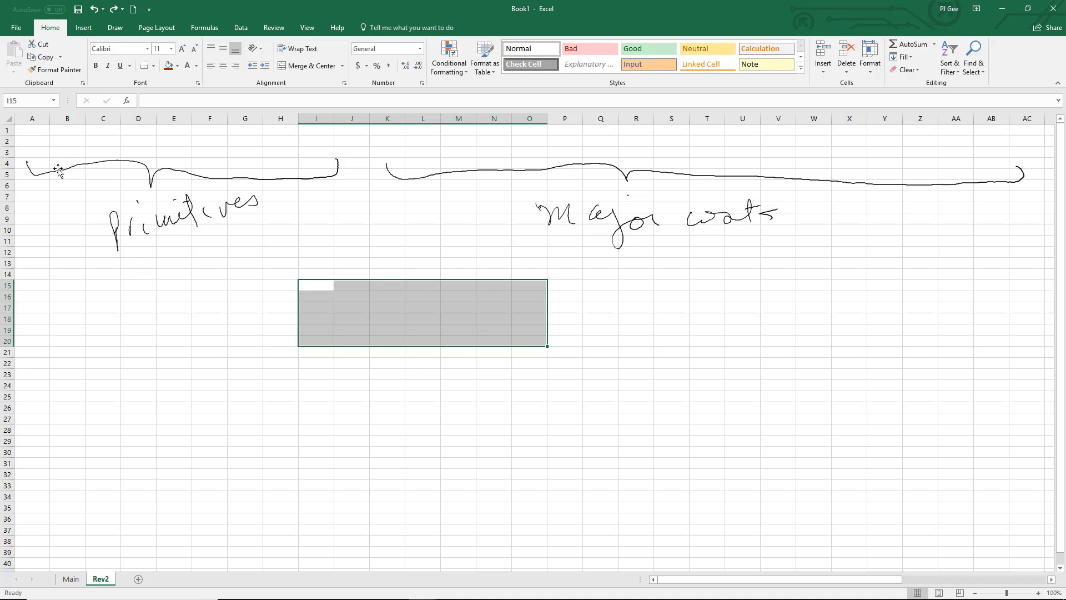
Enter the title "Header" in cell A1 of the Rev2 sheet
click(38, 131)
text(Head)
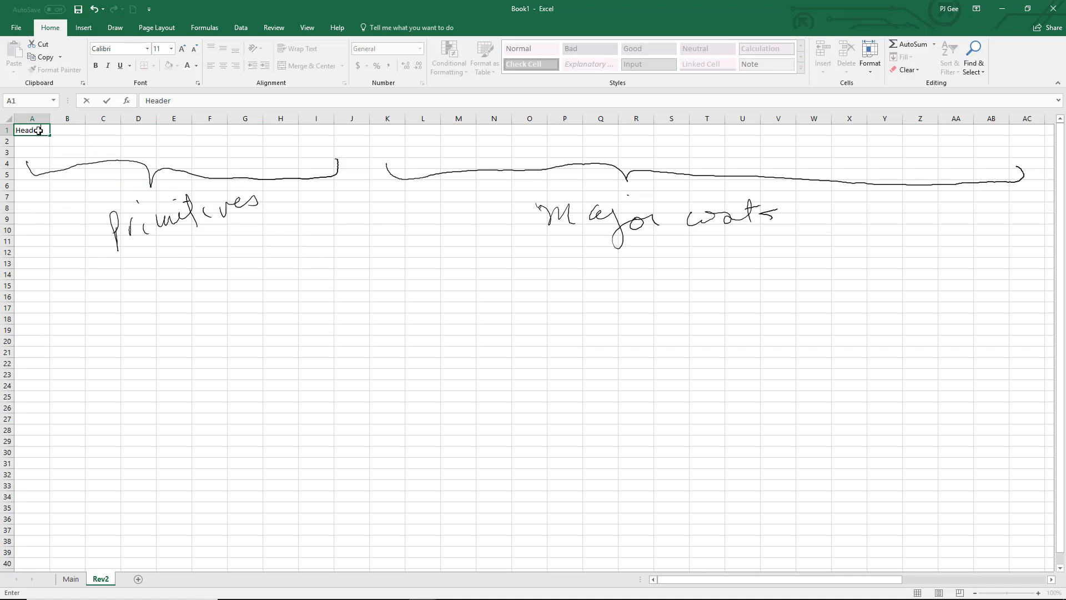
text(er)
click(74, 283)
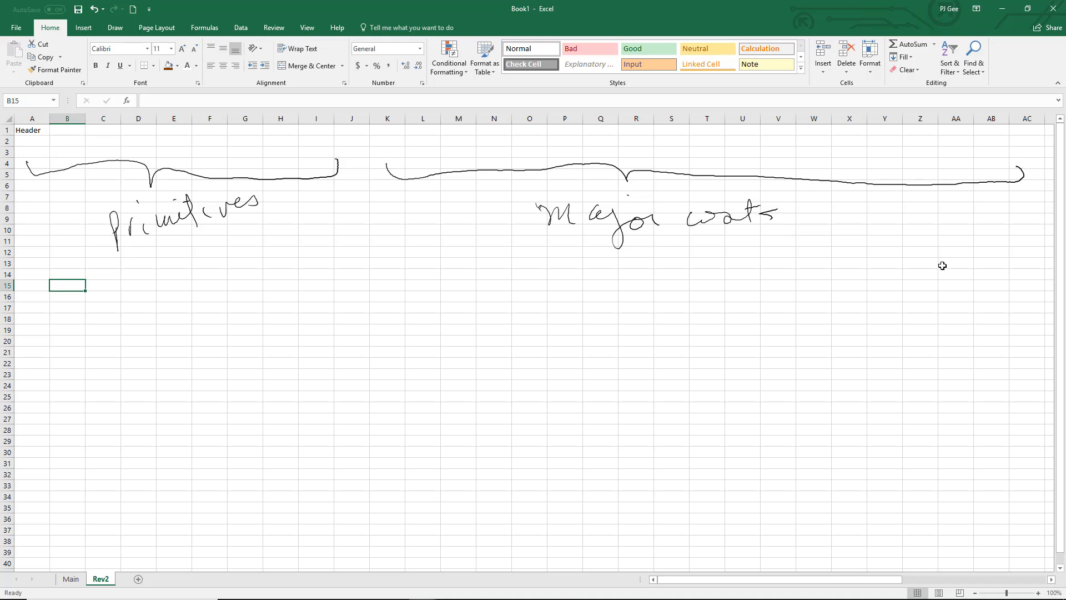
mouse_move(813, 581)
mouse_down()
mouse_move(911, 582)
mouse_move(816, 582)
mouse_up()
Create an "IDX" column with its heading in A14 and the series 1 to 12 in A15:A26
click(45, 275)
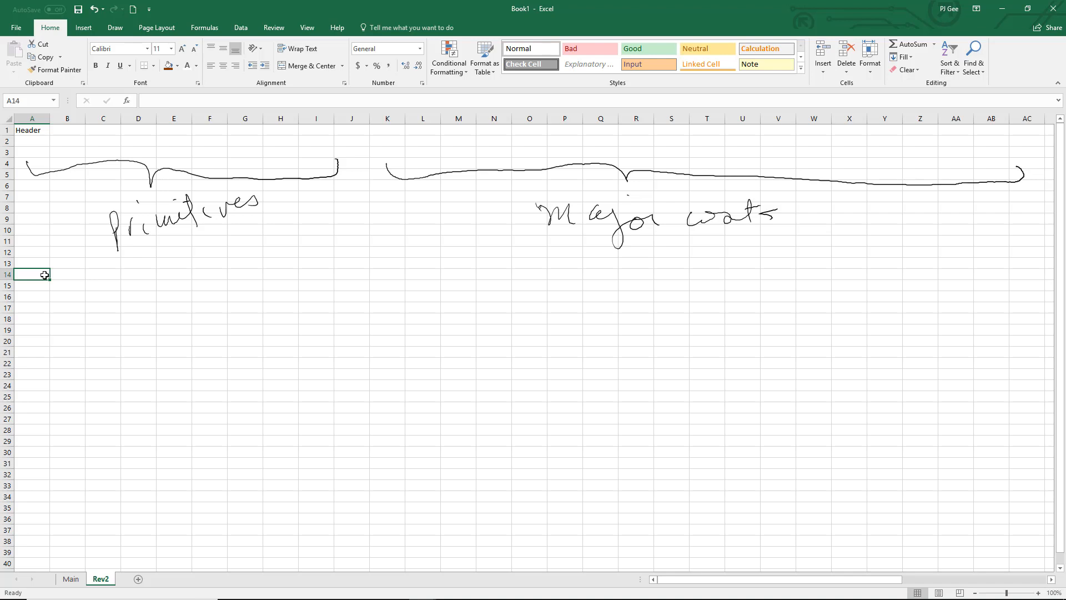
text(IDX)
click(39, 290)
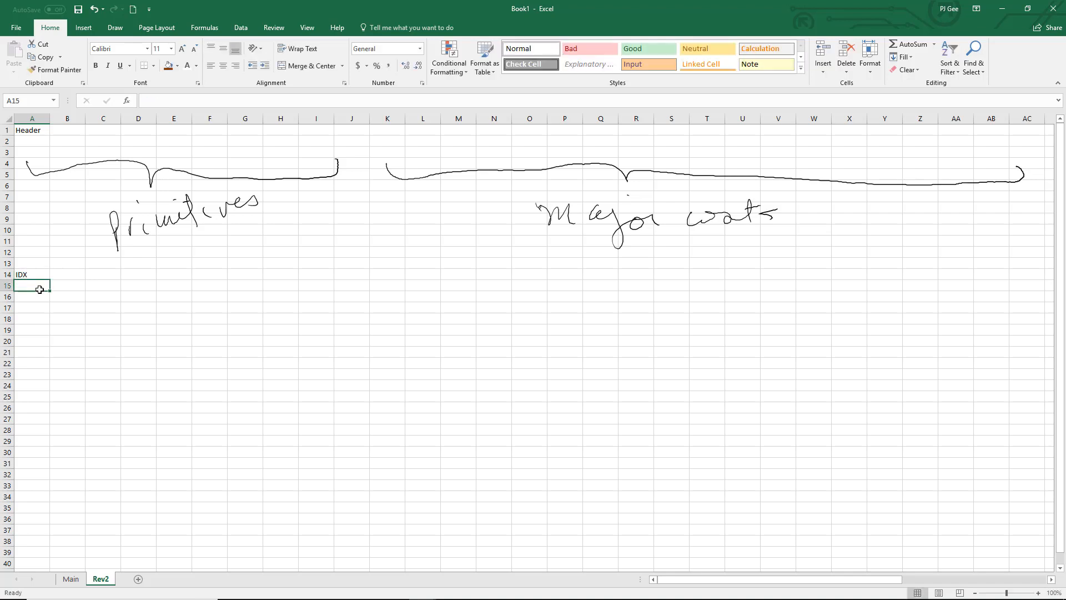
text(1)
key(Return)
text(2)
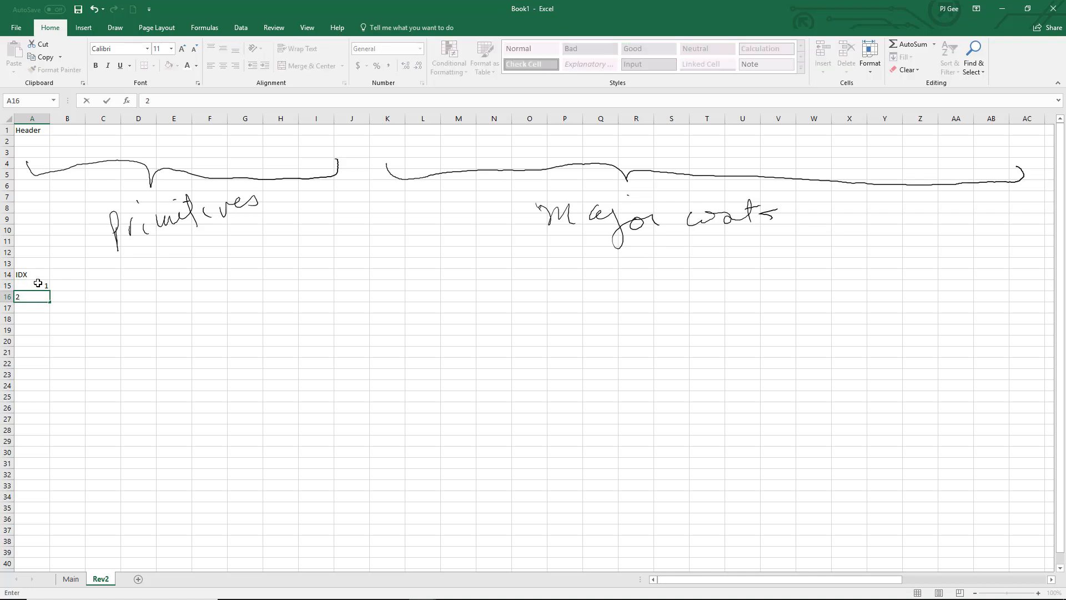
click(38, 286)
drag(37, 286, 50, 416)
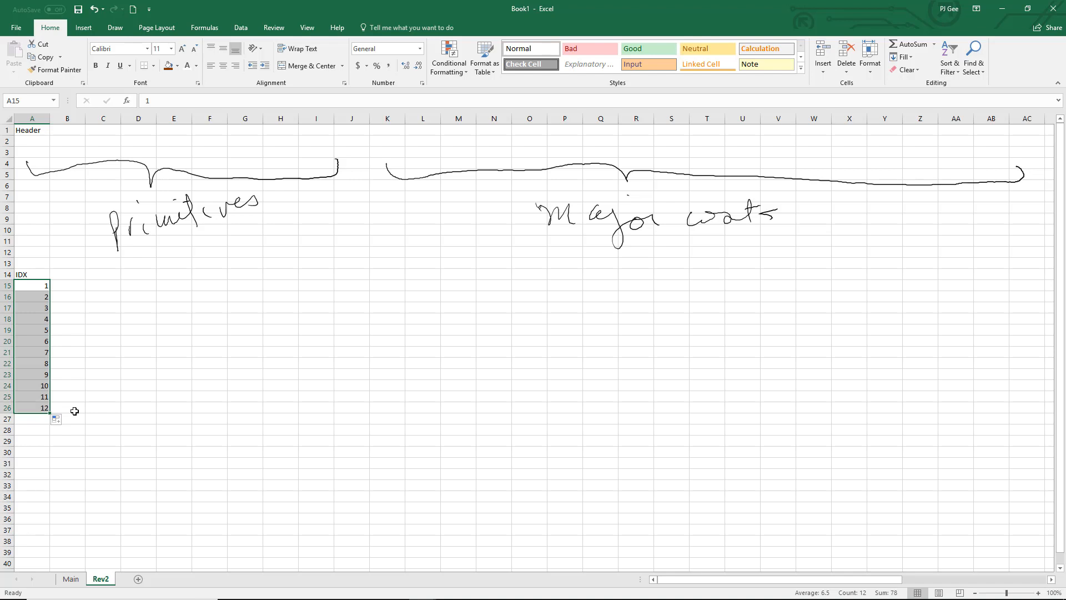
Add the column headings "Customer" in B14 and "Garment" in C14
click(76, 277)
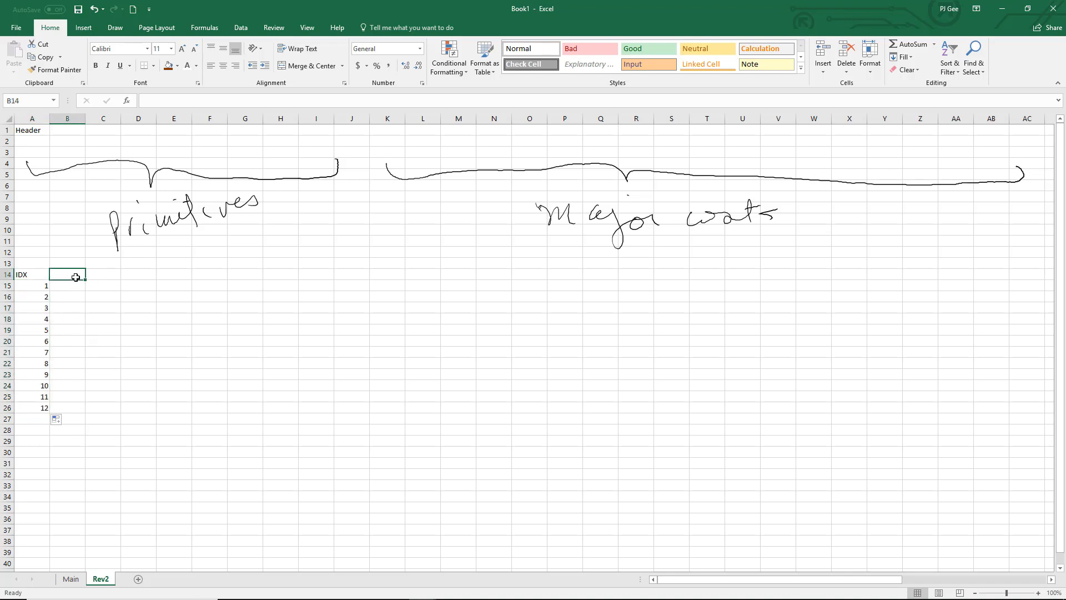
text(Cust)
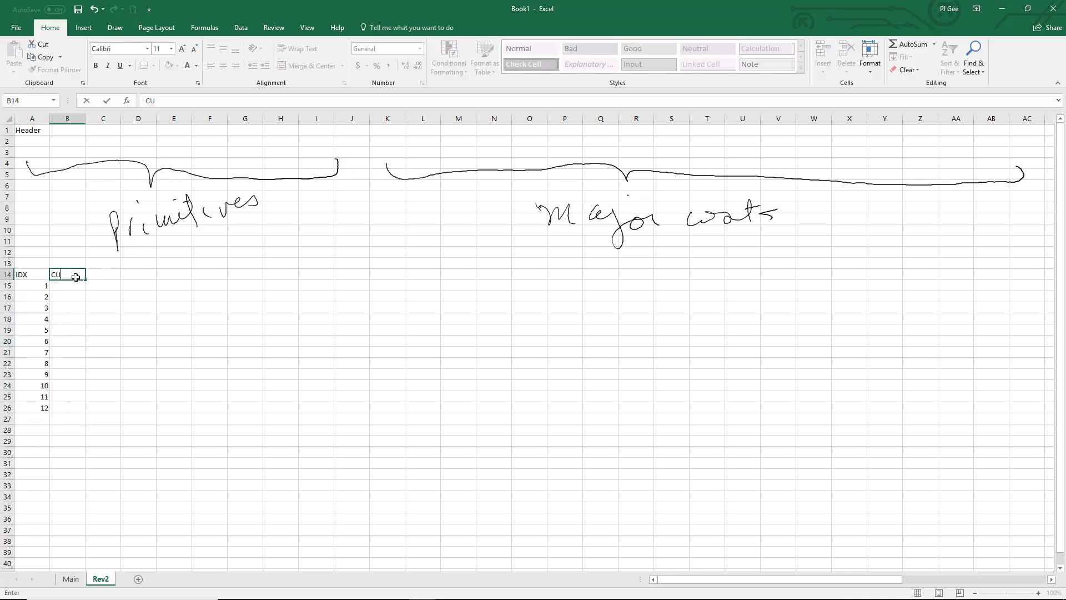
text(omer)
click(100, 307)
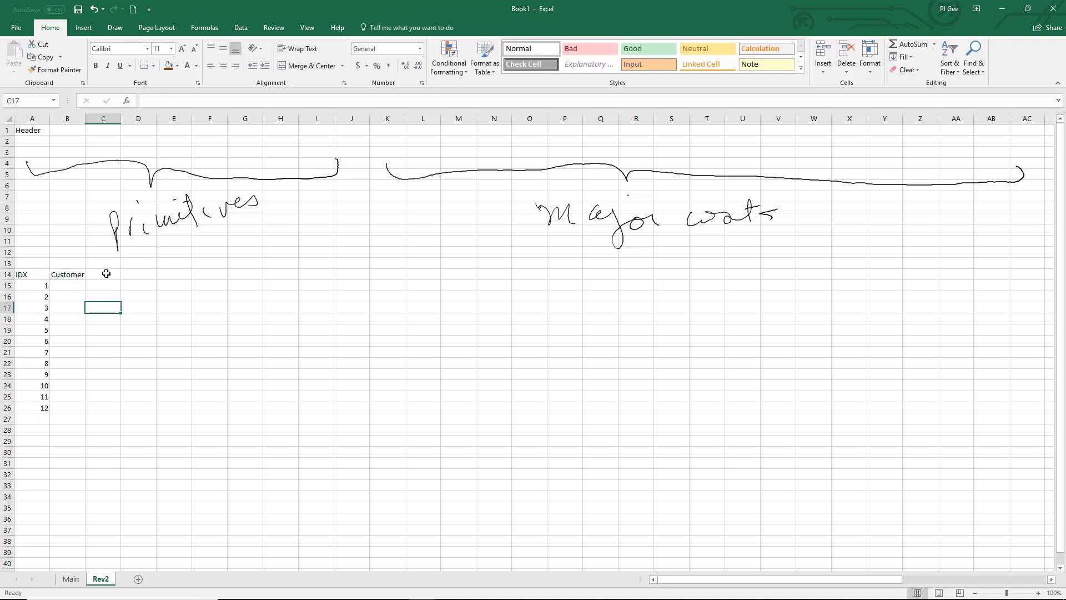
click(107, 278)
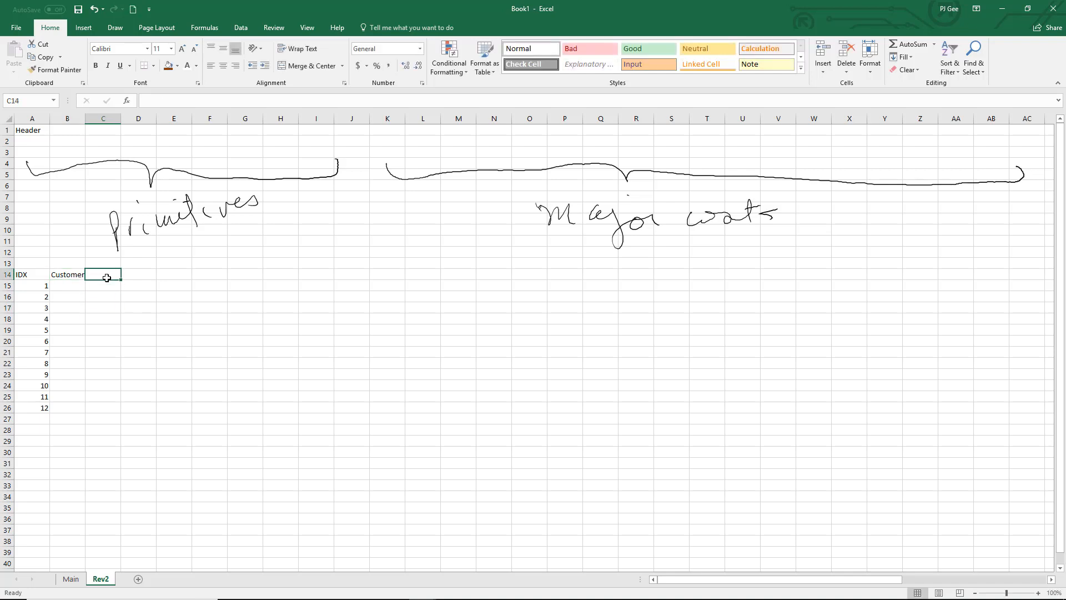
text(Garment)
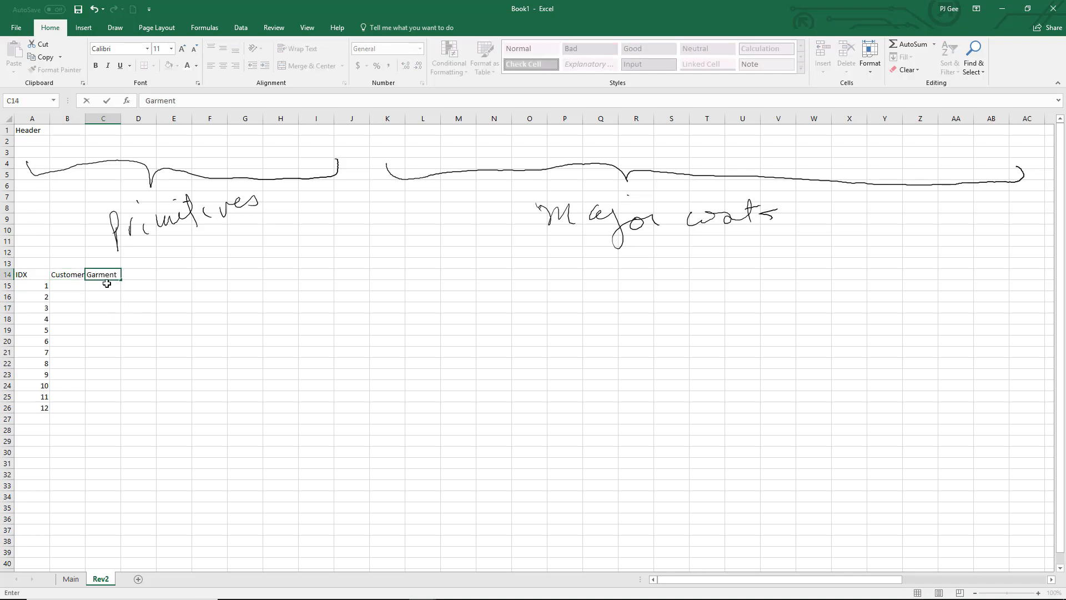
Enter "Tshirt" as the garment for contract 1 in C15
click(107, 286)
text(TS)
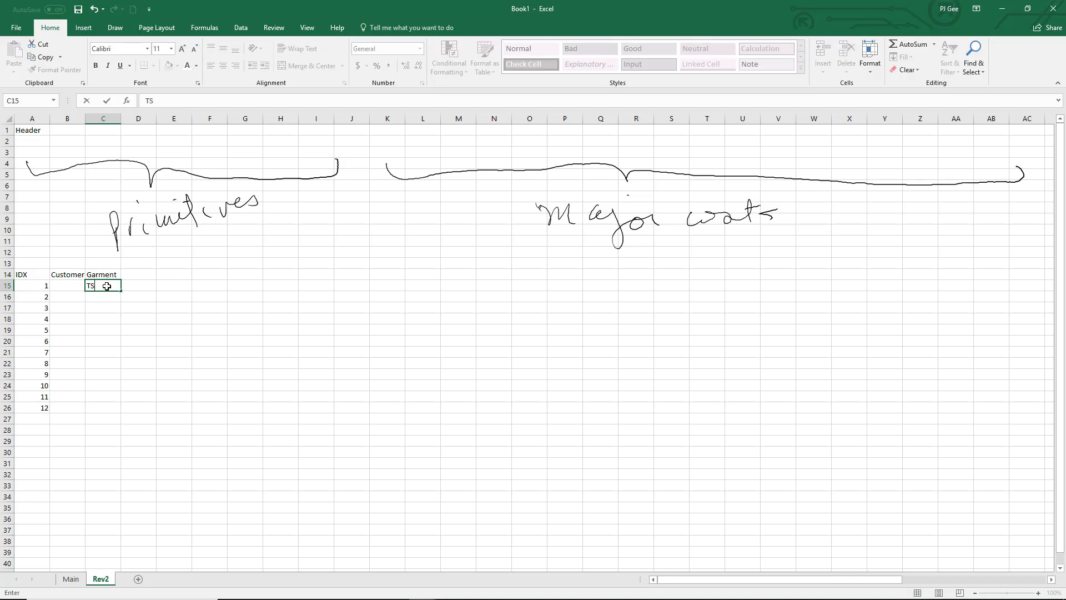
text(Hirt)
key(BackSpace)
key(BackSpace)
key(BackSpace)
key(BackSpace)
text(hirt)
Add a "Qty" column heading in D14 and enter 1800 in D15
click(145, 277)
text(Qty)
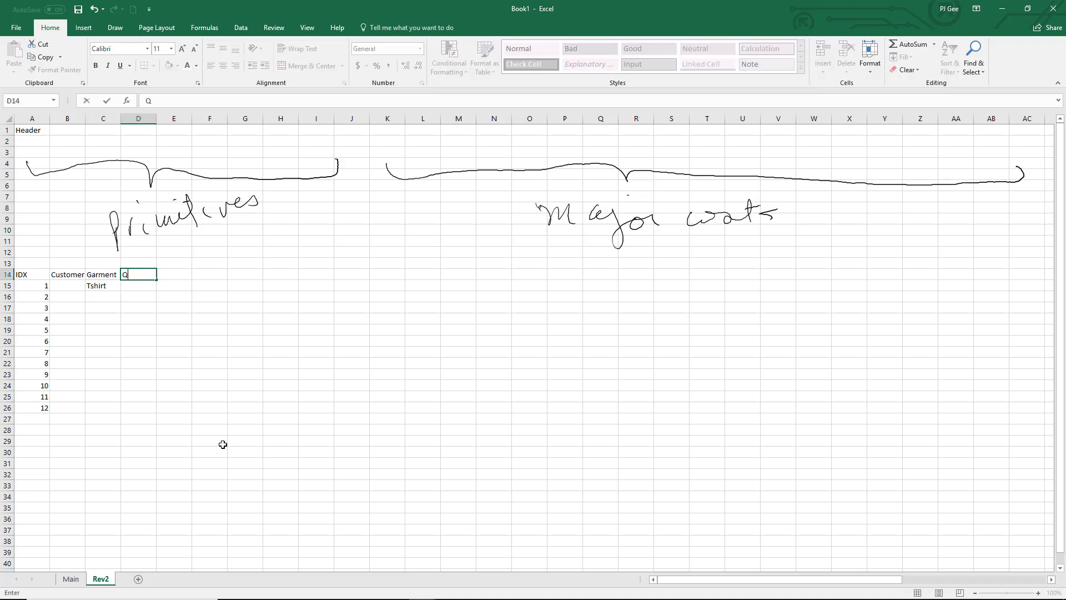
click(136, 287)
text(1800)
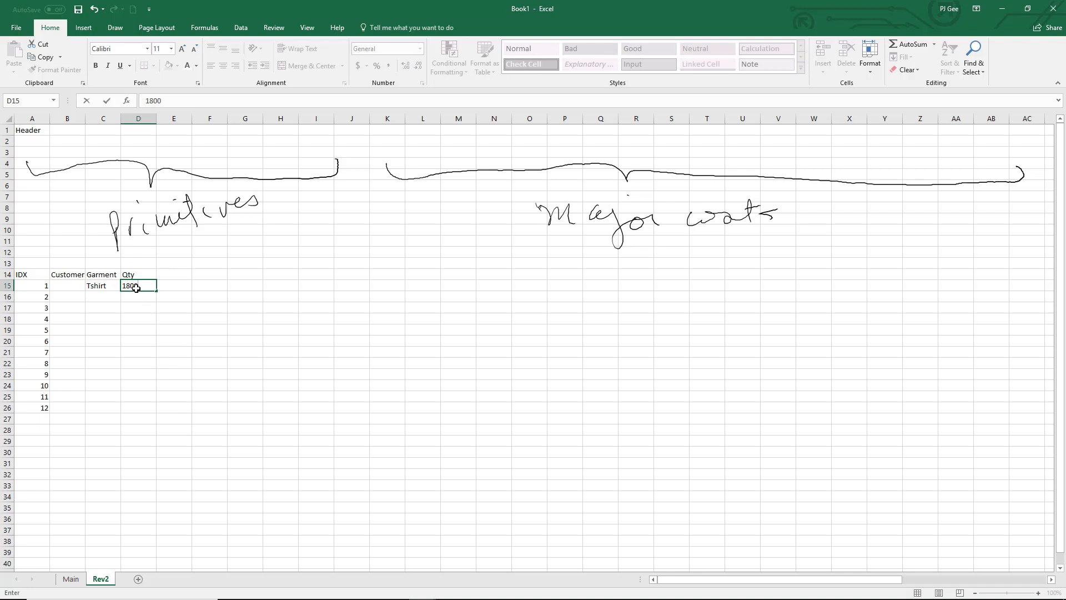
Add a "CV.Stated" column heading in E14 and enter 7200 in E15
click(164, 275)
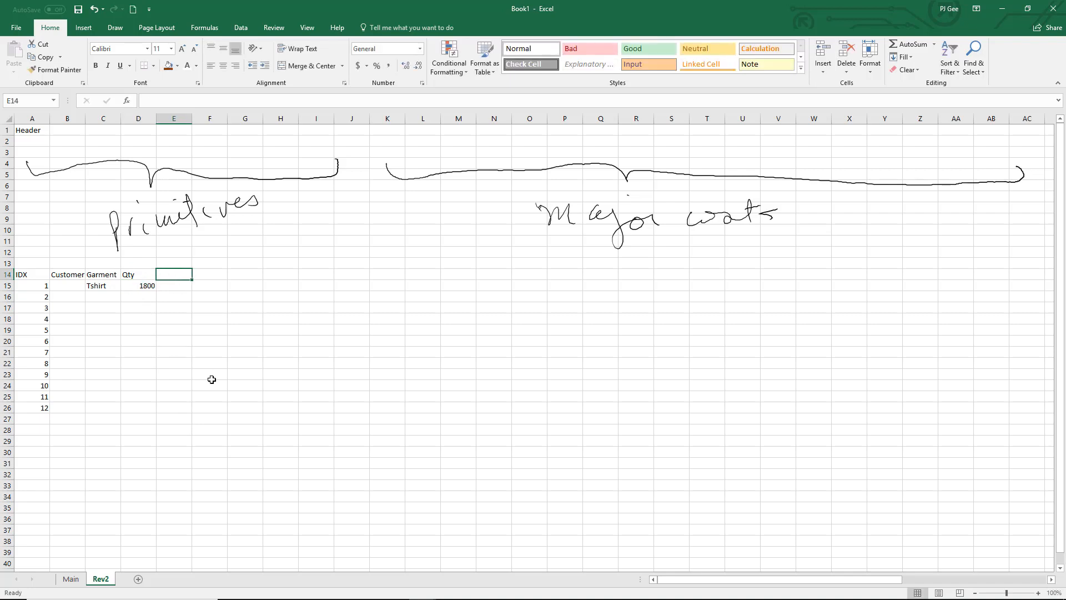
text(CV)
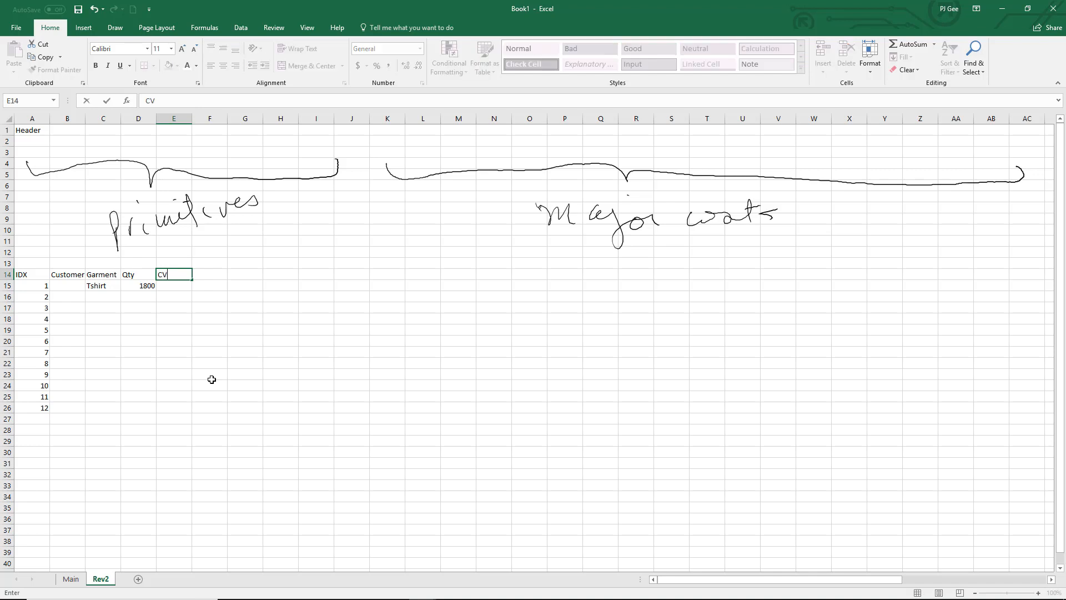
text(.Stated)
click(180, 292)
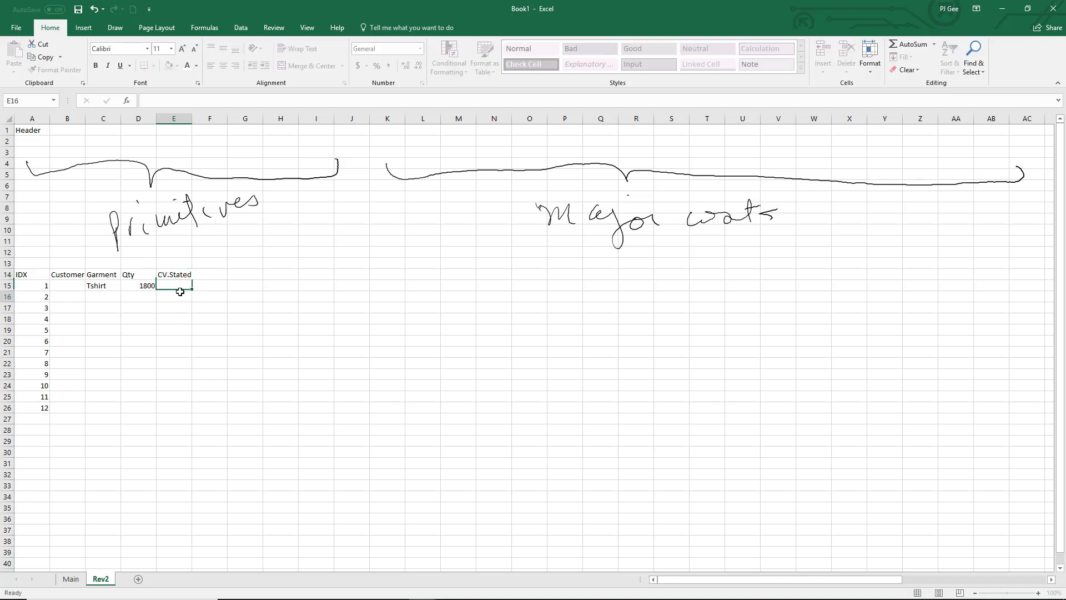
click(179, 285)
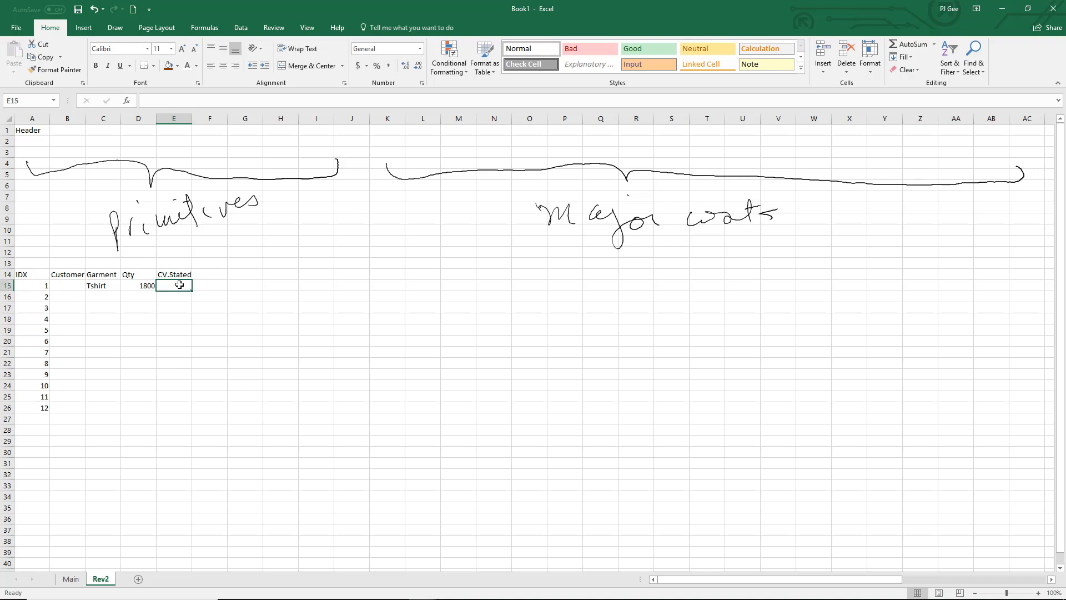
text(7200)
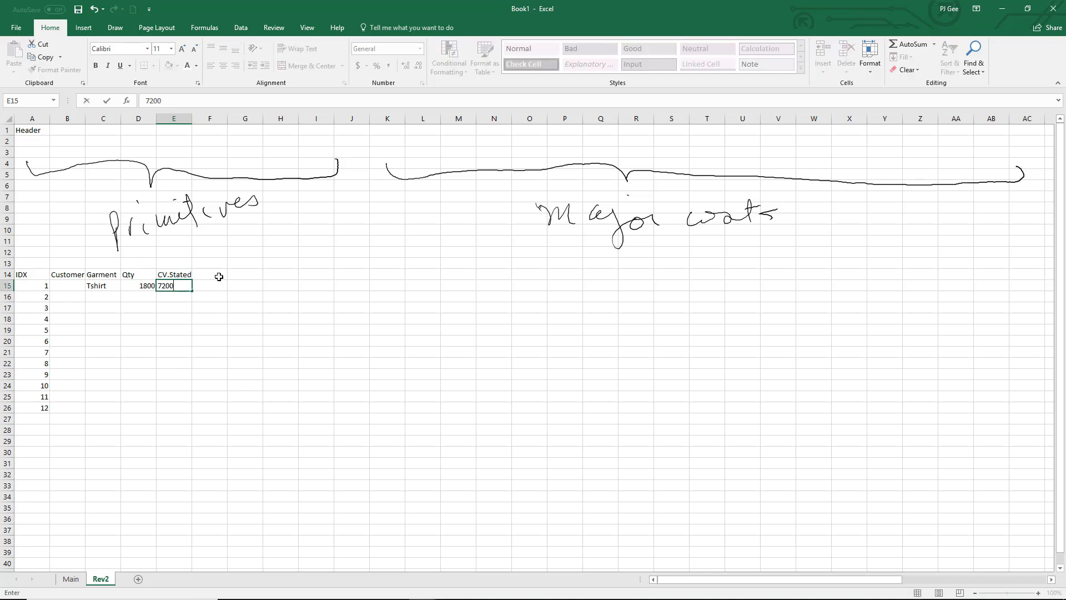
Add a "&PerGarment" column heading in F14 and enter 4 in F15
click(218, 276)
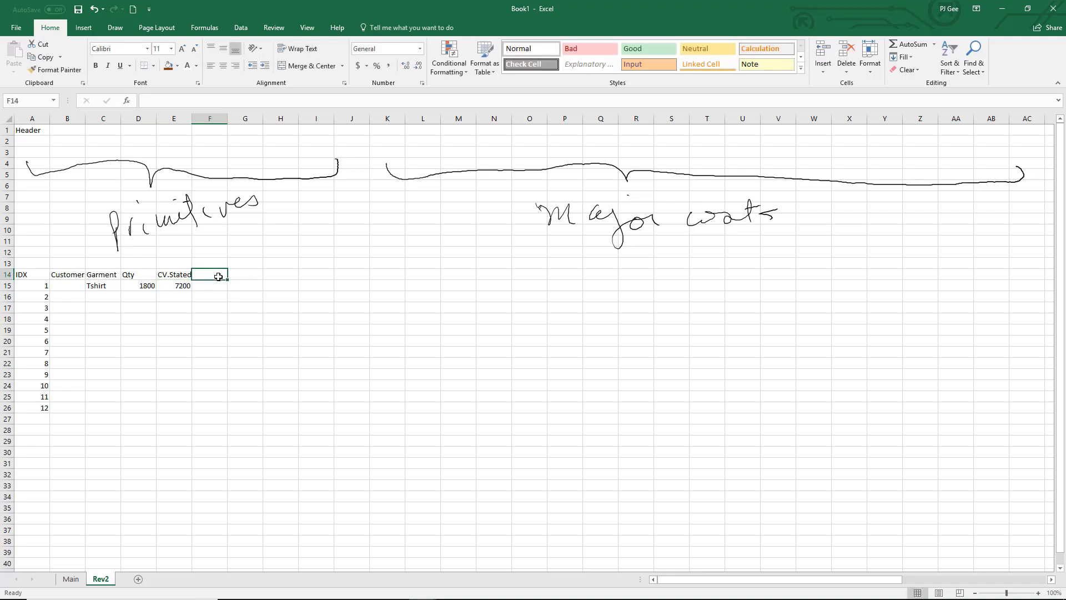
text(P)
key(BackSpace)
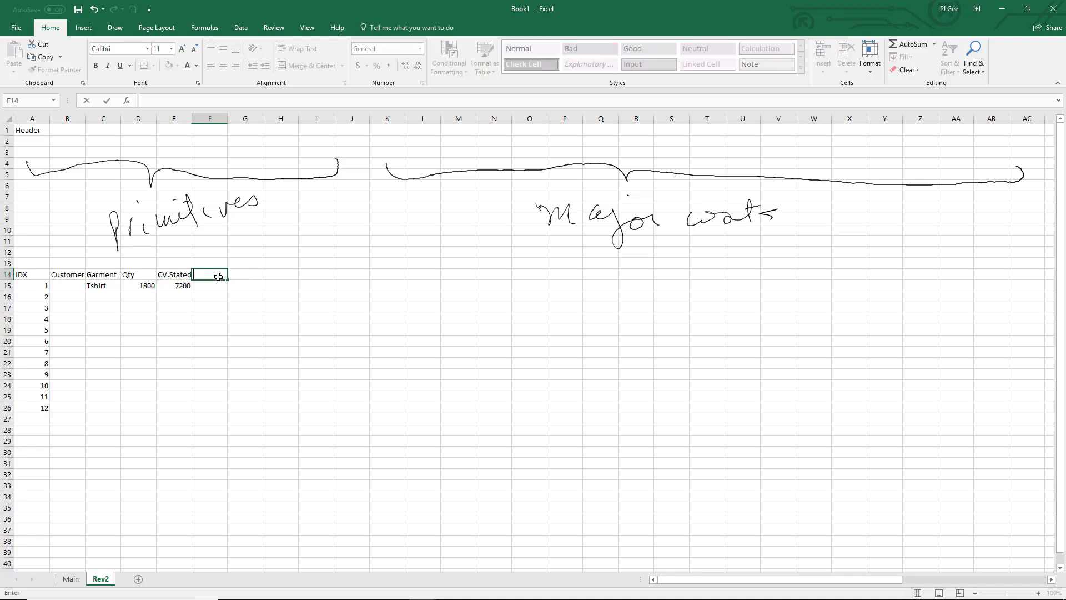
text(&PerGarment)
click(214, 289)
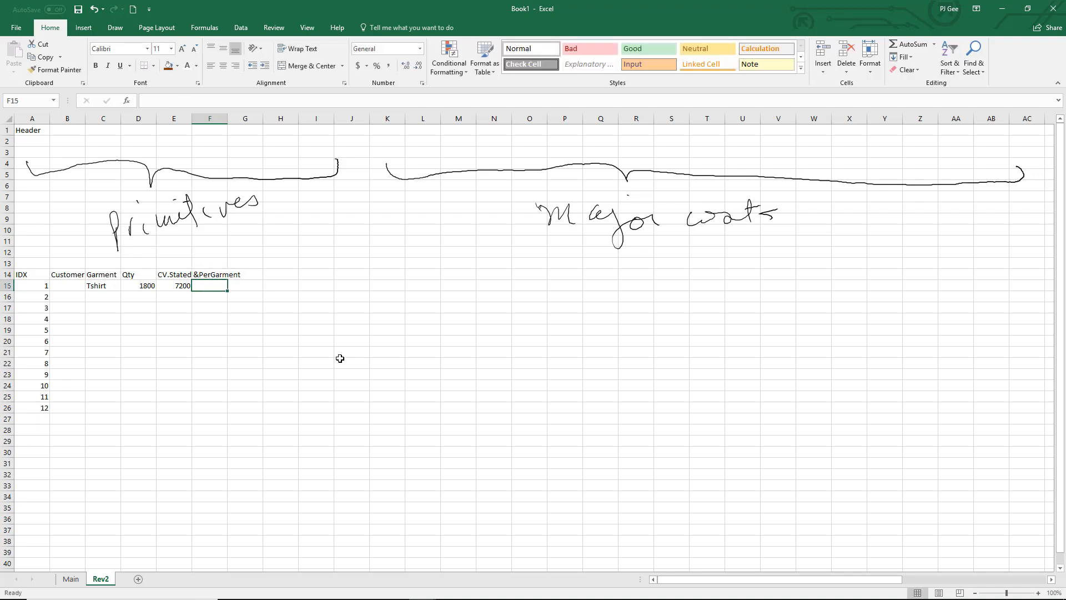
text(4)
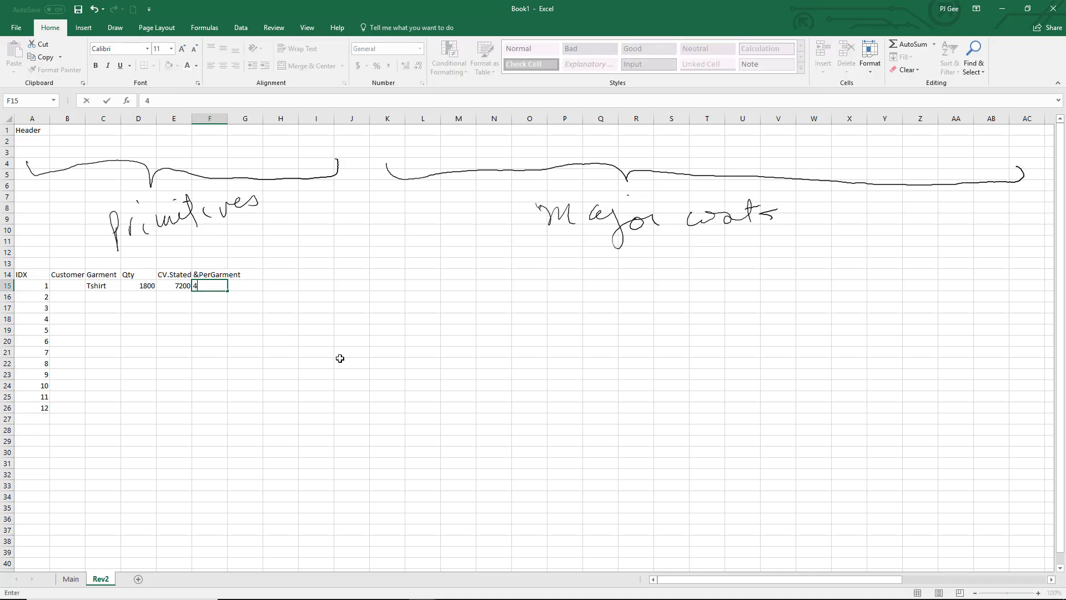
click(340, 358)
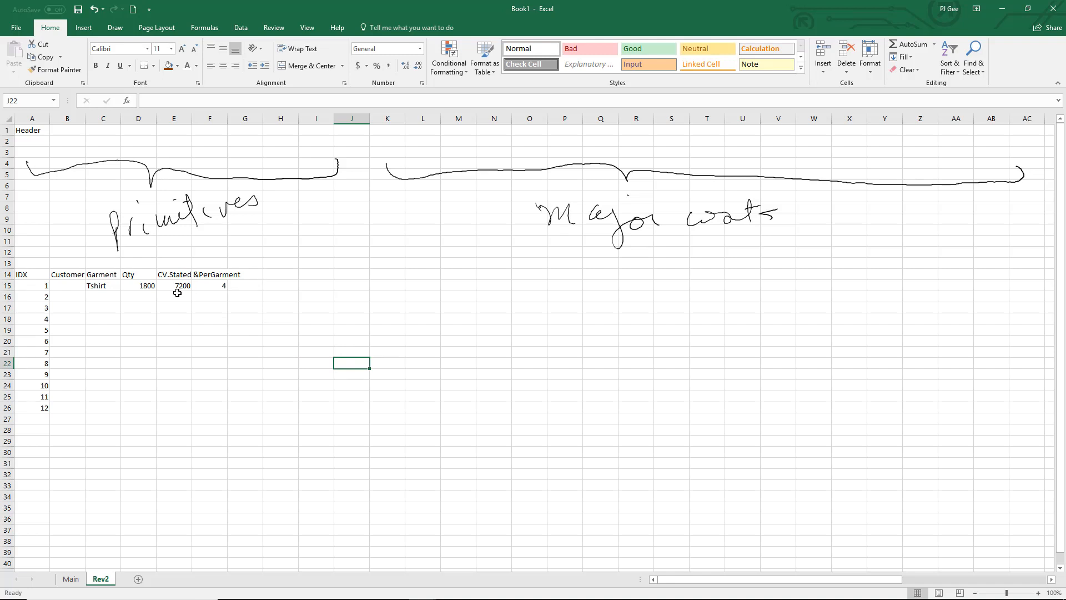
Add a "Qlty" column heading in G14 and enter 40 in G15
click(253, 273)
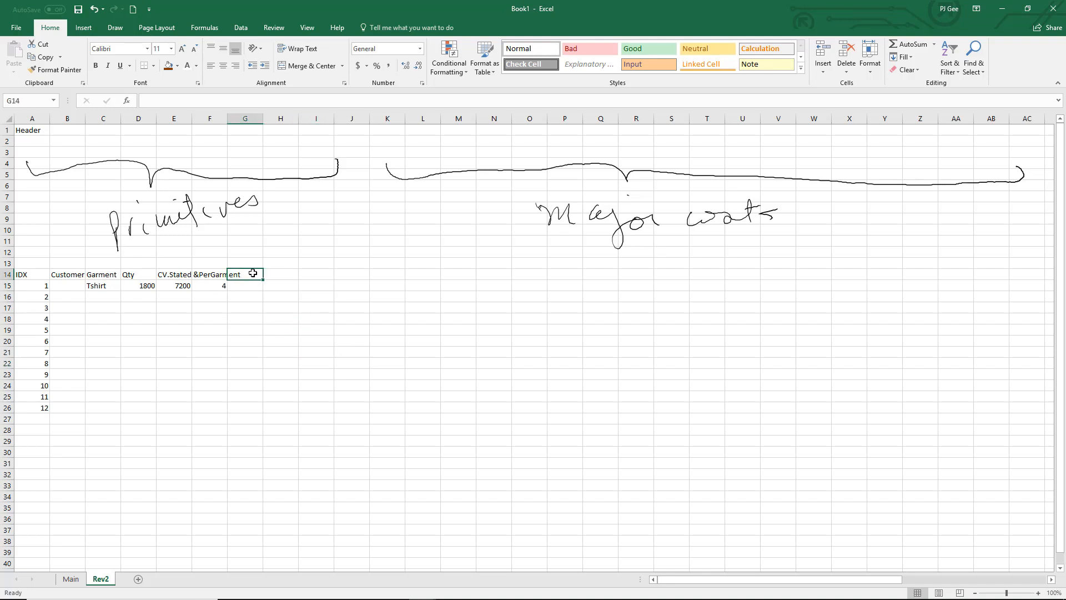
text(Qlty)
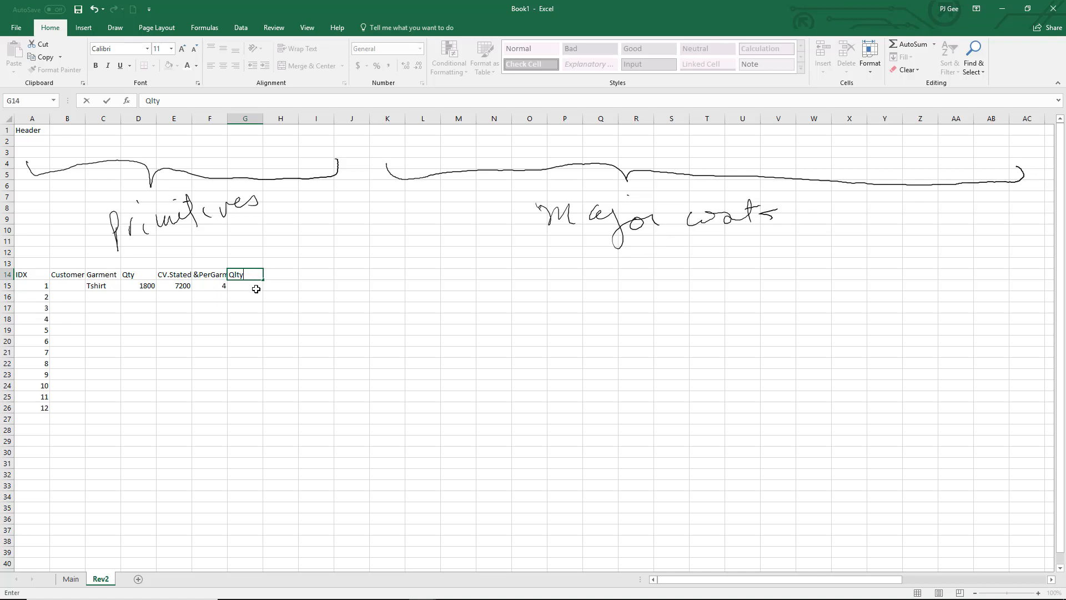
click(256, 289)
text(40)
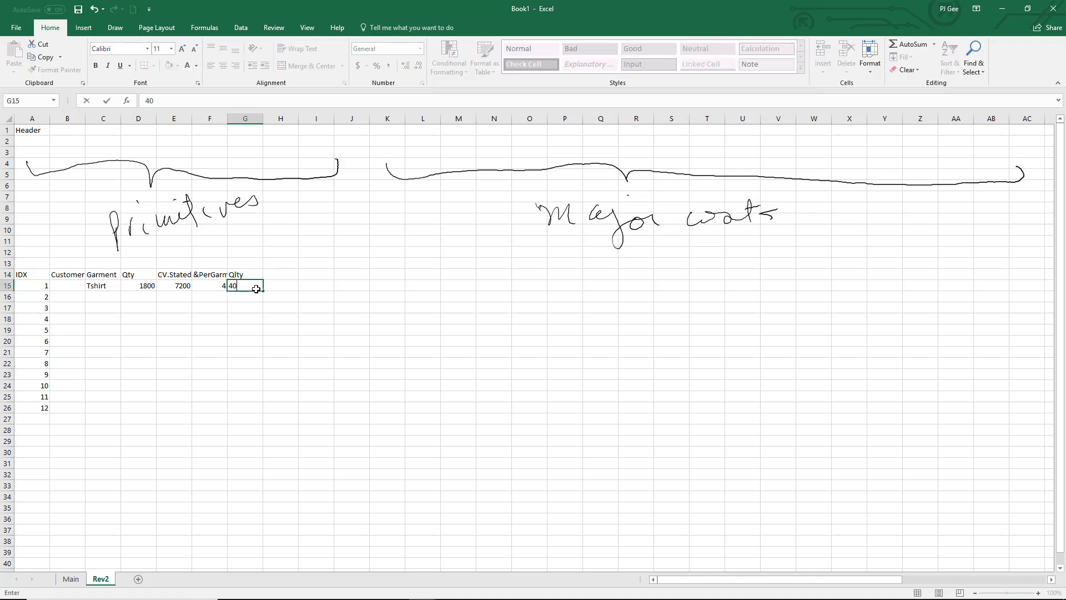
Enter the heading "RawMats/Garment" in H14, broken into two lines before the slash, and widen column H to fit it
click(288, 277)
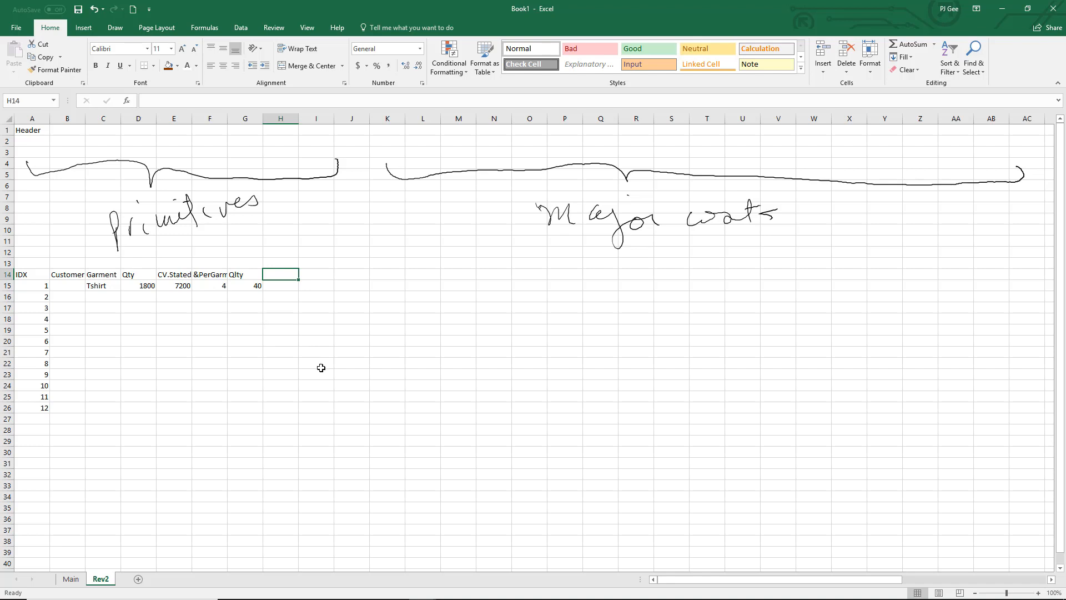
text(Raw)
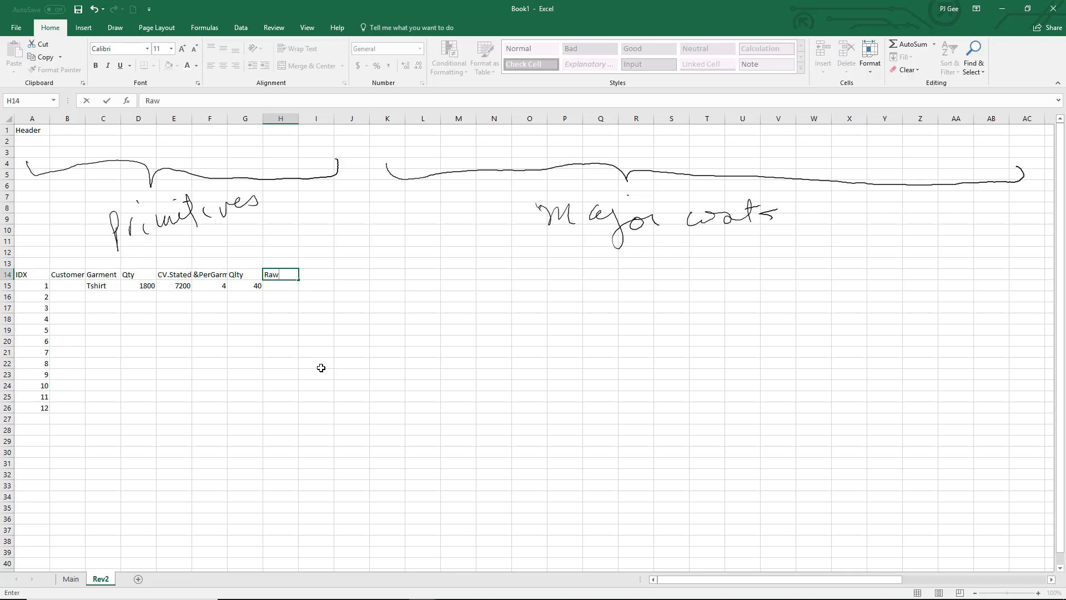
text(Mats/Garment)
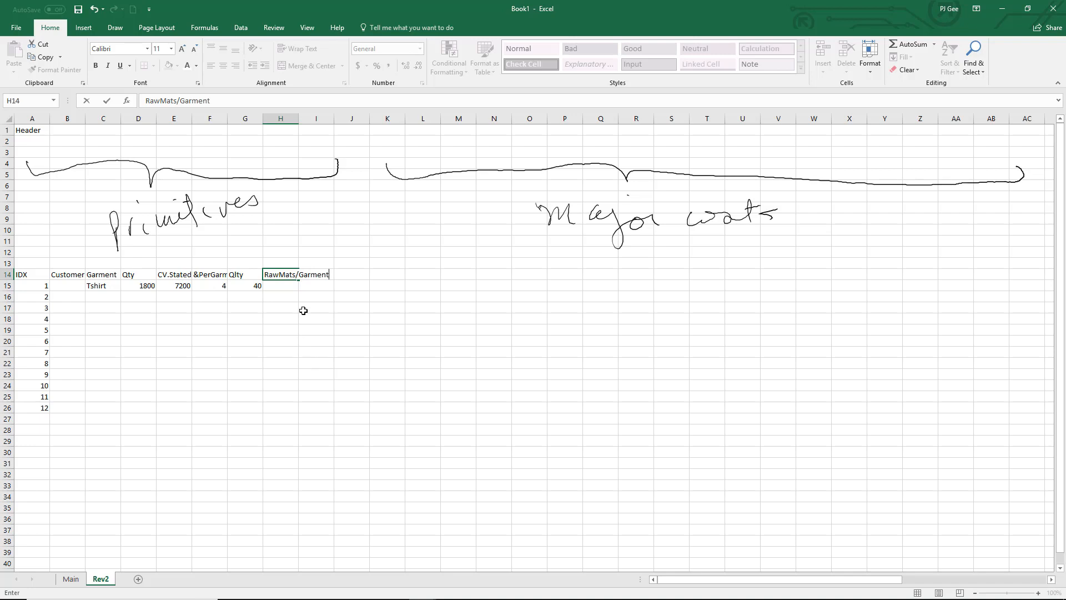
click(298, 272)
key(alt+Return)
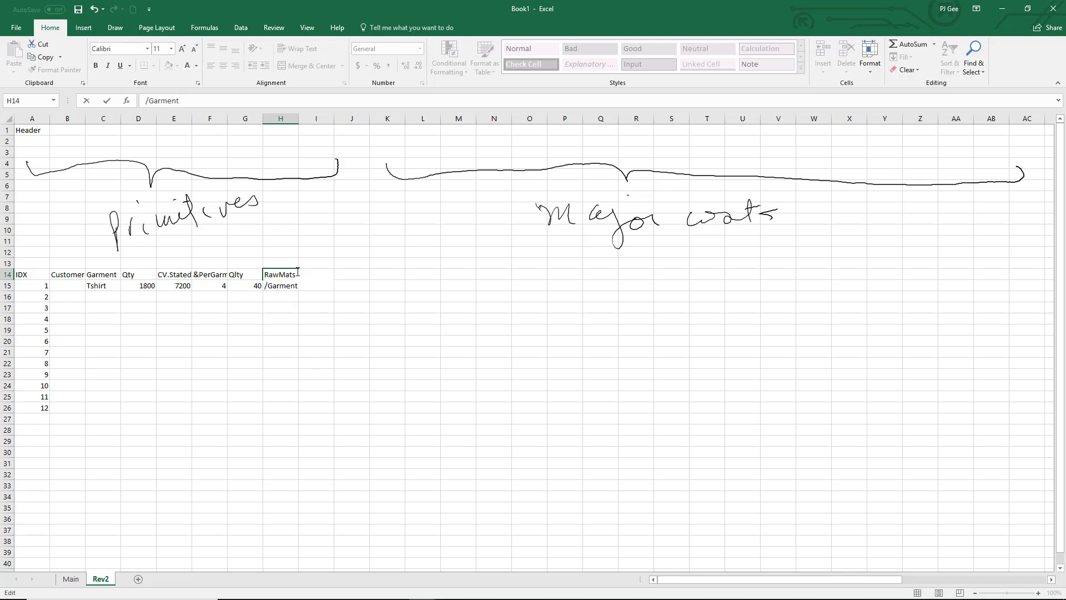
key(Return)
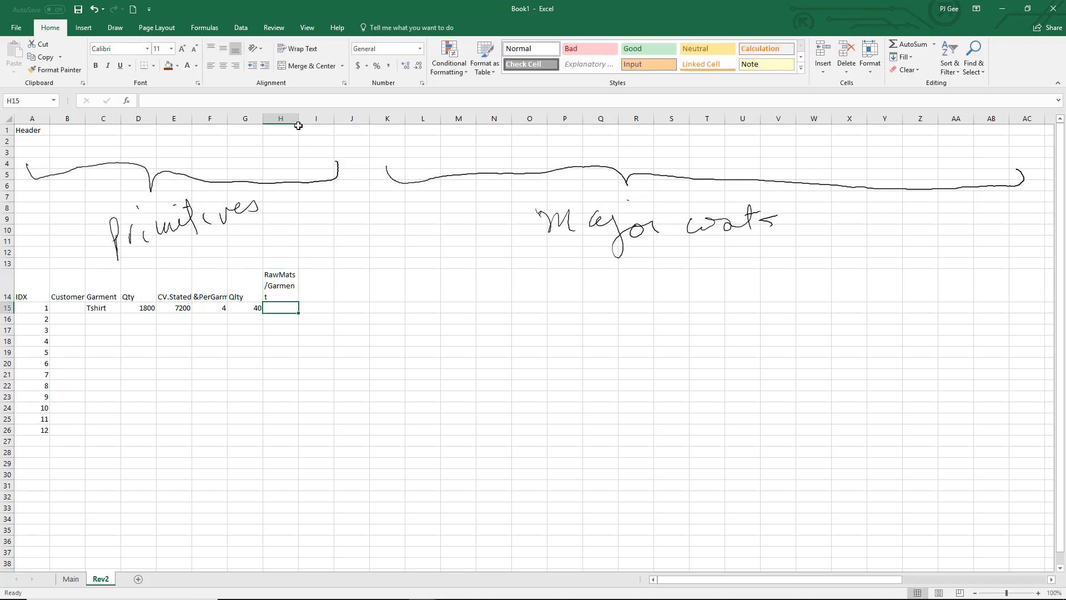
drag(298, 122, 312, 122)
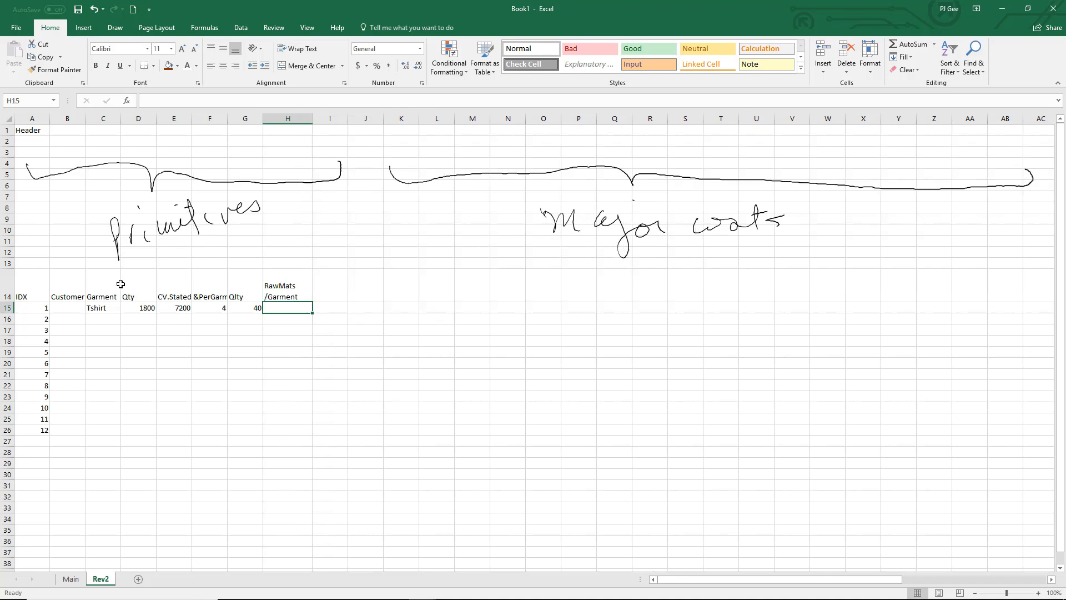
Enter 2 as the raw materials per garment for the Tshirt contract in H15
click(295, 293)
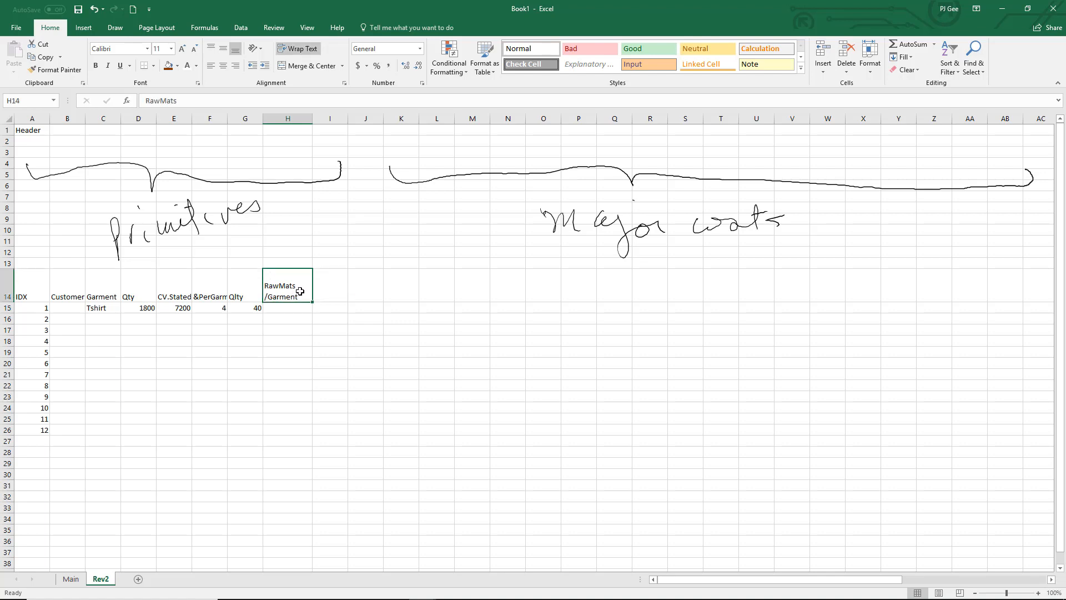
click(292, 307)
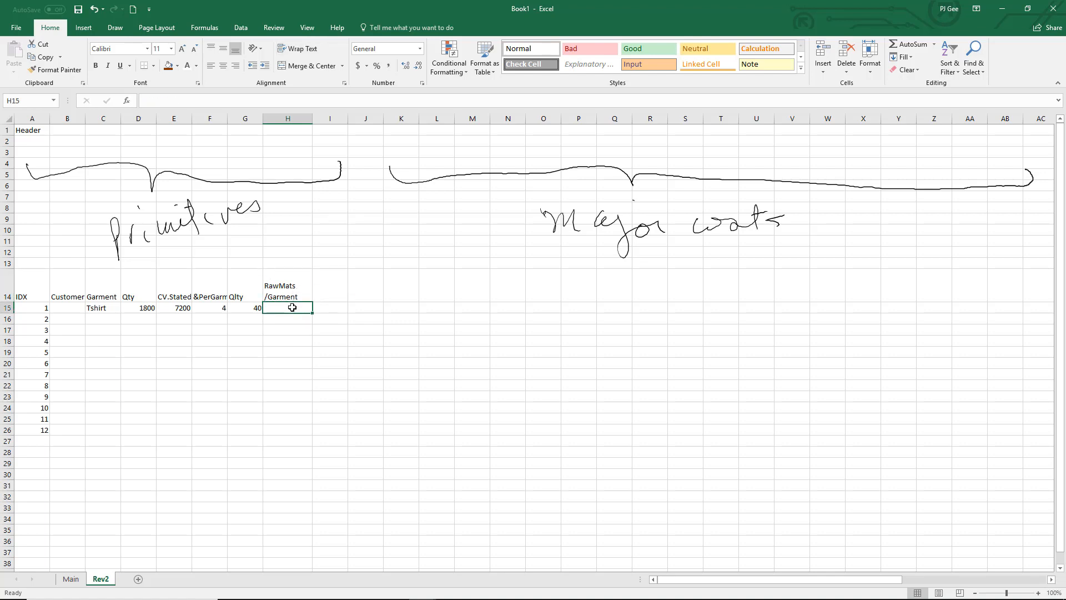
text(2)
Add a "RawMat" column heading in I14 and enter "Cotton" in I15
click(327, 283)
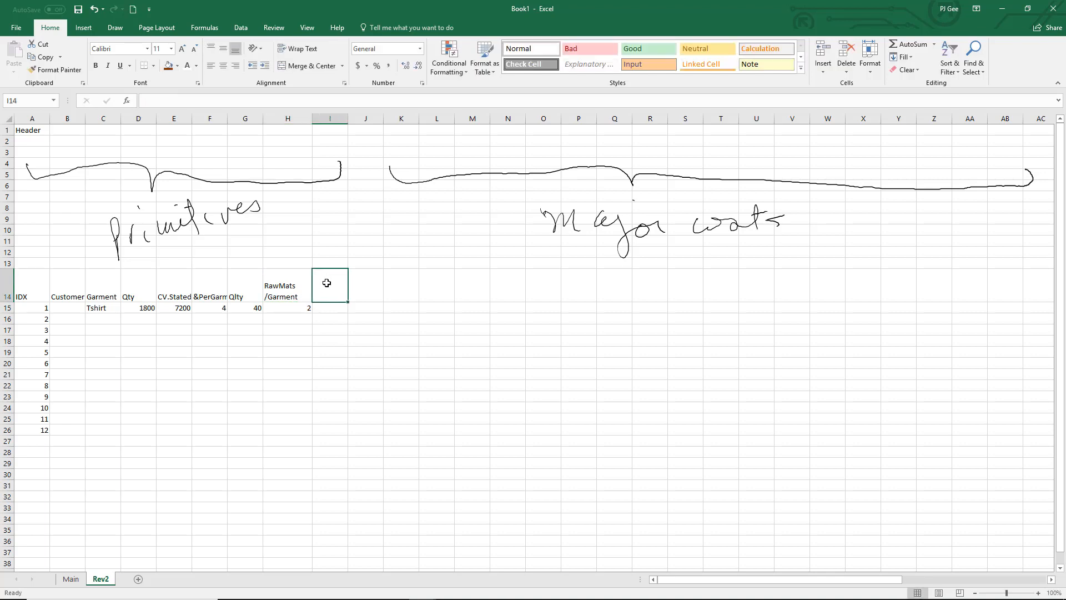
text(RawMat)
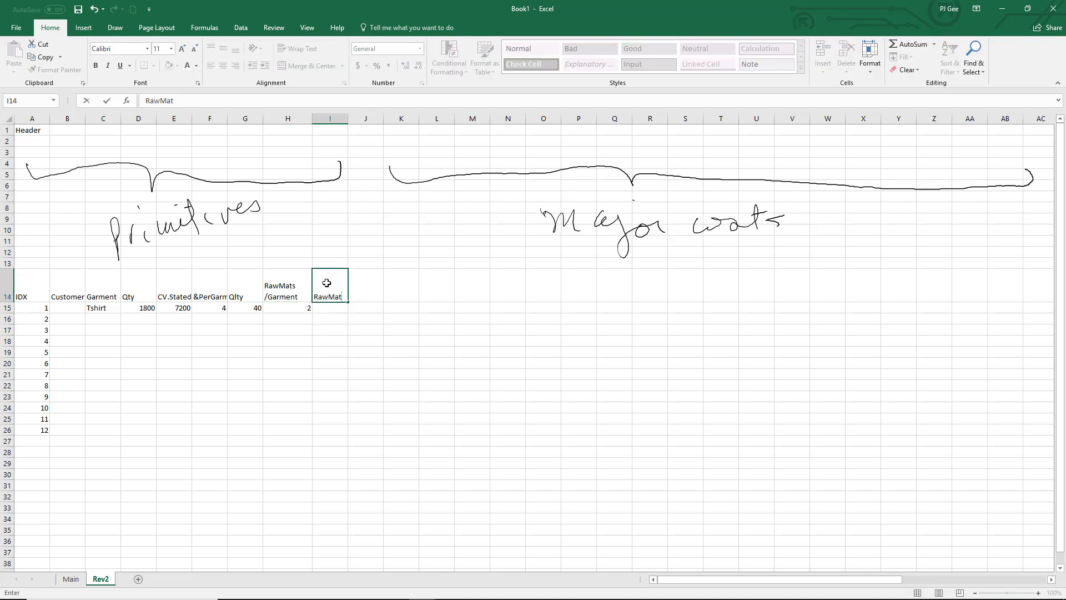
click(330, 309)
text(Cotton)
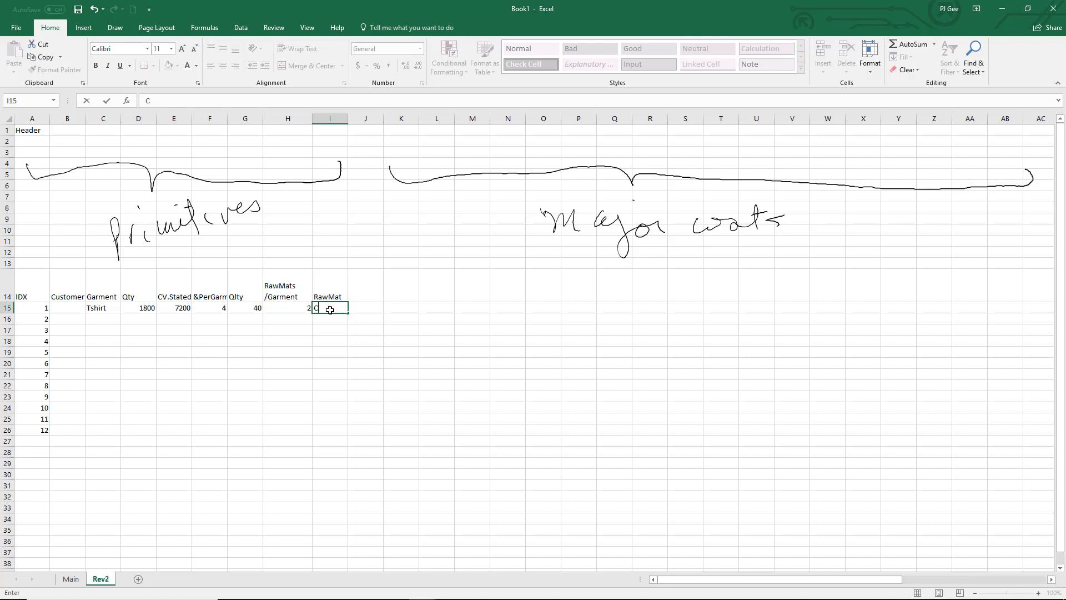
Enter the heading "Total Rmat required" in J14, with a line break before "required"
click(371, 294)
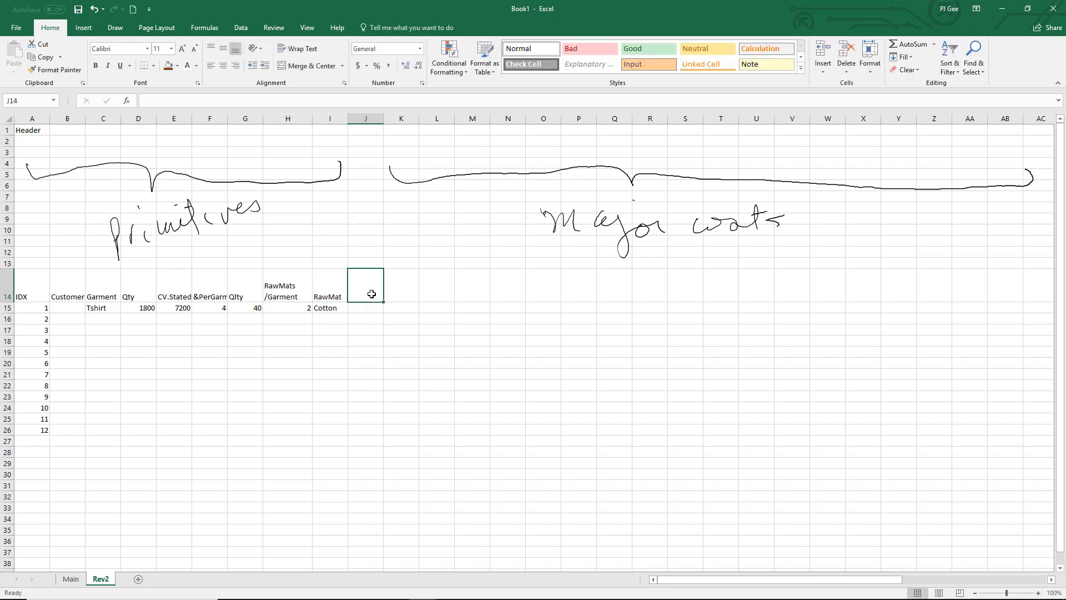
text(Total)
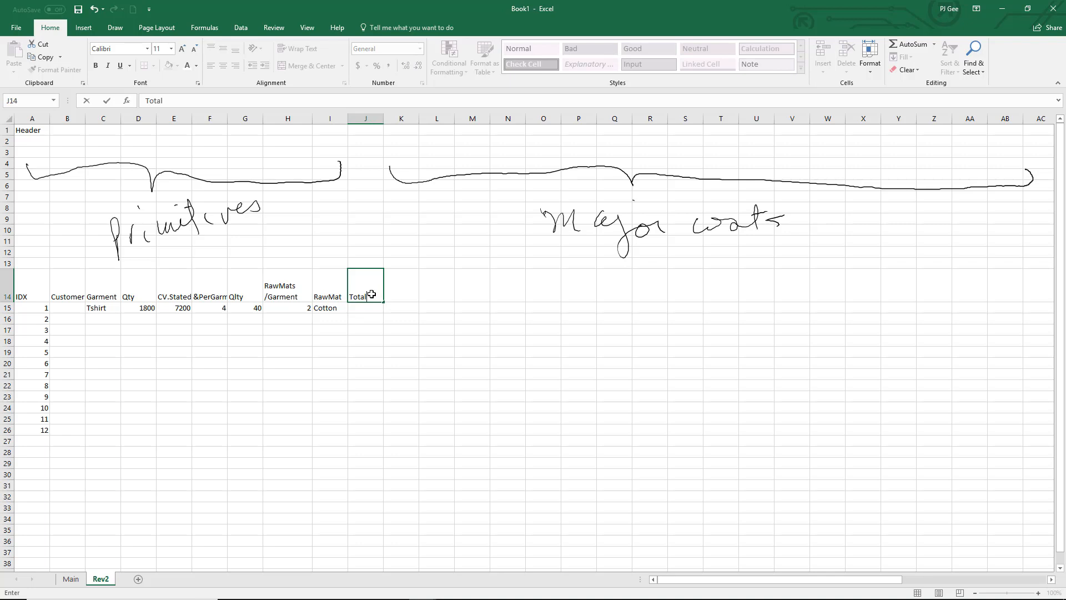
text( RMat)
key(alt+Return)
text(required)
key(Return)
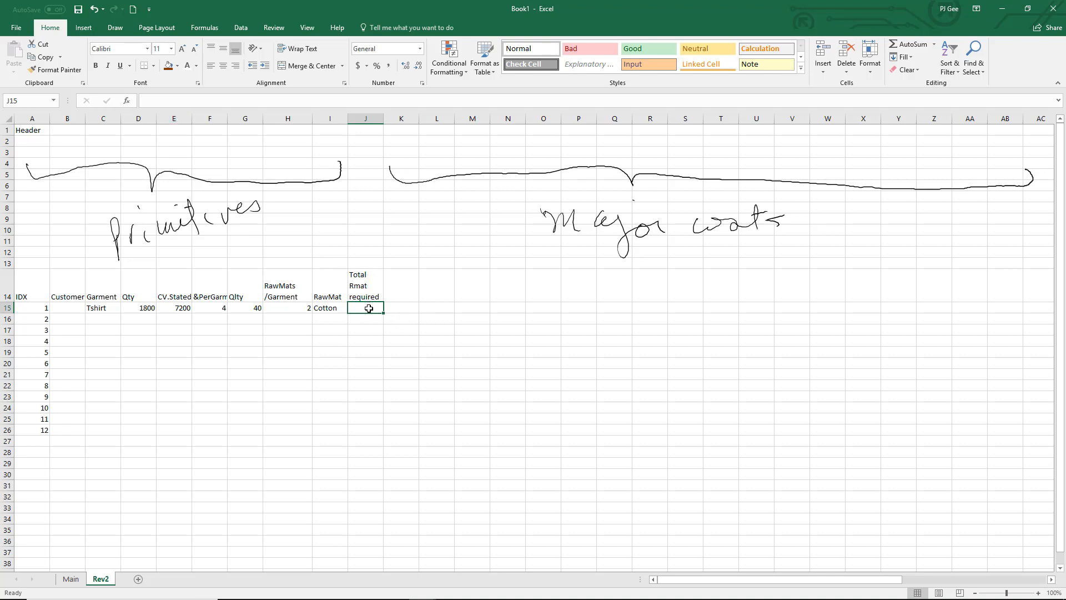
Calculate the total raw material required in J15 with the formula =D15*H15
text(=)
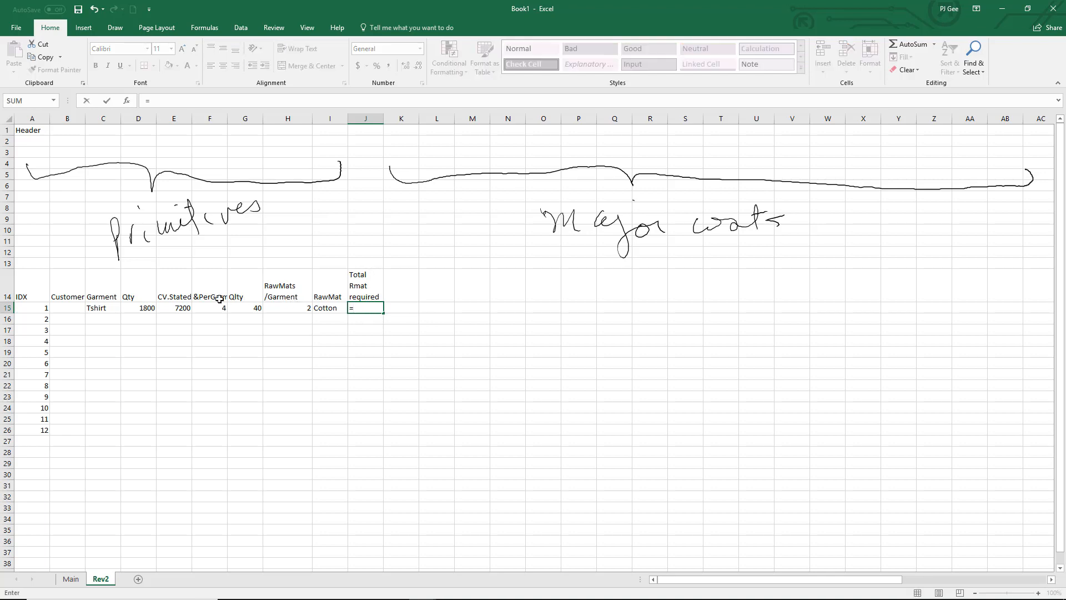
click(149, 306)
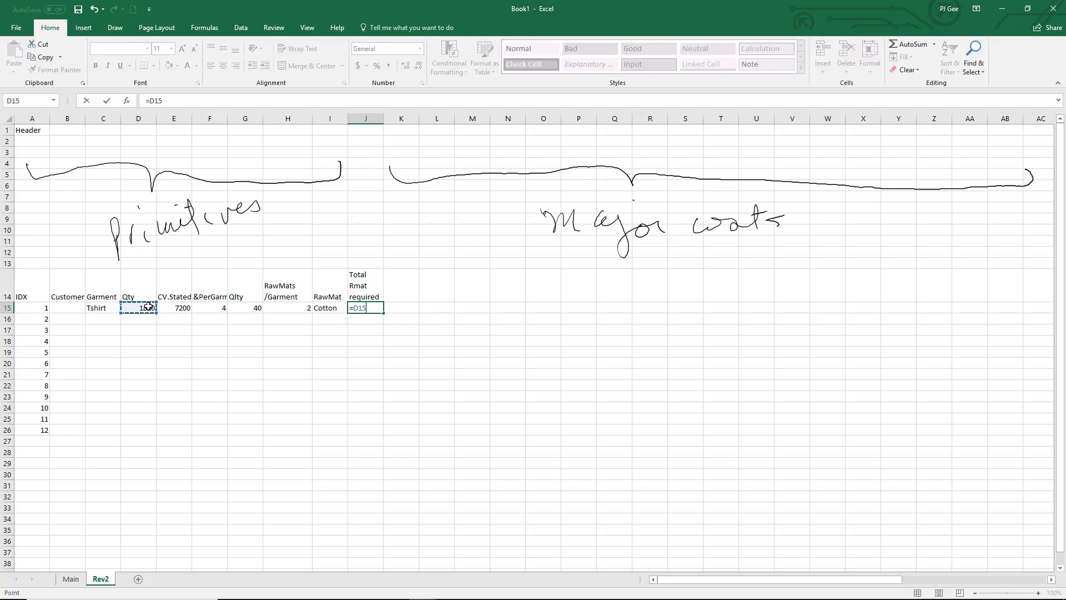
text(*)
click(300, 309)
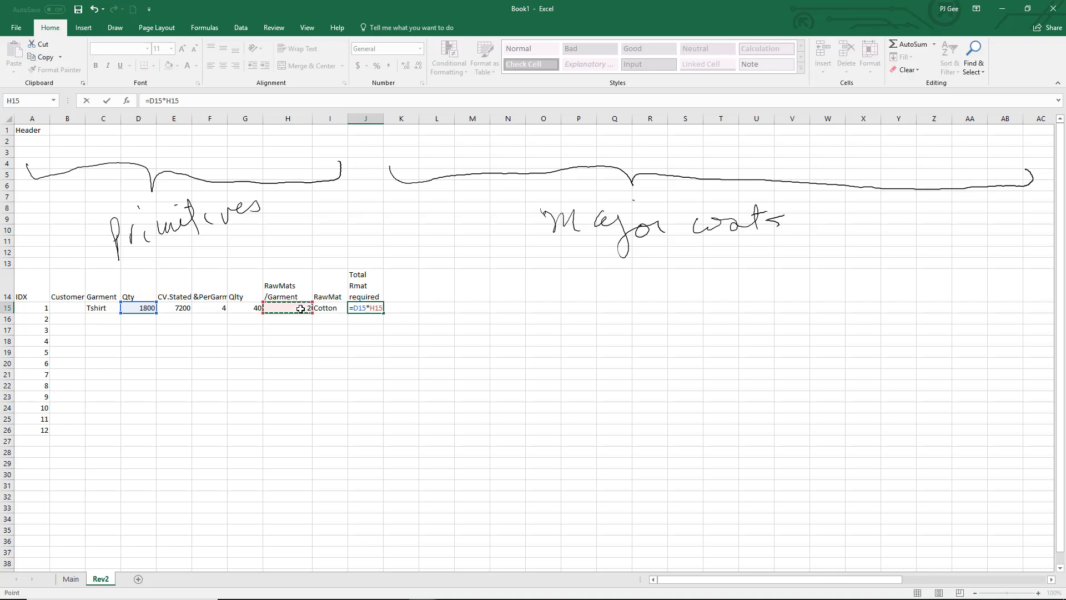
key(Return)
click(378, 388)
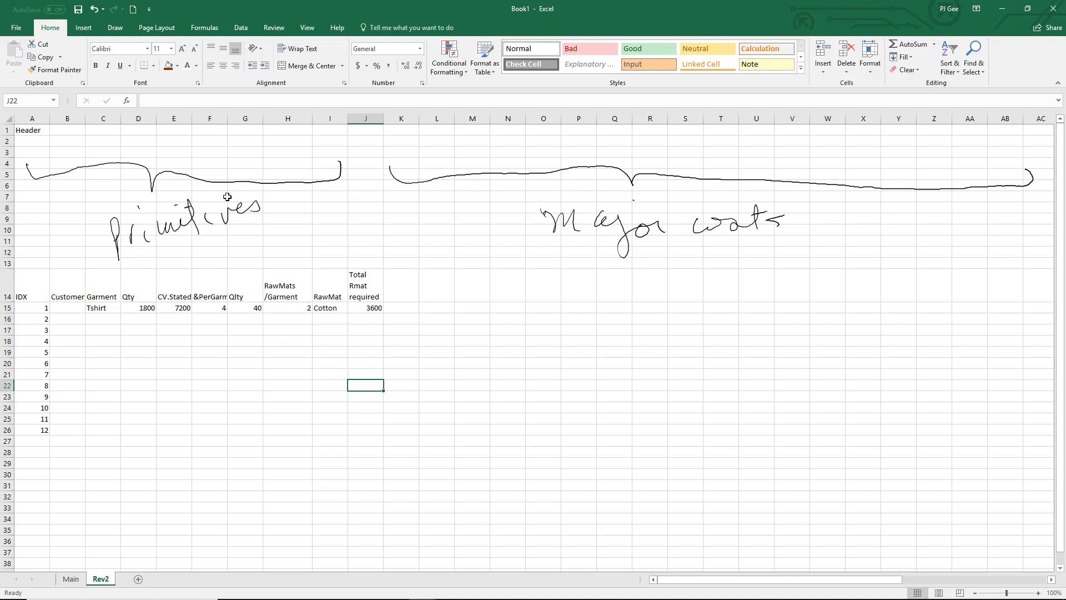
Insert a new column before the &PerGarment column and enter the heading "CV.Calc" in F14
click(210, 118)
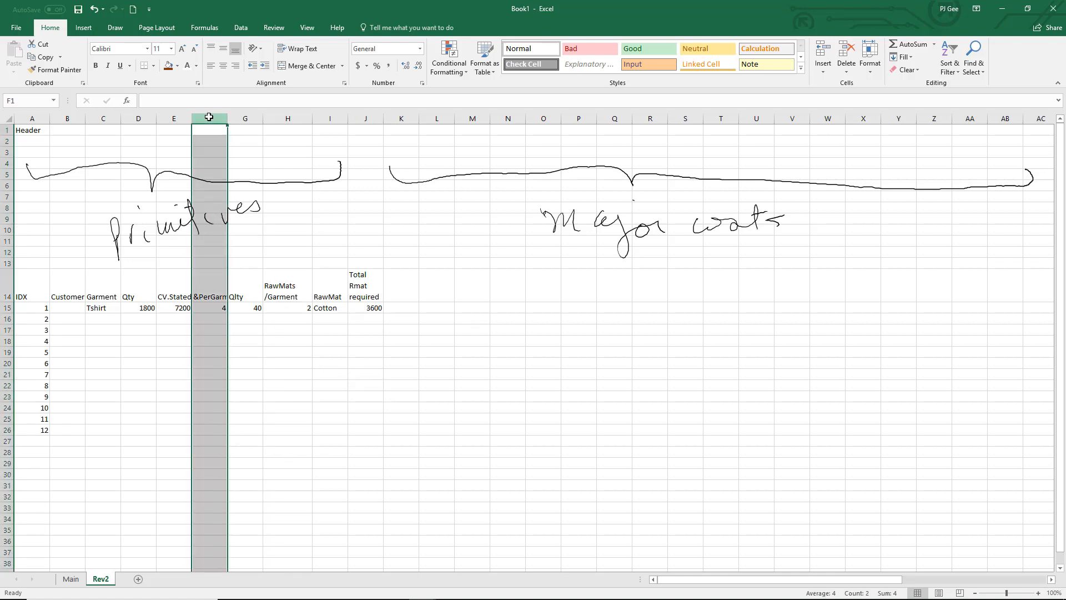
right_click(209, 116)
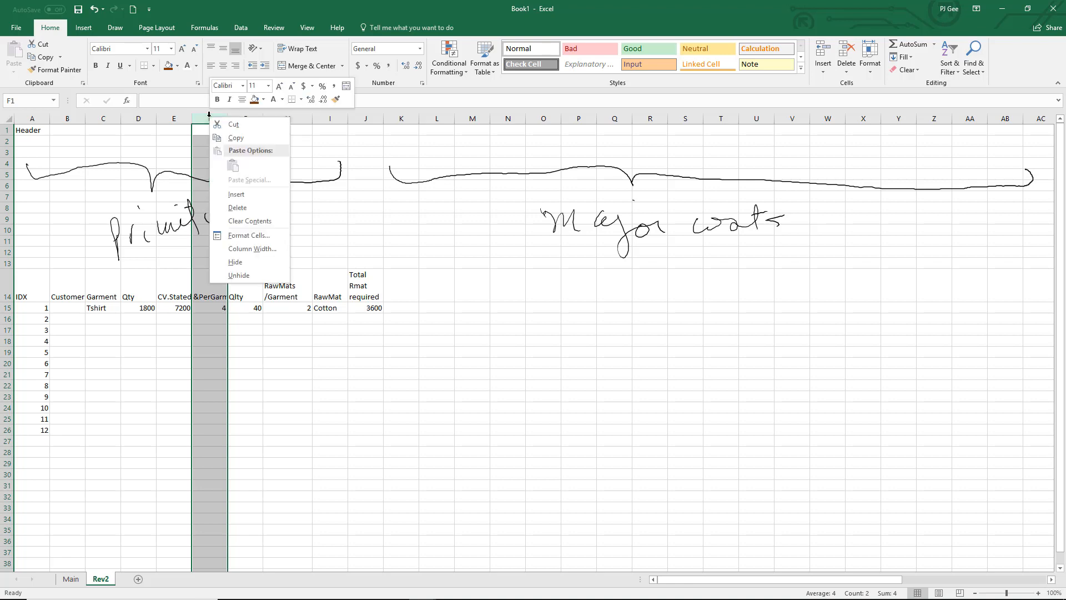
click(236, 193)
click(216, 286)
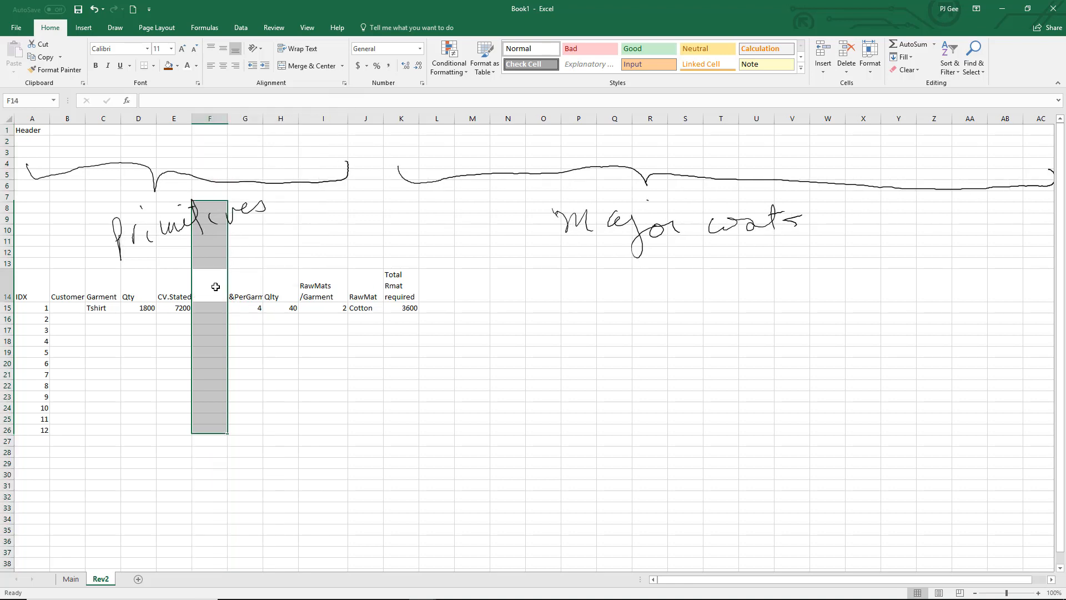
double_click(174, 297)
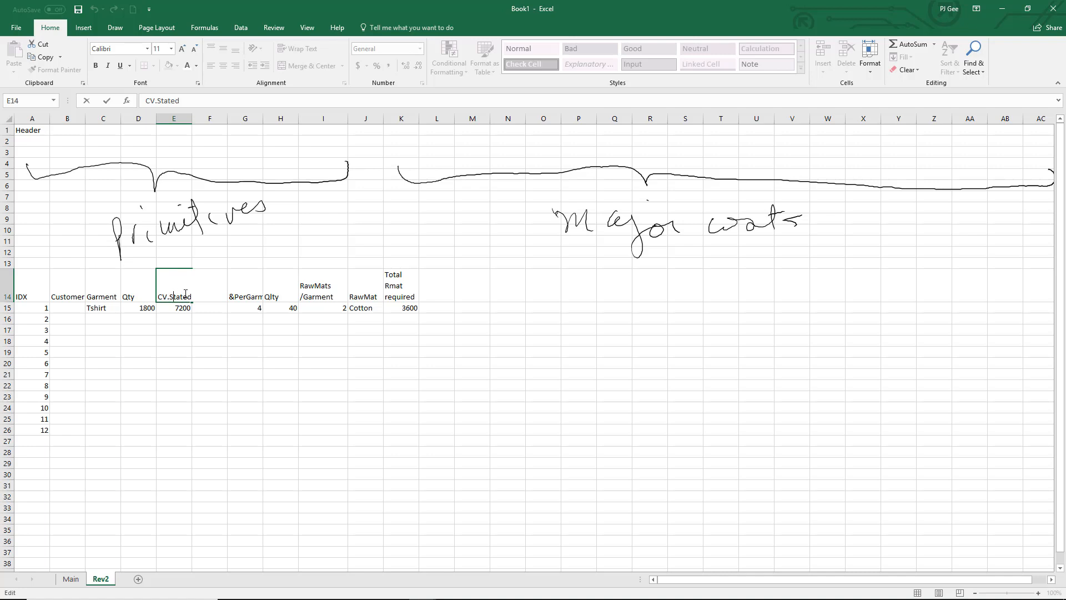
click(219, 335)
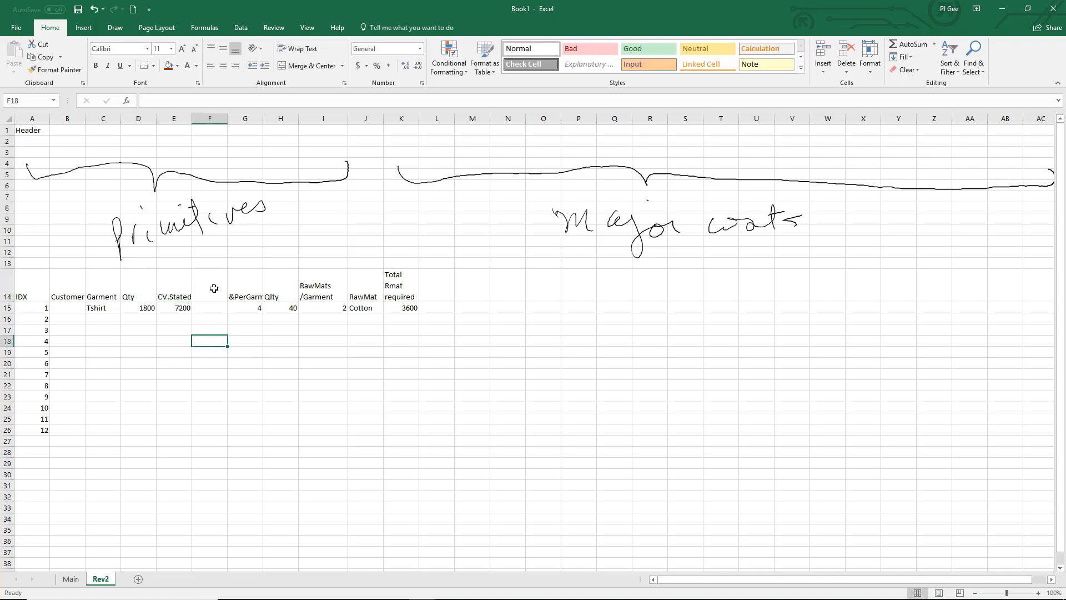
click(214, 287)
text(CV.Calc)
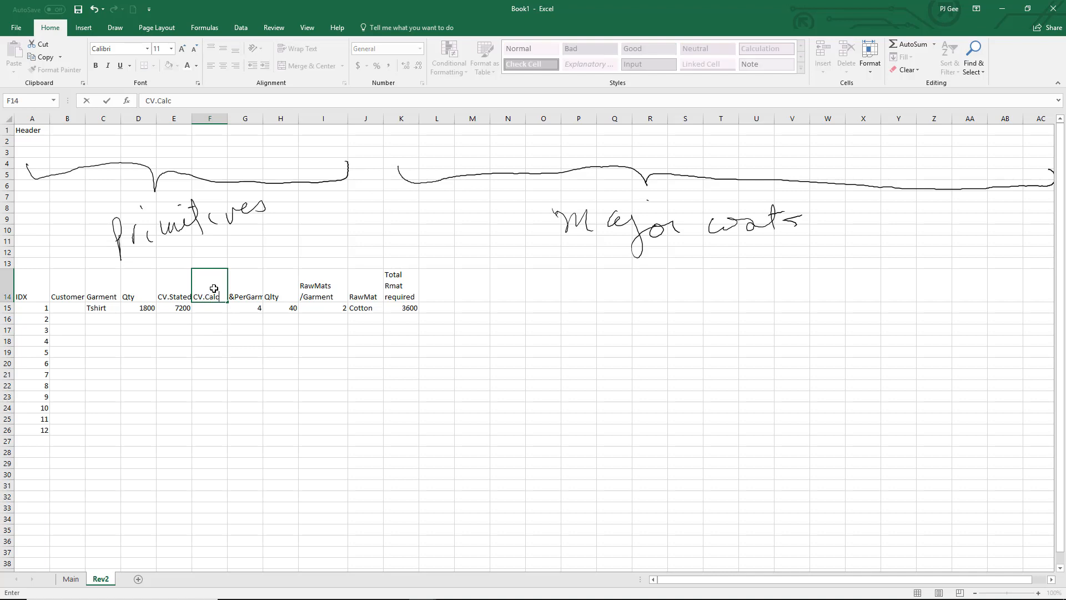
click(247, 419)
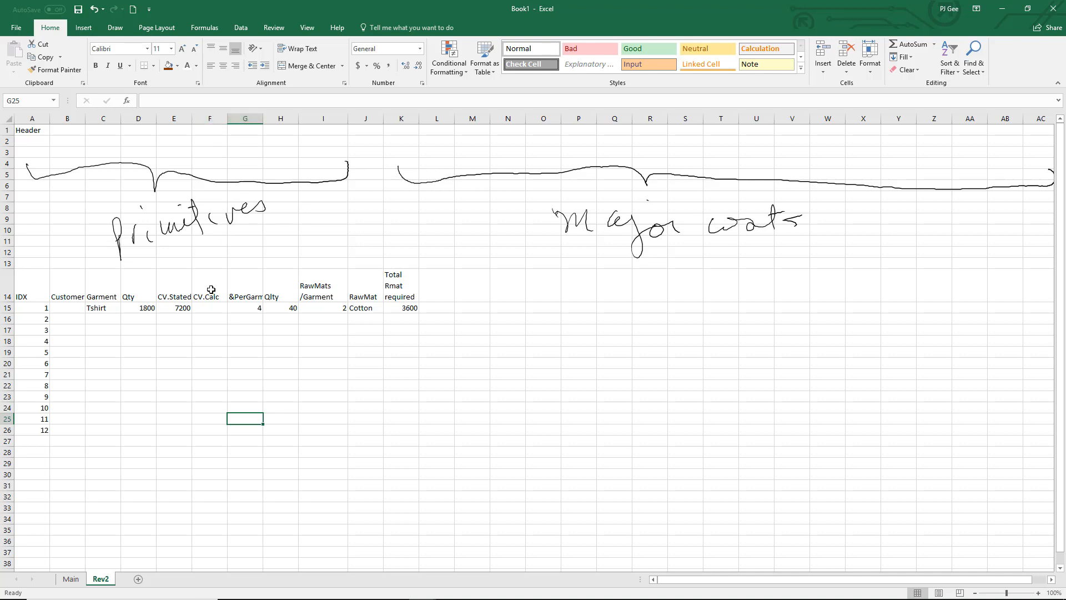
Move the CV.Calc heading temporarily to G17 and shift the &PerGarment heading and its value into F14:F15
drag(212, 289, 219, 314)
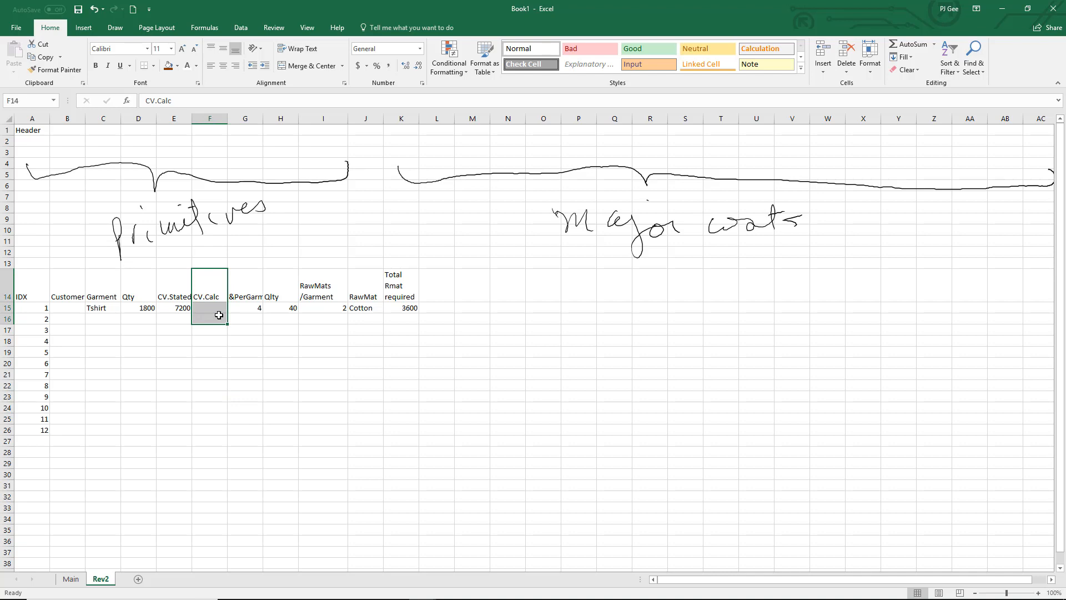
key(ctrl+c)
click(244, 328)
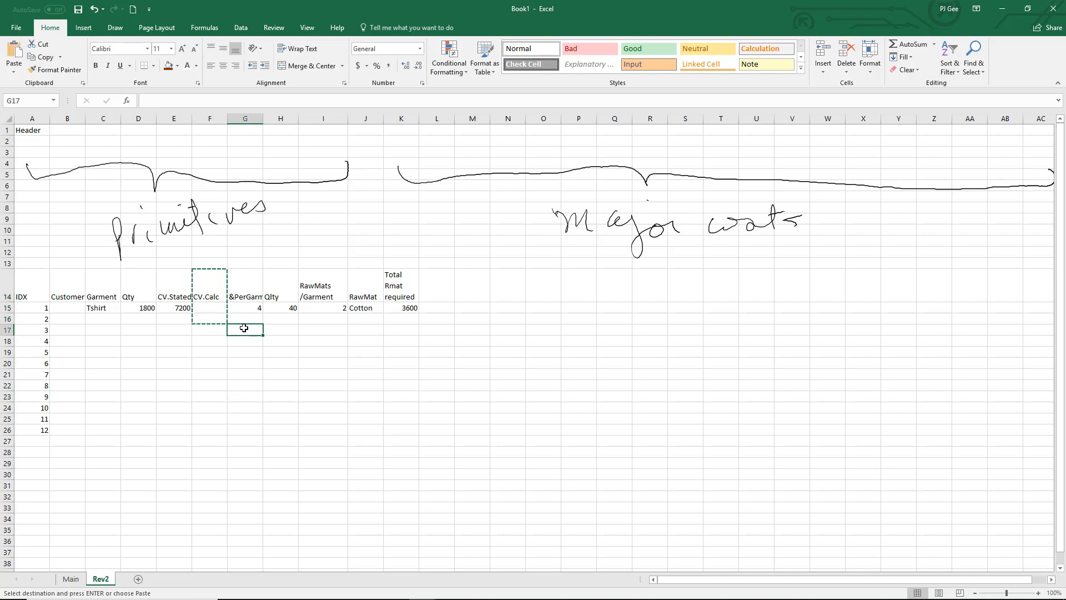
key(ctrl+v)
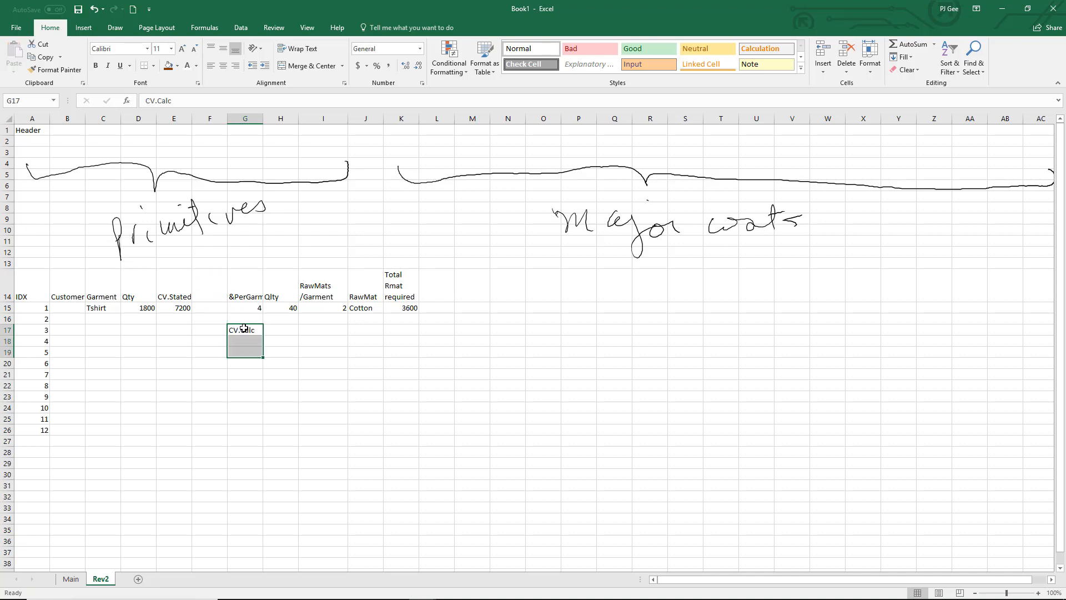
drag(240, 292, 240, 306)
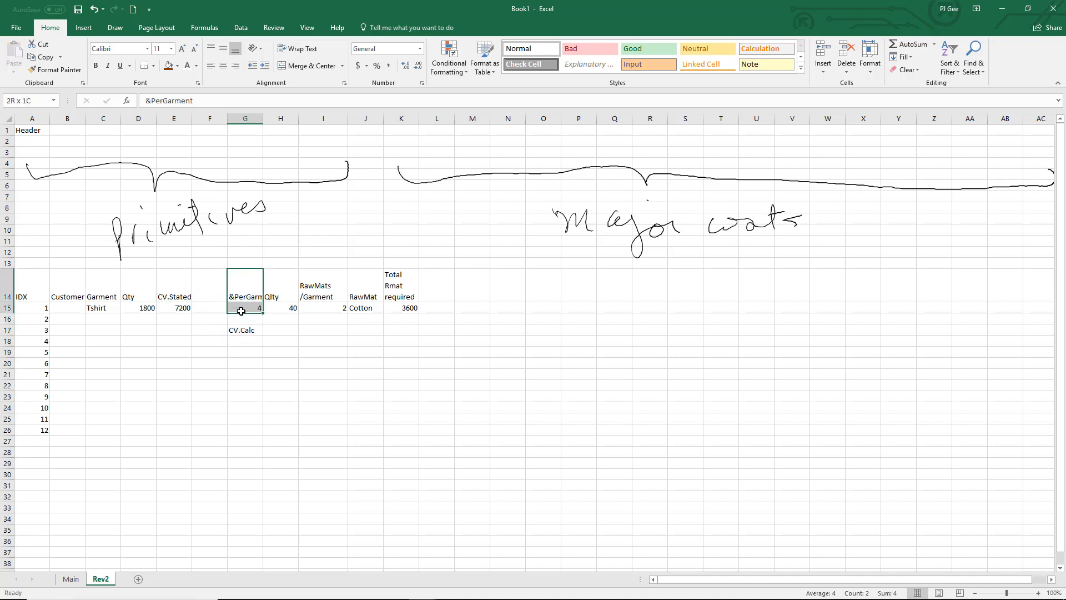
drag(241, 311, 207, 292)
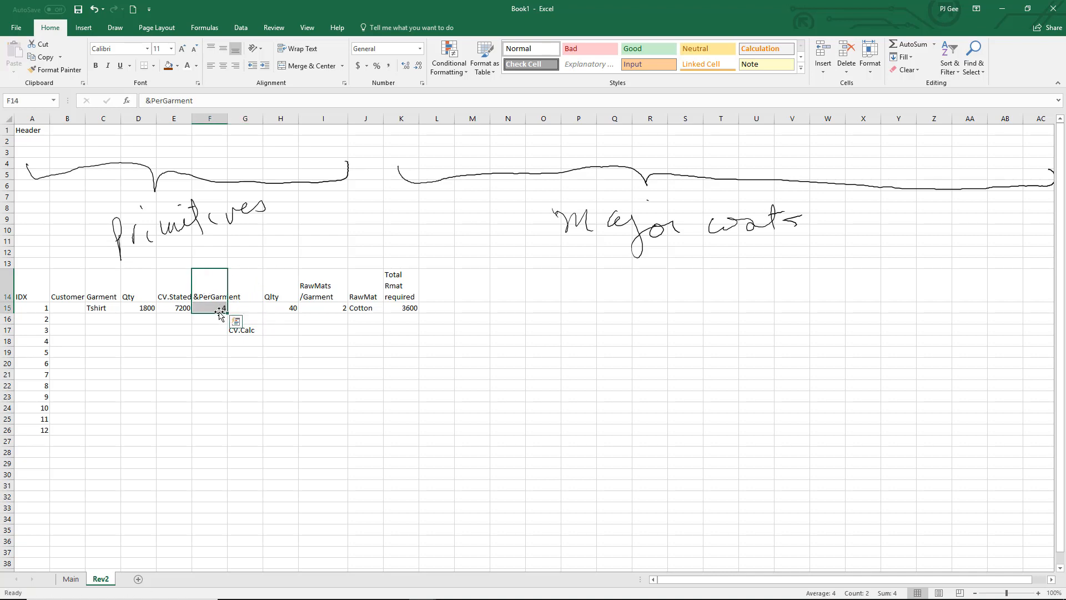
Correct the heading in F14 to "$PerGarment"
double_click(201, 296)
key(BackSpace)
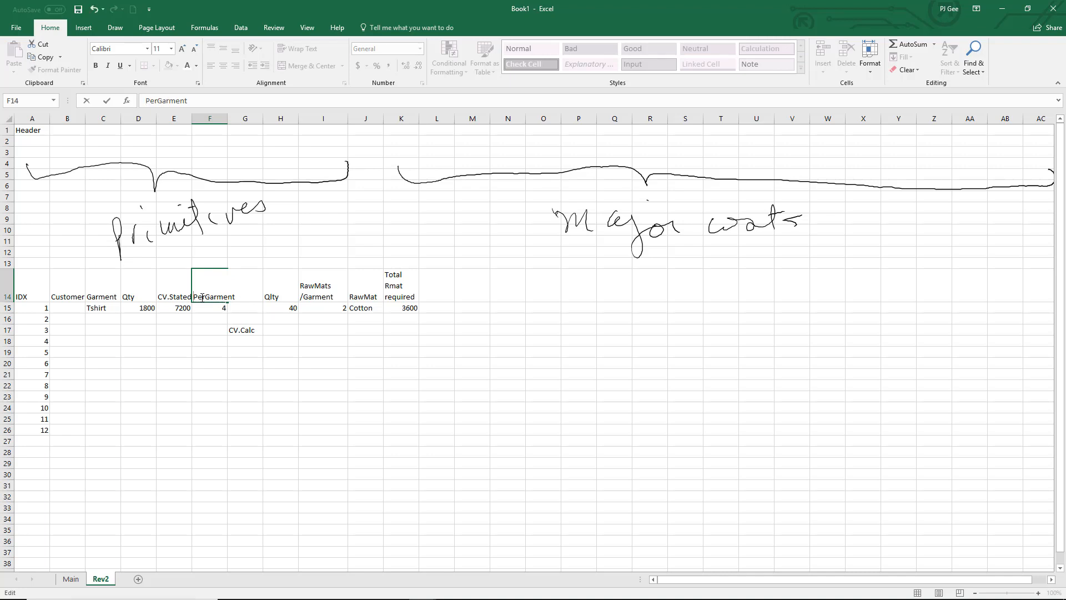
text($)
click(255, 355)
Move the CV.Calc heading from G17 to G14
click(251, 331)
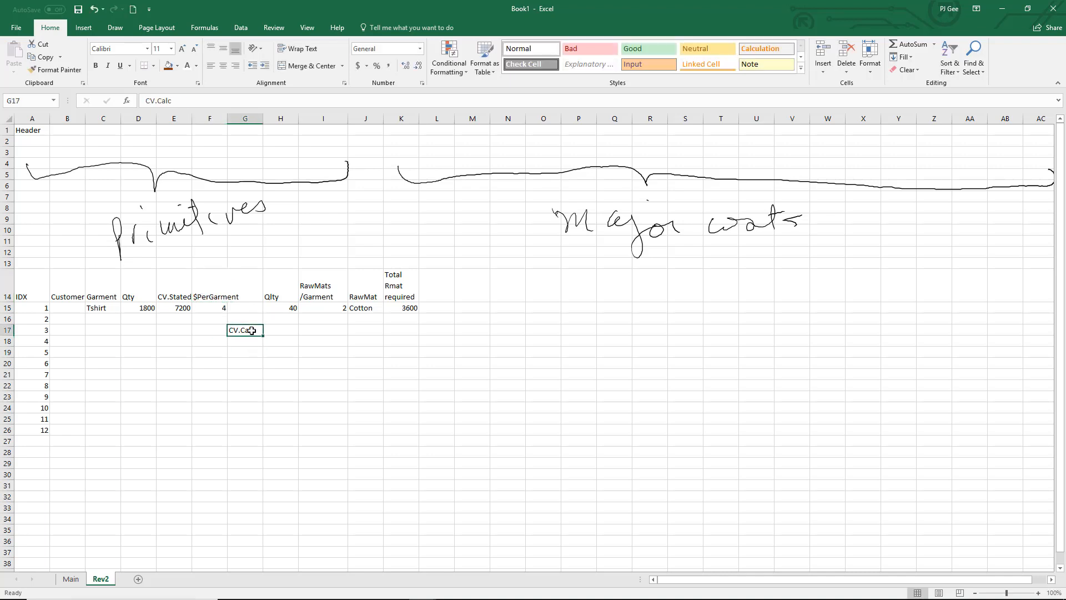
key(ctrl+x)
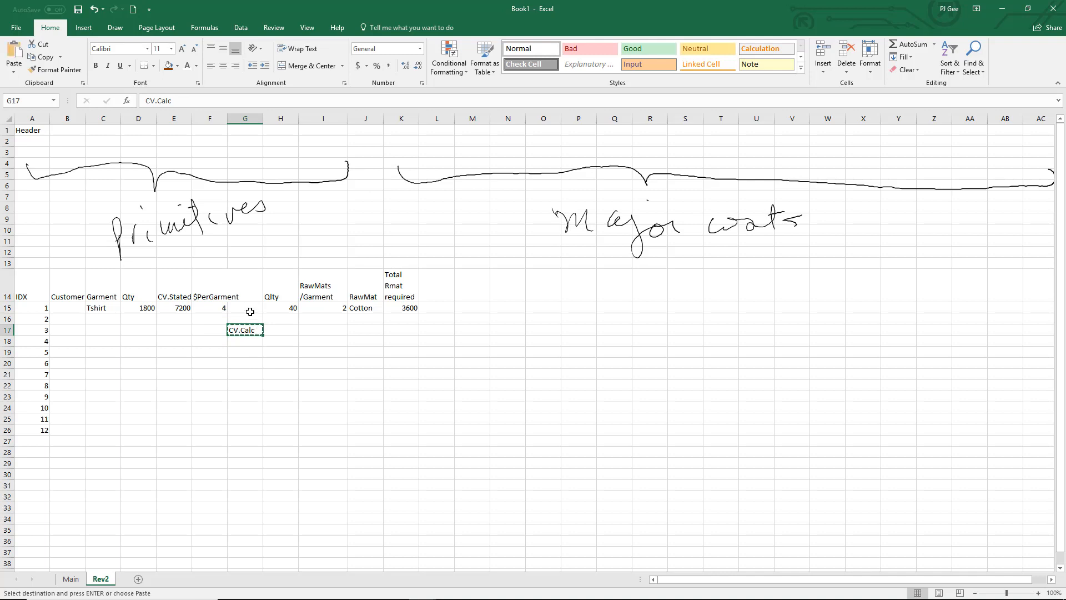
click(250, 296)
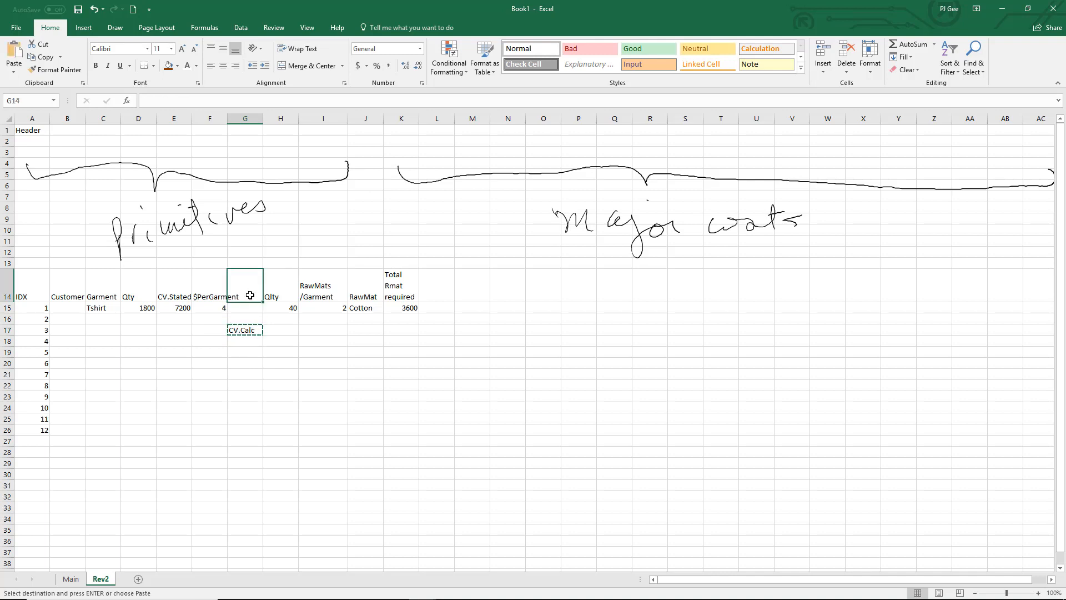
key(ctrl+v)
click(265, 375)
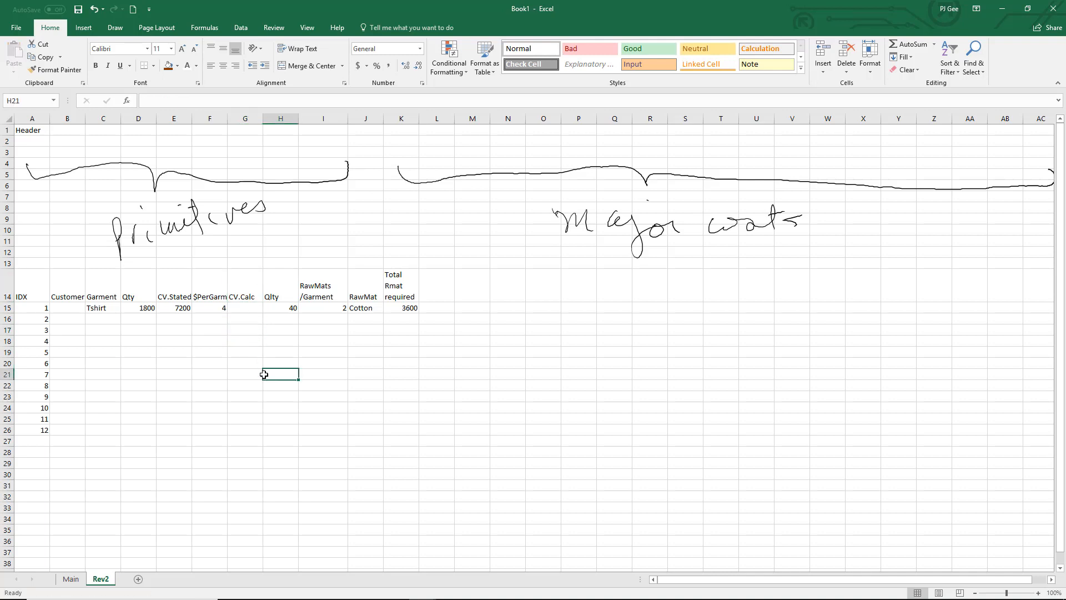
Calculate the contract value for the Tshirt contract in G15 with the formula =D15*F15
click(247, 308)
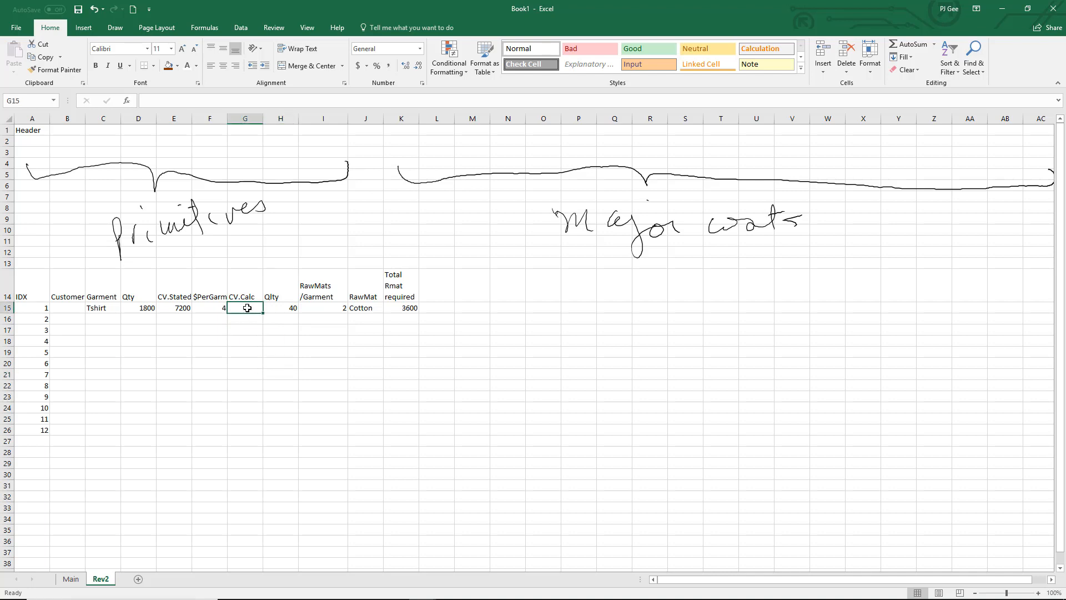
text(=)
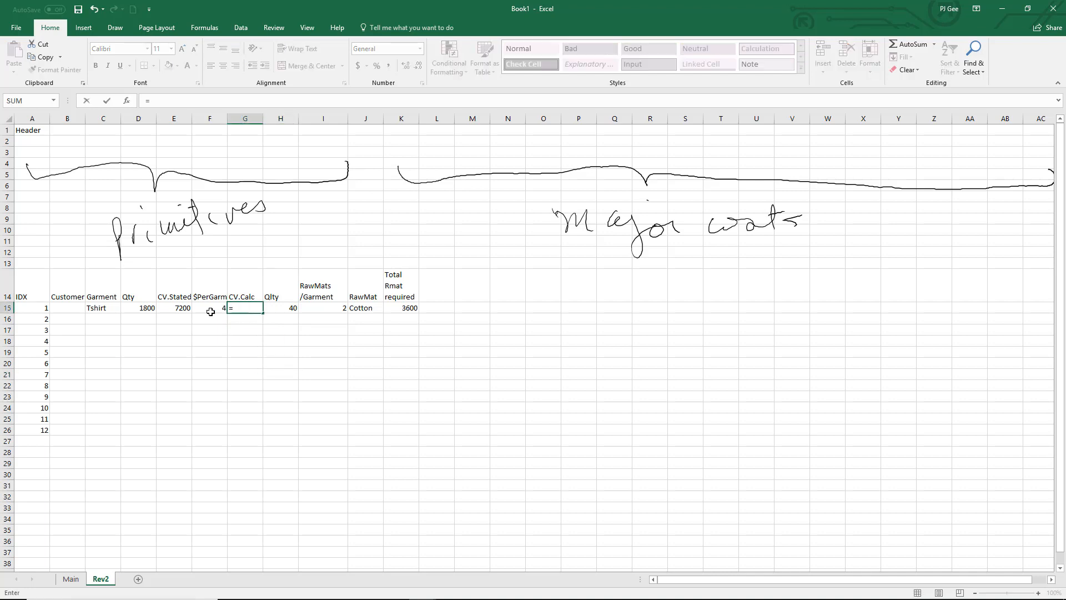
click(151, 309)
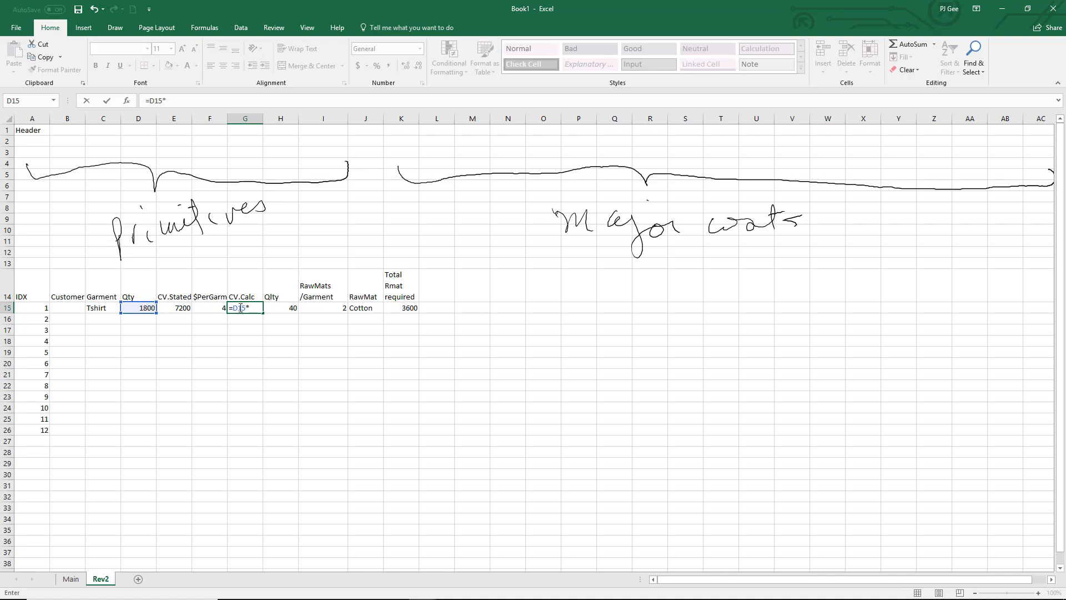
click(213, 308)
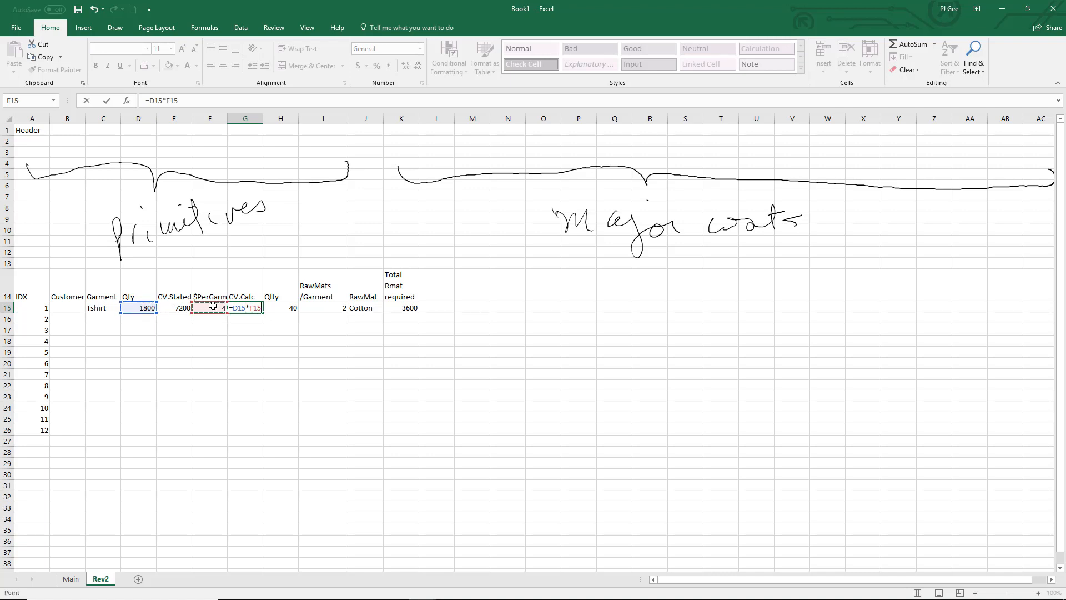
key(Return)
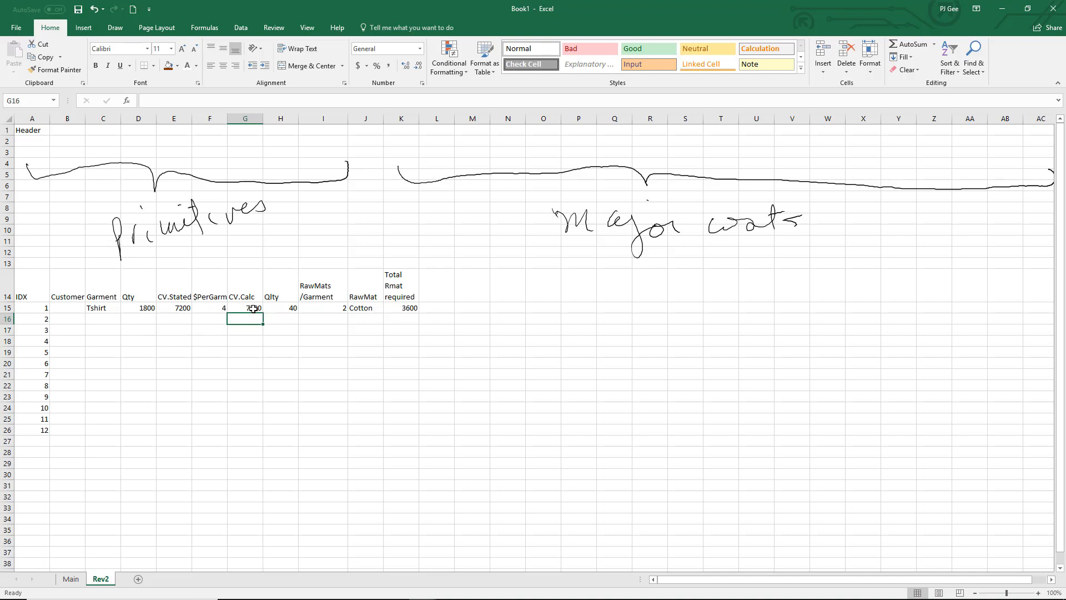
Format the $PerGarment cells F15:F26 as Currency with the $ symbol and two decimal places
drag(223, 310, 214, 430)
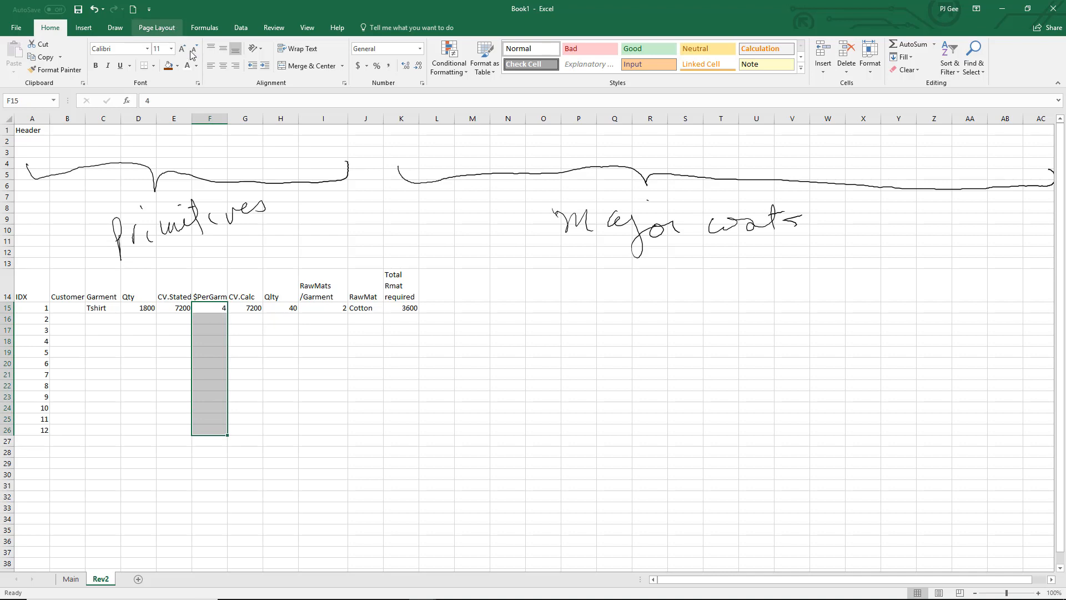
click(422, 83)
click(82, 123)
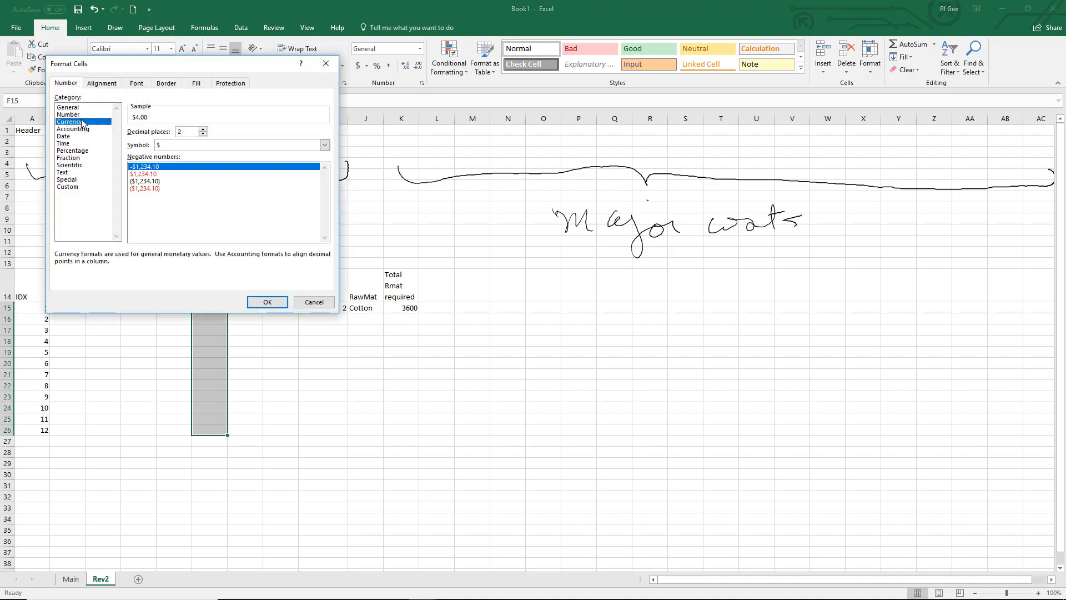
click(268, 301)
click(439, 487)
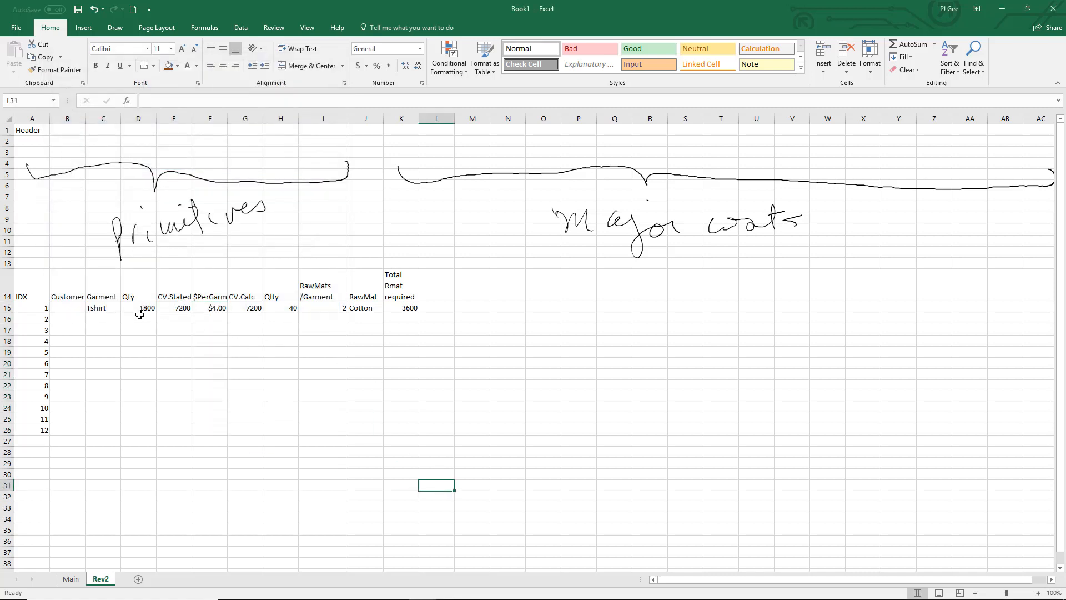
Format the CV.Stated cells E15:E26 and the CV.Calc cells G15:G26 together as Currency
drag(176, 309, 172, 427)
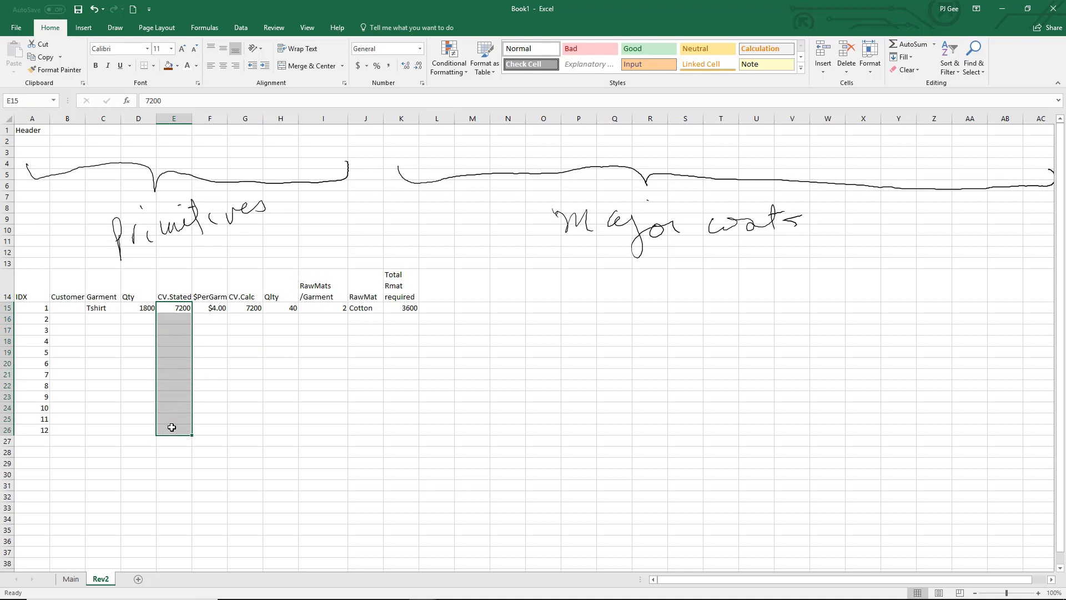
ctrl+drag(253, 309, 246, 431)
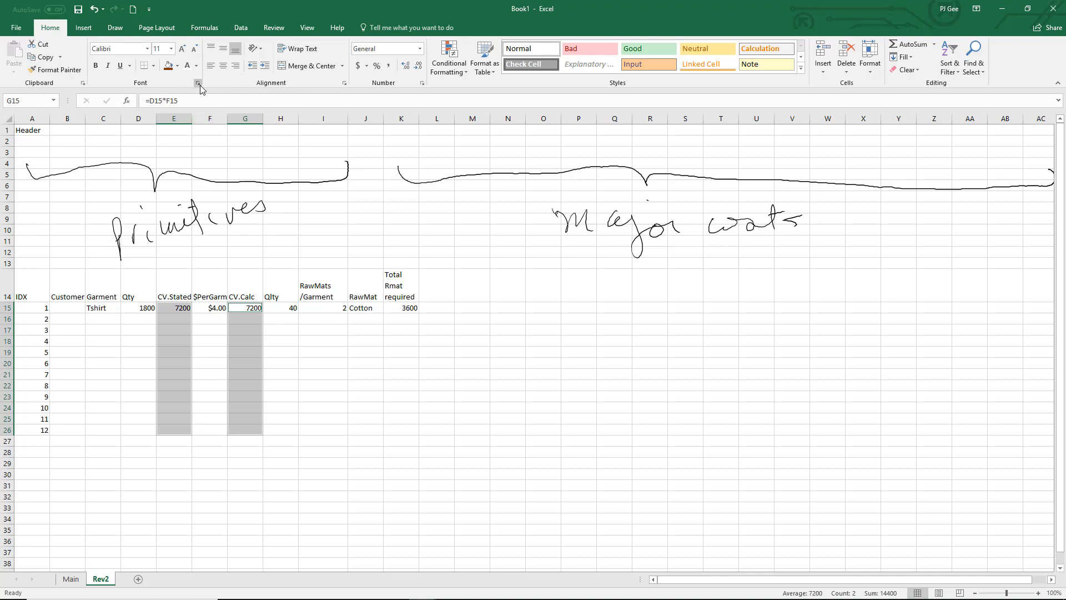
click(422, 82)
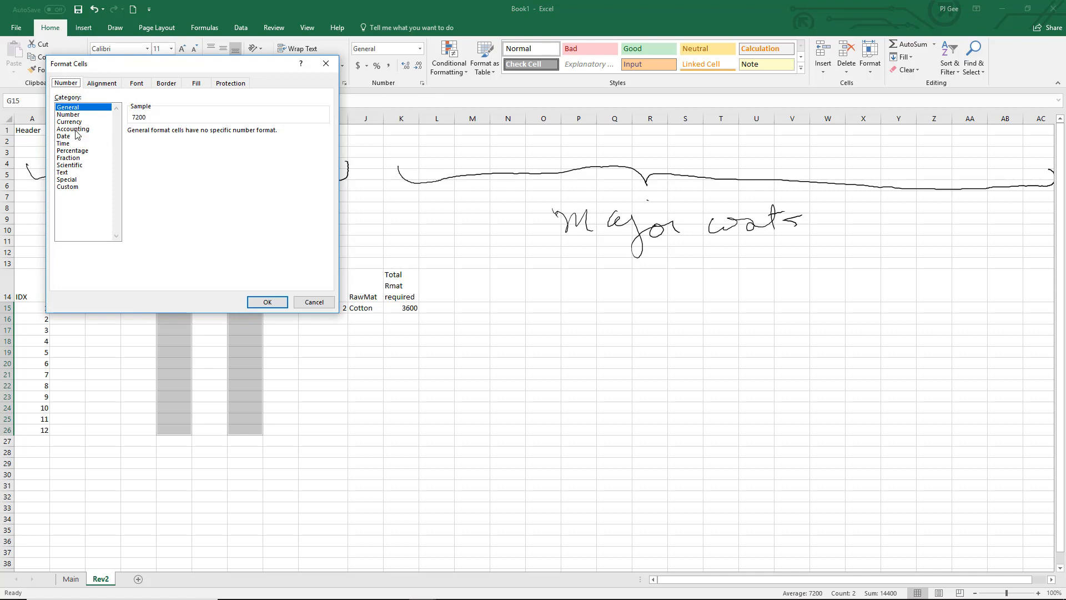
click(77, 122)
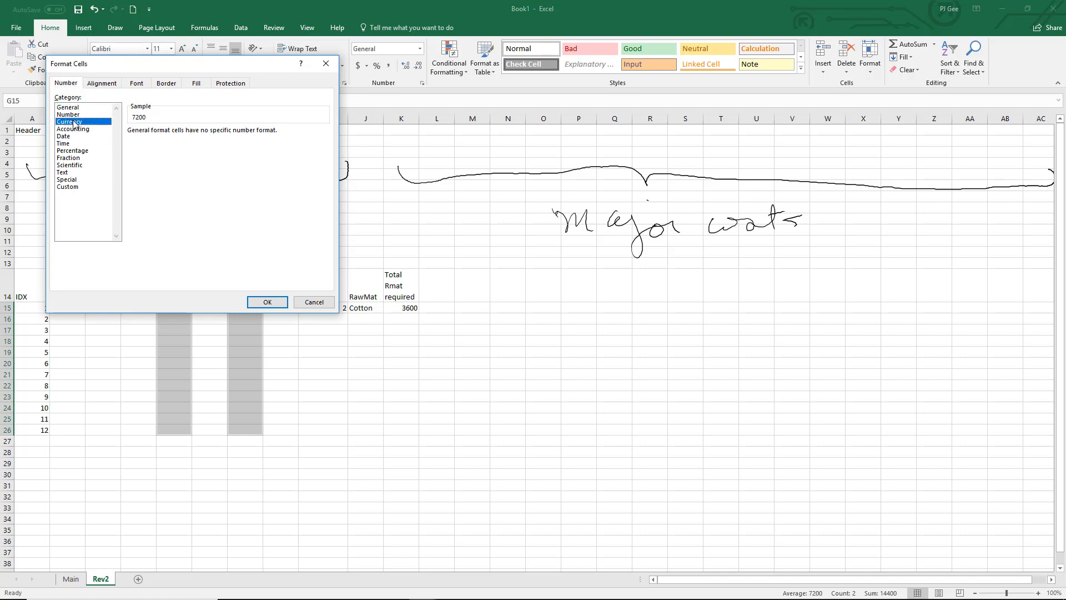
click(267, 303)
click(402, 451)
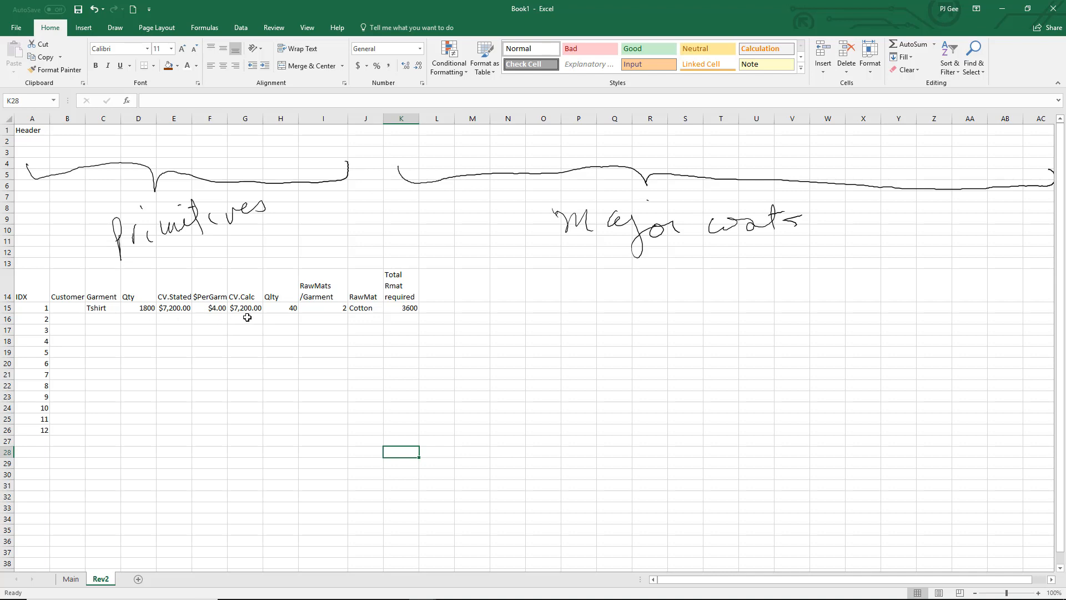
Insert an empty column K between the RawMat and Total Rmat required columns
click(432, 290)
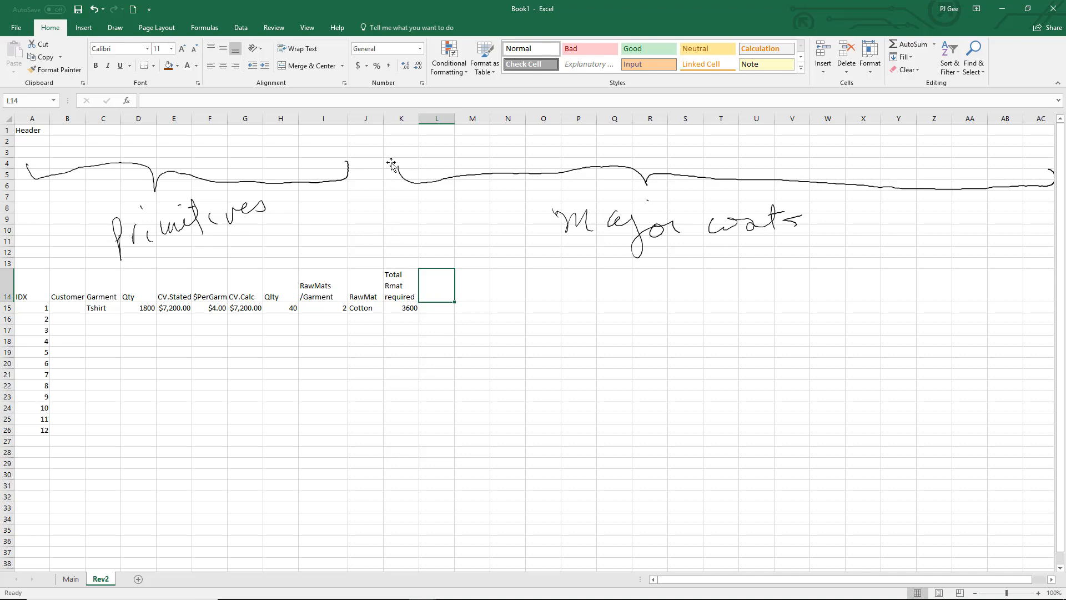
click(394, 118)
right_click(394, 118)
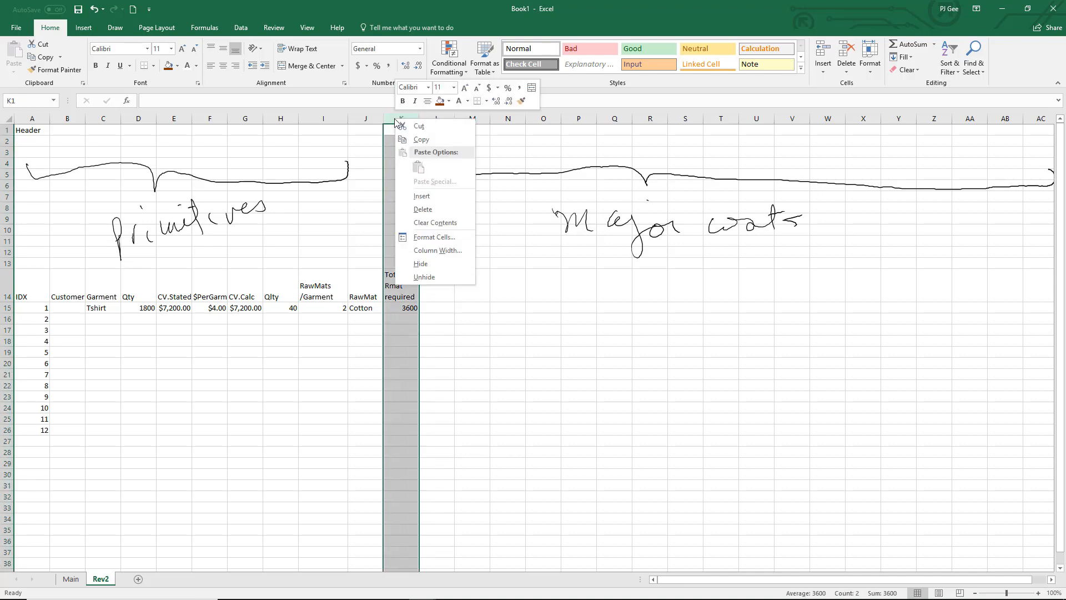
click(423, 196)
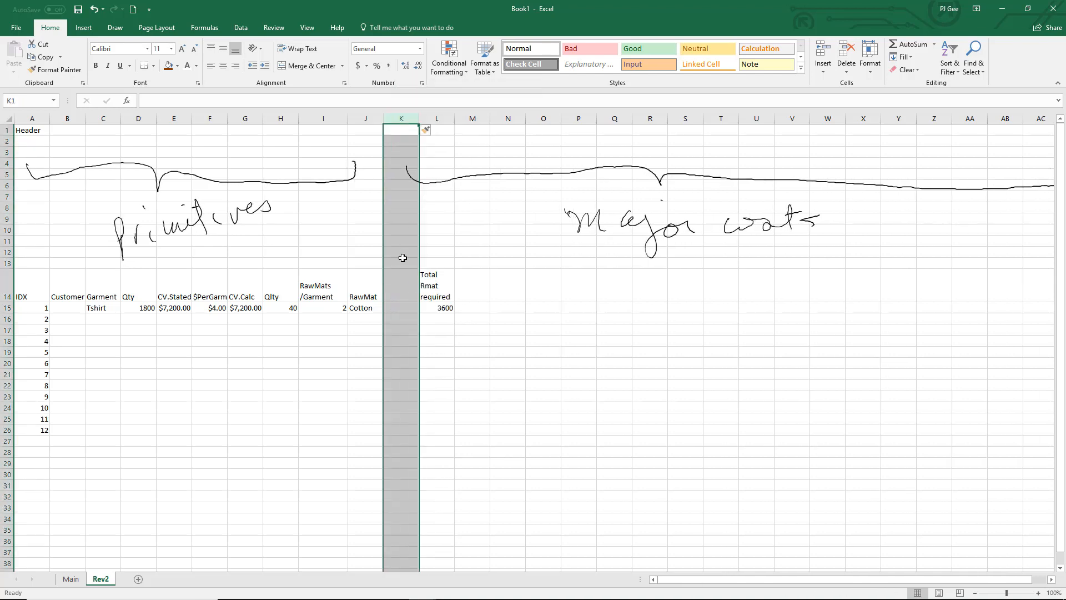
Head the new column $UnitRMat in K14 and enter 0.5 as the Tshirt contract's unit cost in K15
click(397, 291)
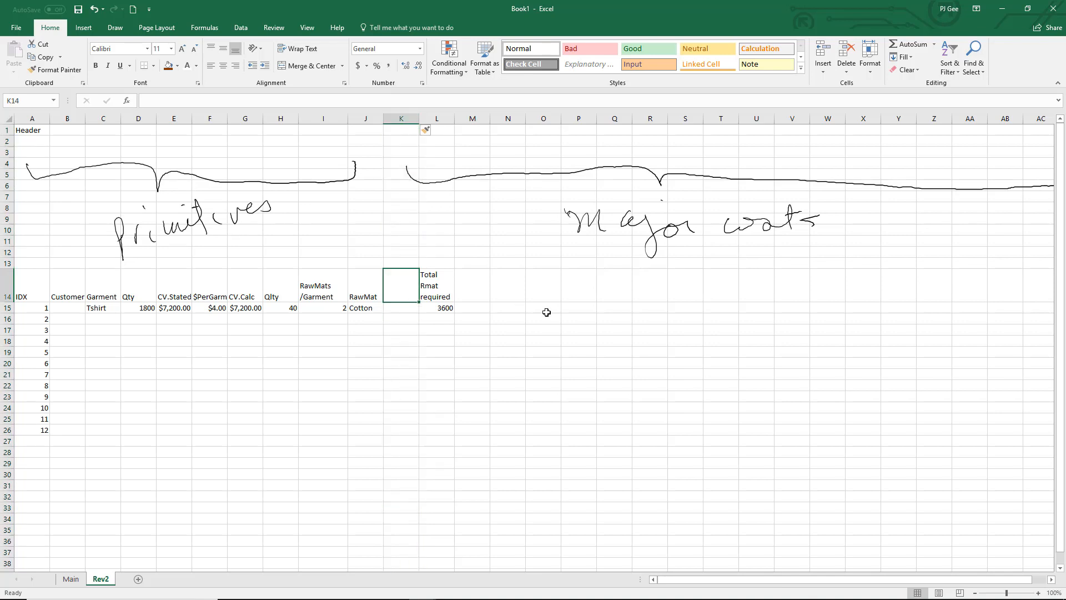
text($)
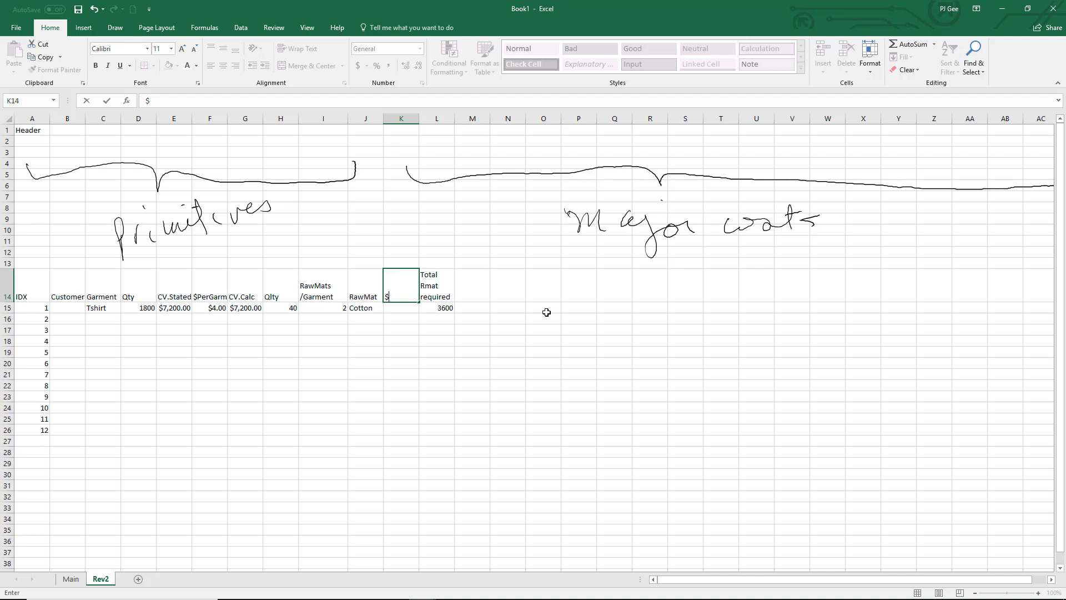
text(UnitRMat)
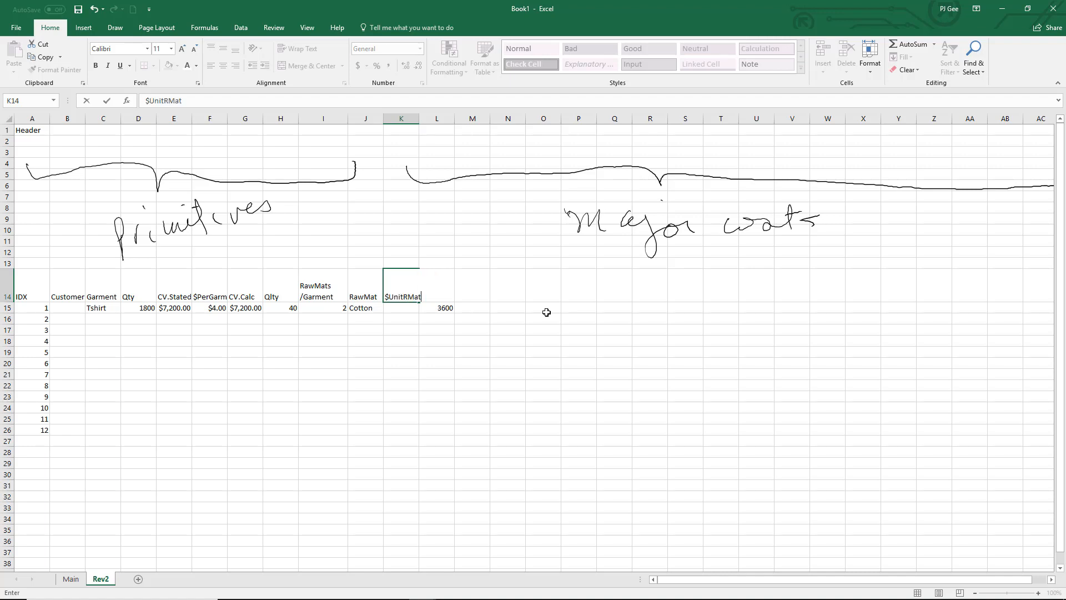
click(408, 311)
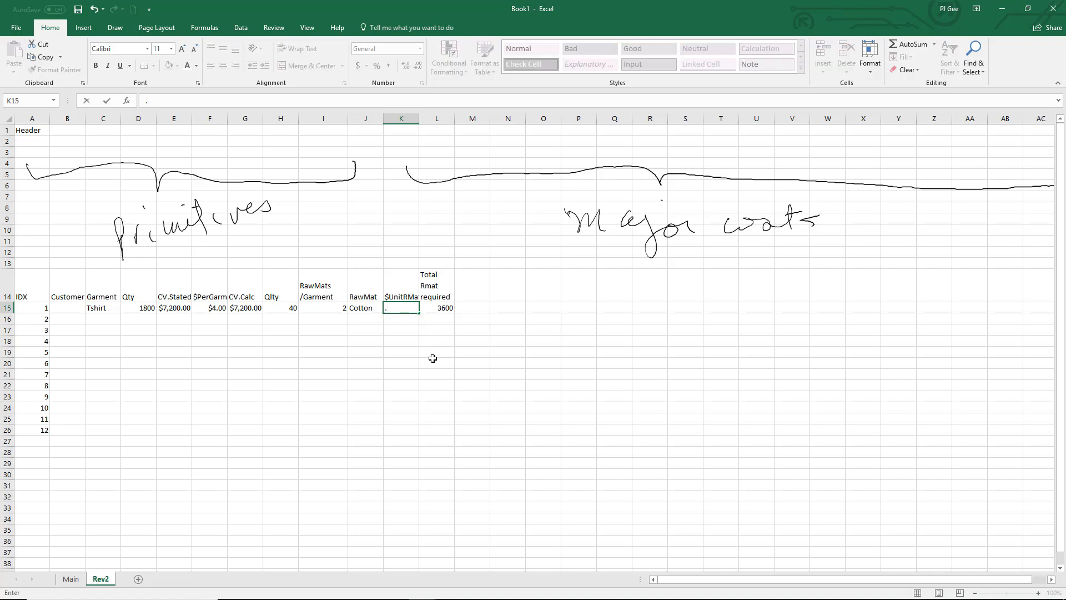
key(Return)
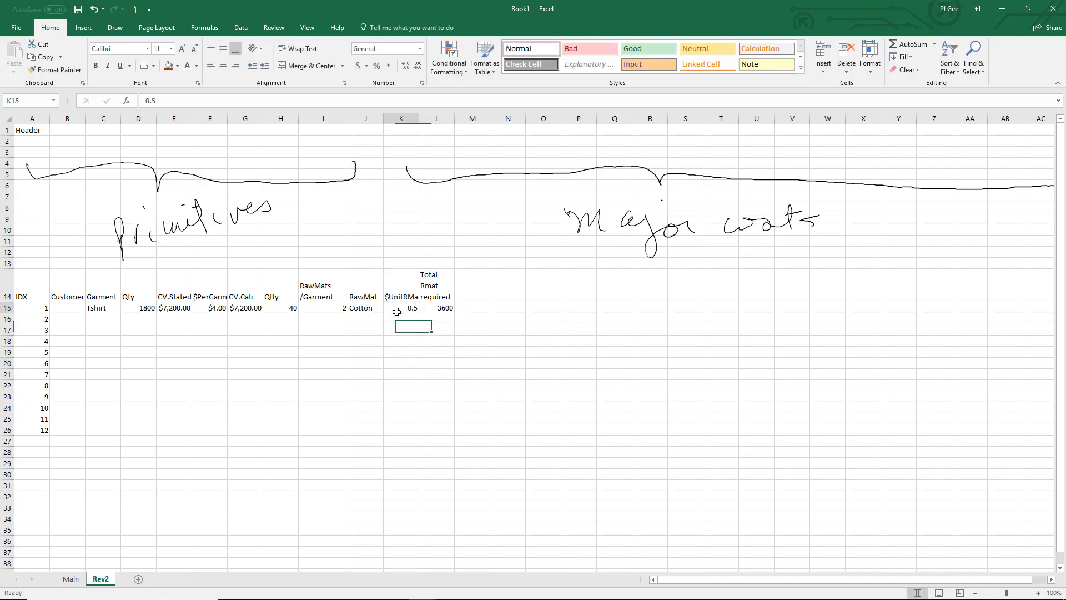
key(Up)
Enter the heading Total$Rmat in M14, next to the Total Rmat required column
click(473, 293)
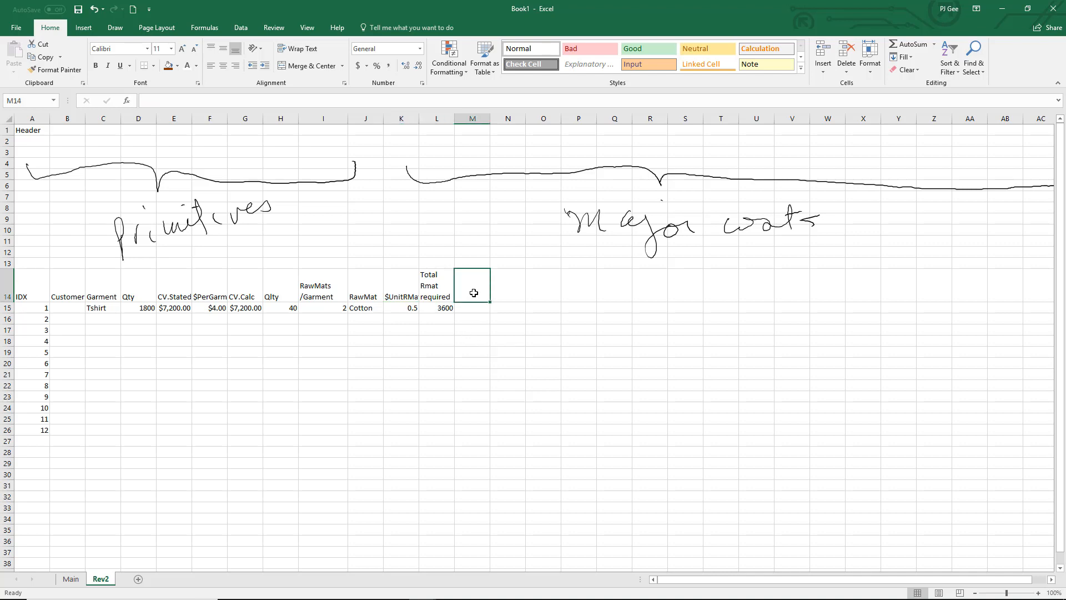
text(Ttot)
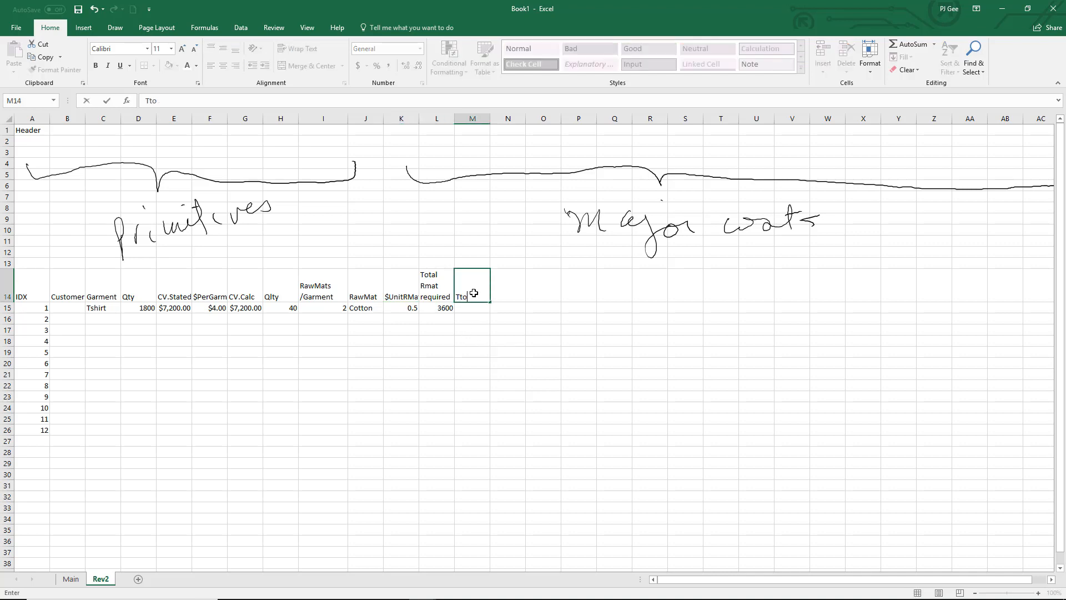
key(BackSpace)
key(BackSpace)
text(otal$RM)
key(BackSpace)
text(mat)
key(Return)
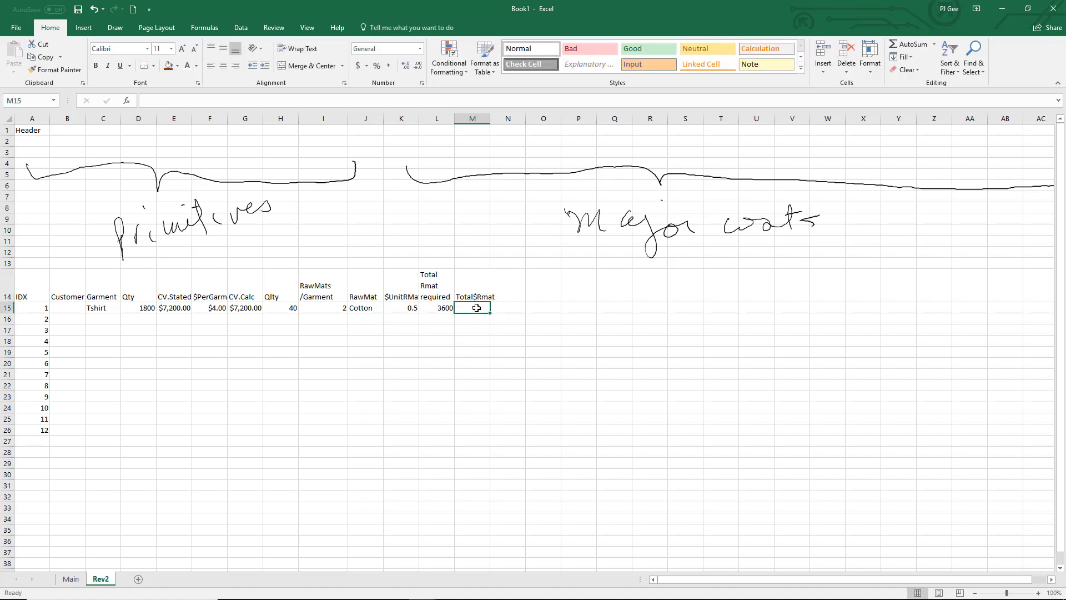
Calculate the Tshirt contract's total raw material cost in M15 with the formula =L15*K15
text(=)
click(437, 309)
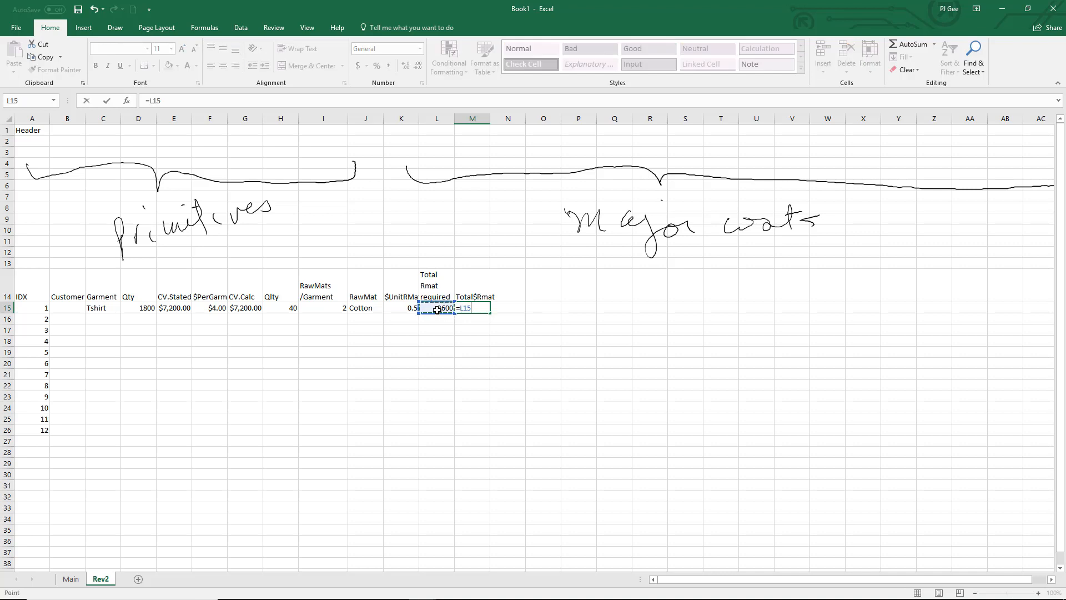
text(*)
click(408, 309)
key(Return)
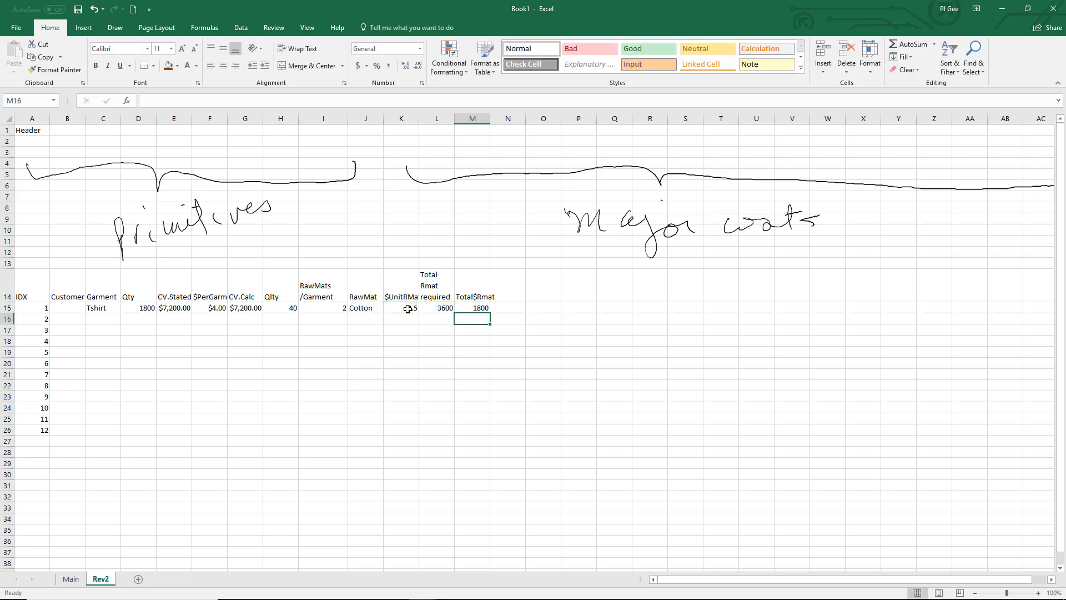
Format the $UnitRMat cells K15:K26 and the Total$Rmat cells M15:M26 together as Currency with the $ symbol and two decimal places
click(403, 307)
drag(401, 325, 405, 430)
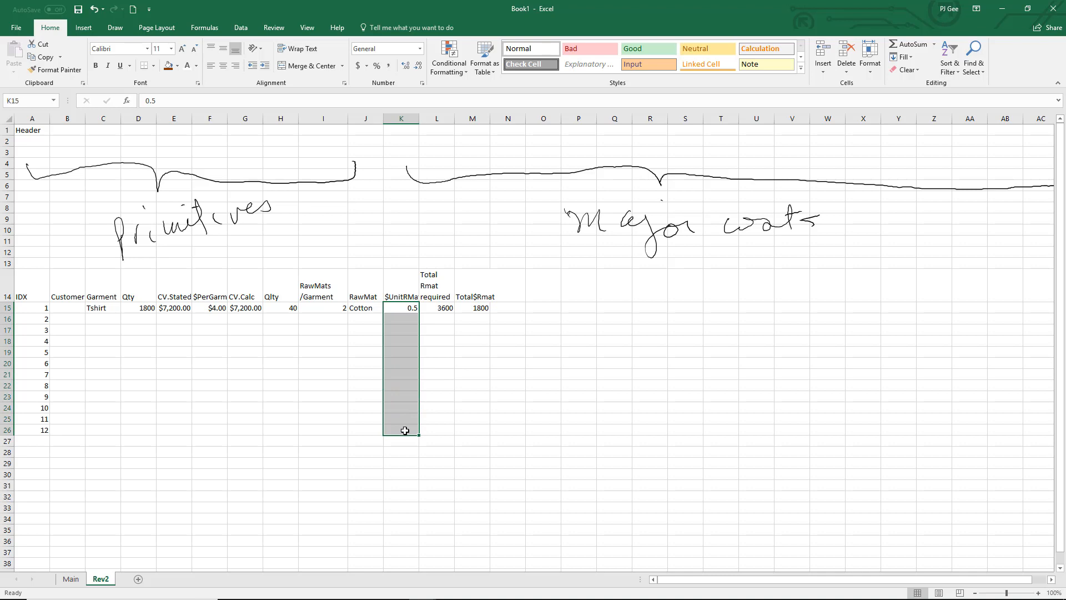
ctrl+drag(476, 309, 471, 431)
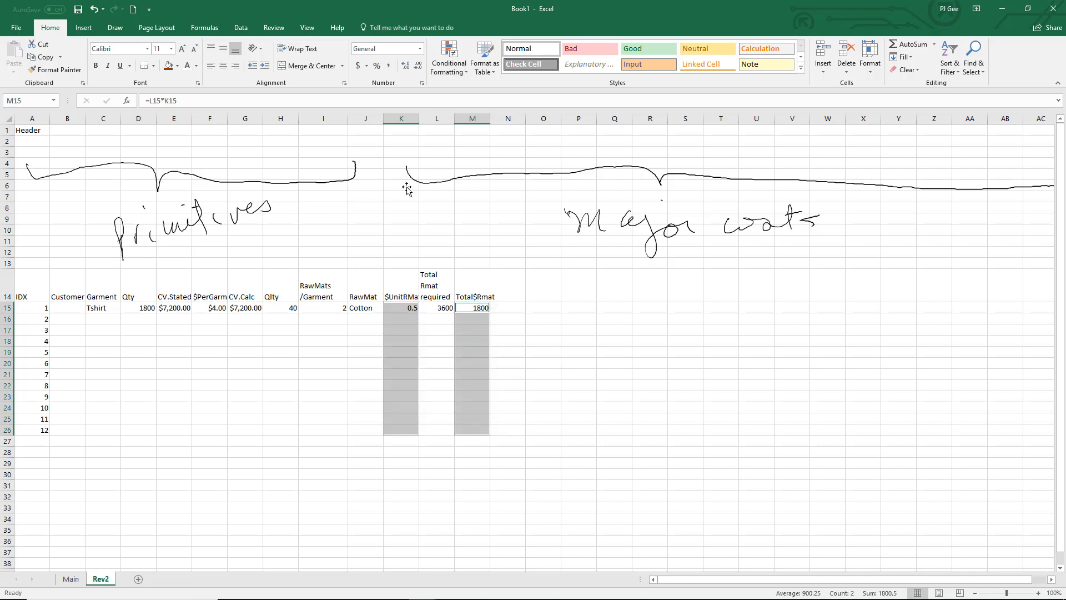
click(423, 83)
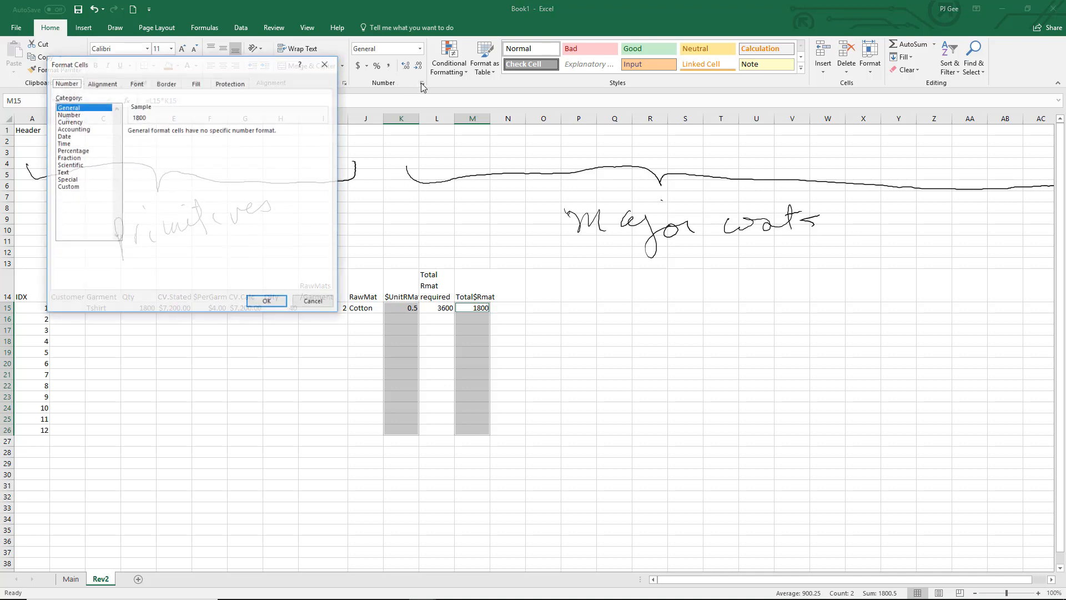
click(74, 121)
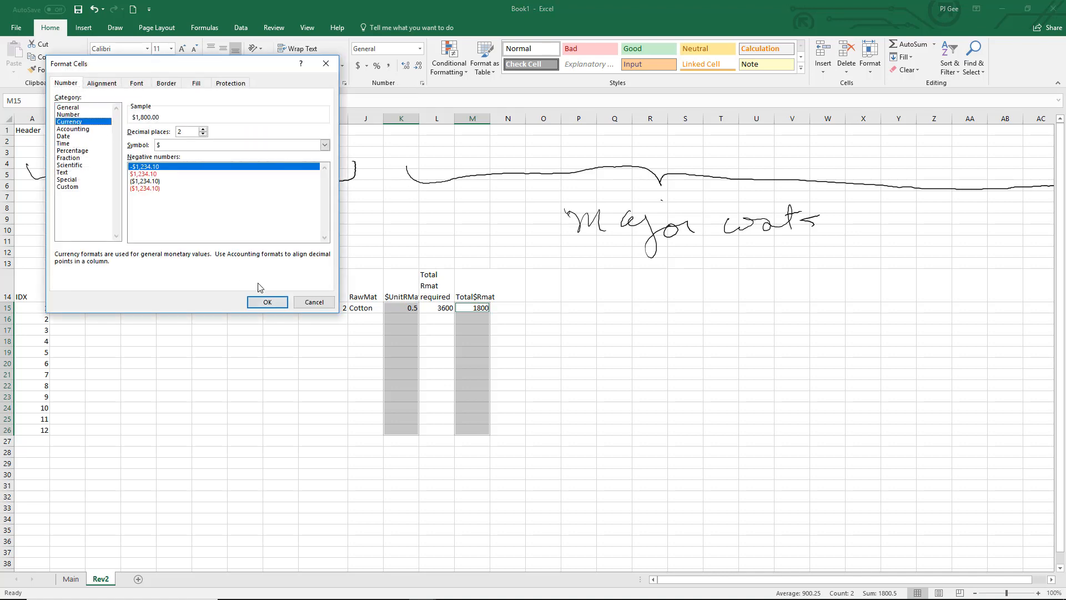
click(267, 301)
click(569, 540)
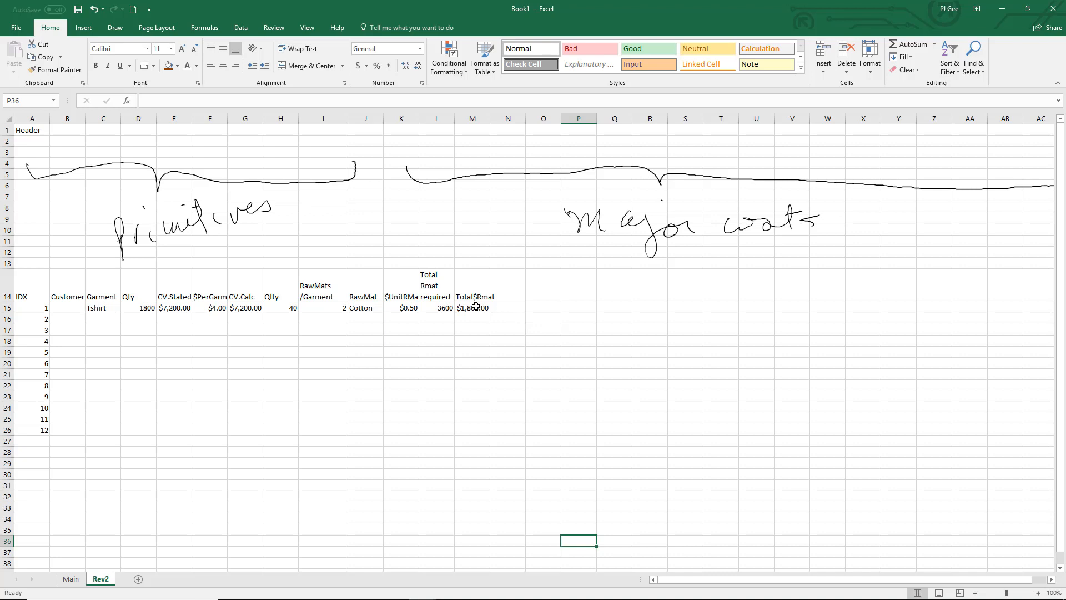
Write the note CV-Costs=Profit in cell F26
click(217, 431)
text(CV-Costs)
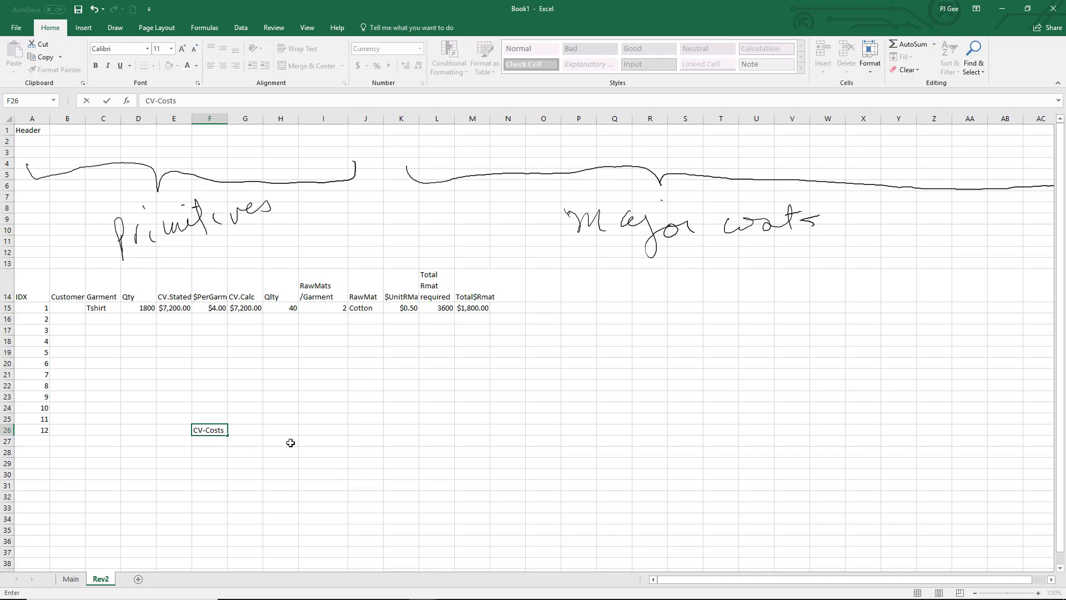
text(Profit)
double_click(227, 432)
click(228, 432)
key(BackSpace)
text(=)
click(234, 440)
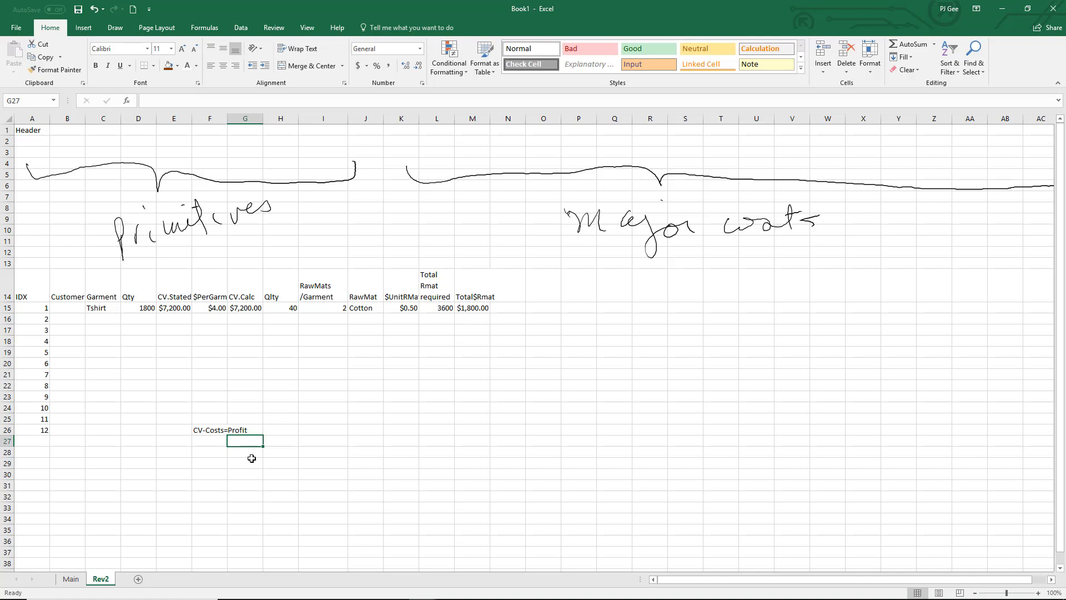
click(213, 432)
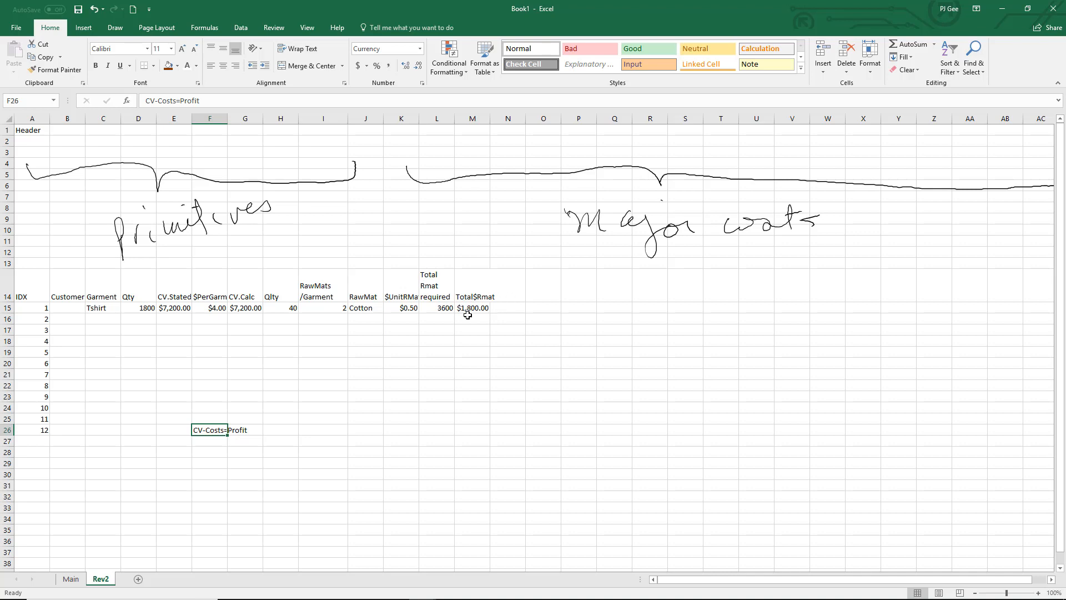
Enter the heading Total%Rmat in N14, beside the Total$Rmat column
click(507, 297)
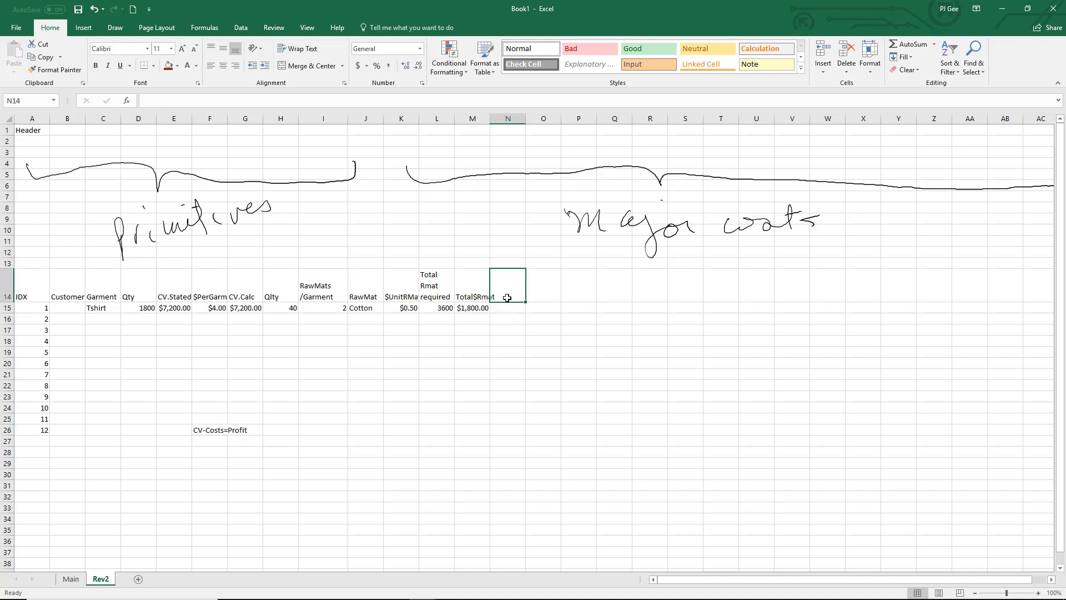
text(Total)
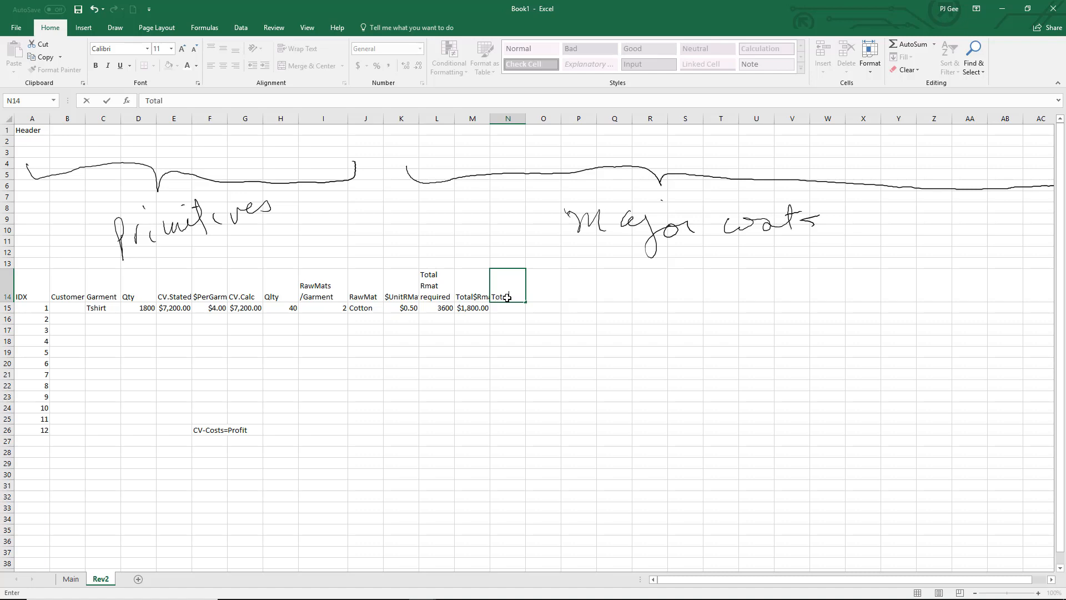
text(%RMat)
click(529, 350)
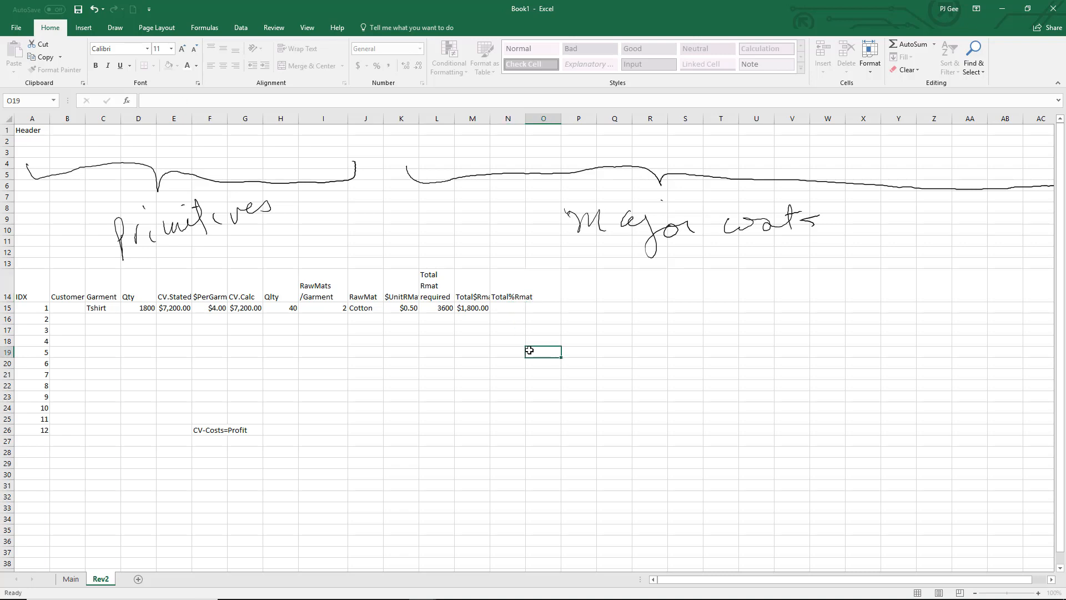
Calculate the raw material share of the Tshirt contract value in N15 with the formula =M15/G15
click(506, 308)
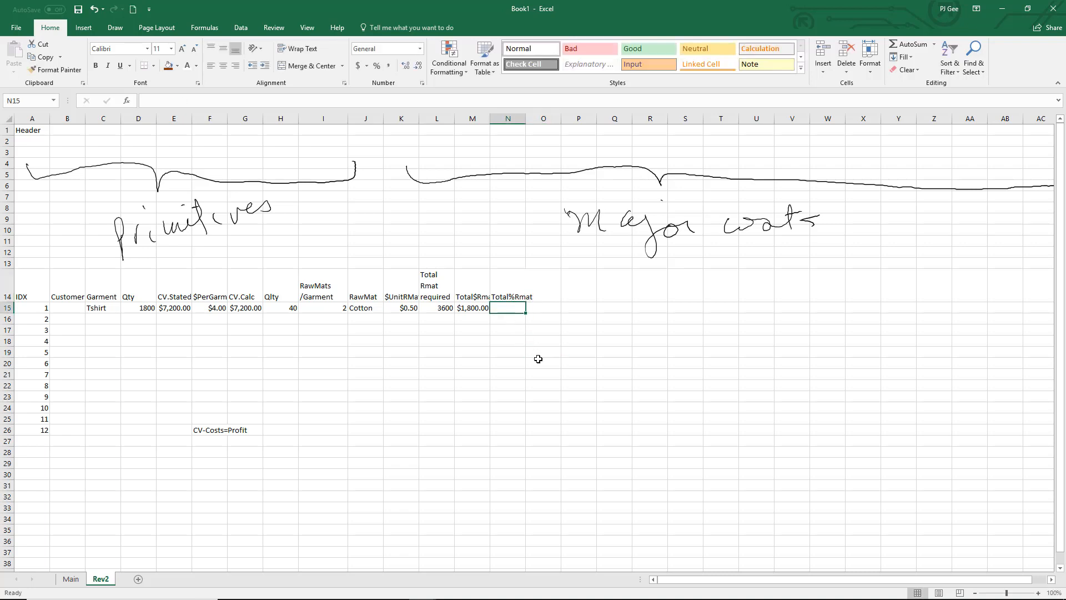
text(=)
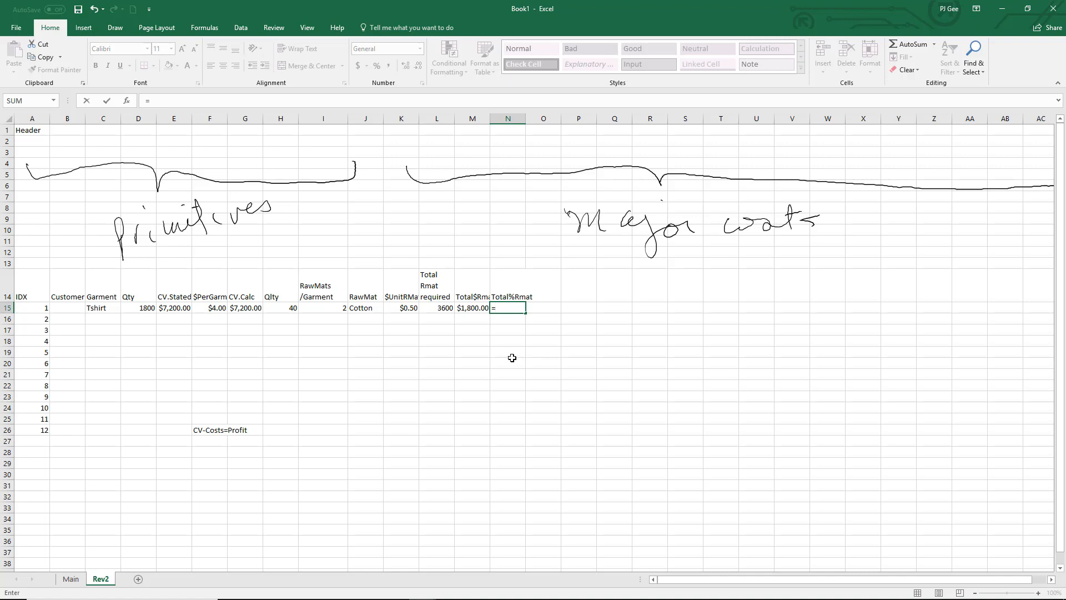
click(472, 310)
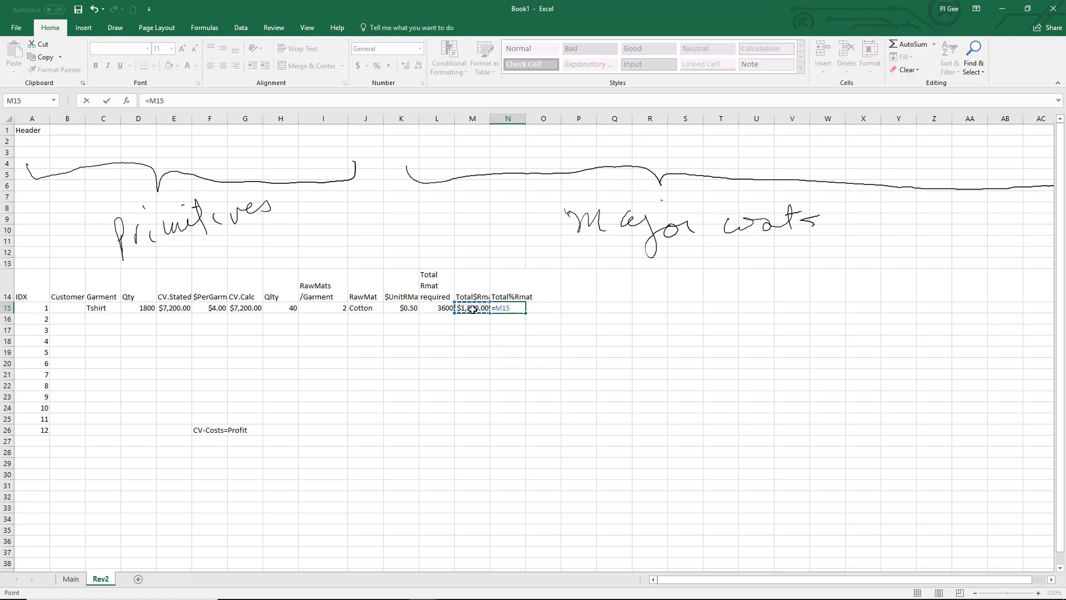
text(/)
click(248, 308)
key(Return)
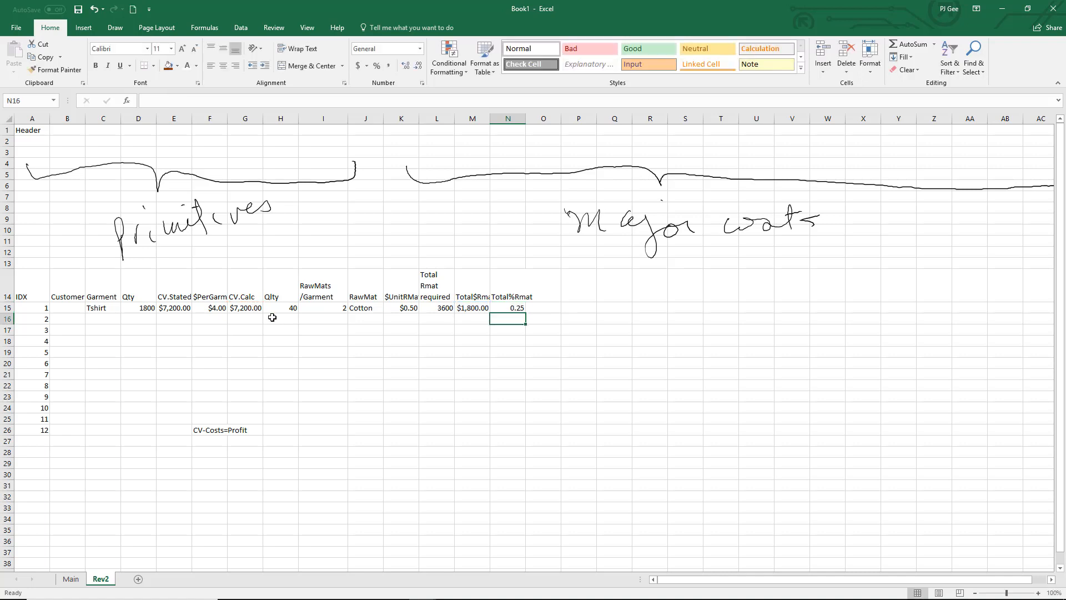
Format the Total%Rmat cells N15:N26 as Currency
drag(508, 308, 513, 428)
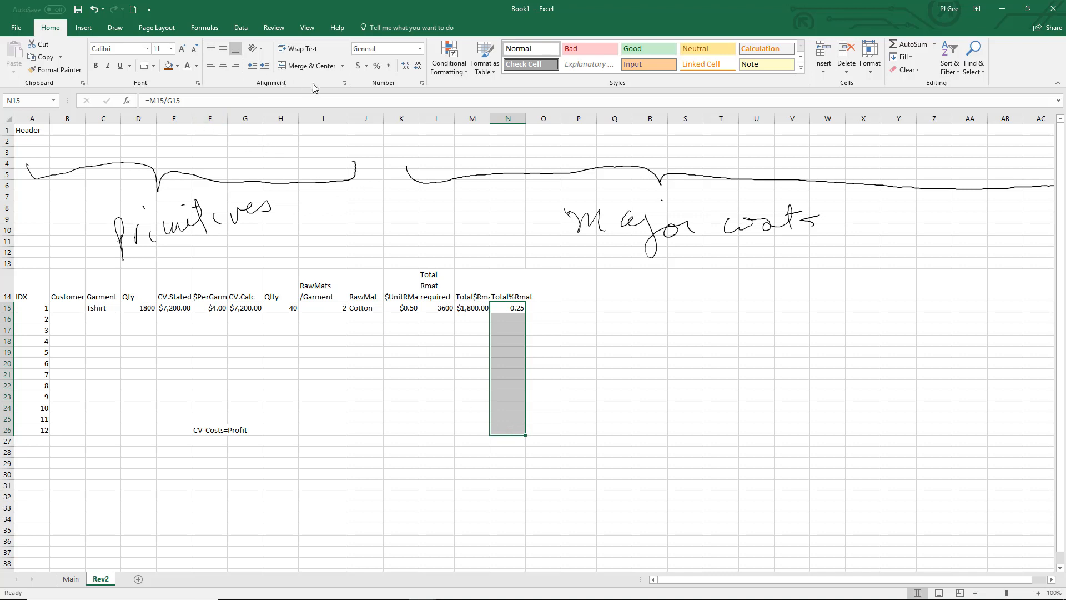
click(422, 84)
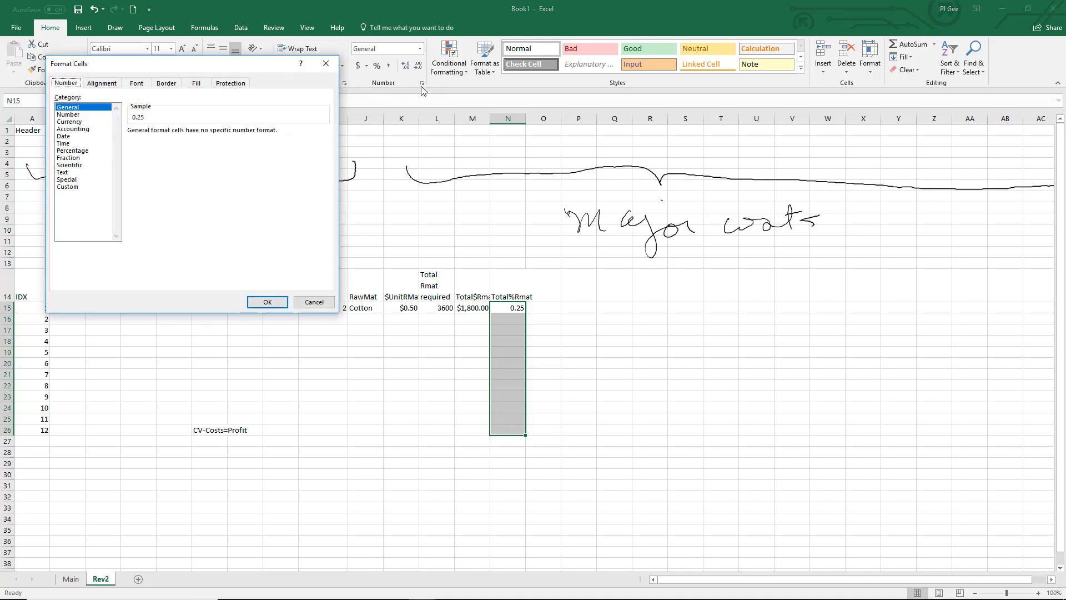
click(82, 122)
click(267, 302)
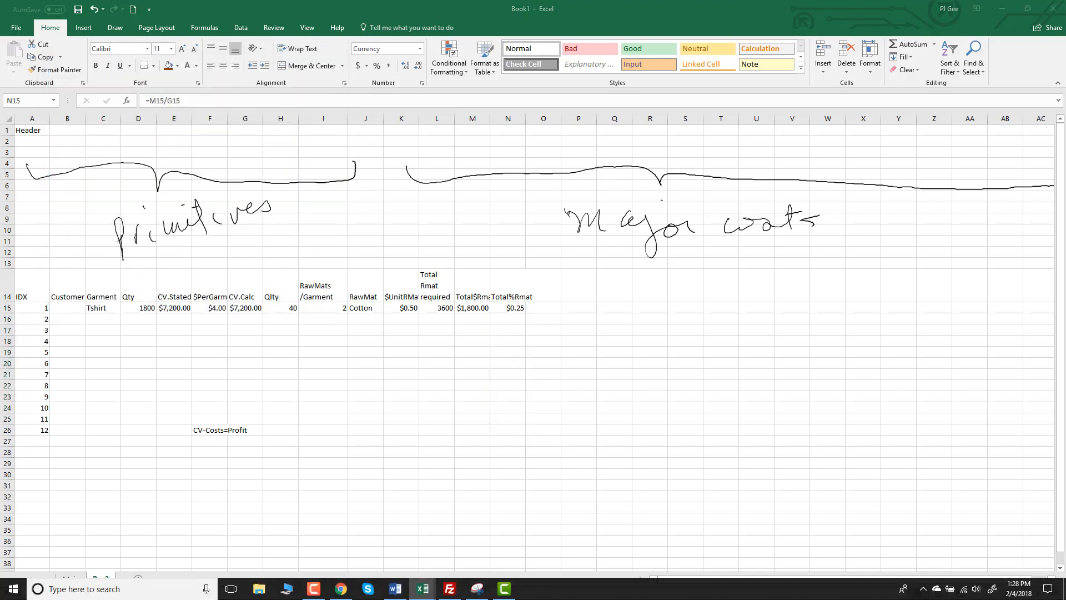
Slightly reduce the height of the handwritten brace annotations above the table headings
click(351, 195)
click(442, 419)
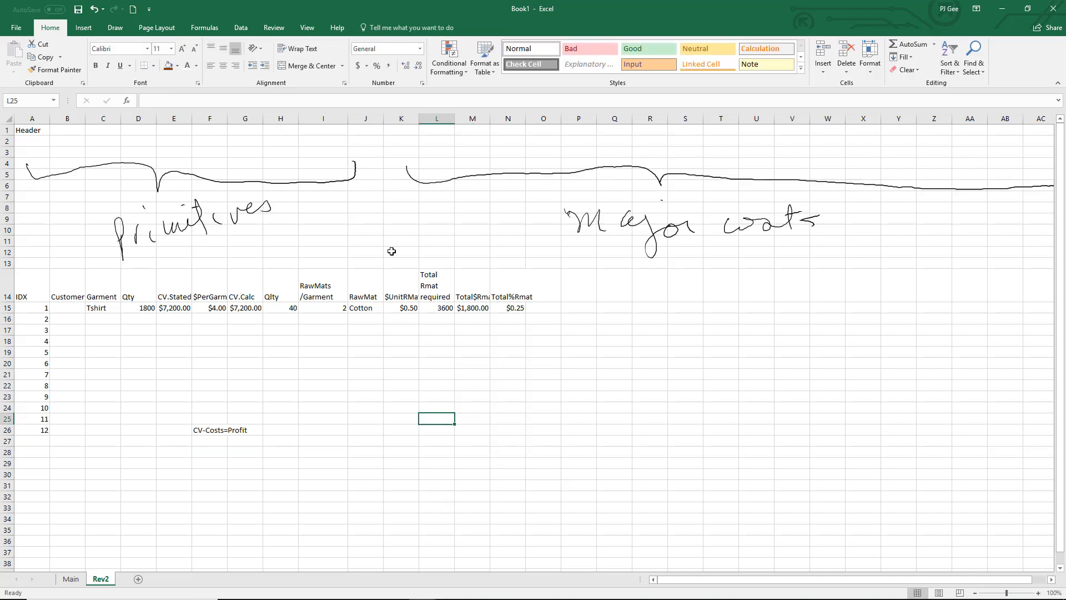
click(345, 179)
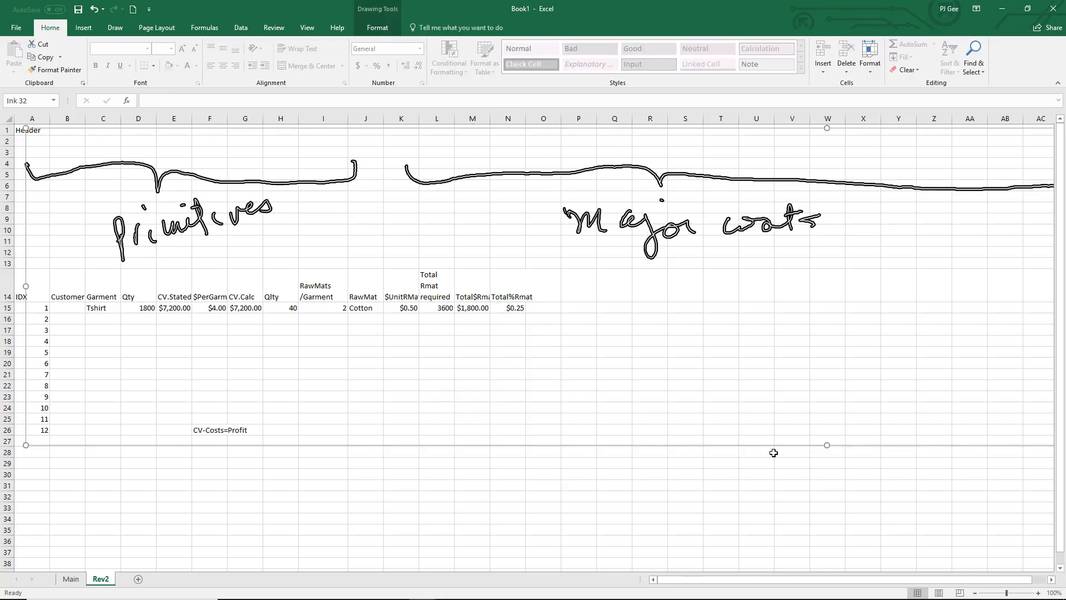
mouse_move(827, 445)
mouse_down()
mouse_move(783, 332)
mouse_move(795, 413)
mouse_up()
click(551, 508)
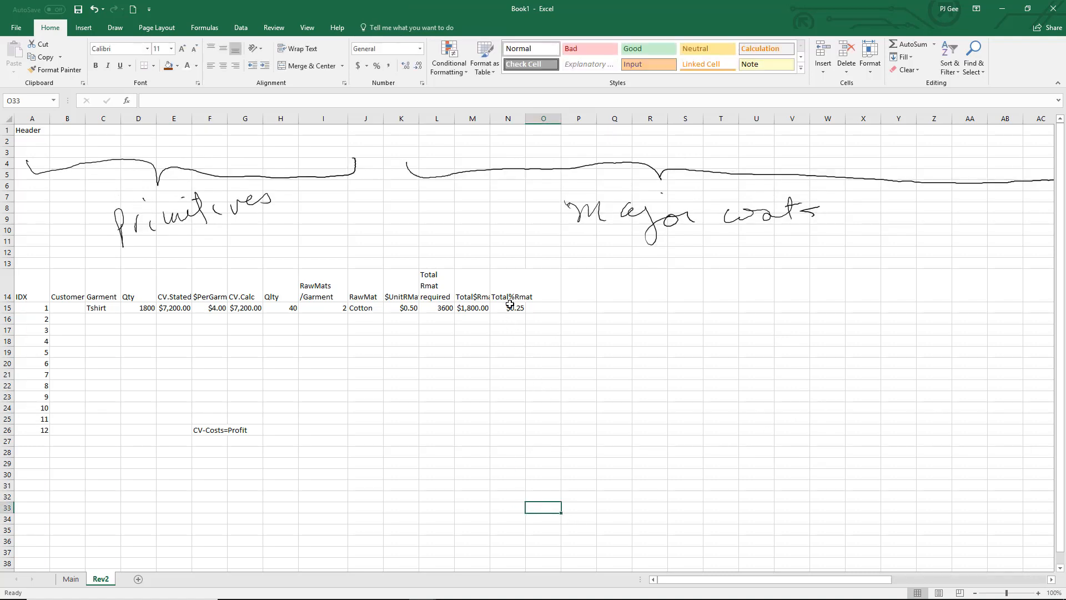
Format the Total%Rmat cells N15:N26 as Percentage with 2 decimal places
drag(510, 306, 505, 430)
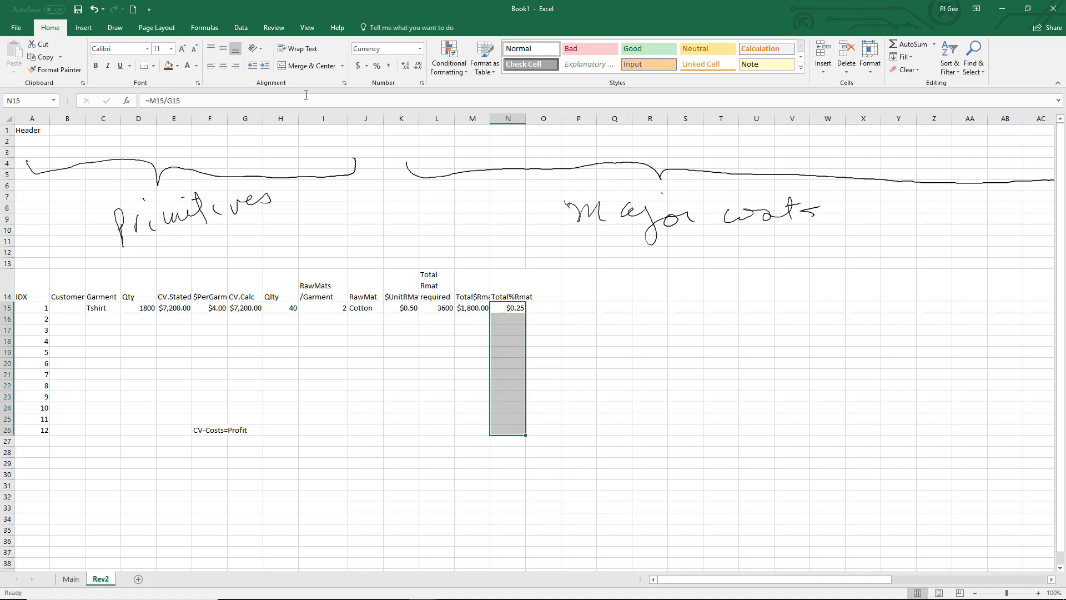
click(423, 83)
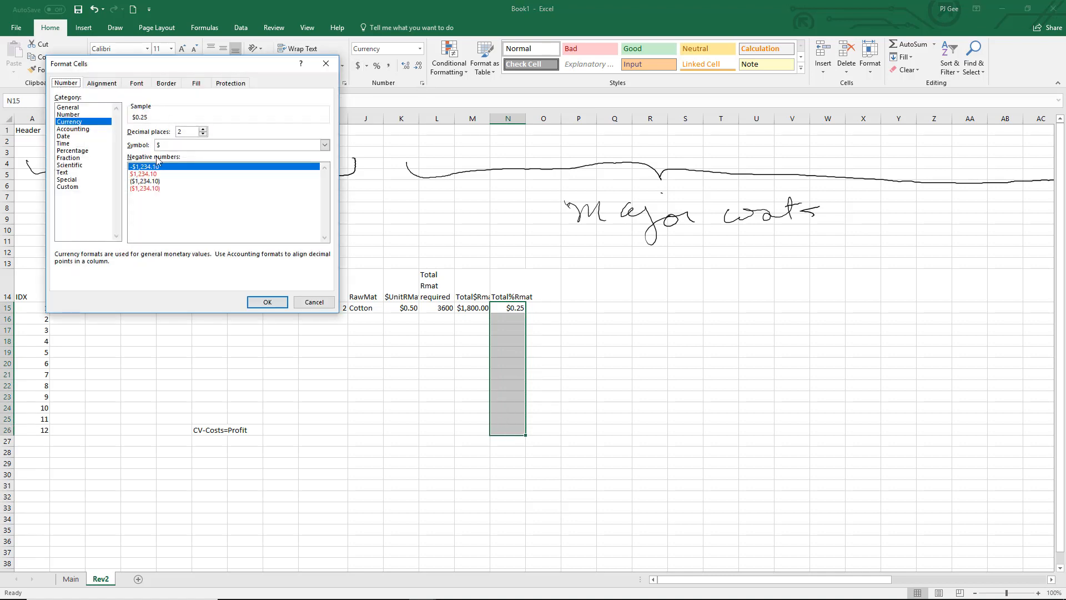
click(76, 151)
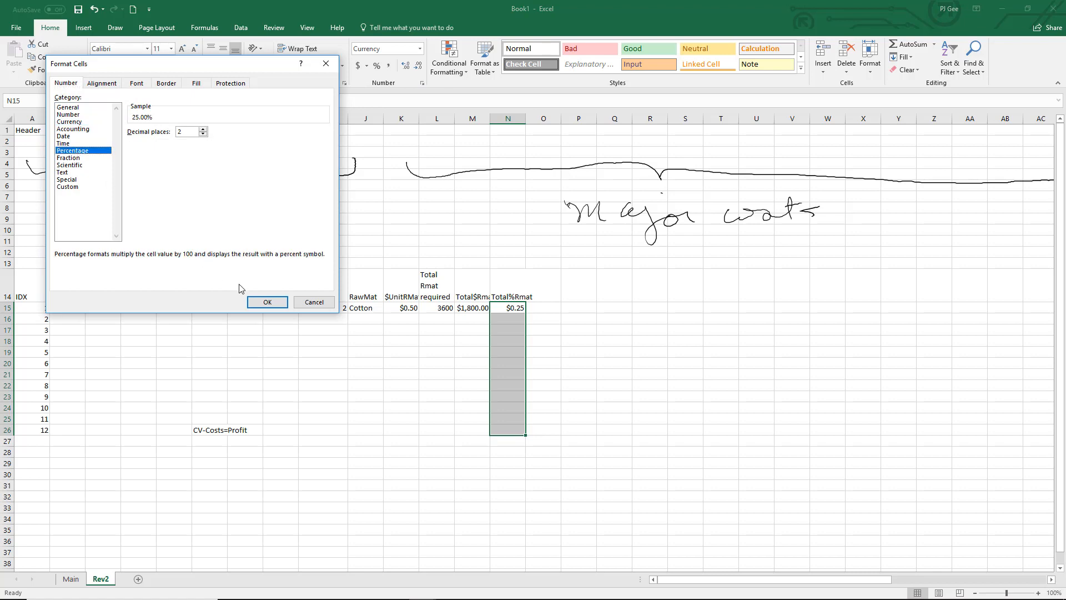
click(267, 301)
click(534, 487)
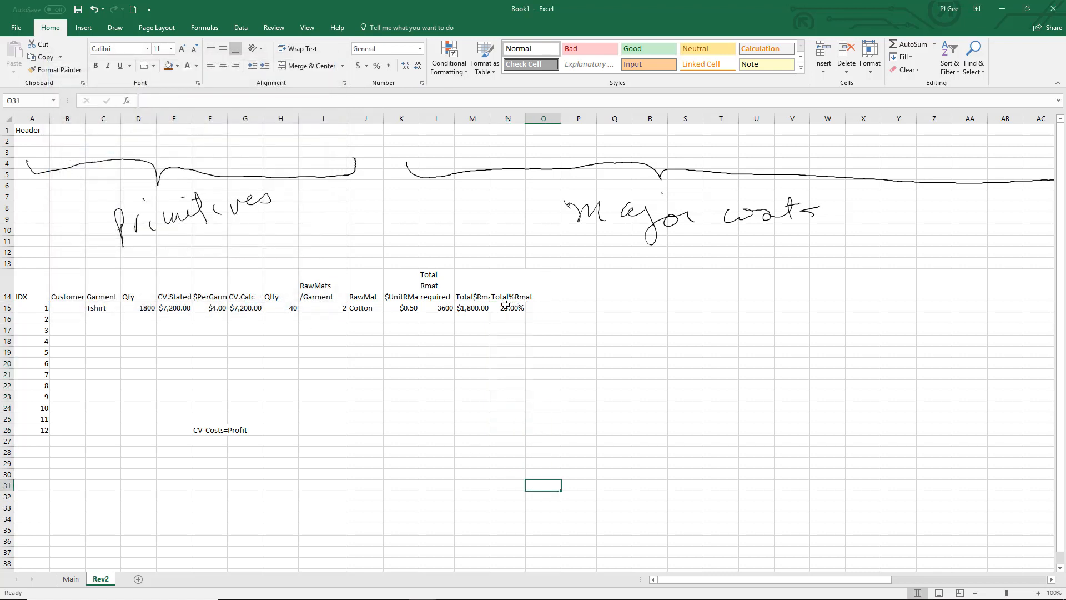
Fill the Total$Rmat and Total%Rmat columns, M14:N26, with light yellow from the standard color palette
drag(469, 295, 497, 428)
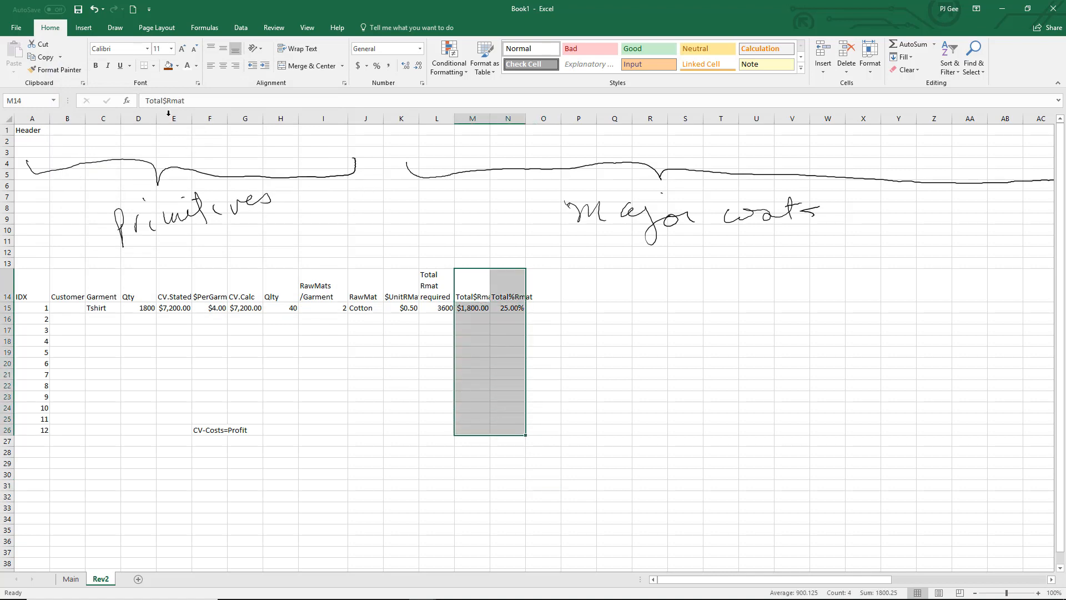
click(178, 66)
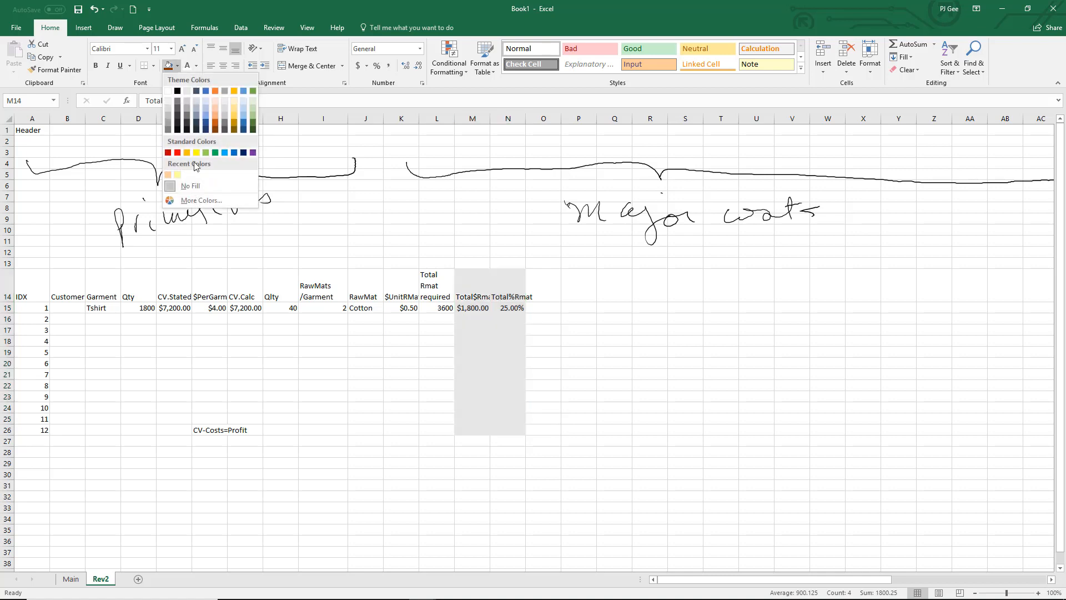
click(205, 200)
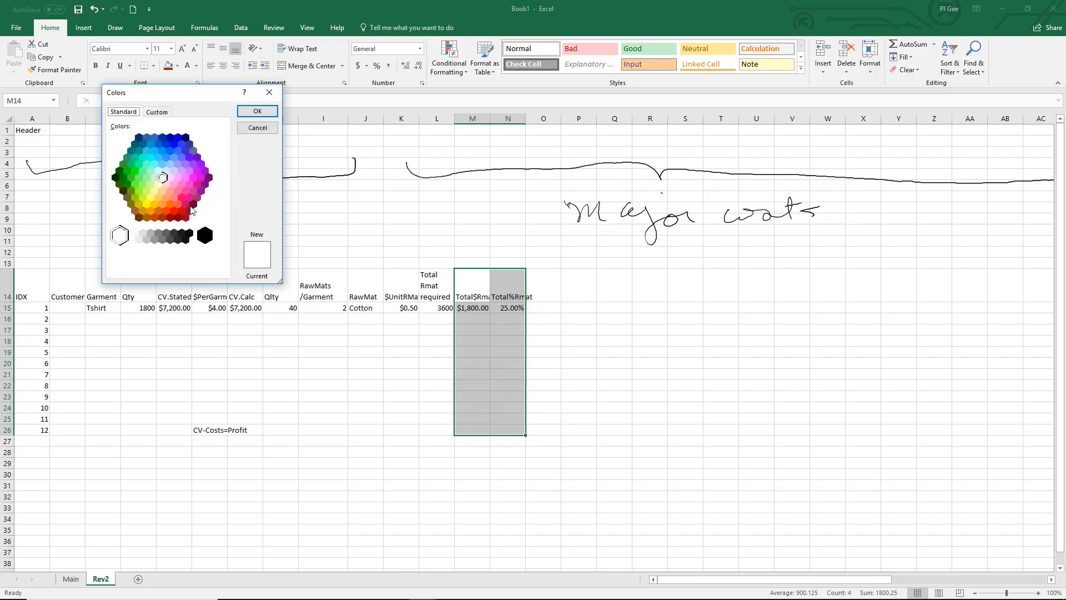
click(155, 190)
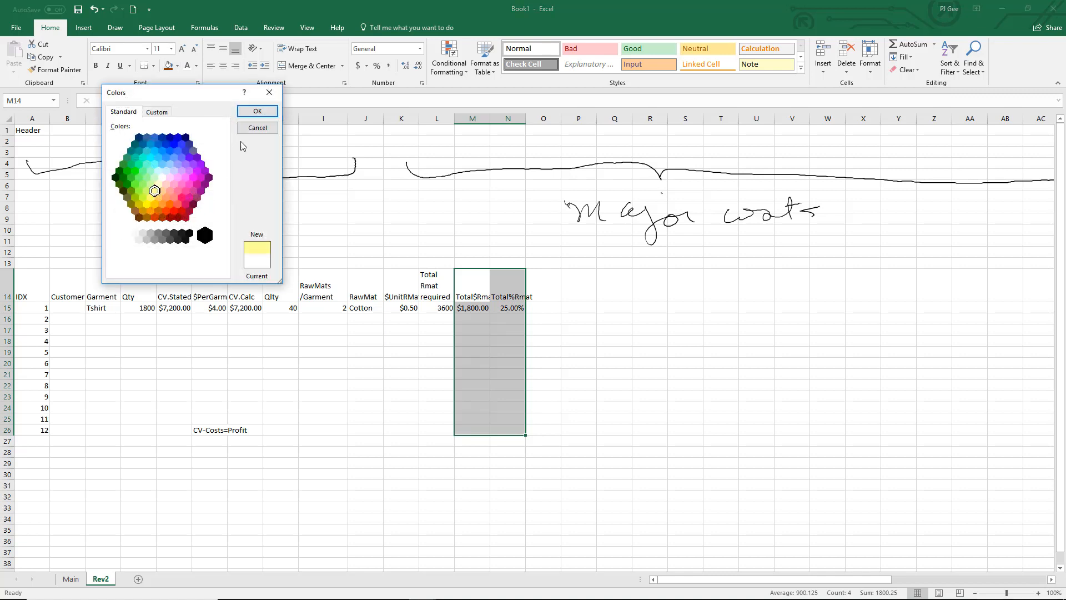
click(258, 113)
click(608, 417)
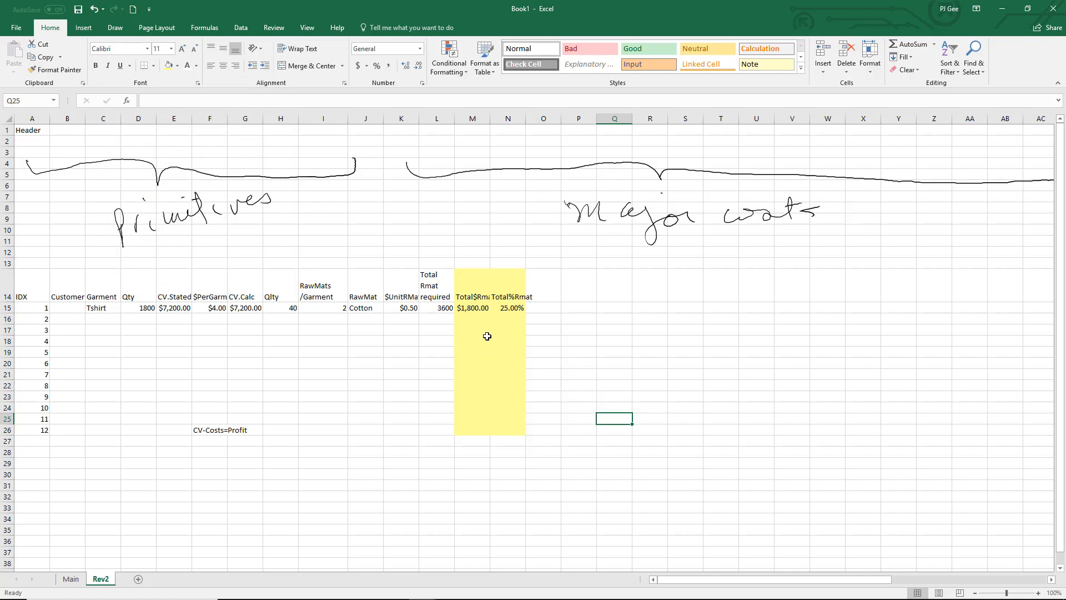
Apply the same light yellow fill to the CV.Calc column, G14:G26
drag(242, 291, 245, 433)
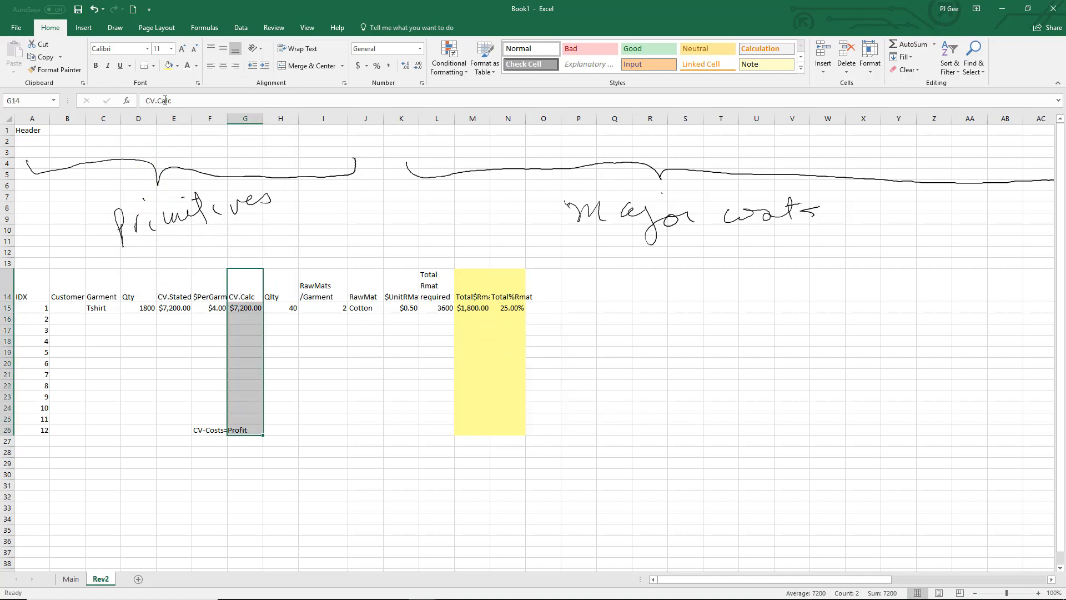
click(169, 66)
click(568, 495)
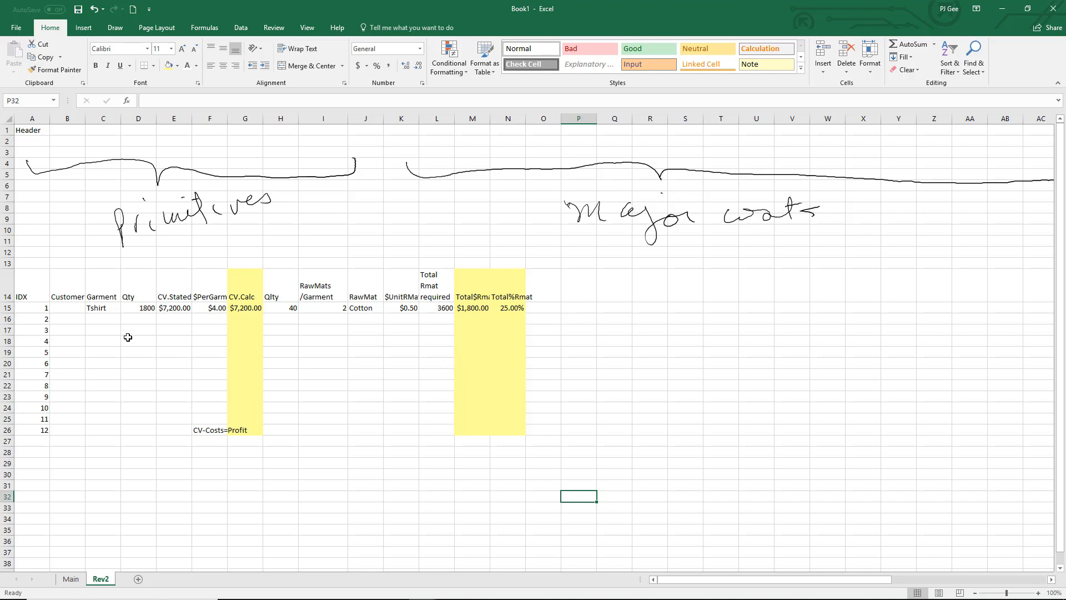
Freeze the panes at B15 to lock the heading rows and the IDX column, and test the freeze across the sheet
click(98, 298)
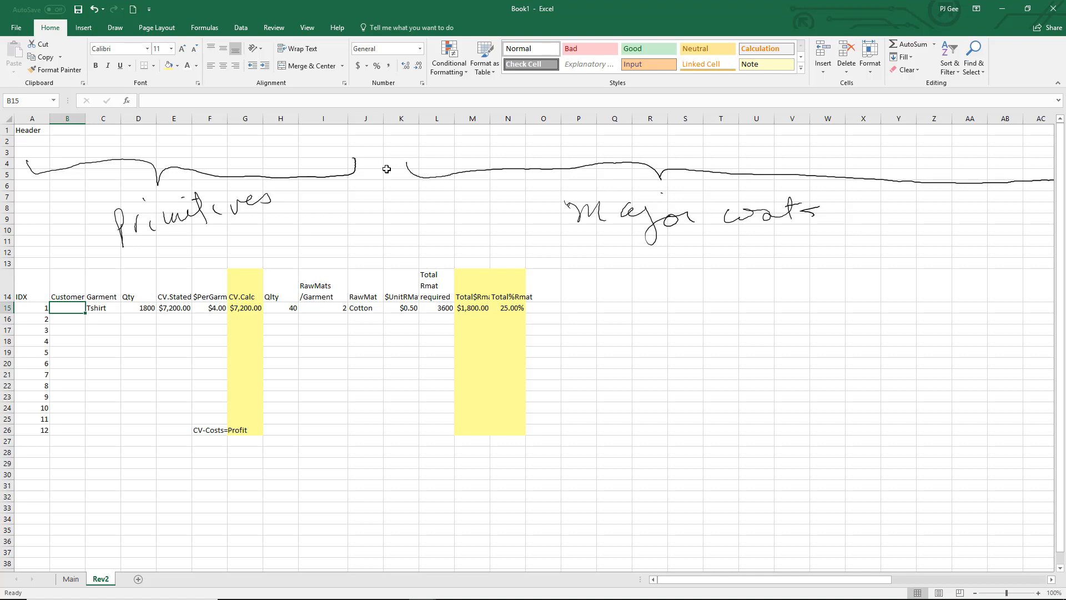
click(309, 31)
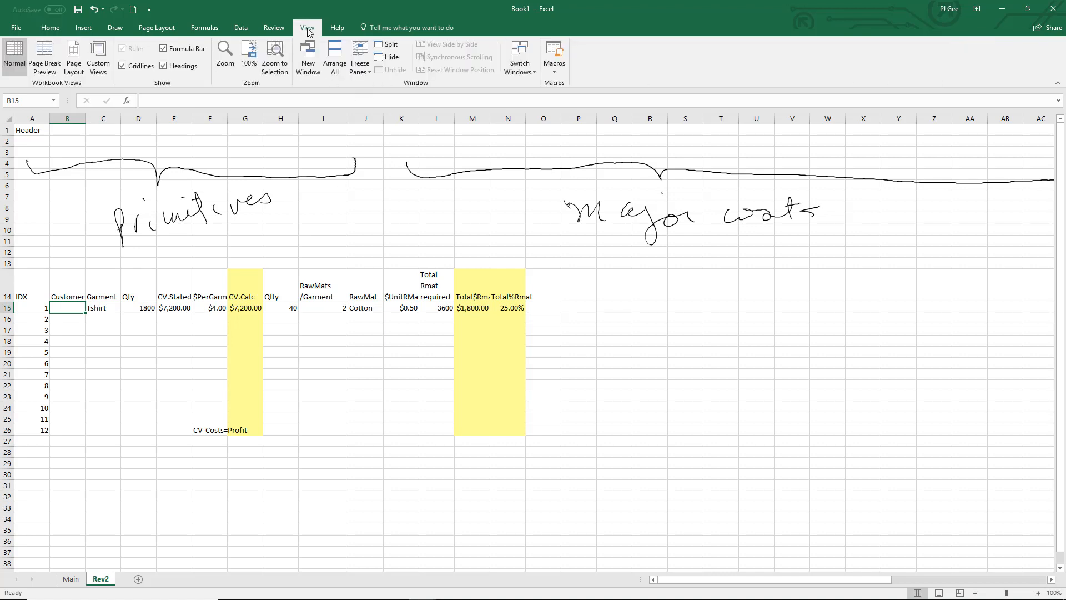
click(361, 71)
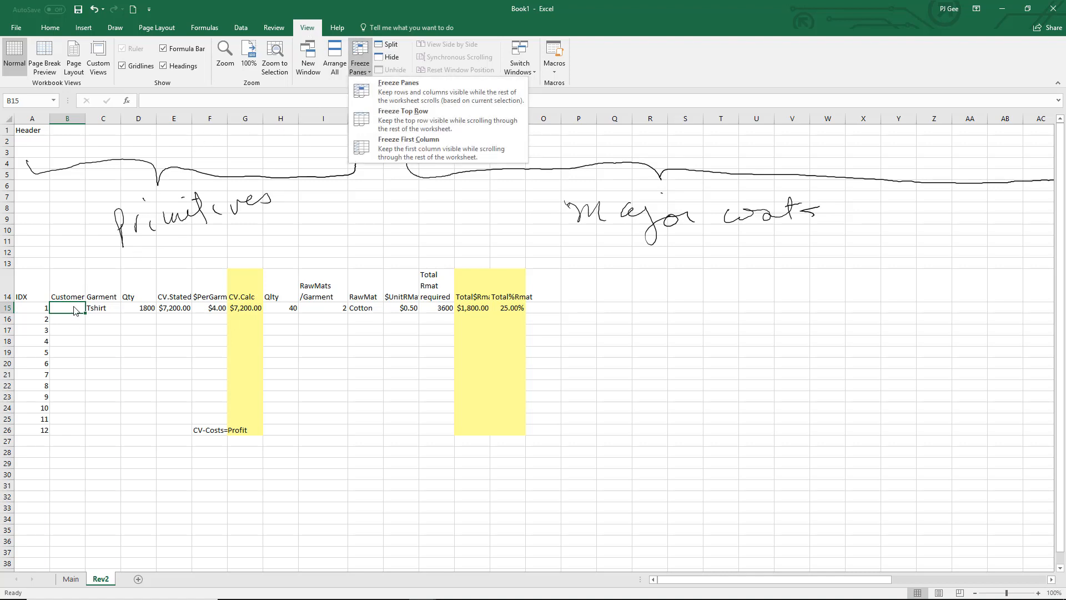
click(423, 92)
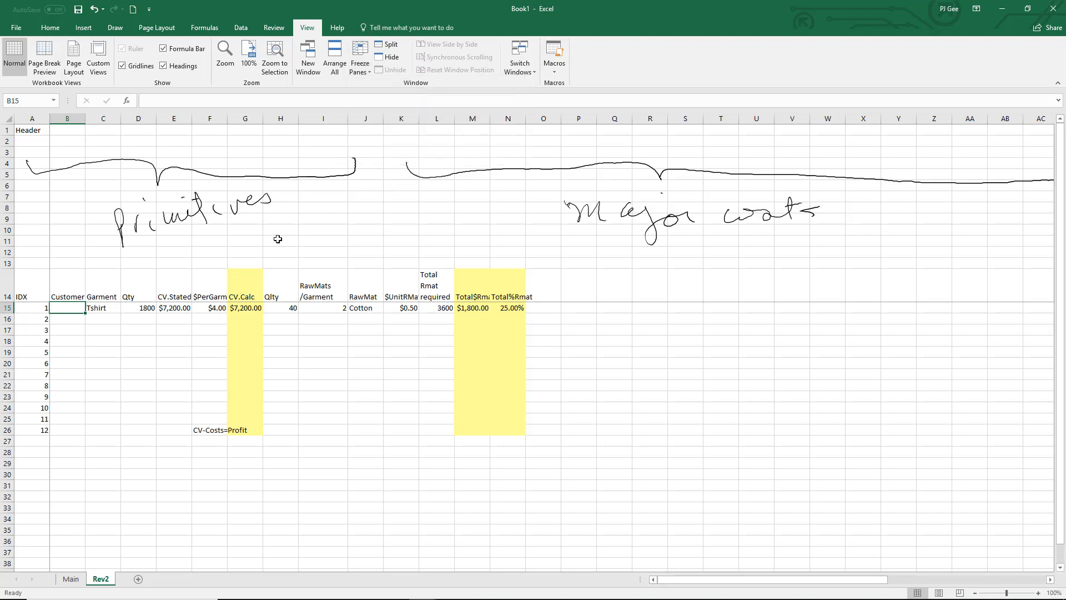
click(164, 423)
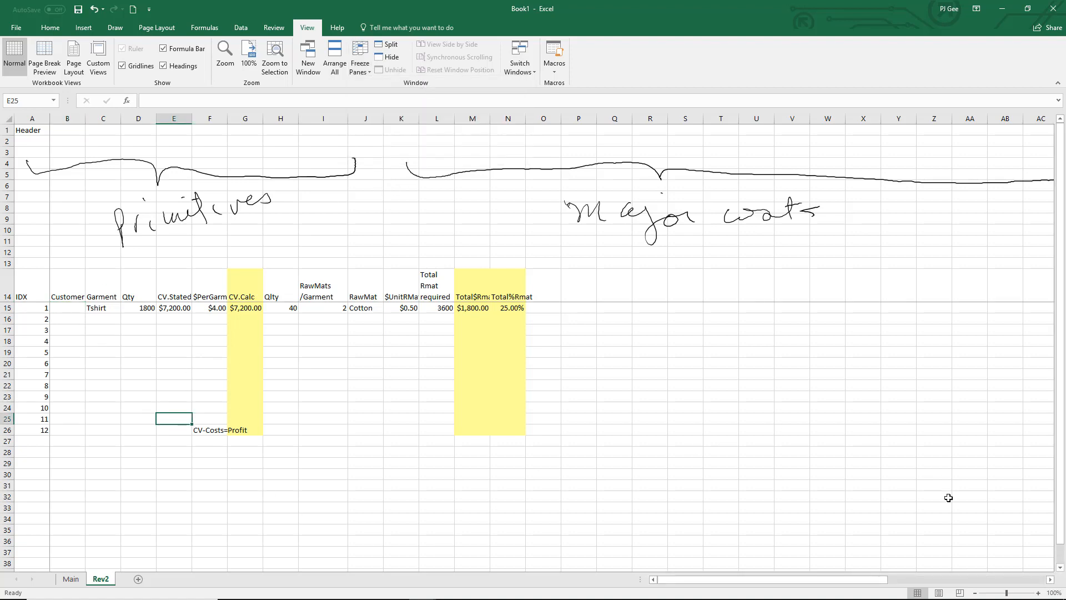
click(1052, 579)
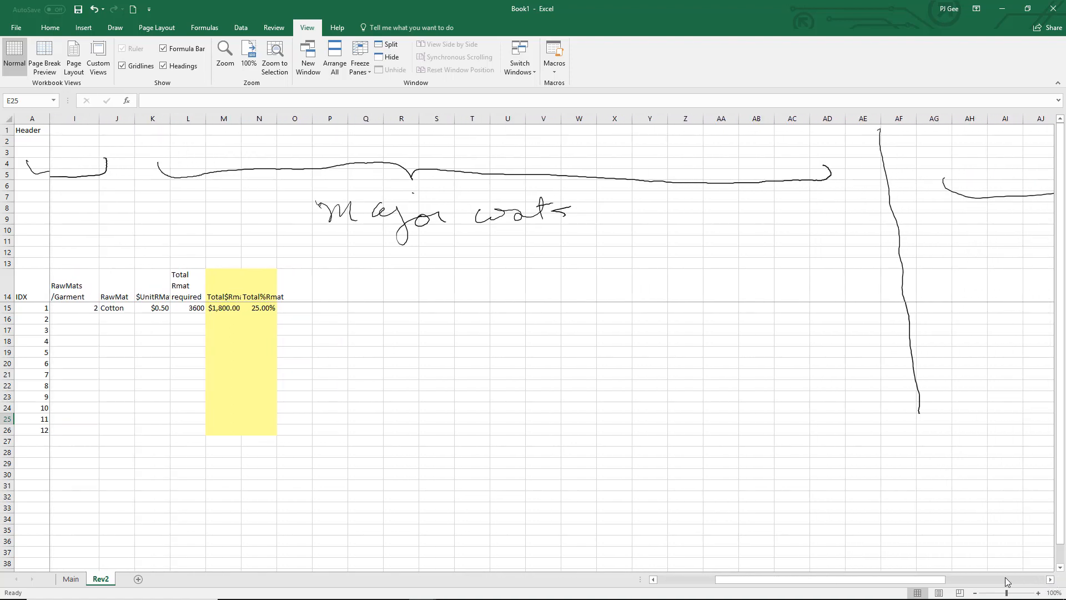
drag(931, 580, 706, 581)
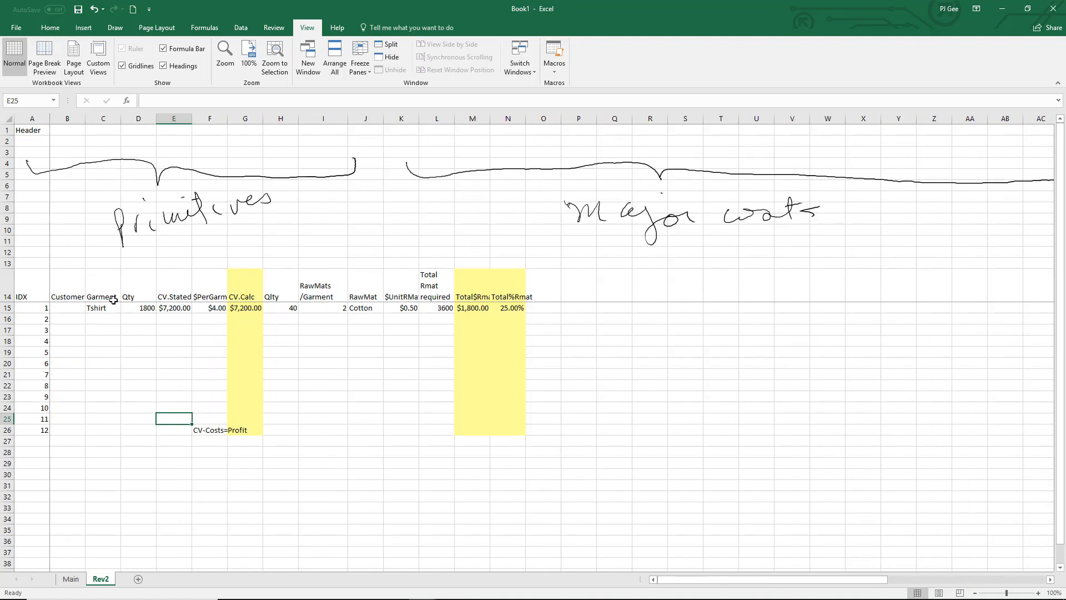
Unfreeze the panes and freeze them again at D15 to lock the heading rows and columns A to C
click(139, 309)
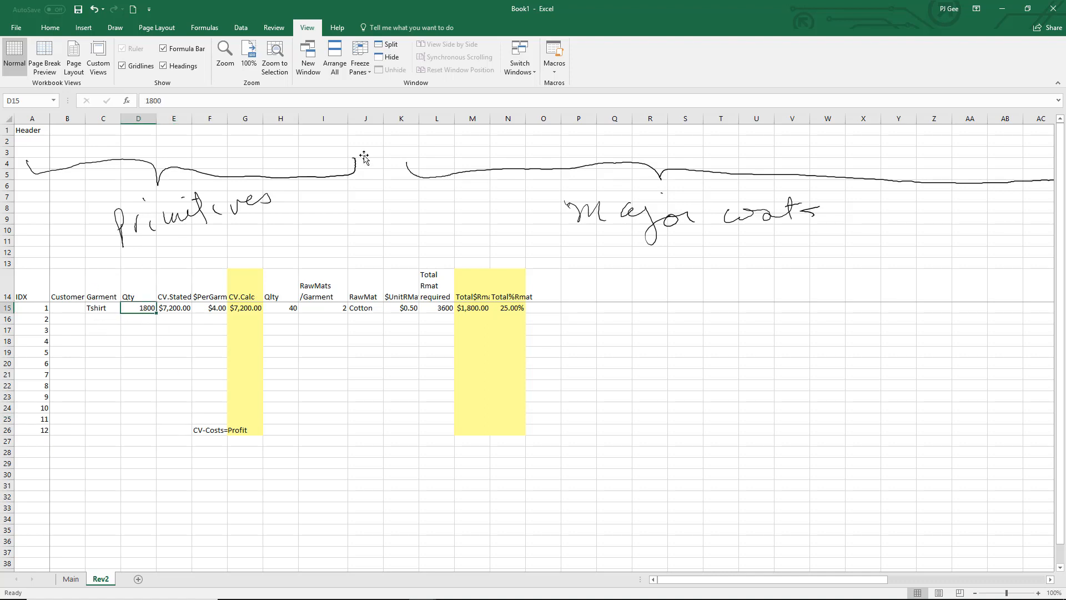
click(360, 62)
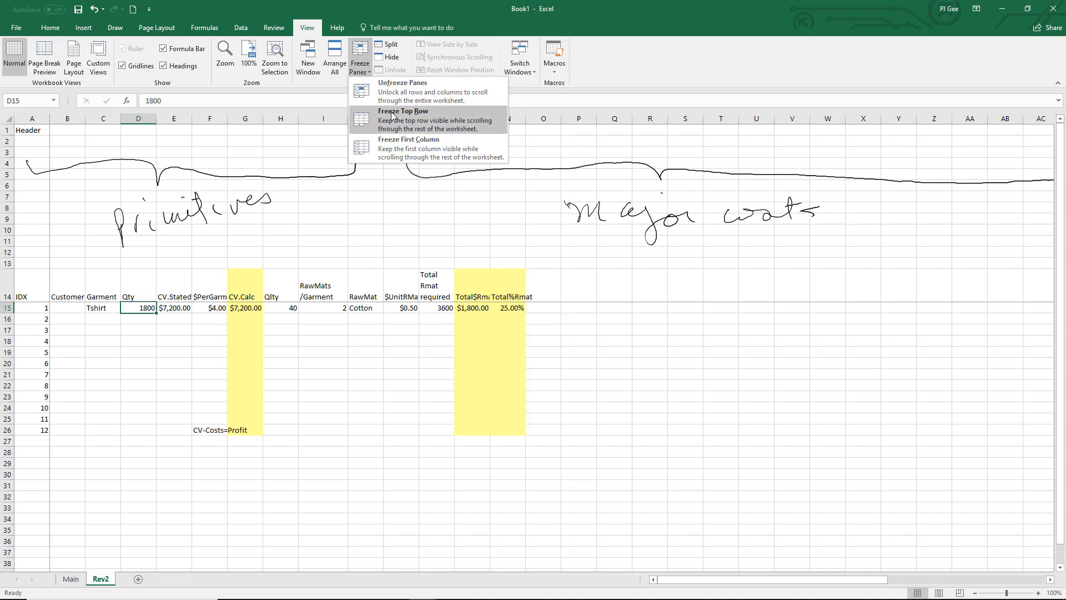
click(392, 116)
click(360, 62)
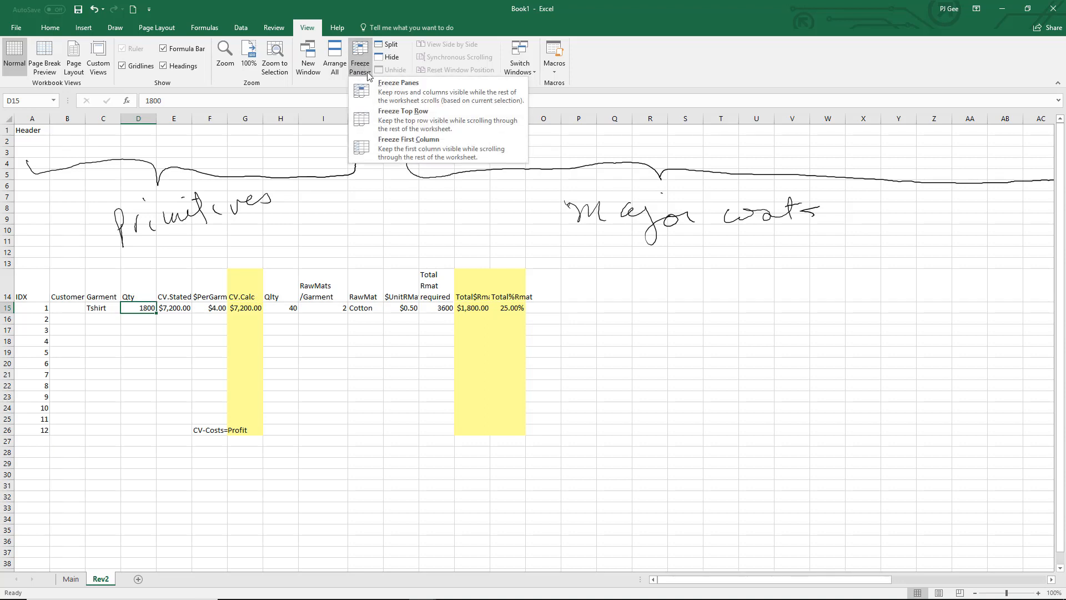
click(389, 80)
click(311, 481)
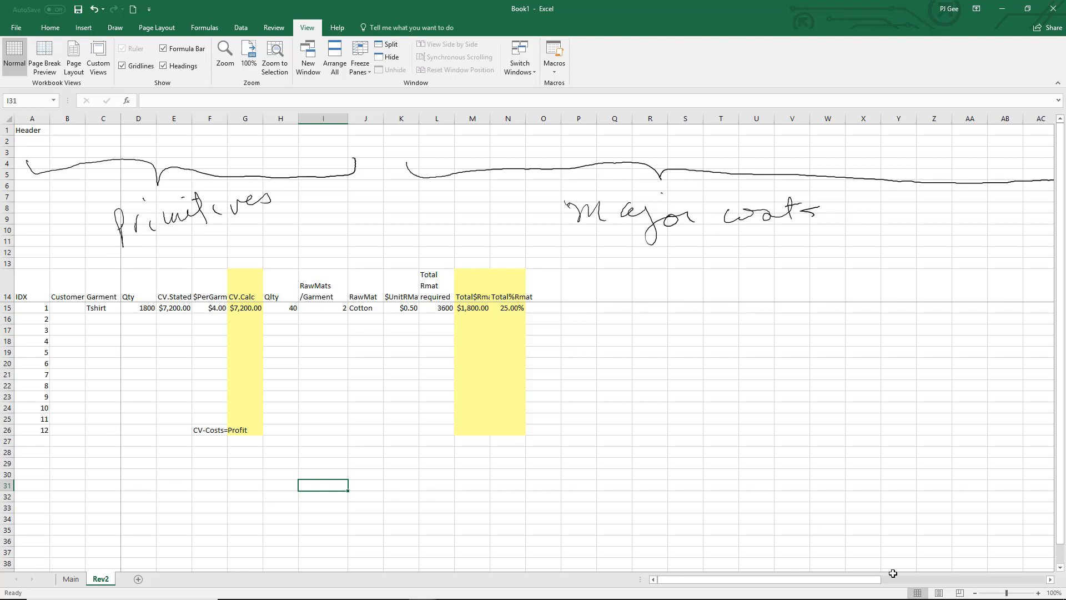
click(1051, 579)
click(1050, 580)
click(1050, 580)
drag(862, 579, 792, 588)
Enter SportShorWhtSocks as the garment name in C16
click(98, 317)
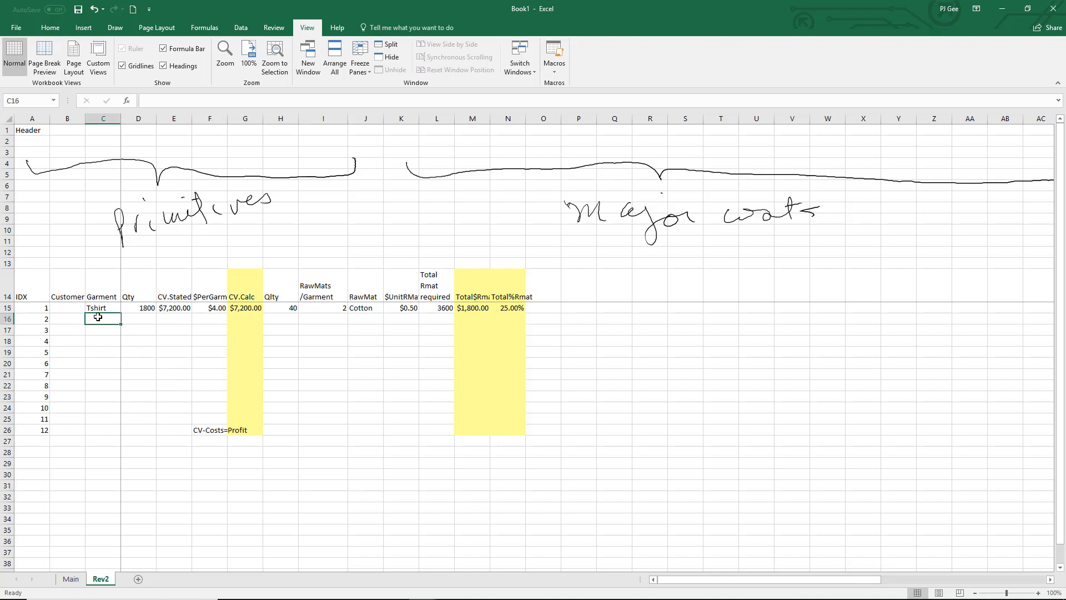
text(Sport)
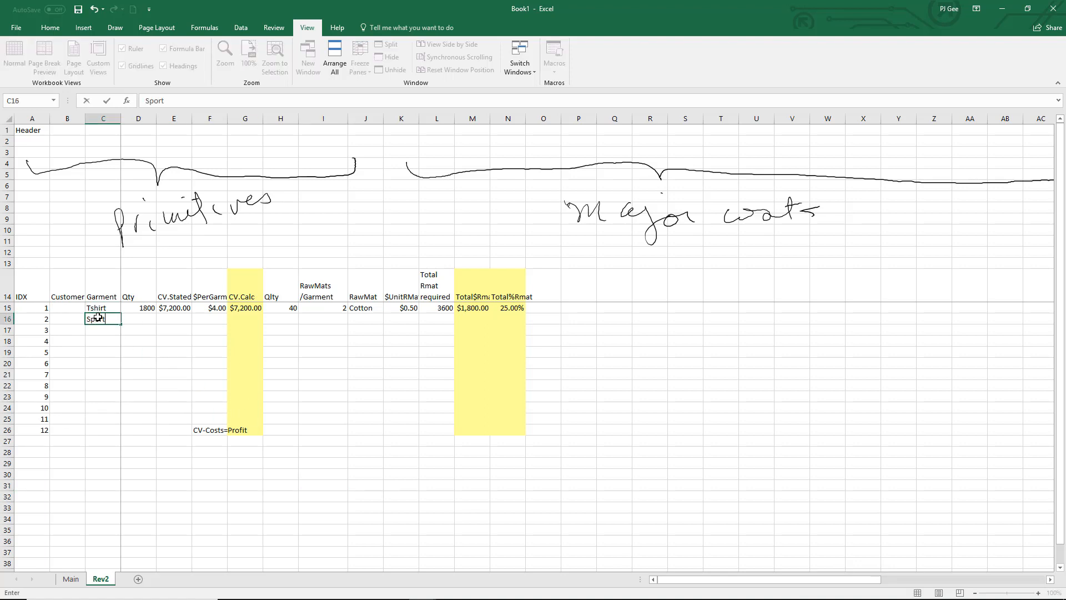
text(ShorS)
key(BackSpace)
text(WhtSocks)
key(Return)
Correct the garment name in C16 to SportShortWhtSocks and copy its WhtSocks part
double_click(97, 317)
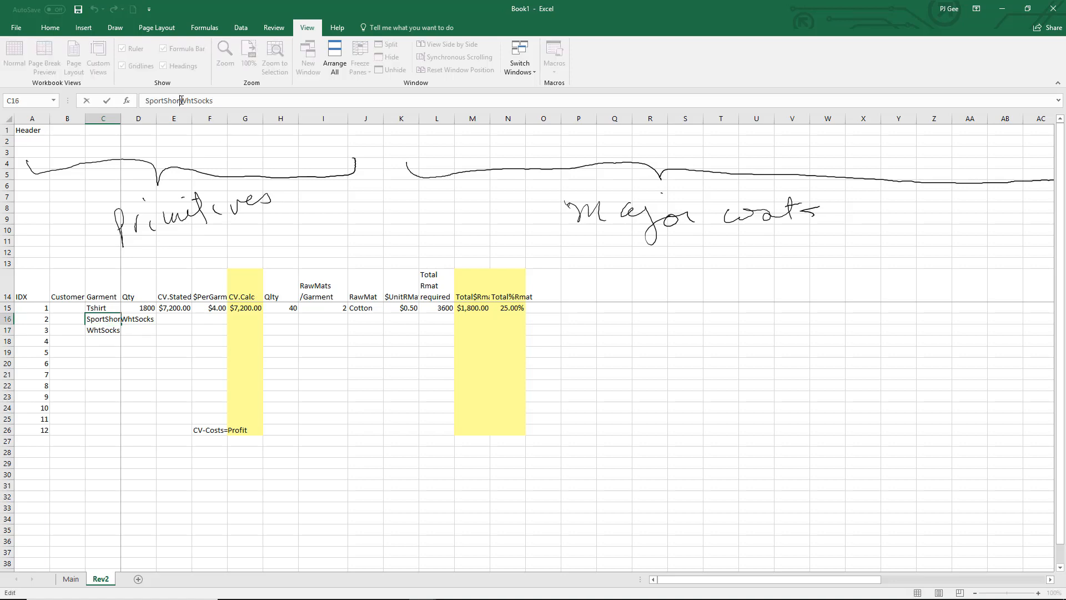
click(181, 100)
text(t)
drag(179, 101, 247, 105)
key(ctrl+c)
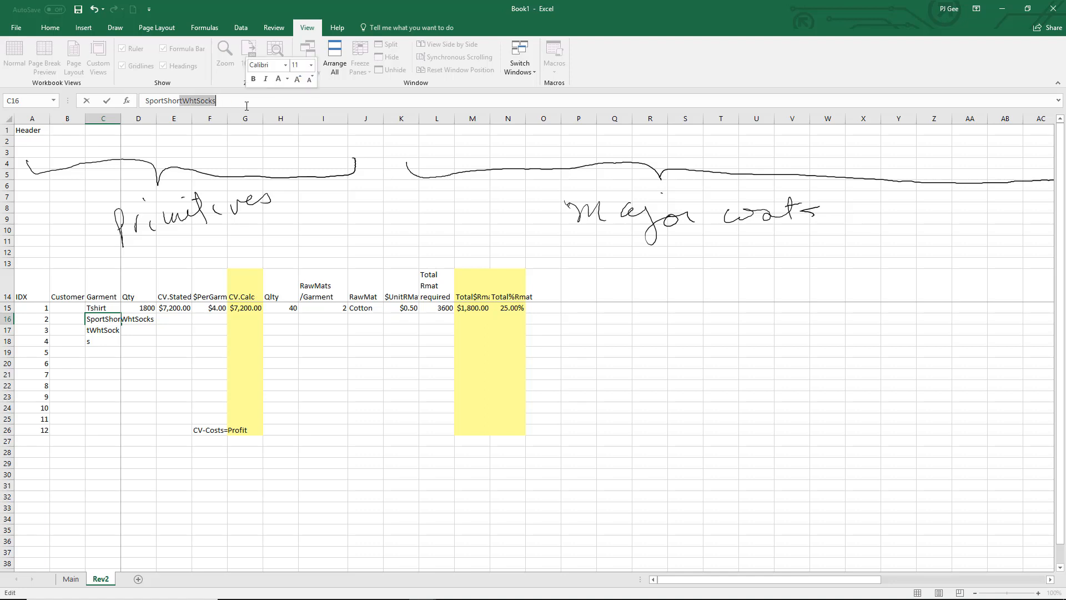
click(108, 359)
click(108, 329)
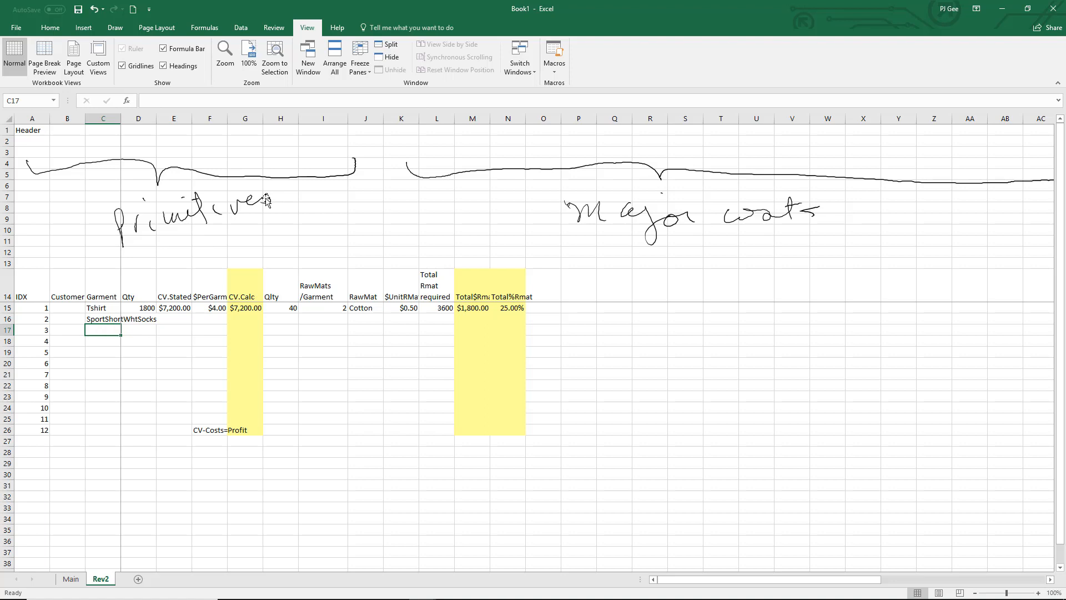
Shorten the garment name in C16 to SportShort and paste WhtSocks into C17
double_click(109, 318)
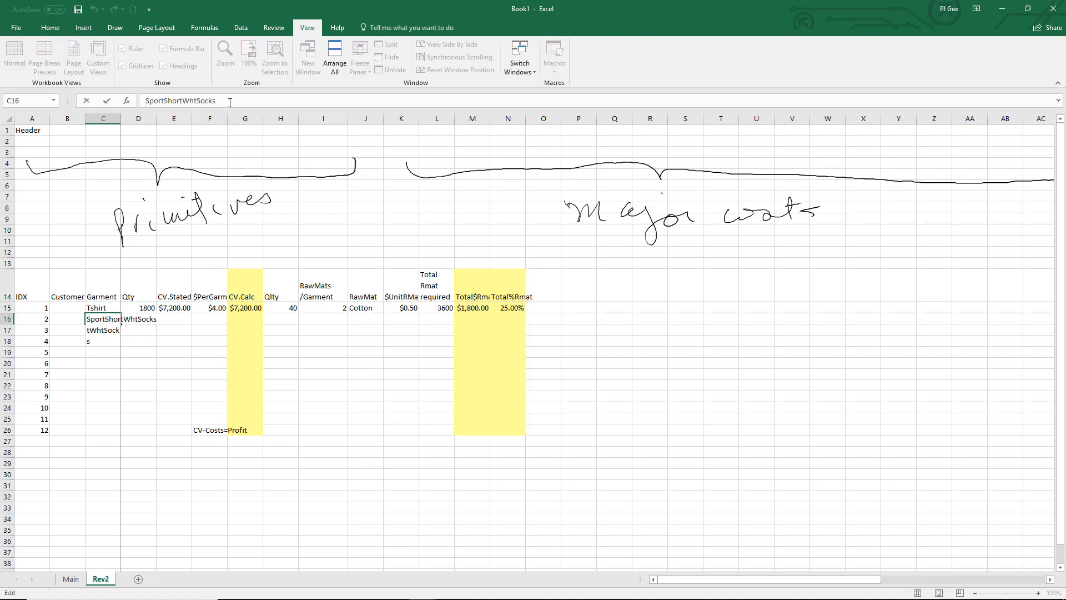
drag(229, 100, 188, 99)
key(Delete)
key(Return)
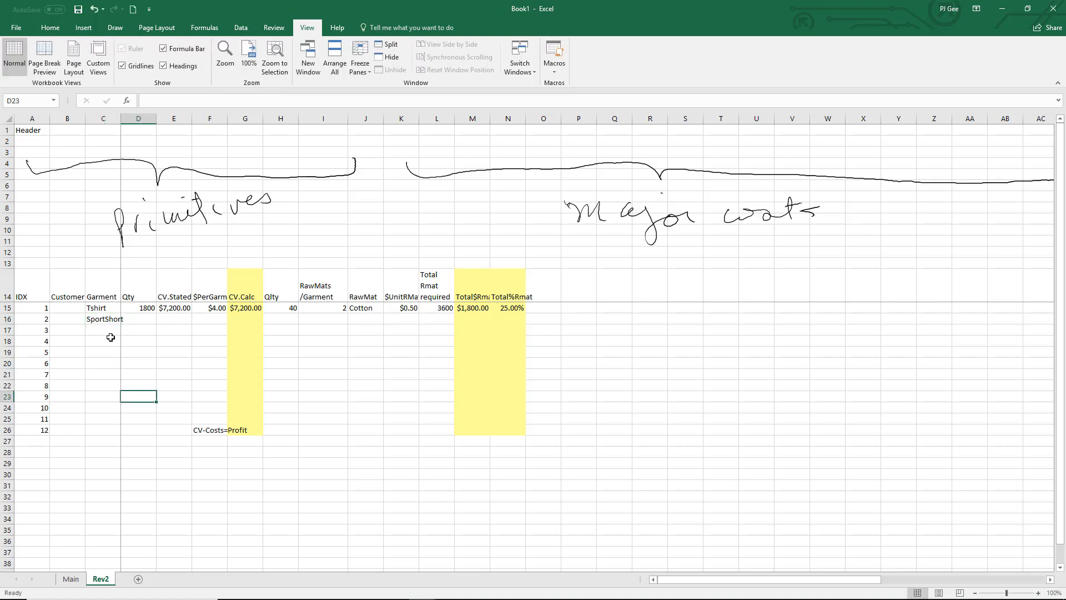
key(ctrl+v)
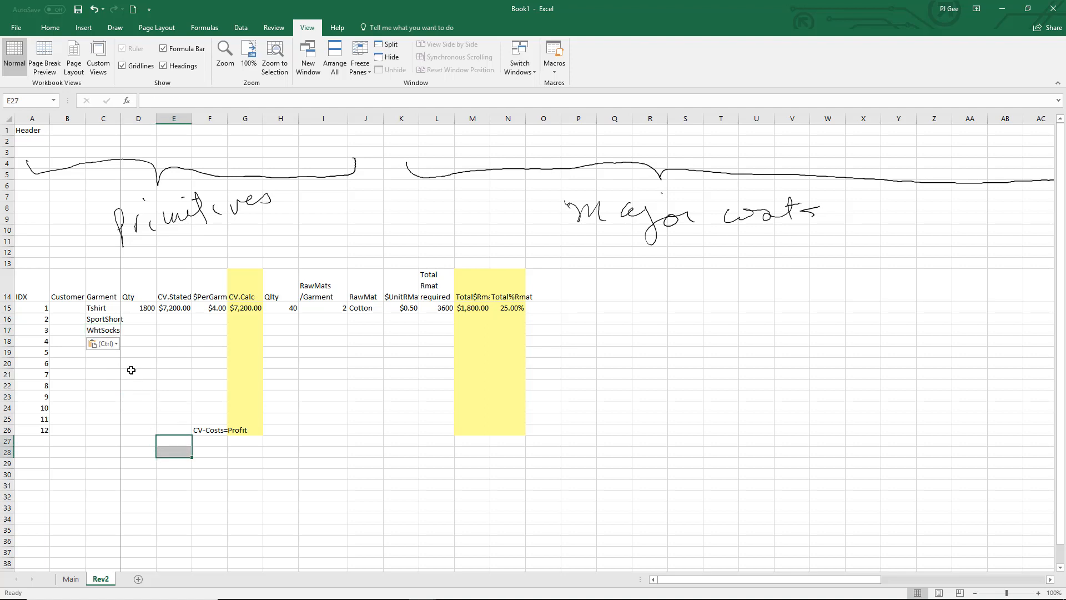
click(106, 375)
Switch to the MHPractice simulation in the browser, check the current contracts from its home view, and return to Excel
key(alt+Tab)
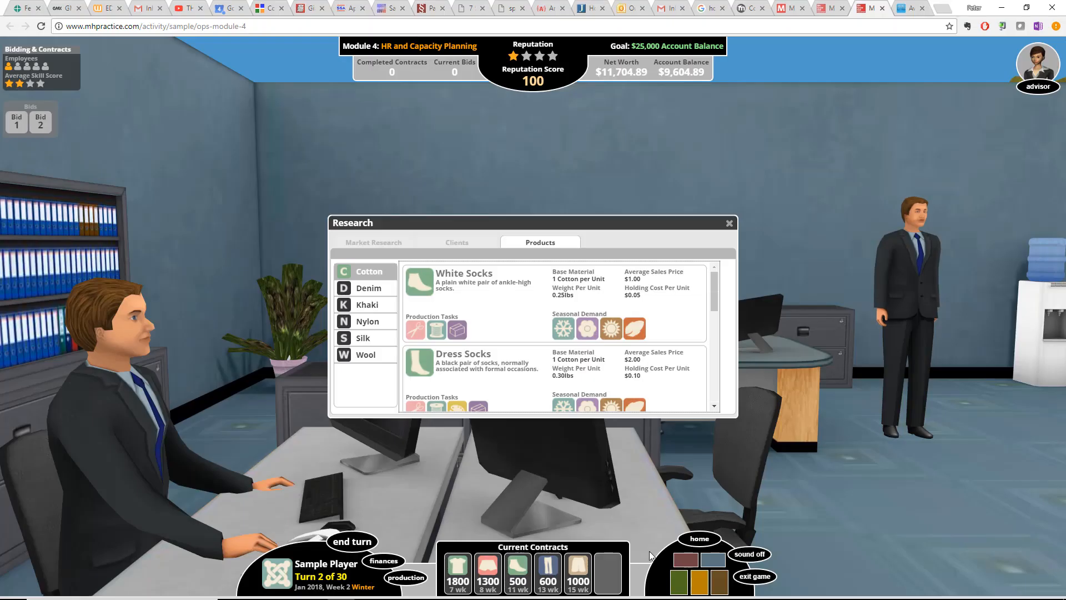
click(713, 543)
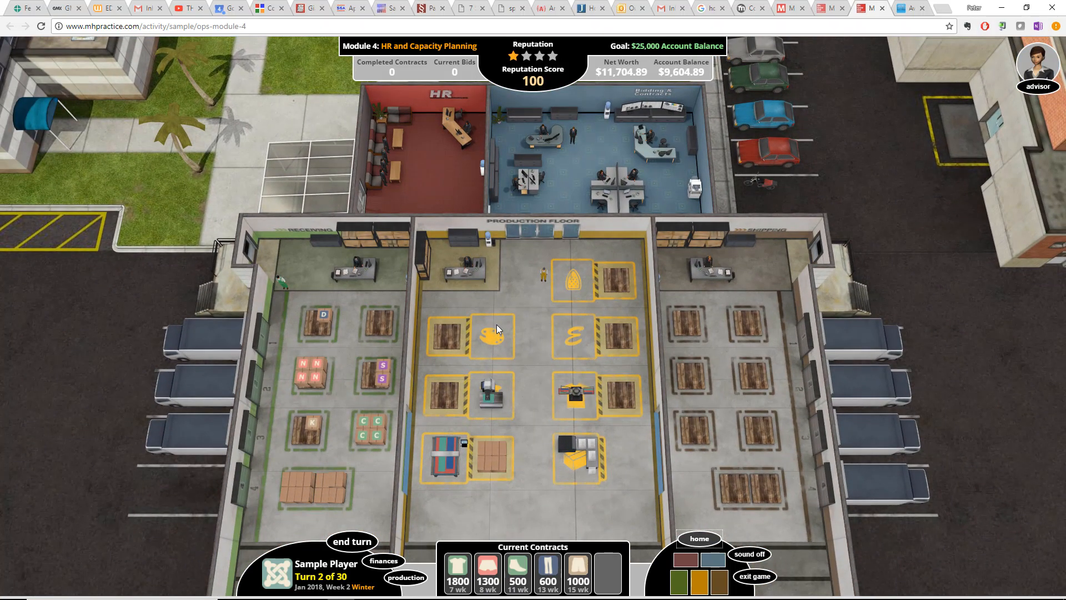
key(alt+Tab)
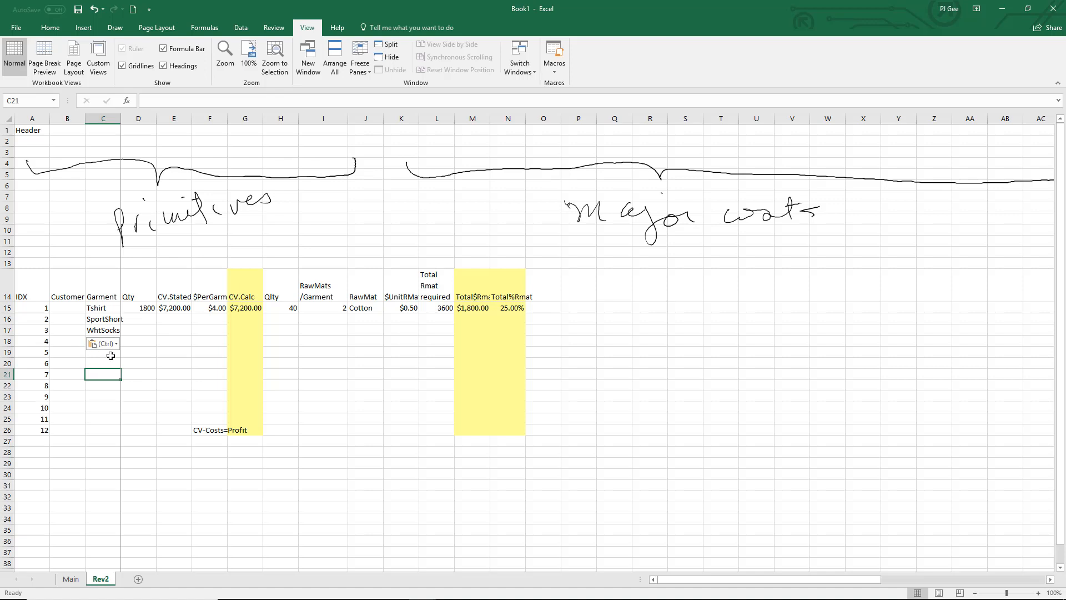
click(73, 341)
click(132, 343)
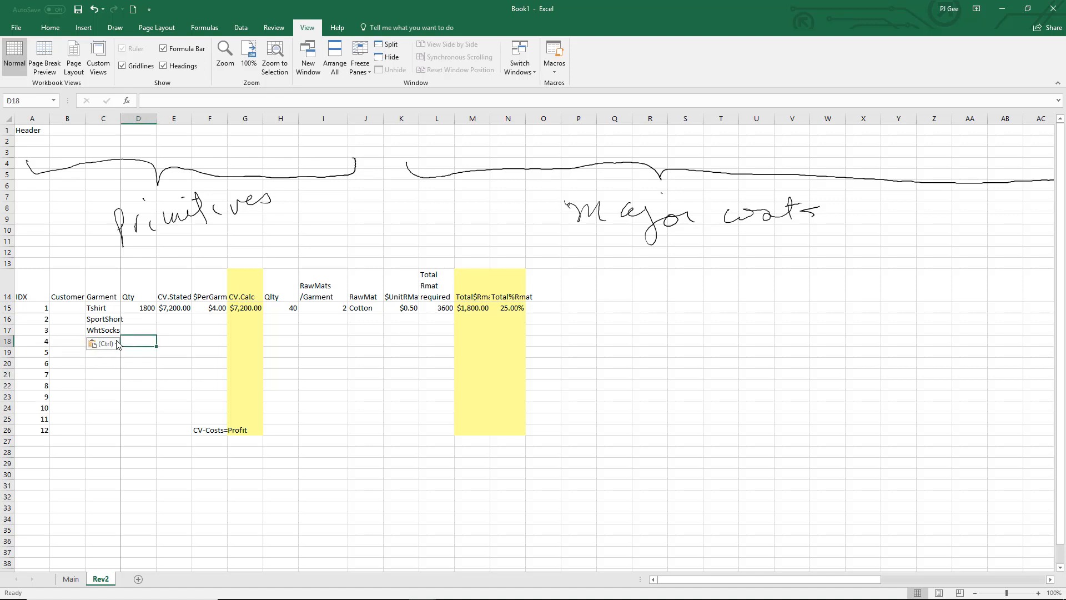
click(111, 344)
key(Escape)
click(114, 329)
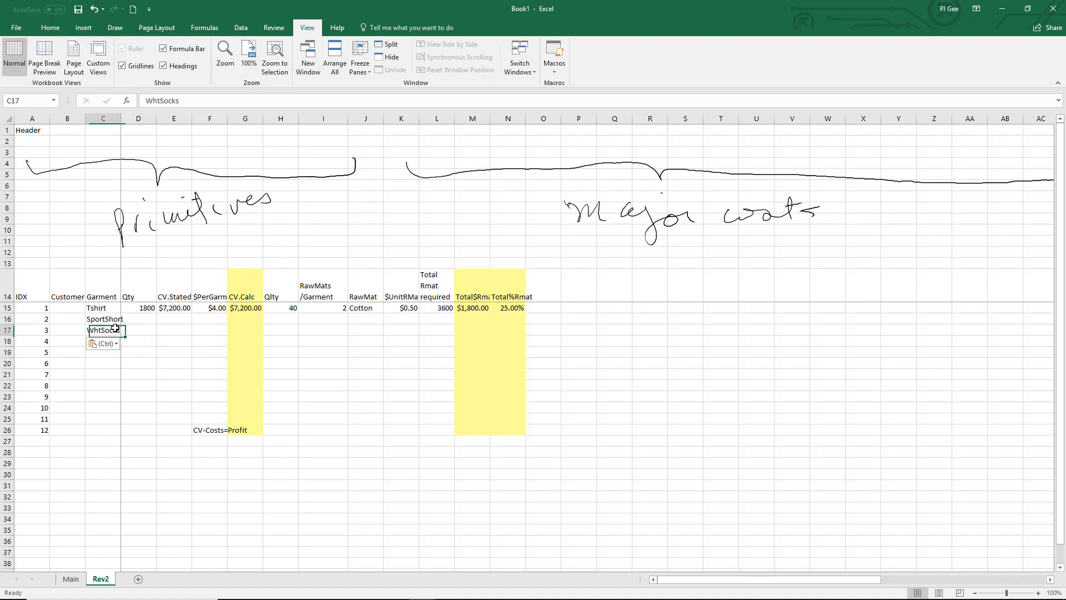
click(116, 118)
click(123, 118)
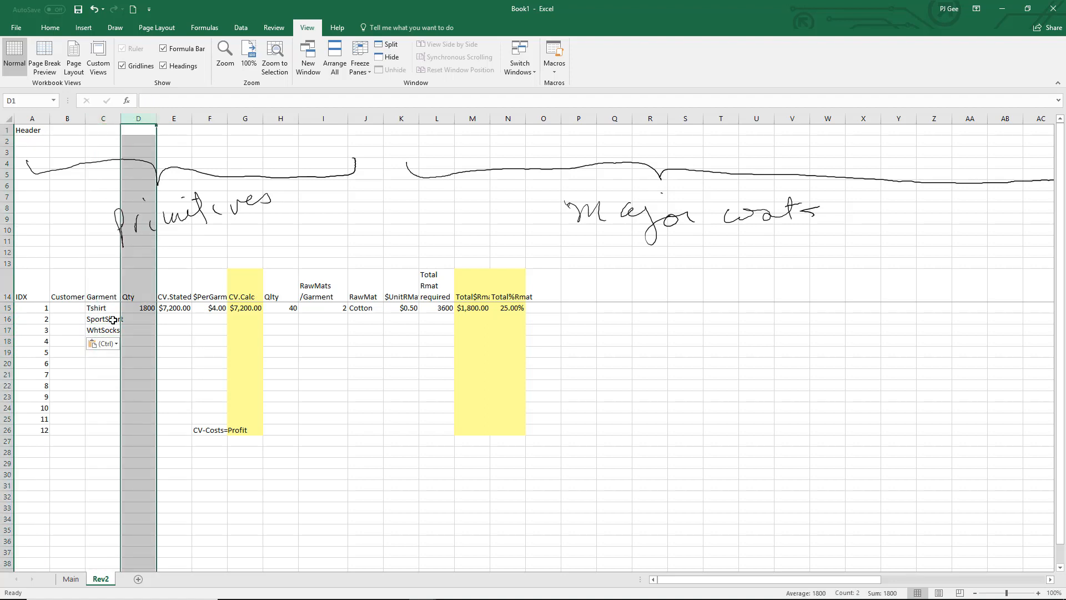
click(116, 345)
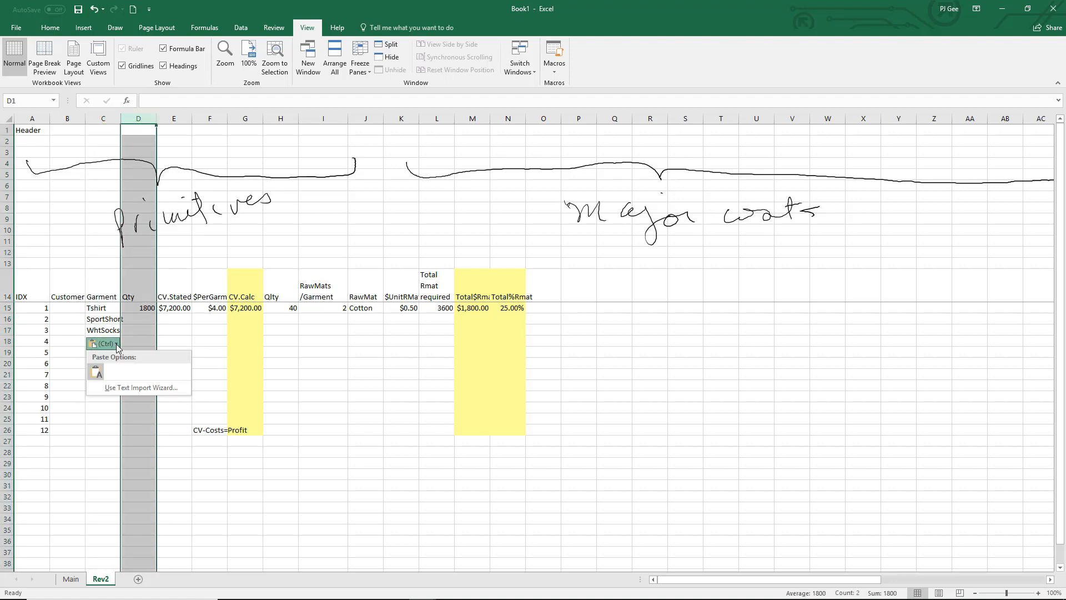
click(117, 344)
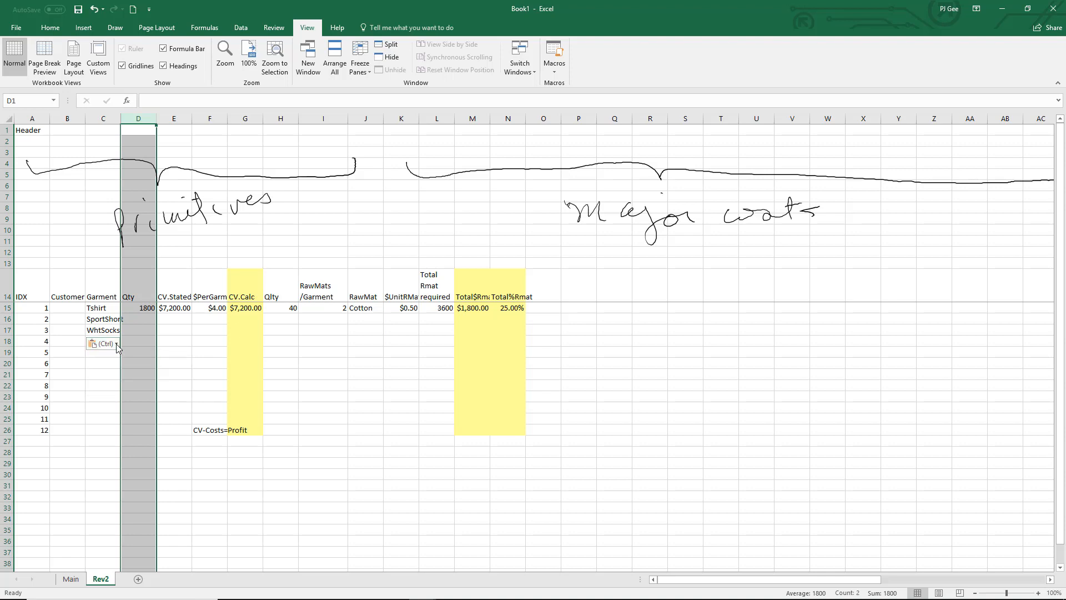
Enter the garment names LoRiseJeans in C18 and BermShorts in C19
click(114, 344)
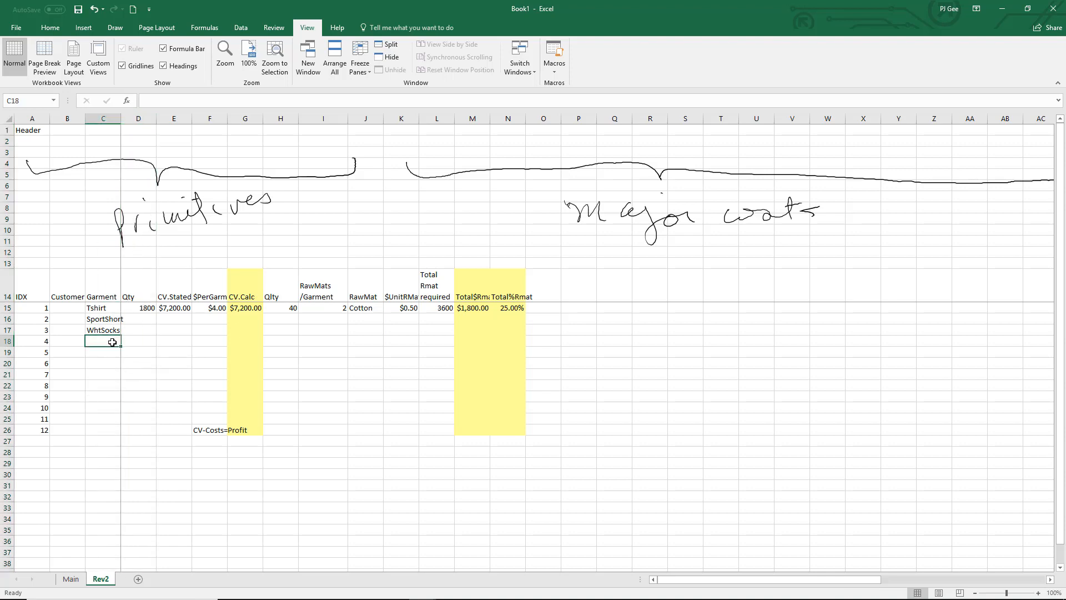
text(LoRiseJea)
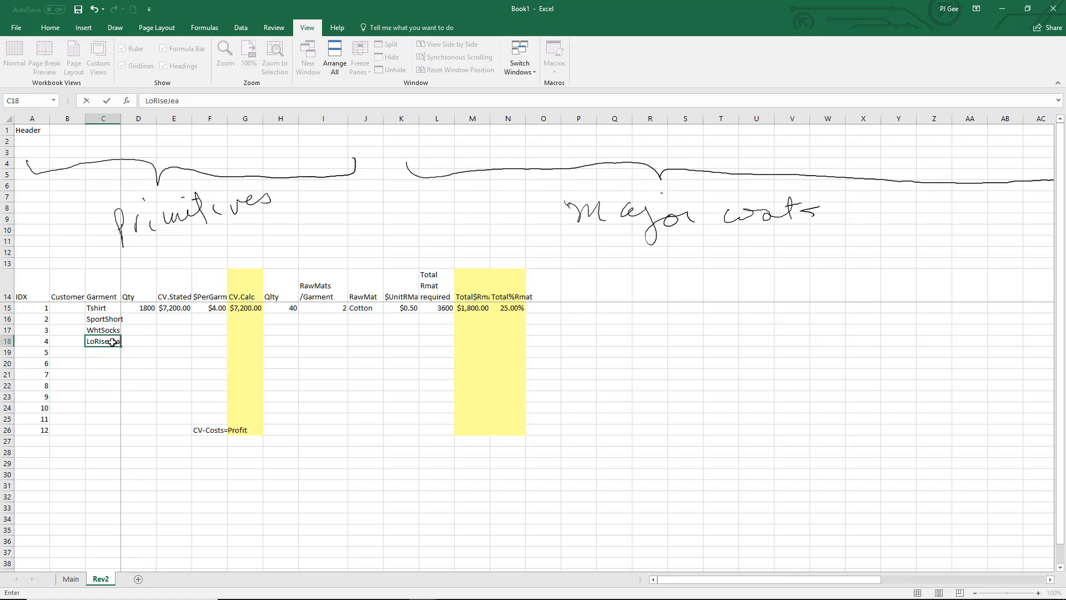
text(ns)
key(Return)
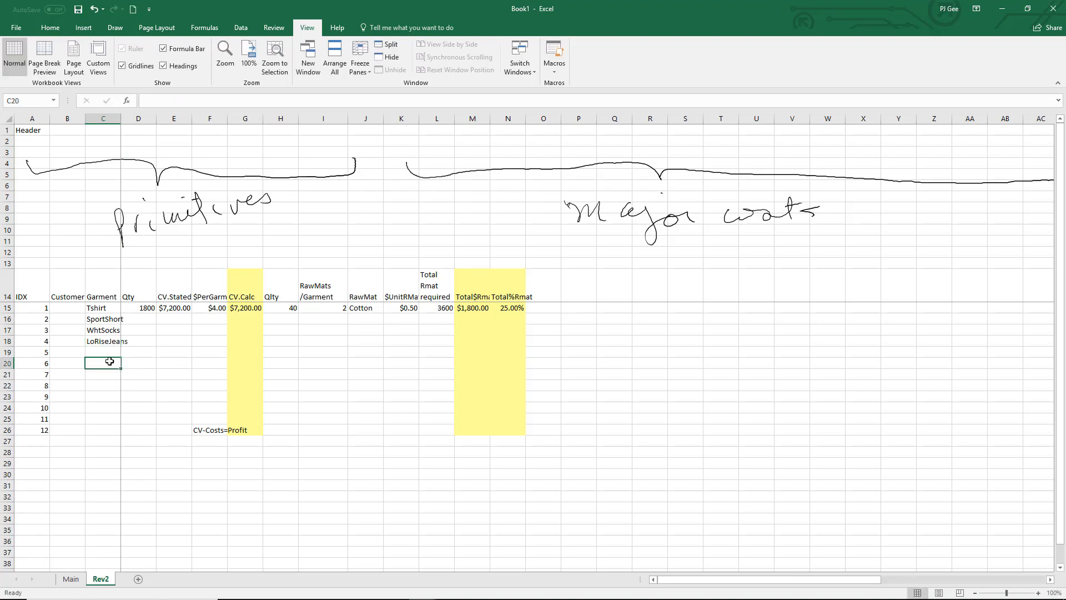
text(Berm)
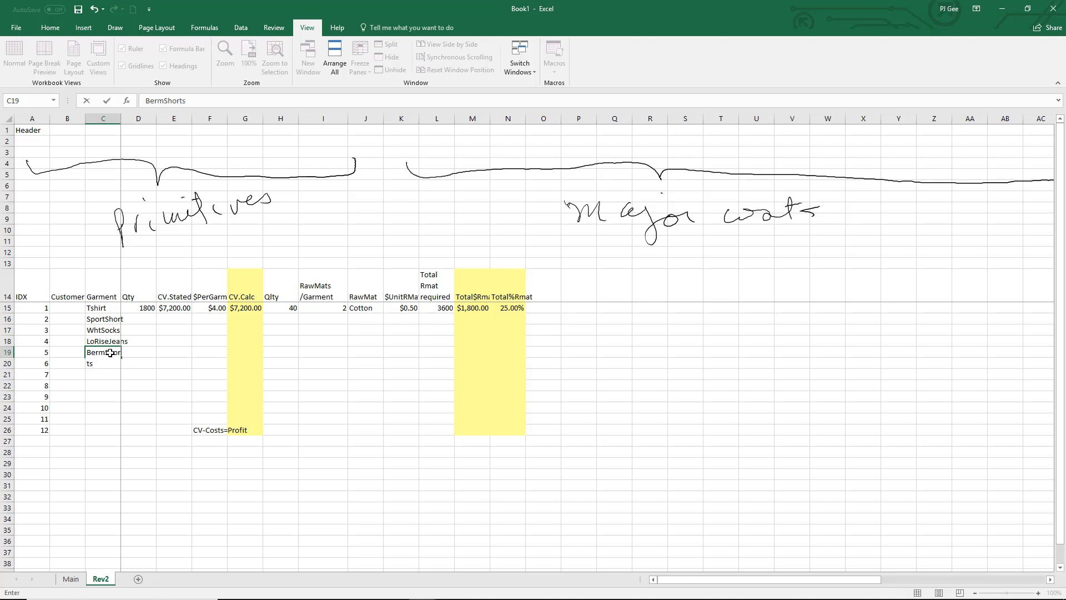
text(Shorts)
Widen column C to fit the garment names
click(115, 118)
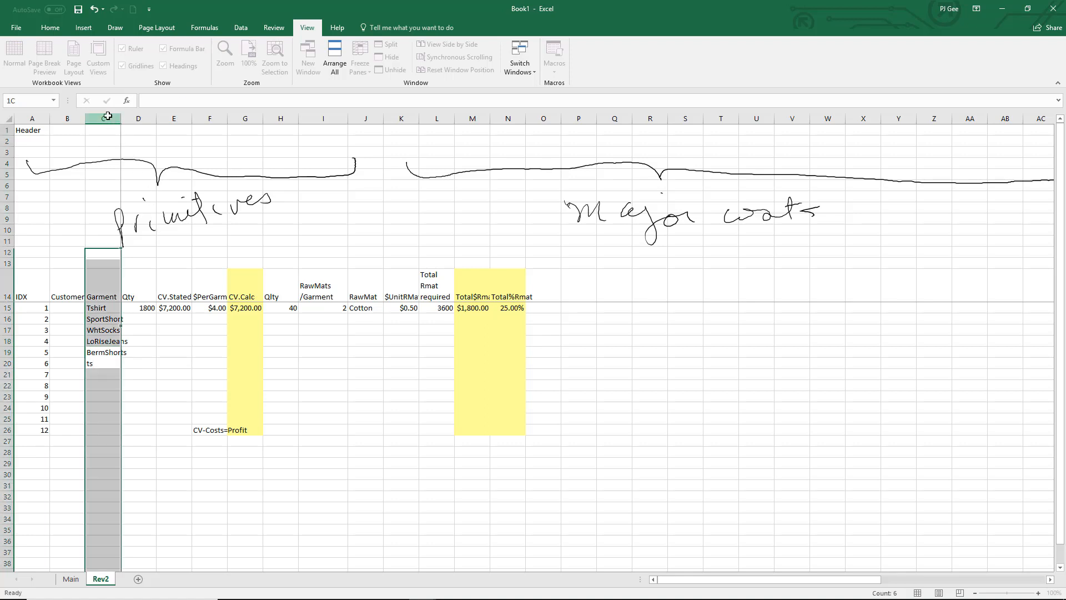
double_click(120, 118)
drag(120, 119, 142, 118)
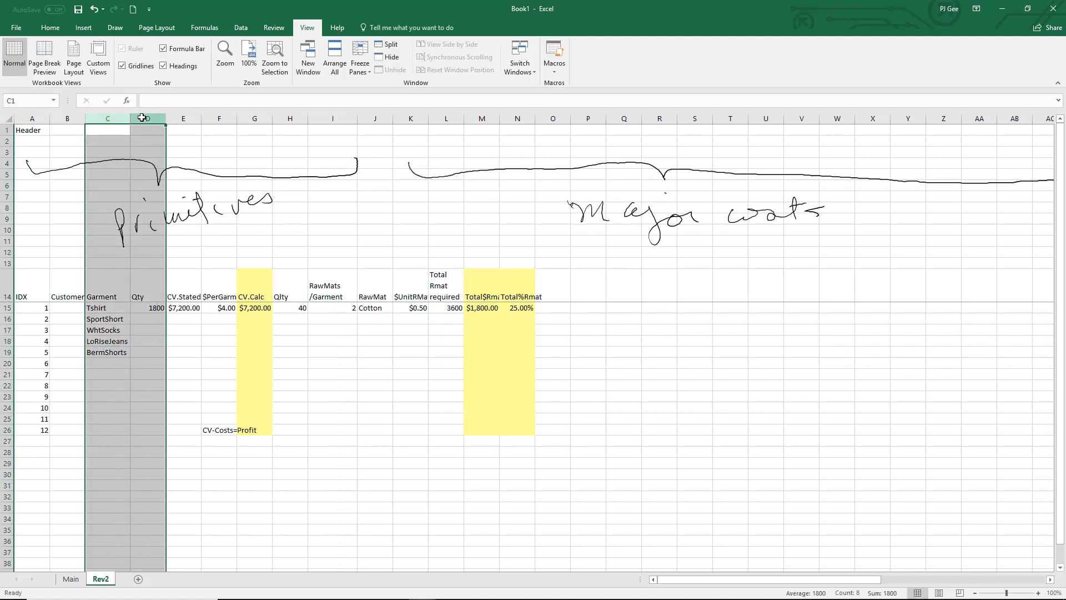
click(277, 439)
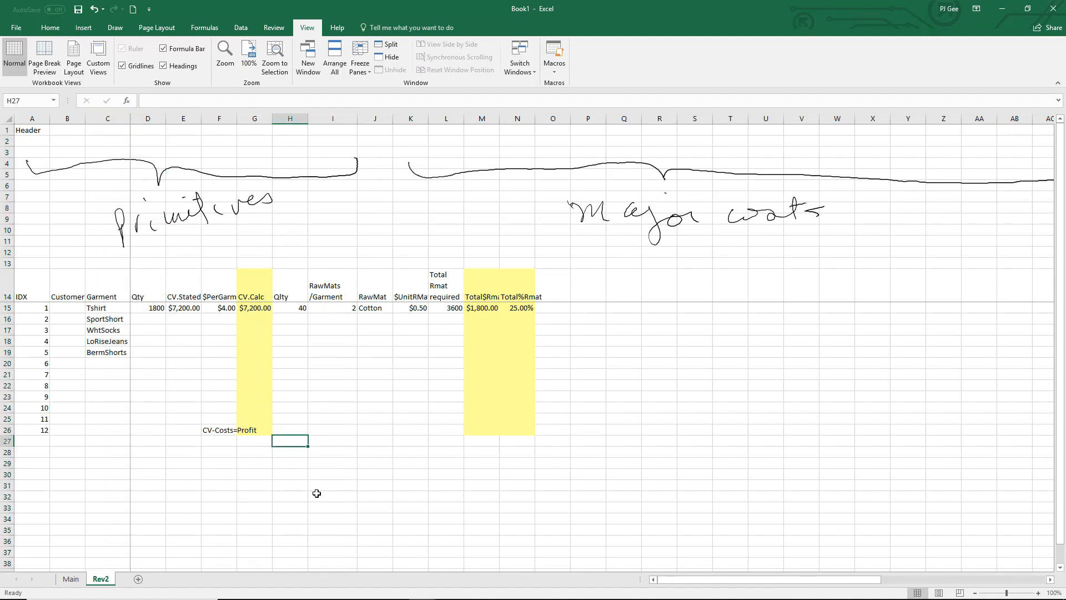
Switch to the MHPractice simulation, review the production tasks of the cotton products in the Bidding & Contracts research, and return to Excel
click(111, 320)
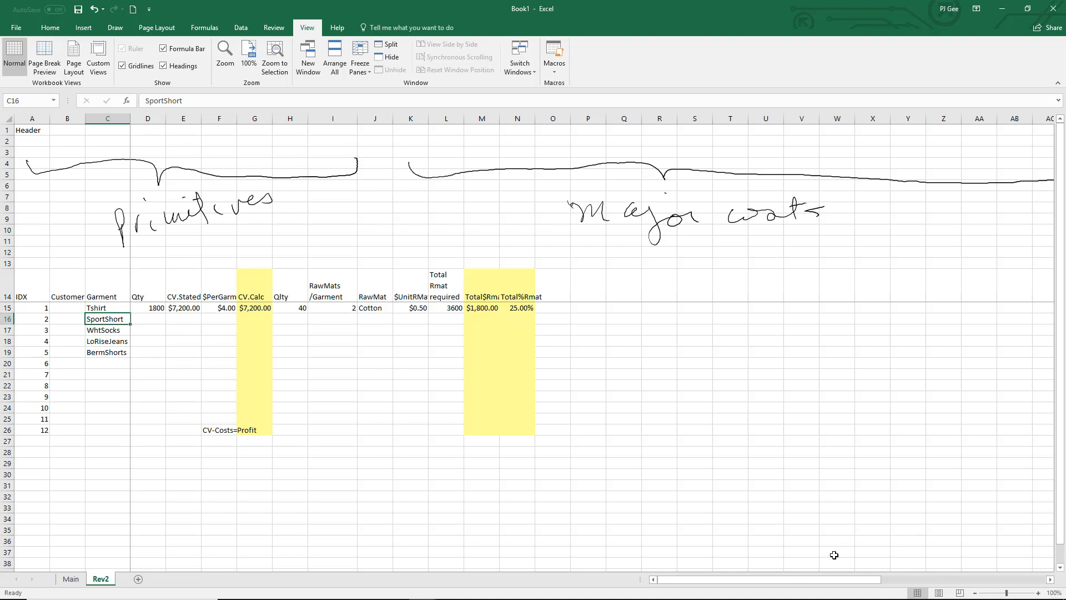
drag(807, 579, 842, 587)
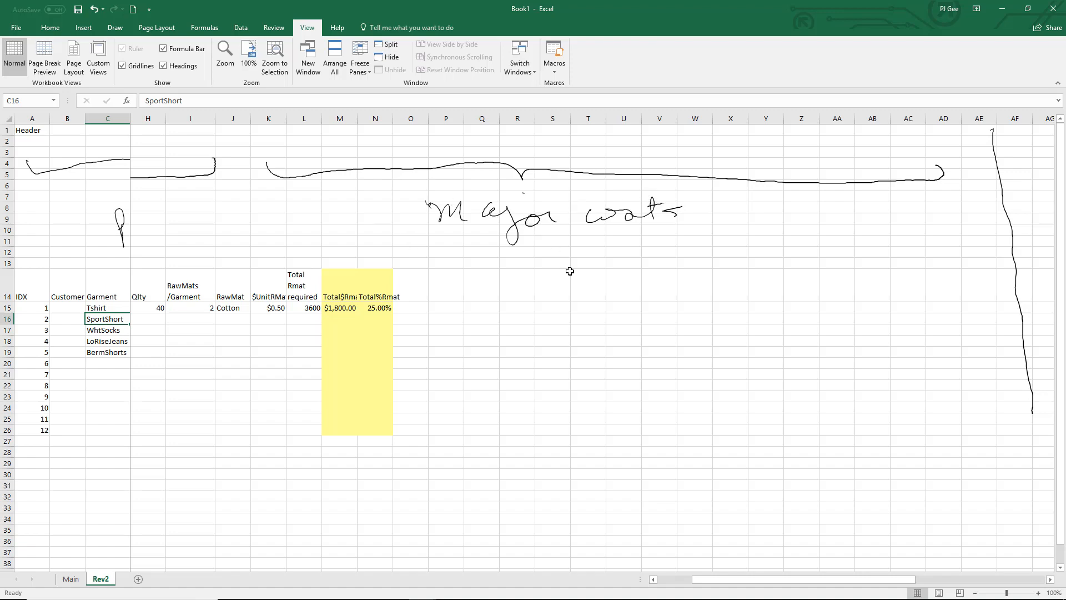
key(alt+Tab)
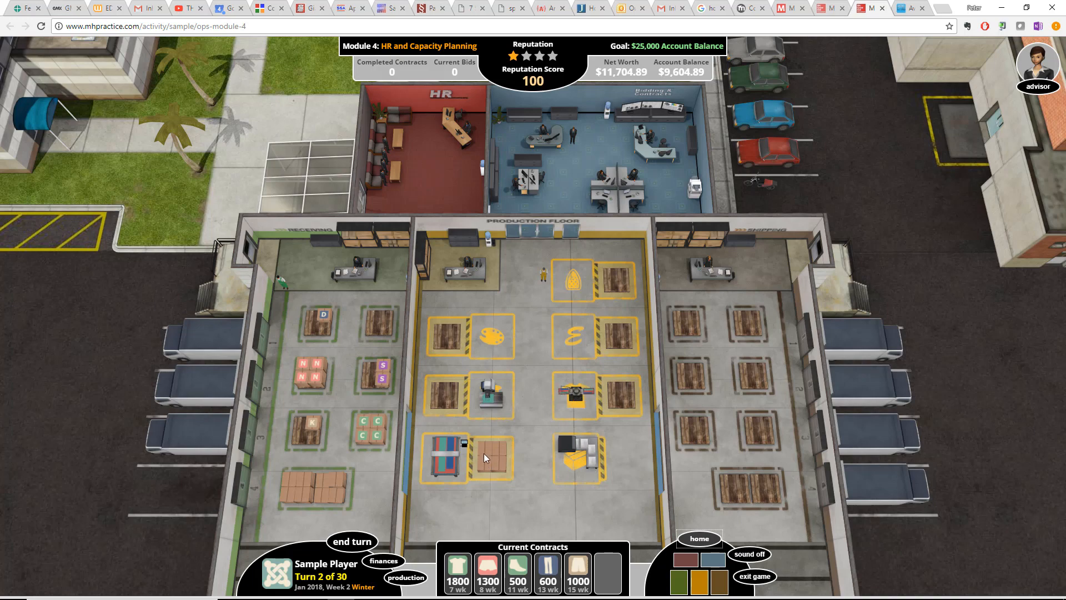
click(522, 186)
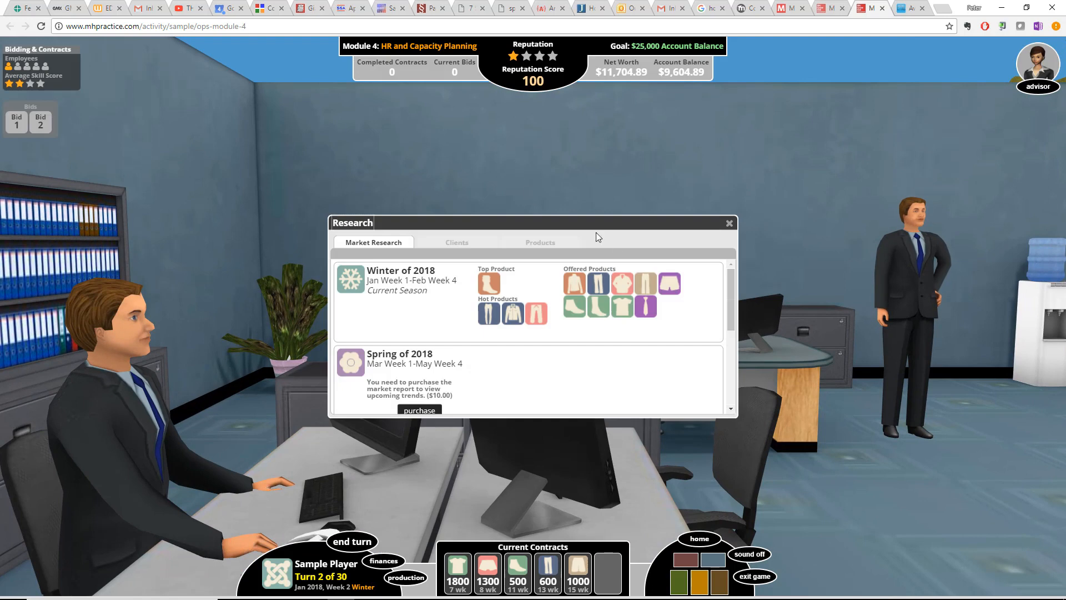
click(547, 243)
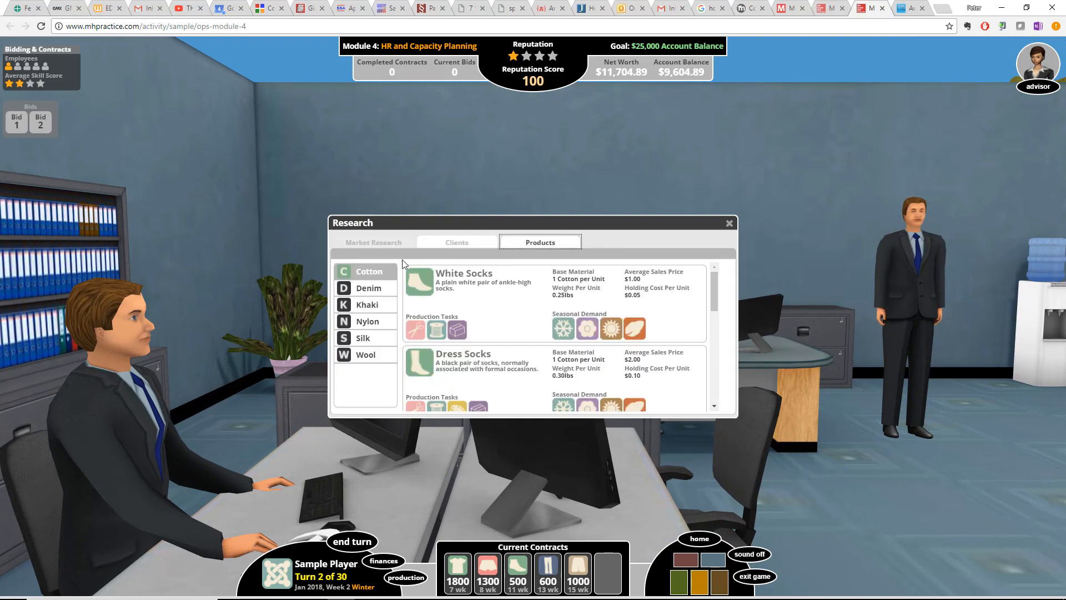
drag(712, 280, 715, 318)
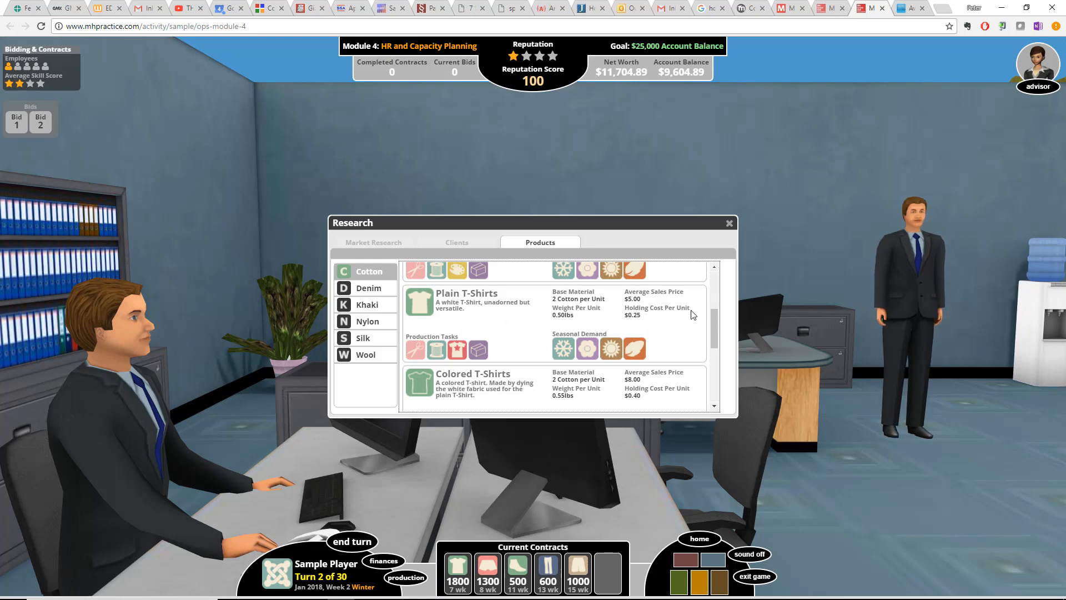
click(730, 224)
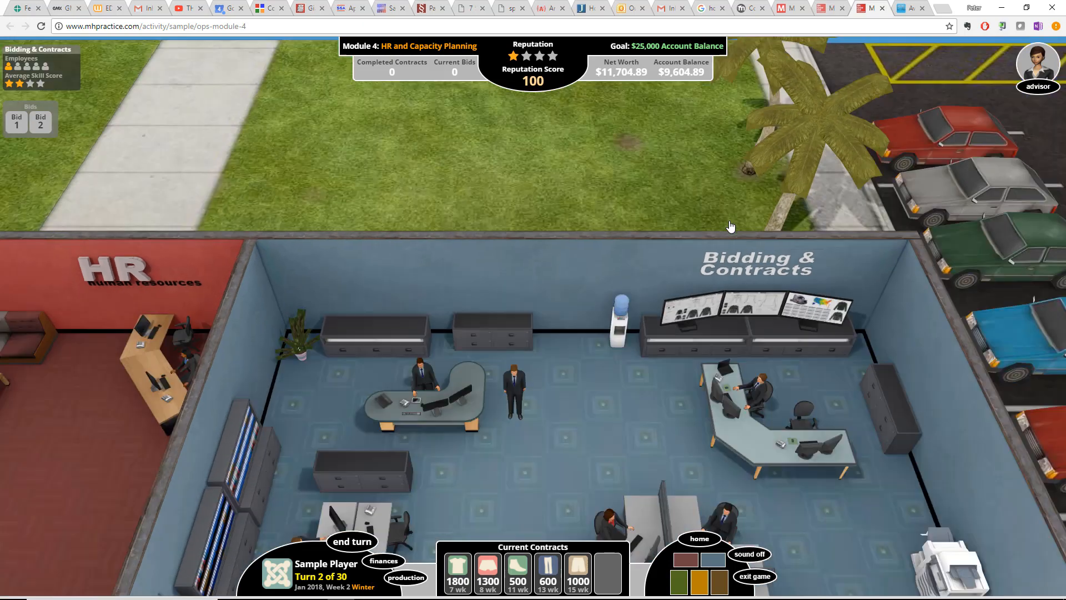
key(alt+Tab)
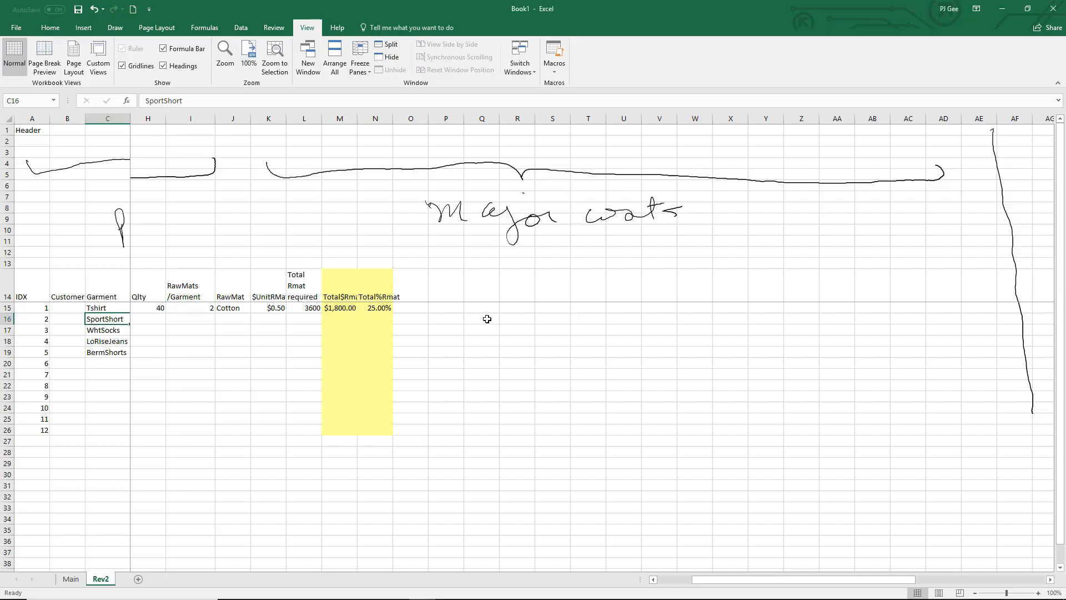
Number the cells Q13 to W13 from 1 to 7 by entering 1 and 2 and extending the series across
click(484, 267)
text(1)
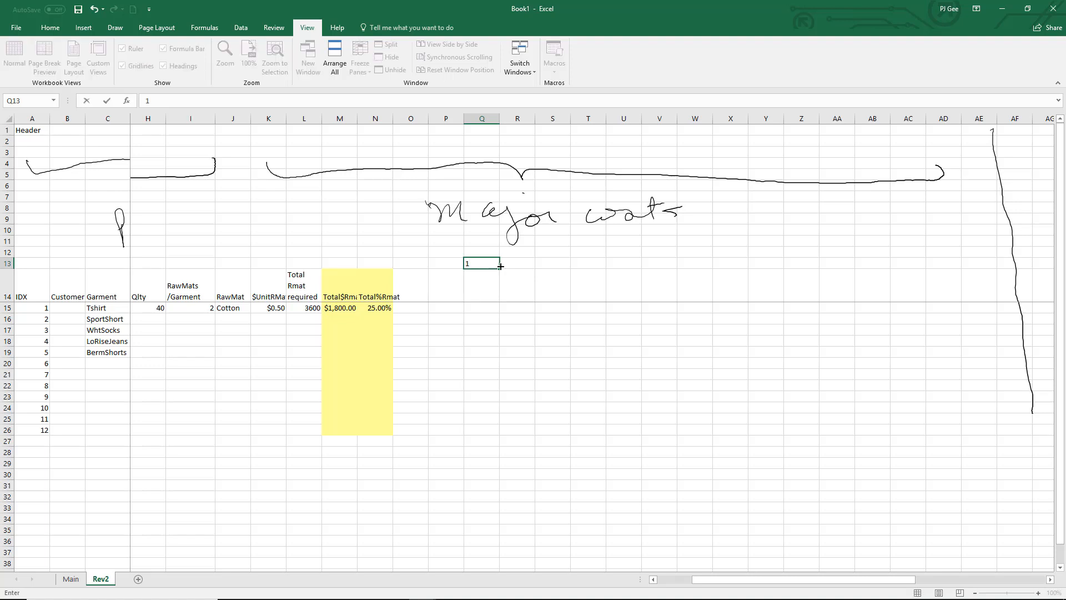
click(508, 265)
text(2)
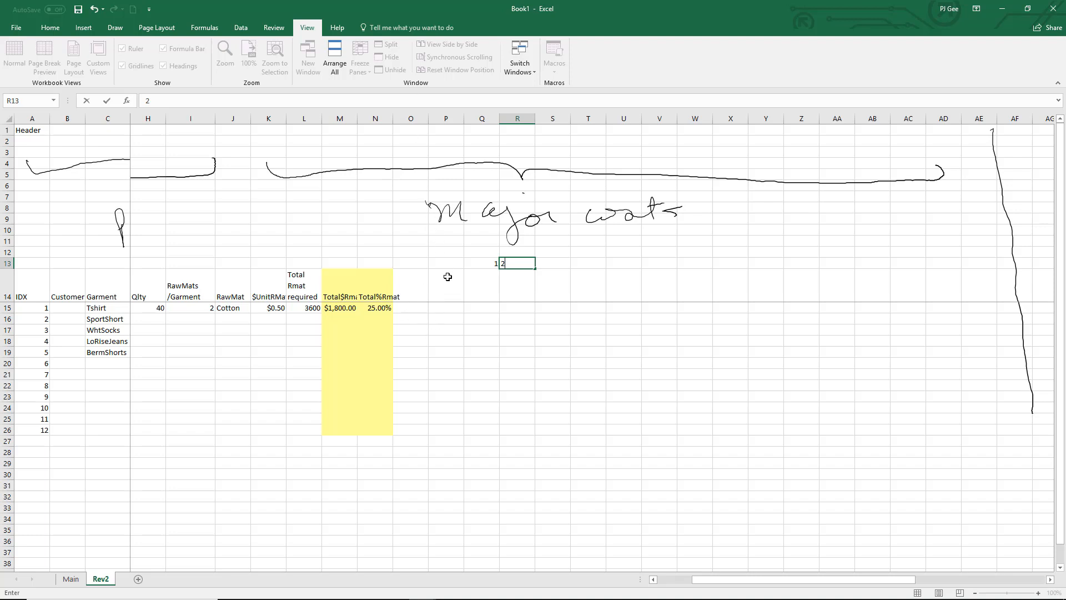
click(514, 286)
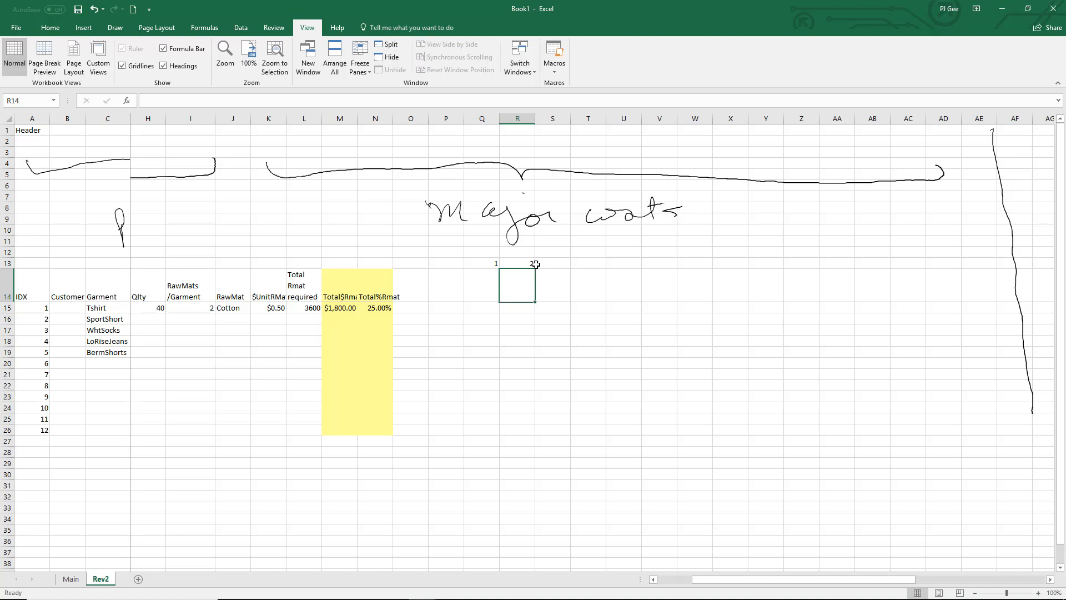
click(555, 265)
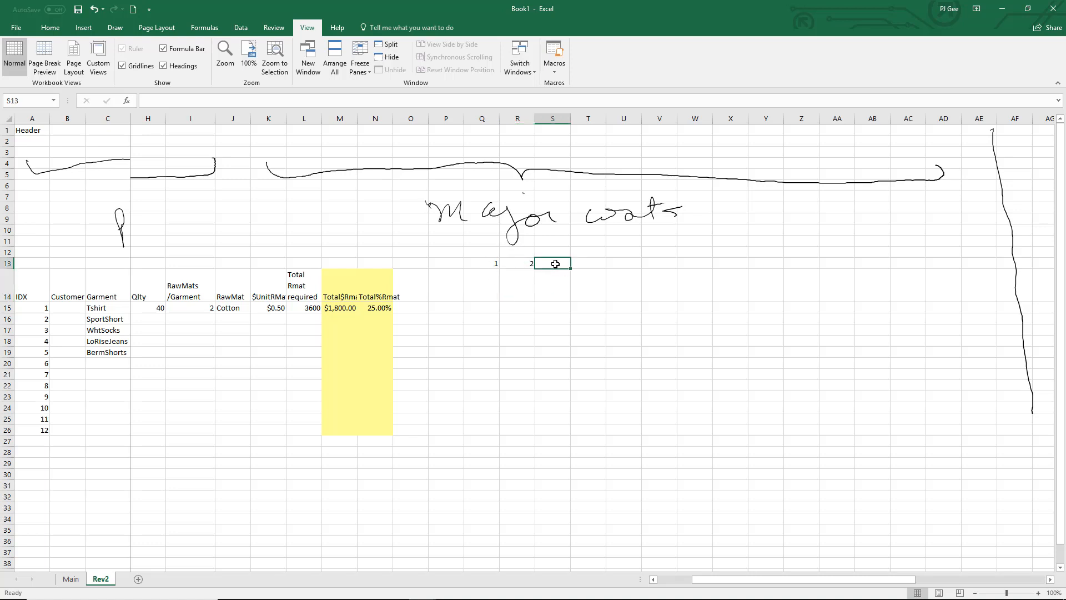
drag(483, 262, 701, 276)
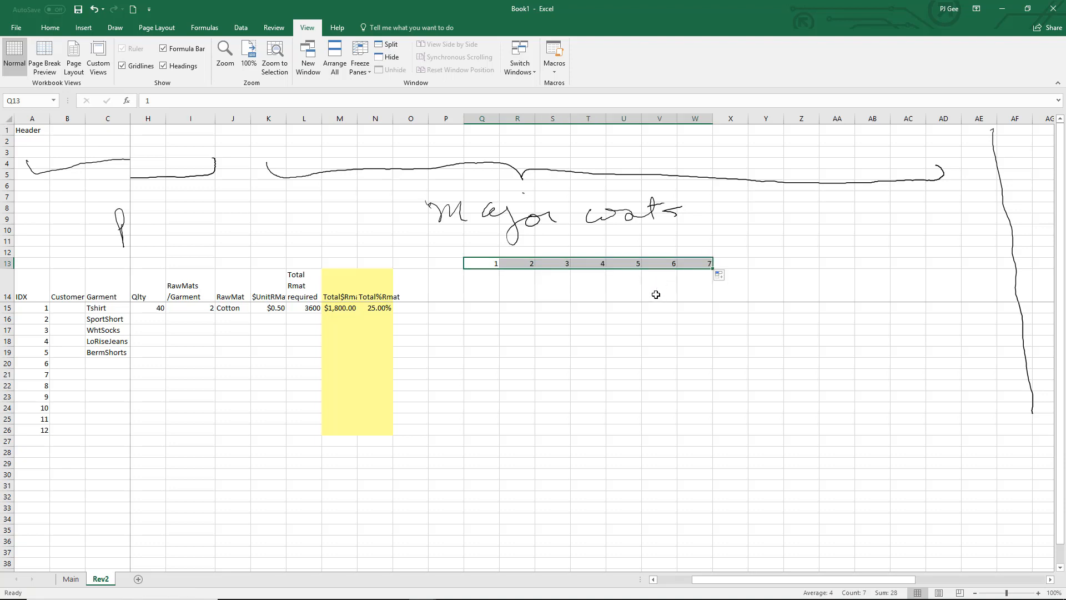
click(695, 352)
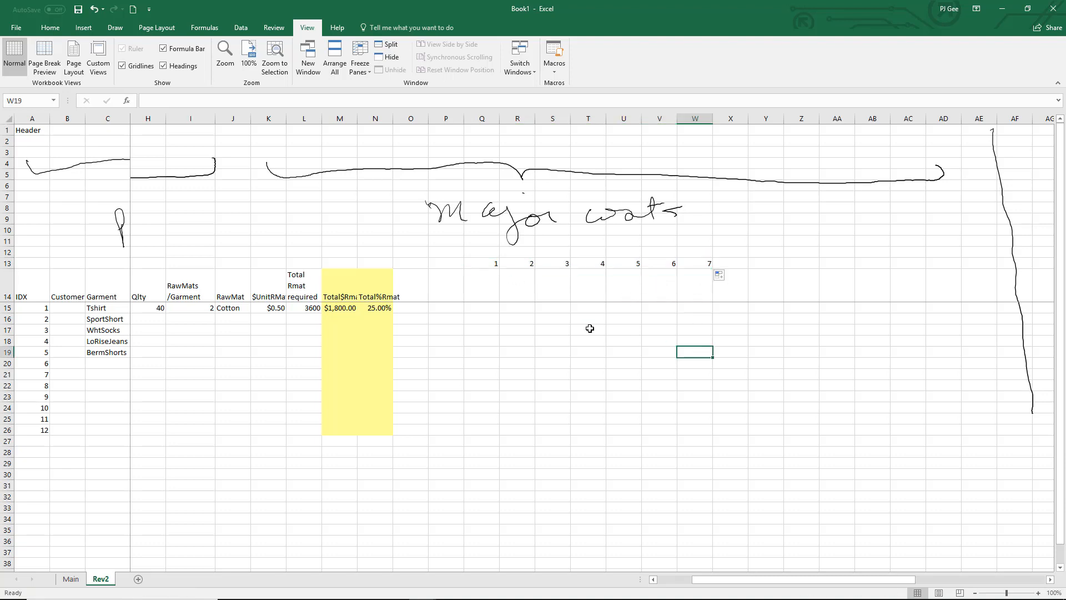
Enter the production task headings Cut in Q14 and Sew in R14
click(489, 294)
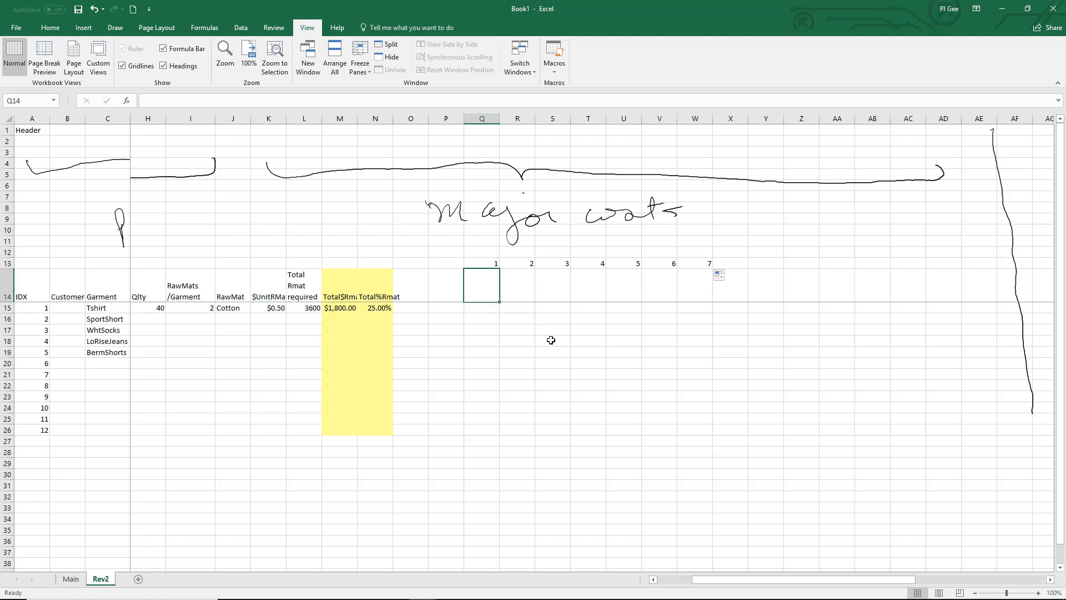
text(Cut)
key(Tab)
text(Sew)
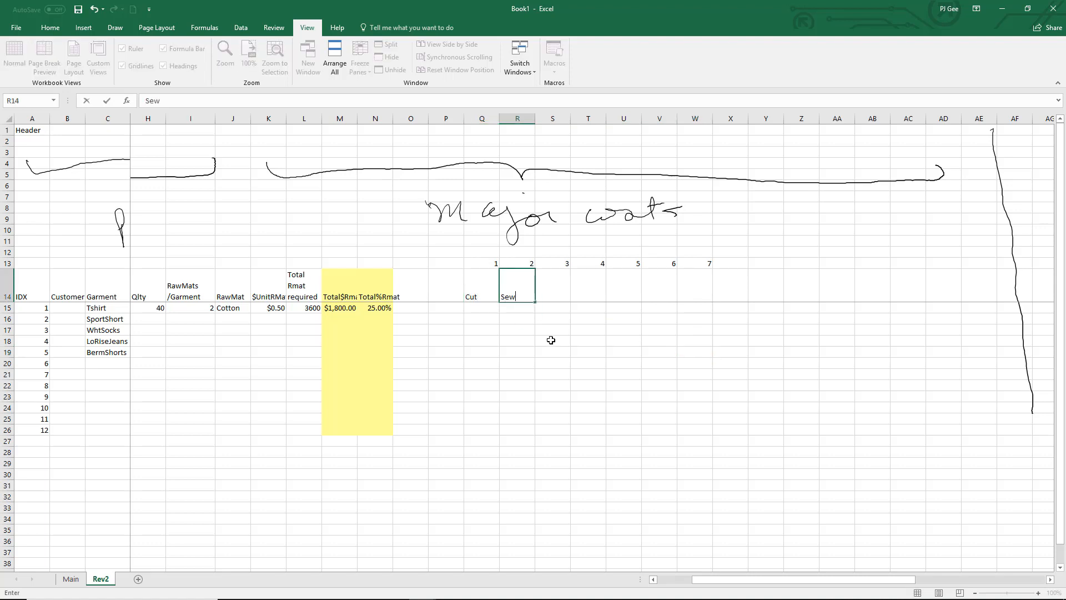
key(Tab)
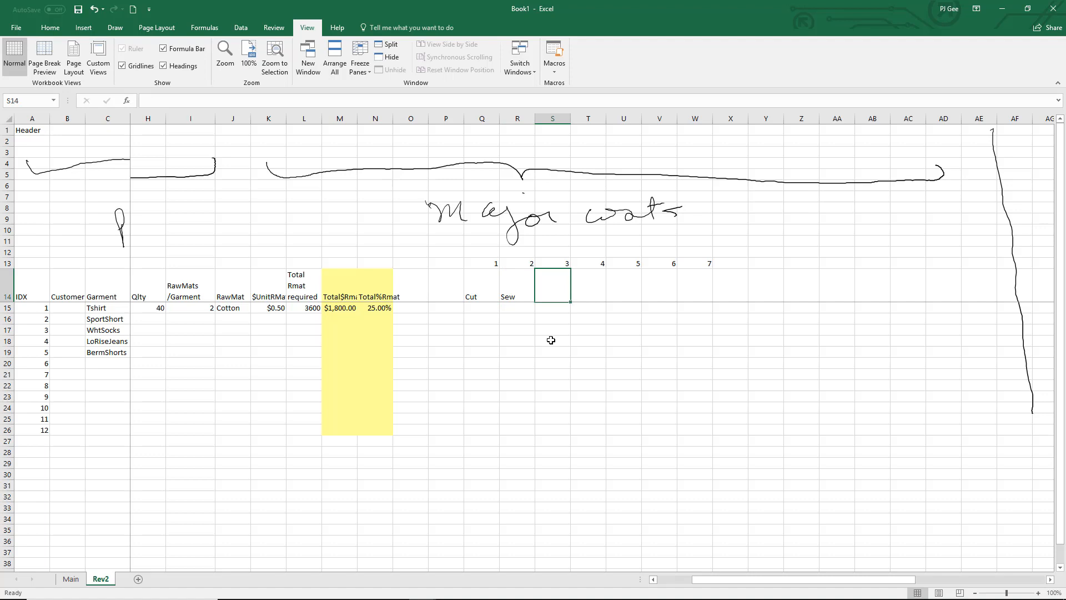
Enter the production task headings Press in V14 and Pack in W14
key(Right)
key(Right)
key(Right)
text(Pack)
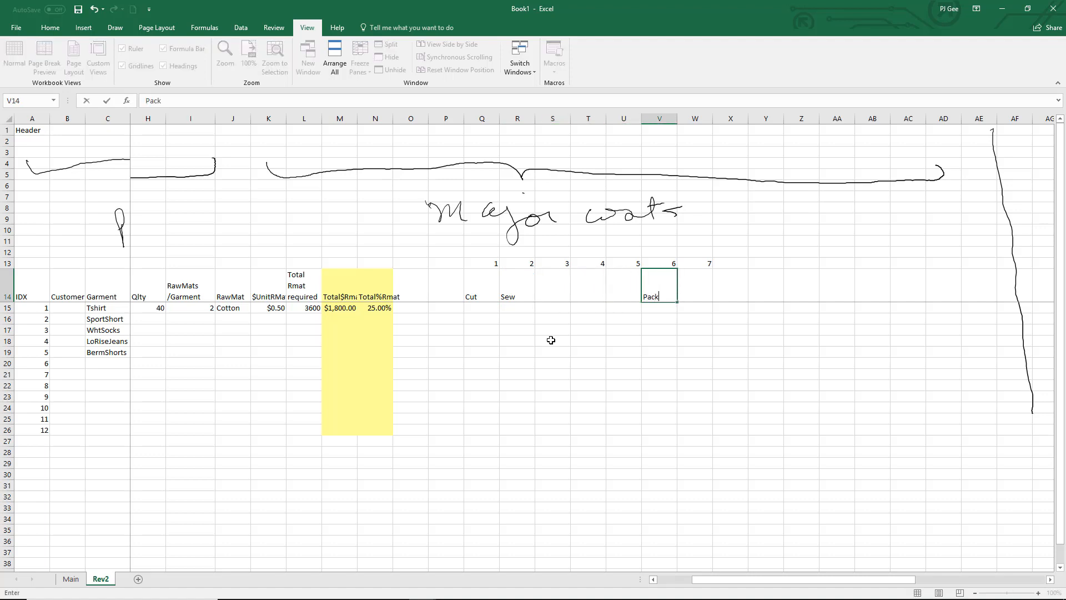
text(ss)
key(Tab)
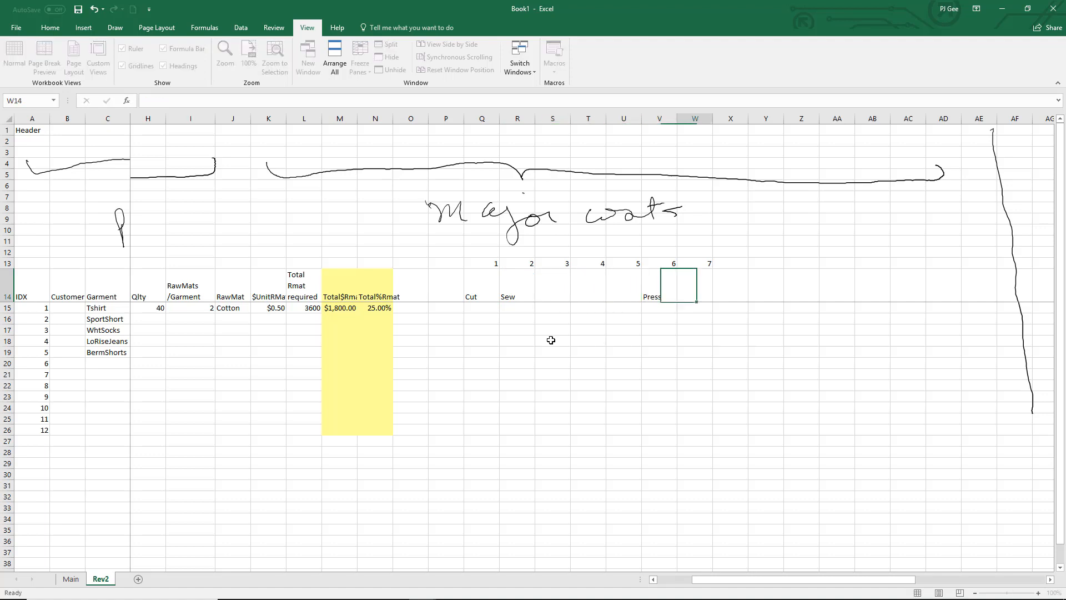
key(F2)
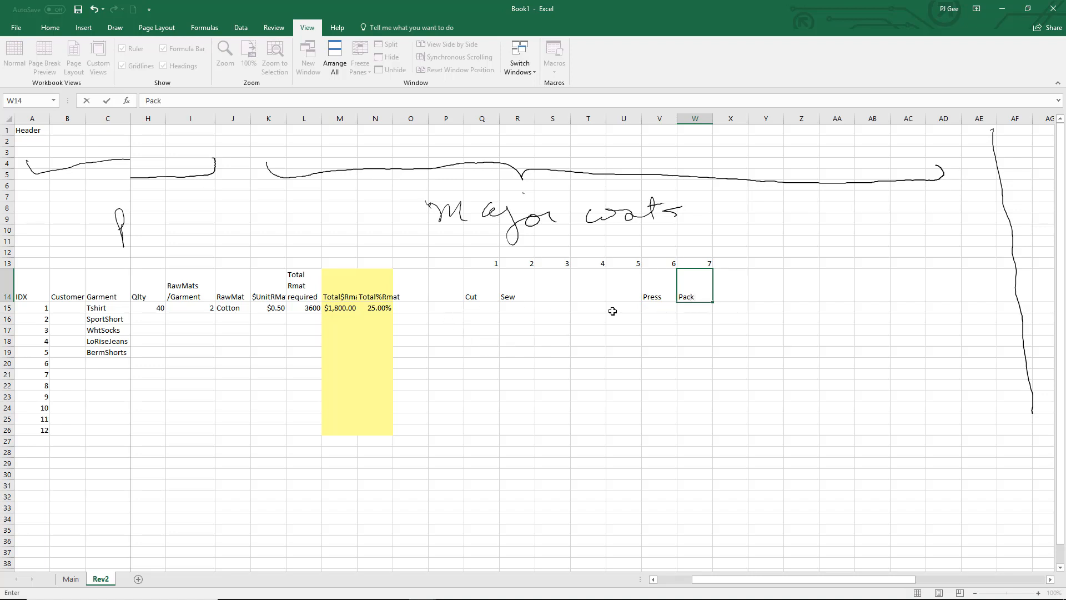
Fill the remaining task headings with Dye in S14, Embroid in T14 and Heat Xfer in U14
click(553, 302)
text(Dye)
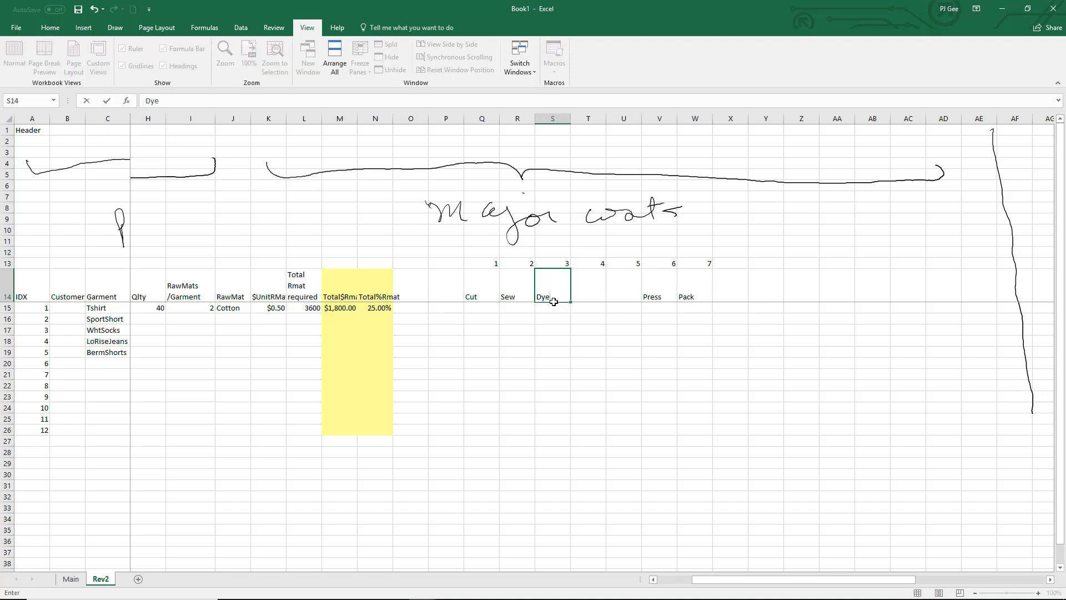
click(581, 298)
text(Embroid)
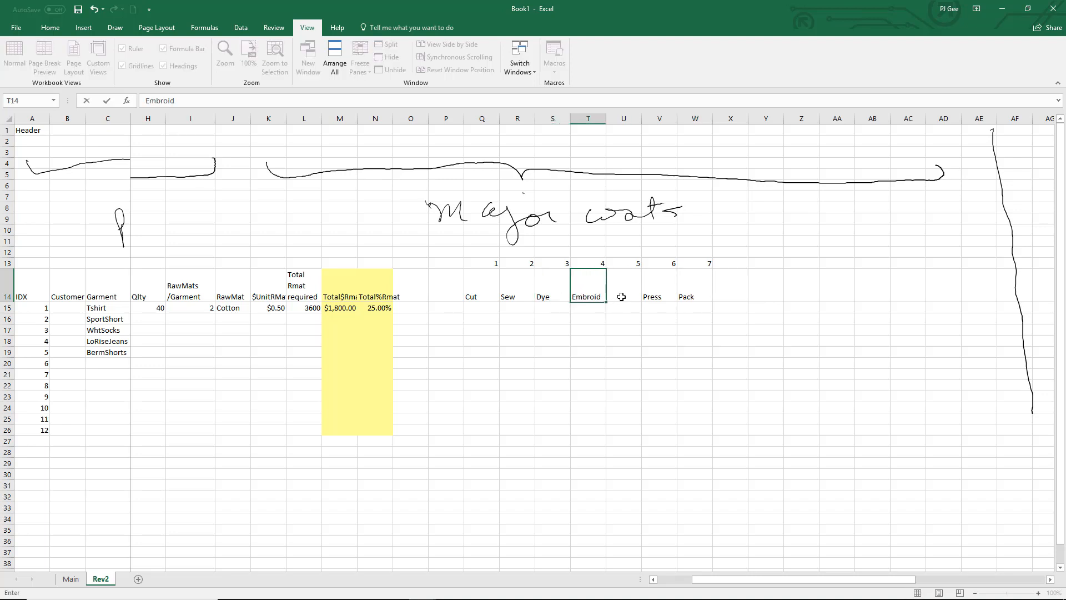
click(621, 297)
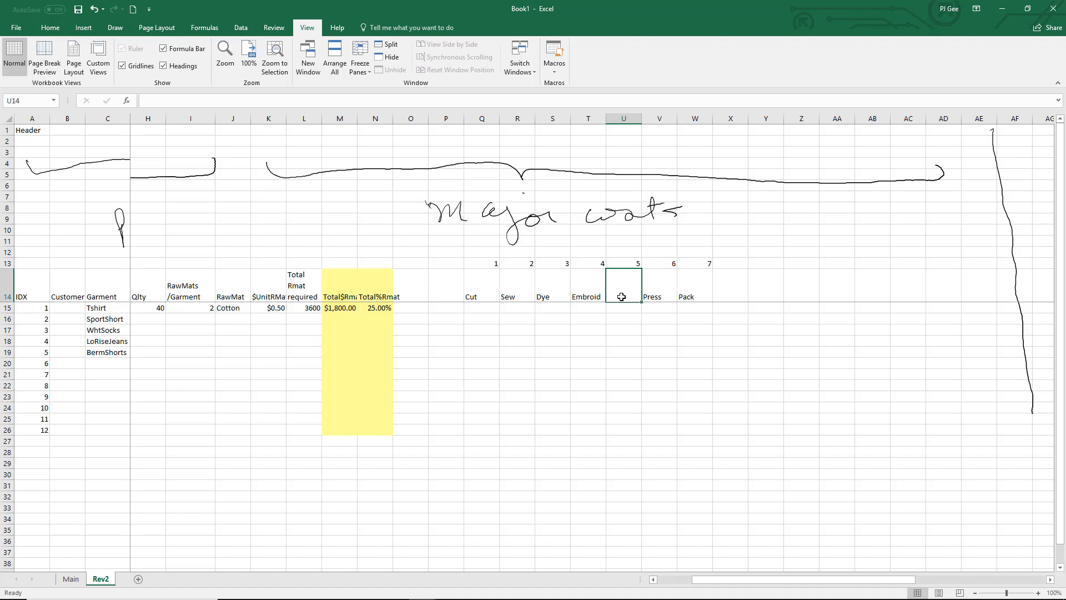
text(Heat Xfer)
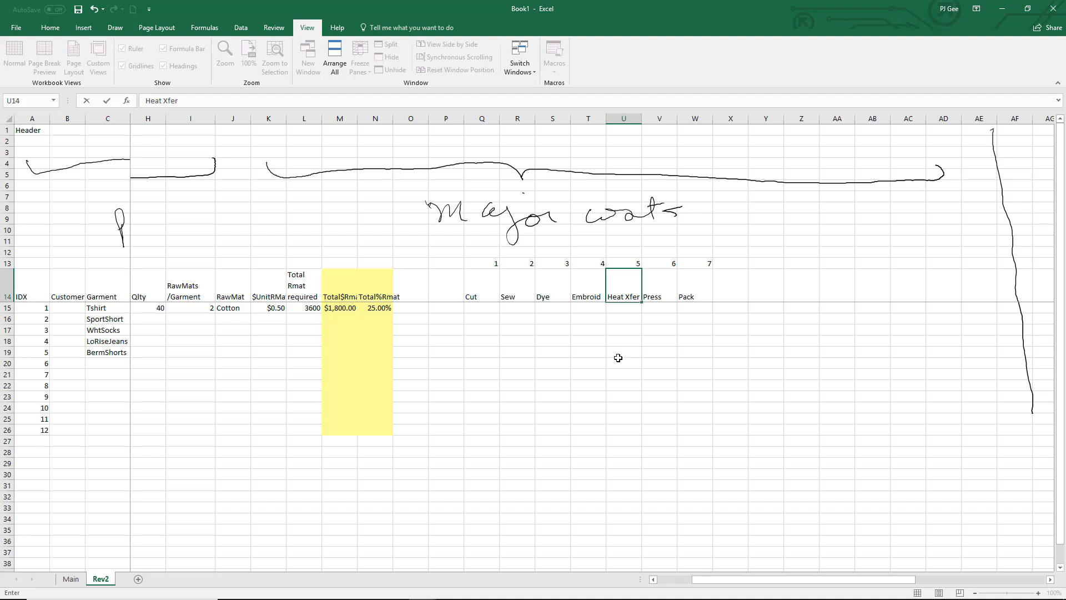
drag(616, 356, 617, 362)
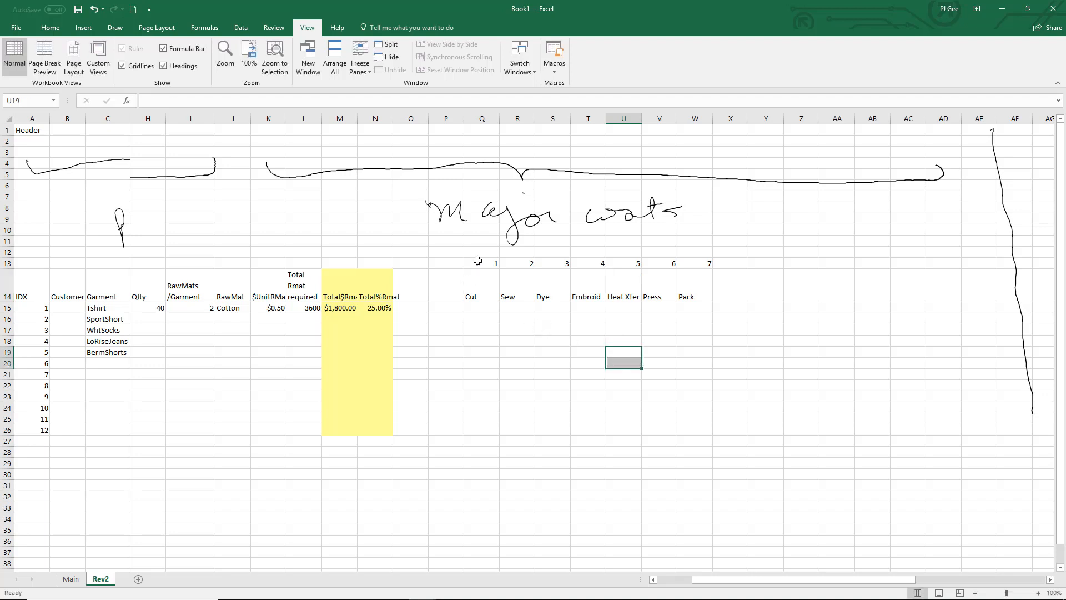
Center the production task numbers and headings in Q13:W14 and fill the block with the darkest blue-gray theme color
drag(478, 261, 692, 292)
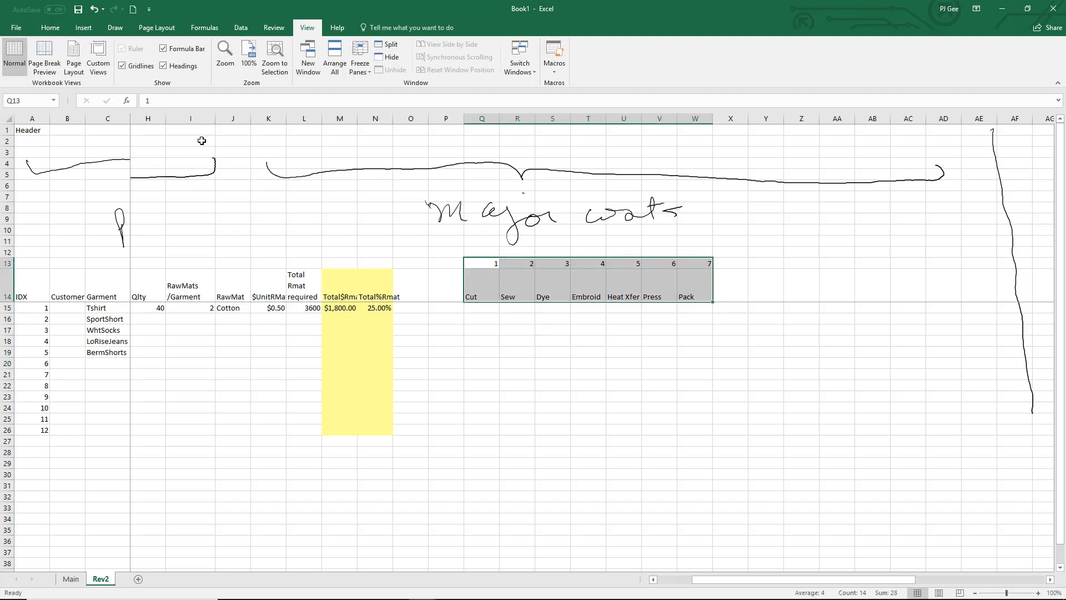
click(55, 29)
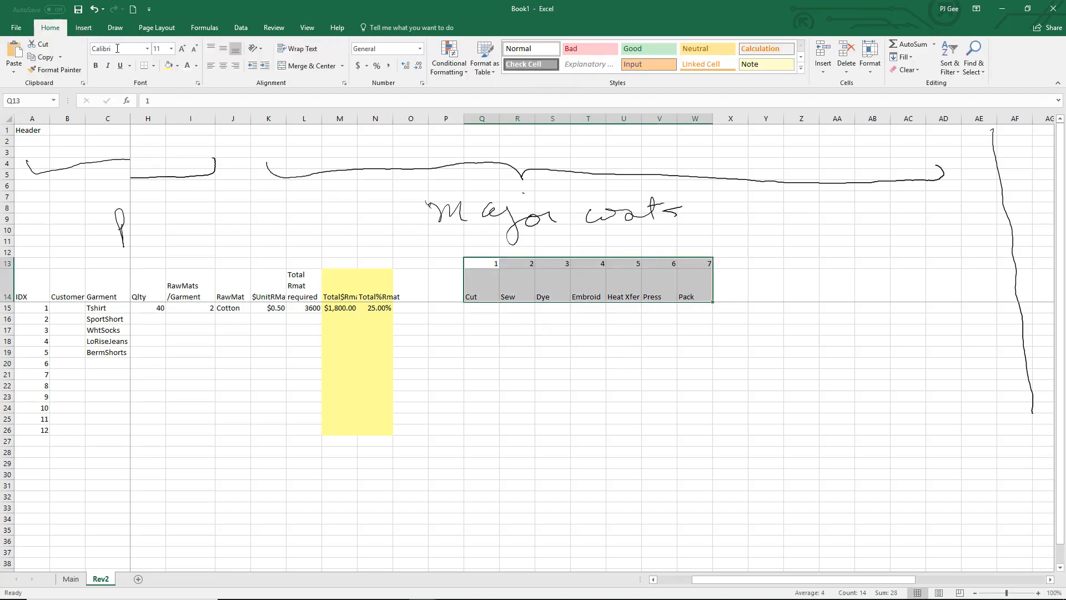
click(222, 67)
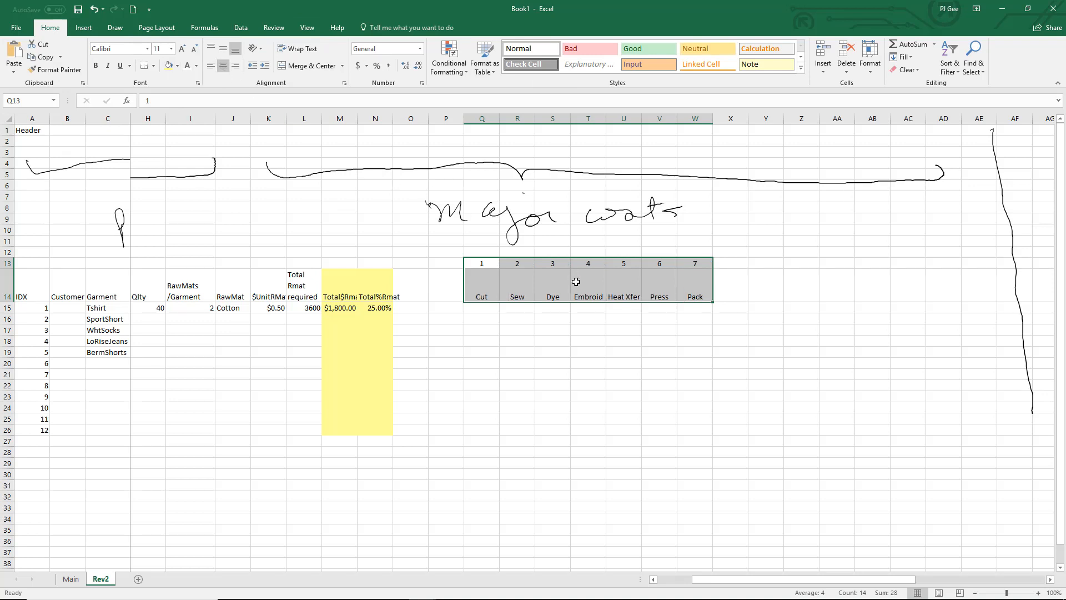
click(176, 68)
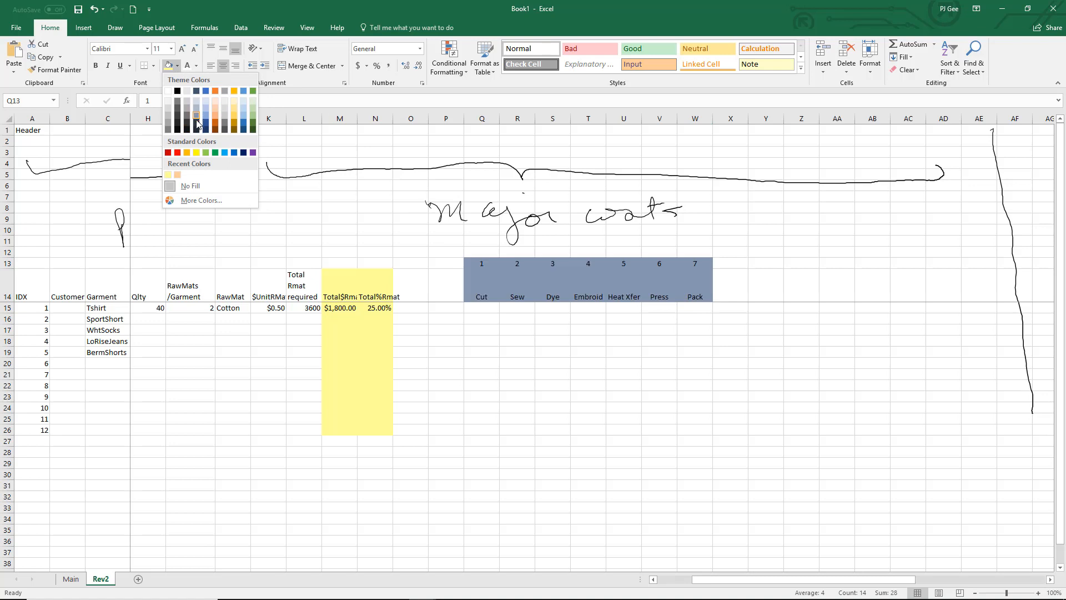
click(197, 129)
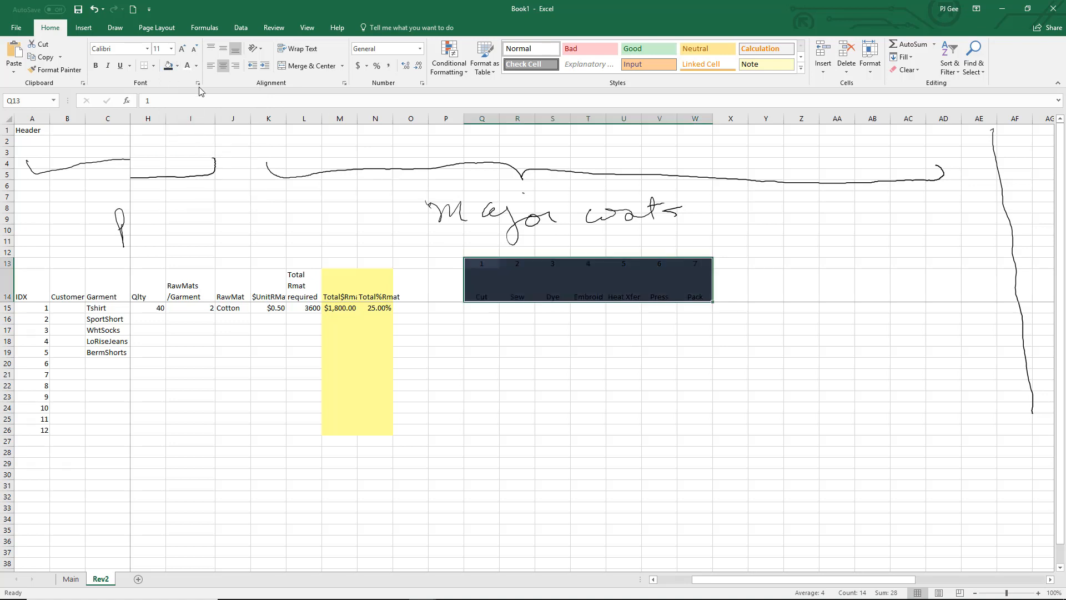
Make the text of the production task header block Q13:W14 white and bold
click(187, 66)
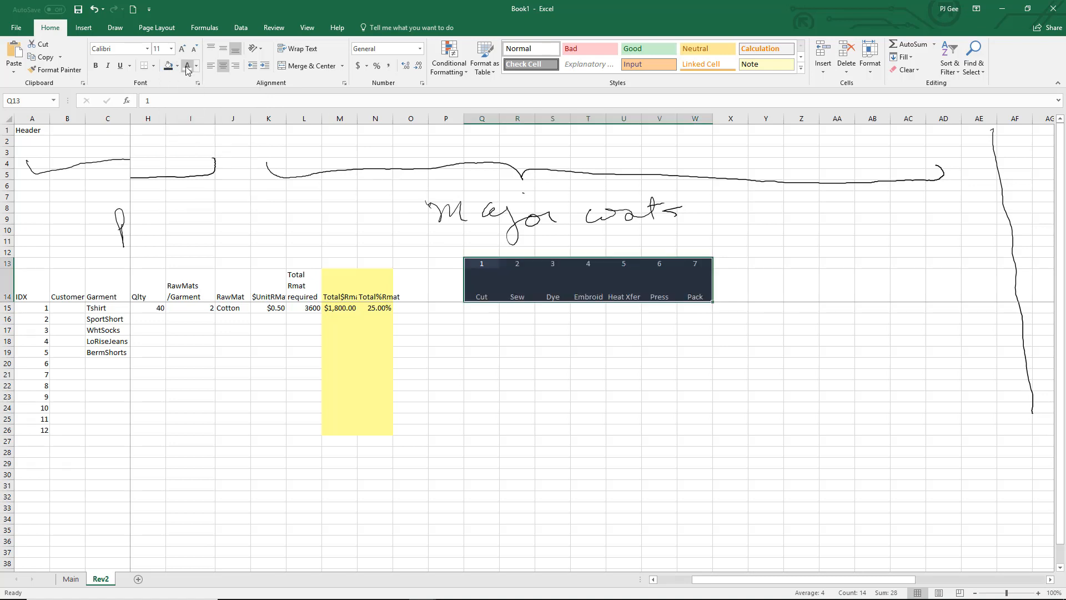
click(95, 65)
click(521, 370)
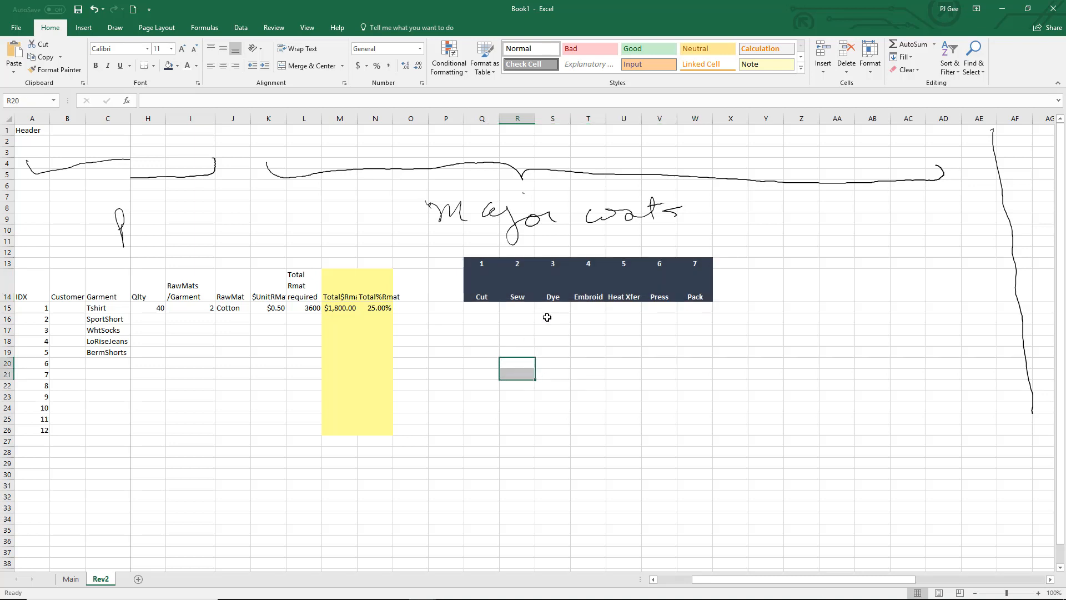
drag(486, 271, 692, 295)
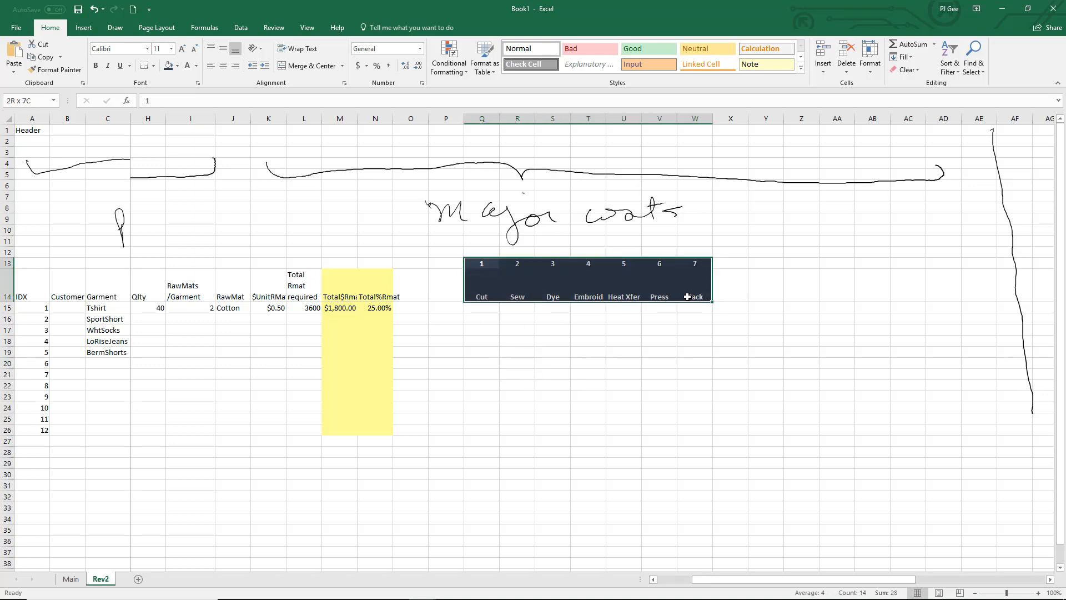
click(575, 423)
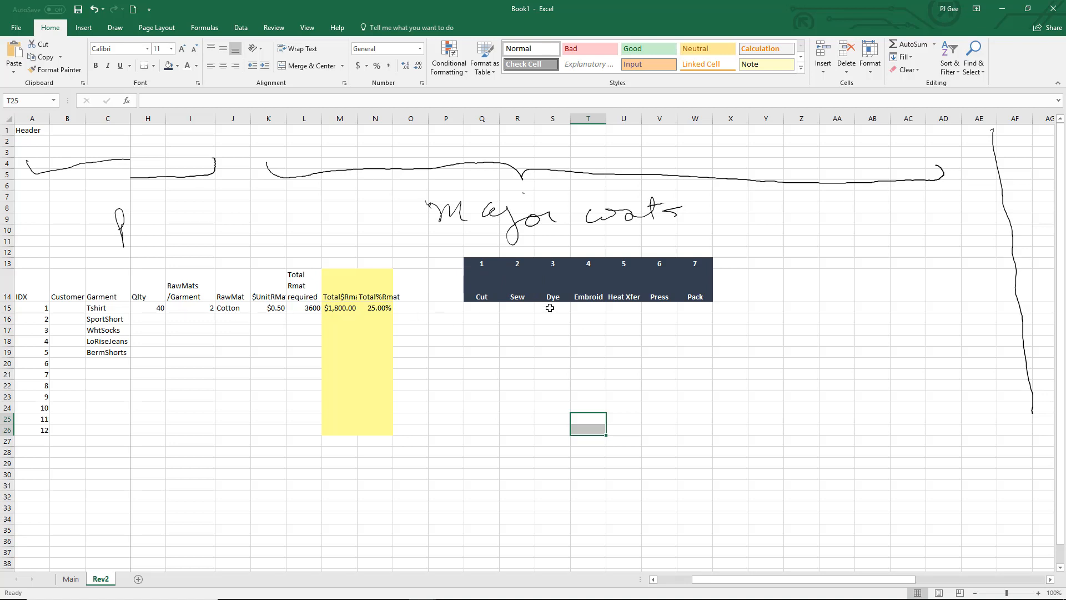
Shade the Tshirt row's unused Dye, Embroid and Heat Xfer cells S15:U15 gray
drag(549, 308, 625, 313)
click(178, 66)
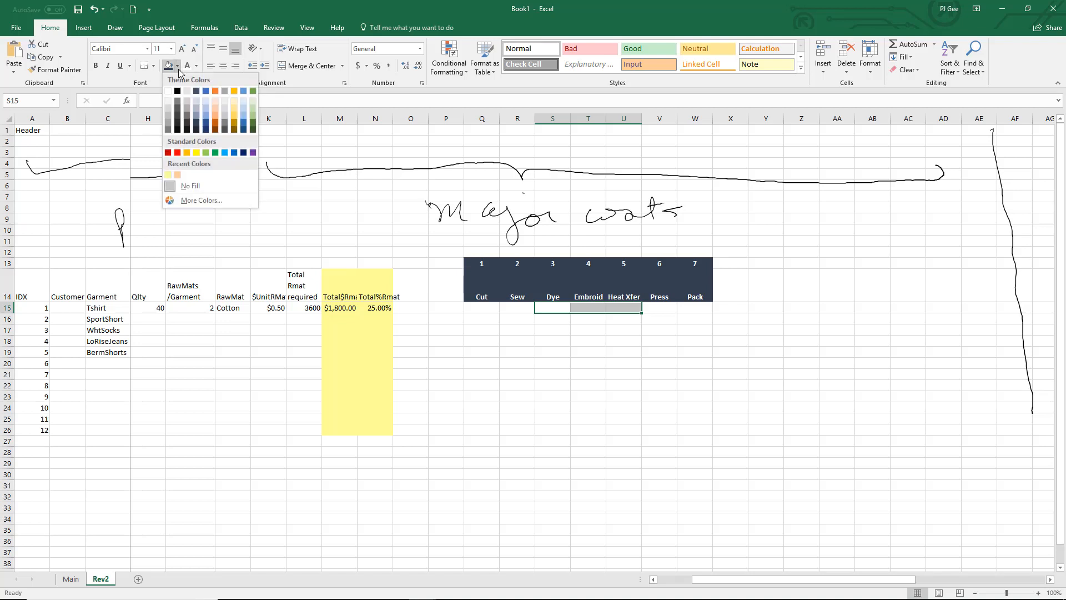
click(173, 117)
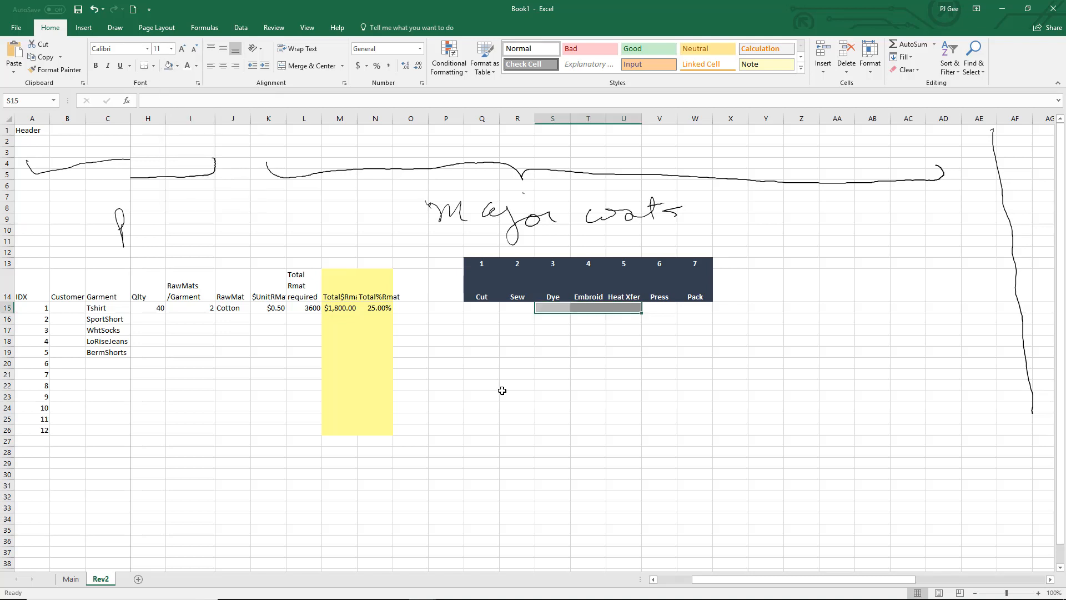
mouse_move(516, 386)
mouse_down()
mouse_move(508, 393)
mouse_move(516, 396)
mouse_up()
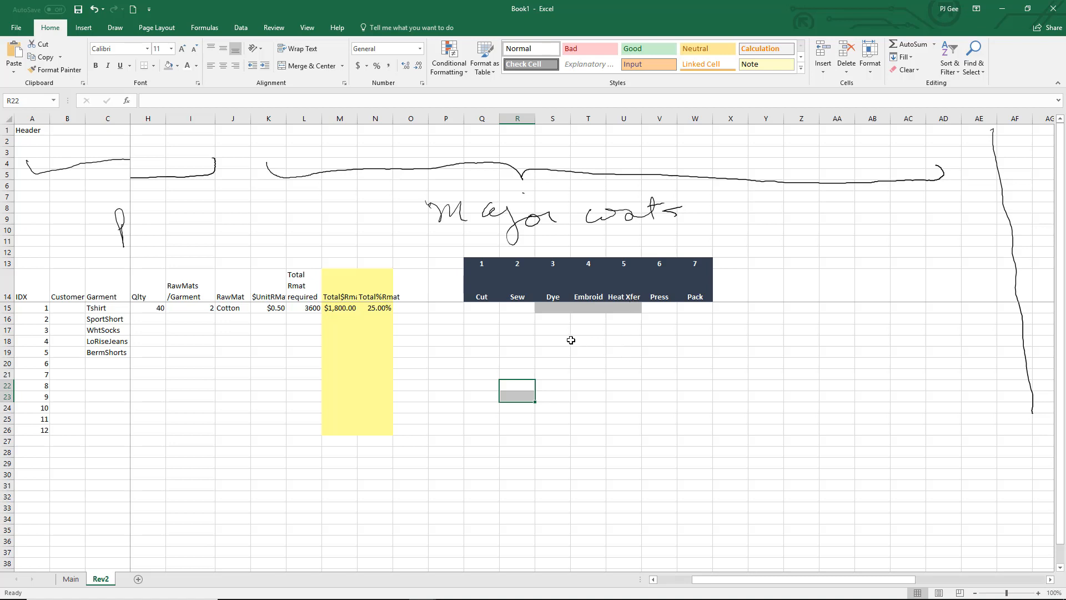
click(484, 311)
click(518, 310)
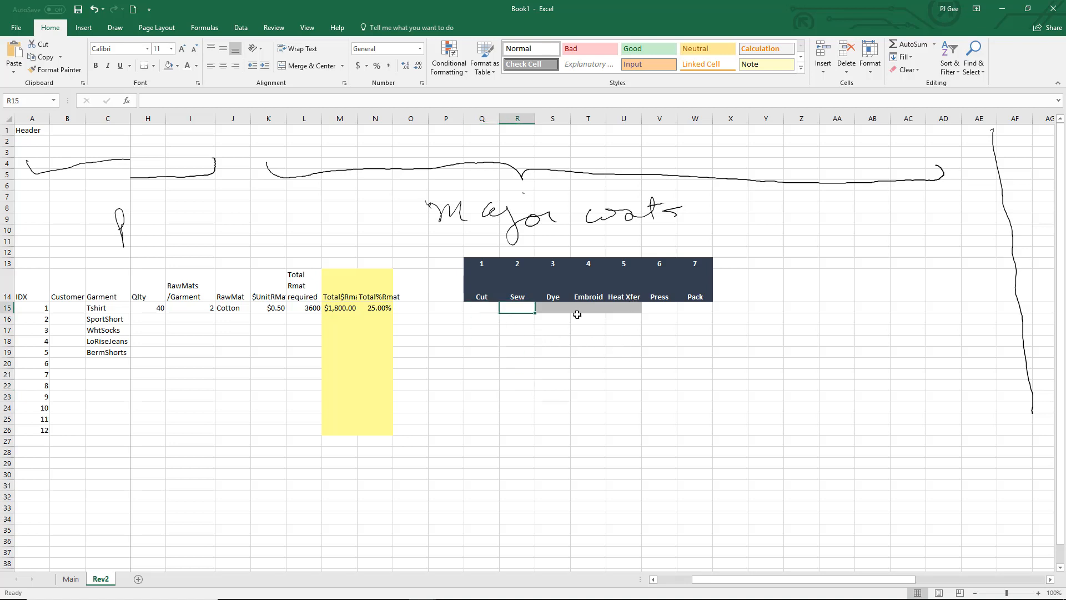
click(665, 310)
click(696, 315)
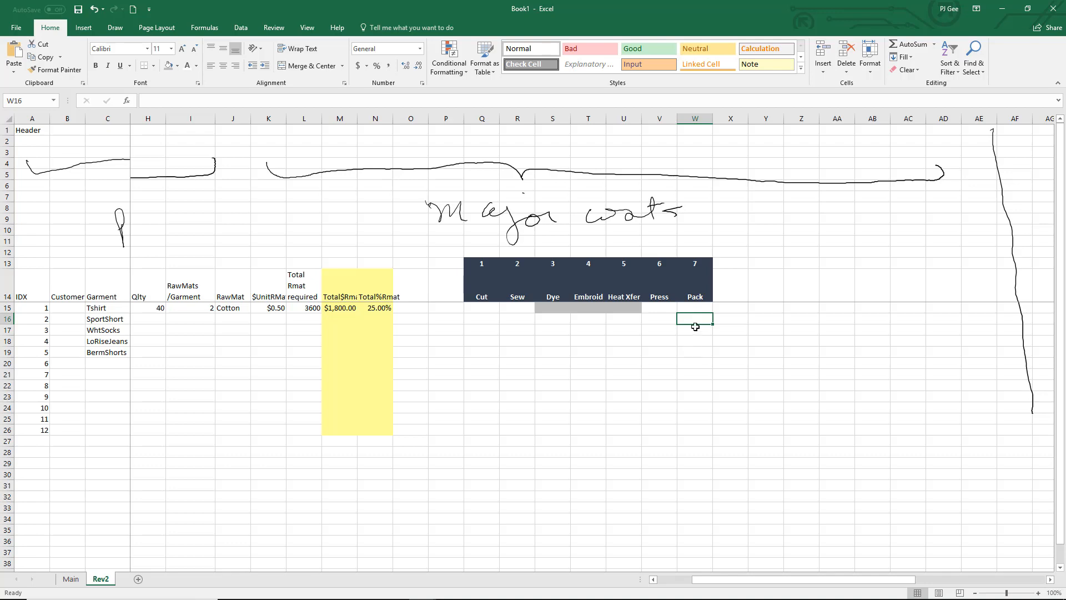
click(694, 309)
Switch to the MHPractice simulation and examine the cost per operation of the cutter, sewing, packer and pressing stations on the production floor
key(alt+Tab)
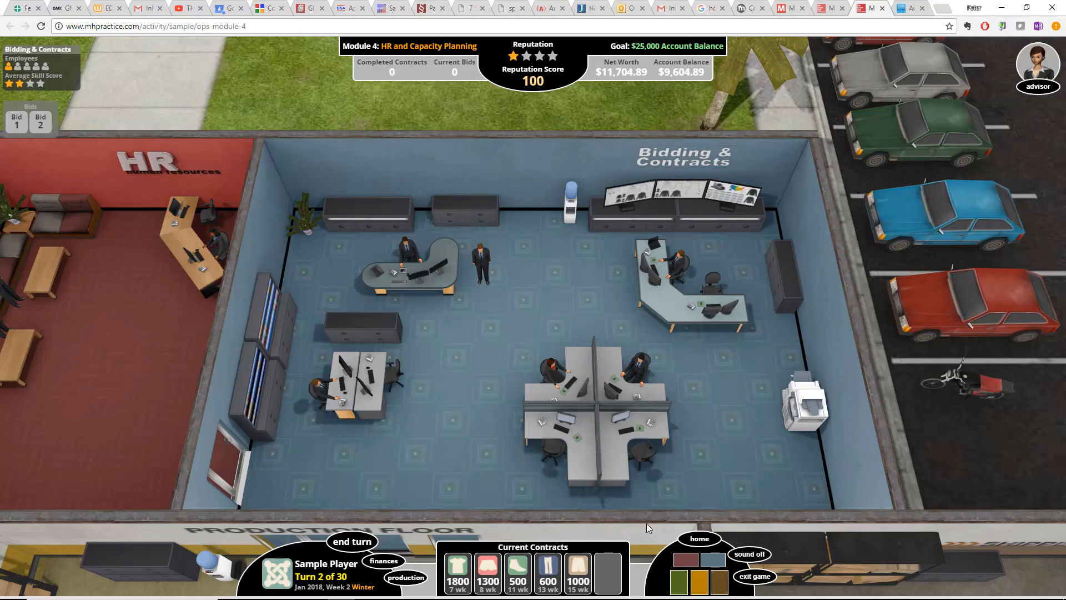
click(700, 582)
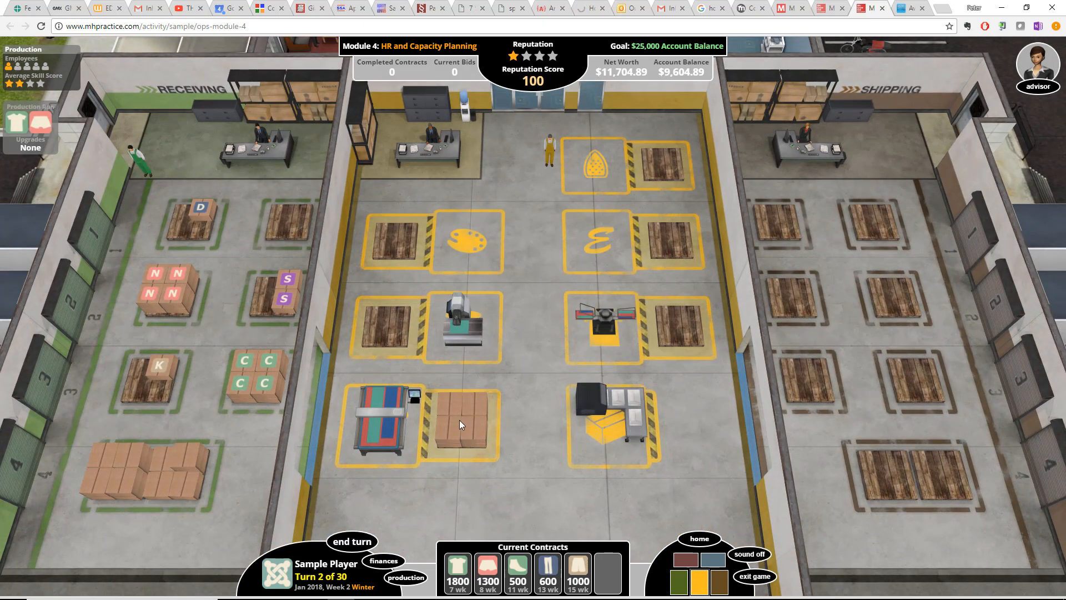
click(455, 337)
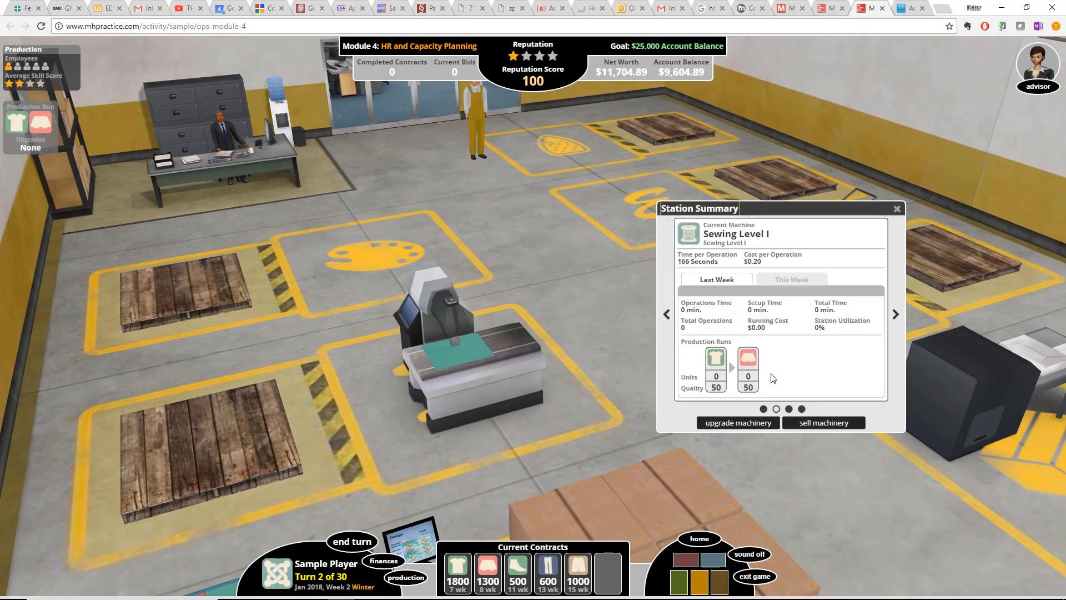
click(764, 409)
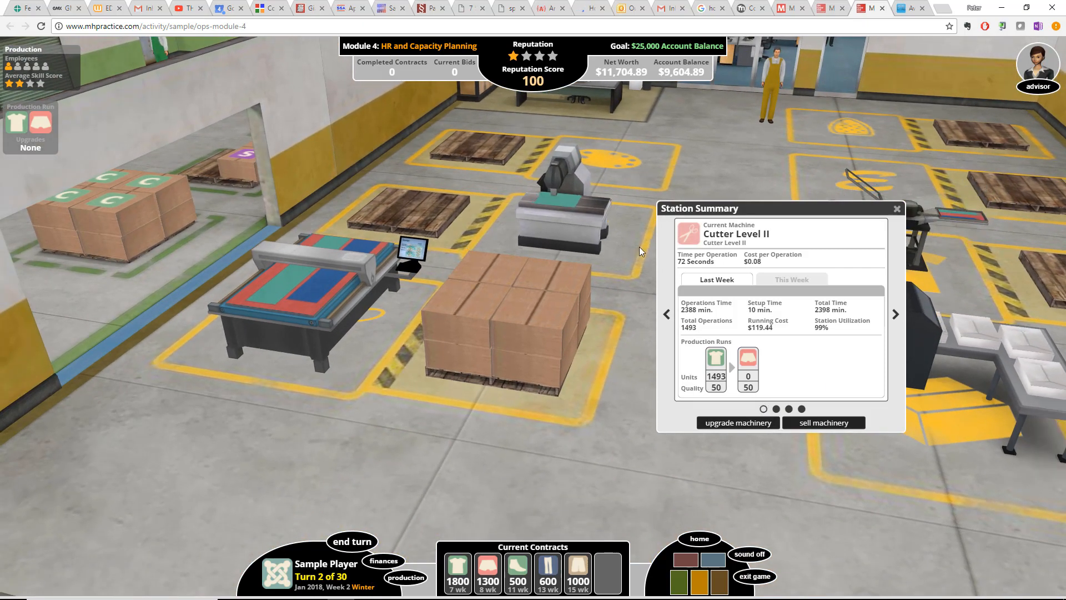
click(776, 409)
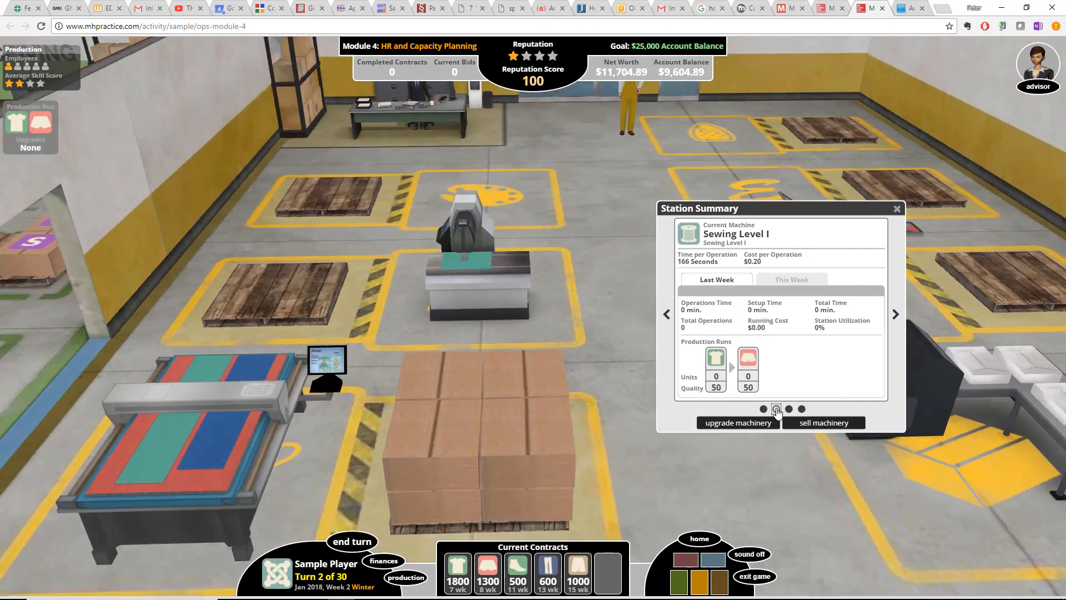
click(789, 408)
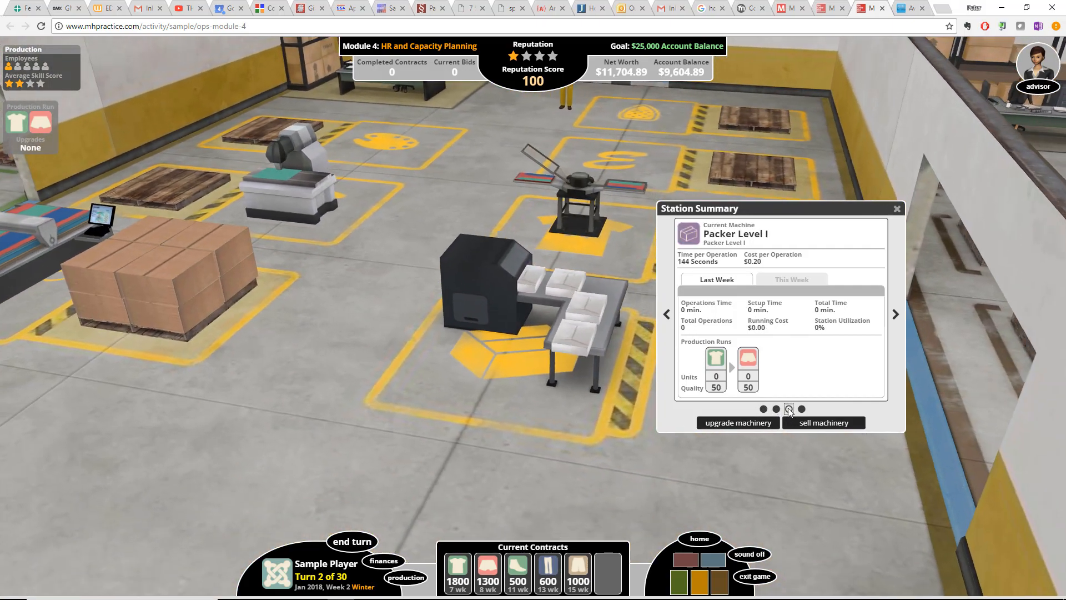
click(802, 409)
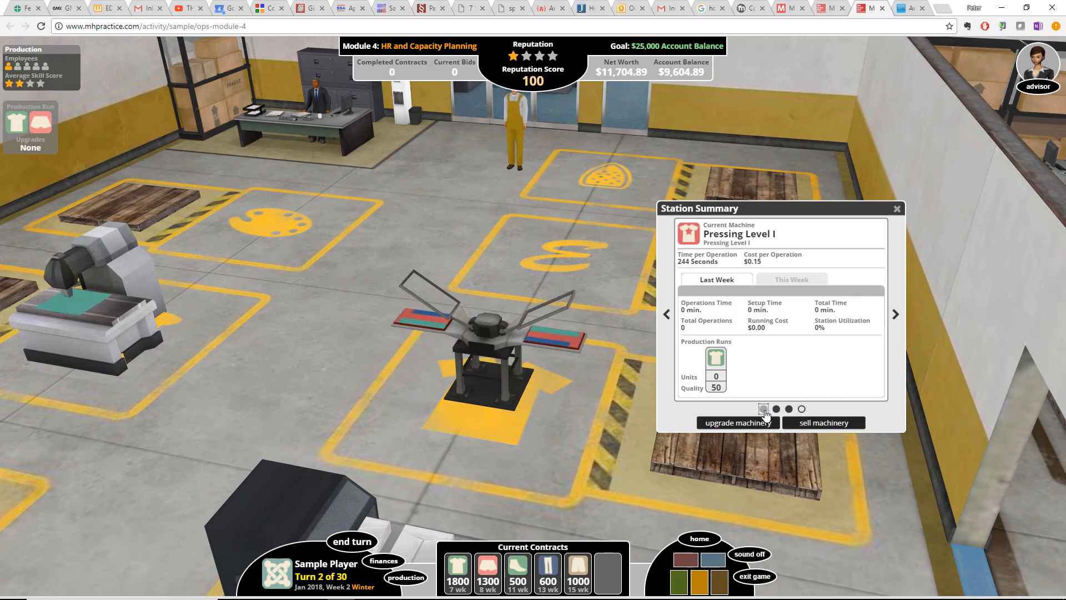
click(764, 409)
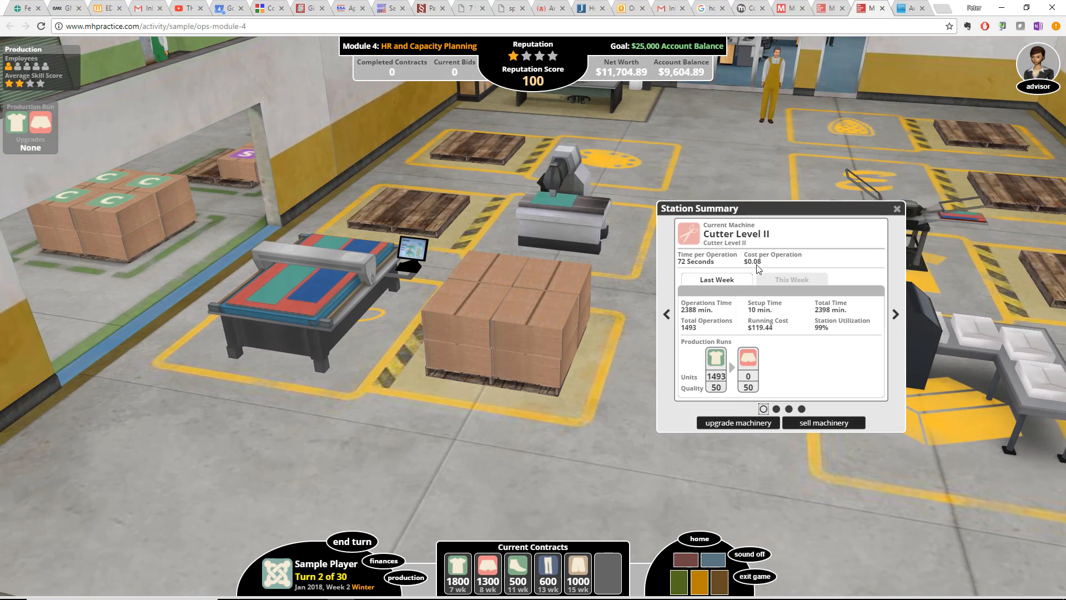
click(776, 409)
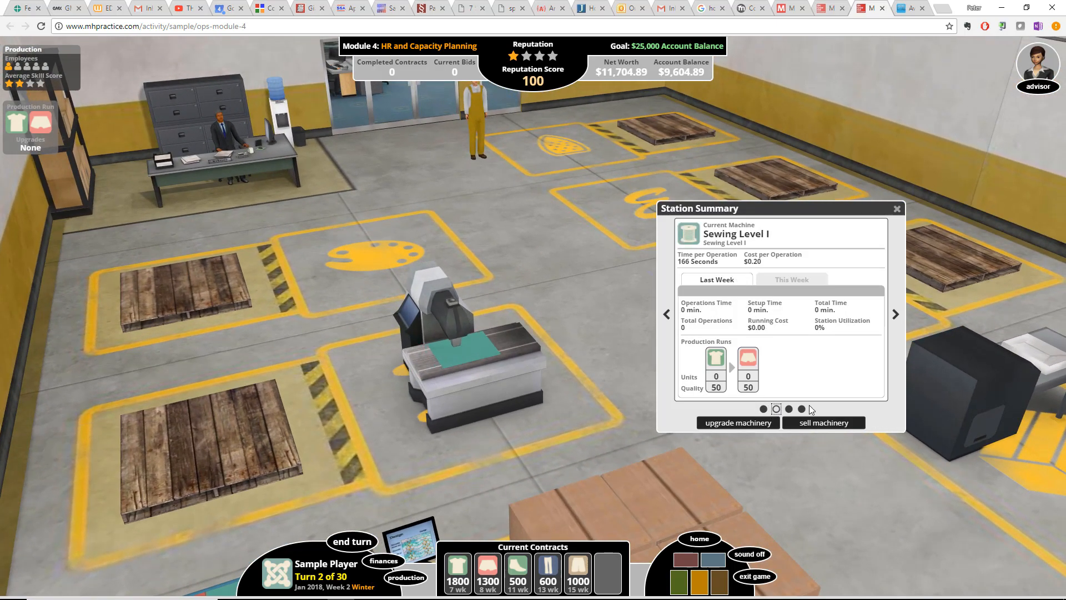
click(789, 409)
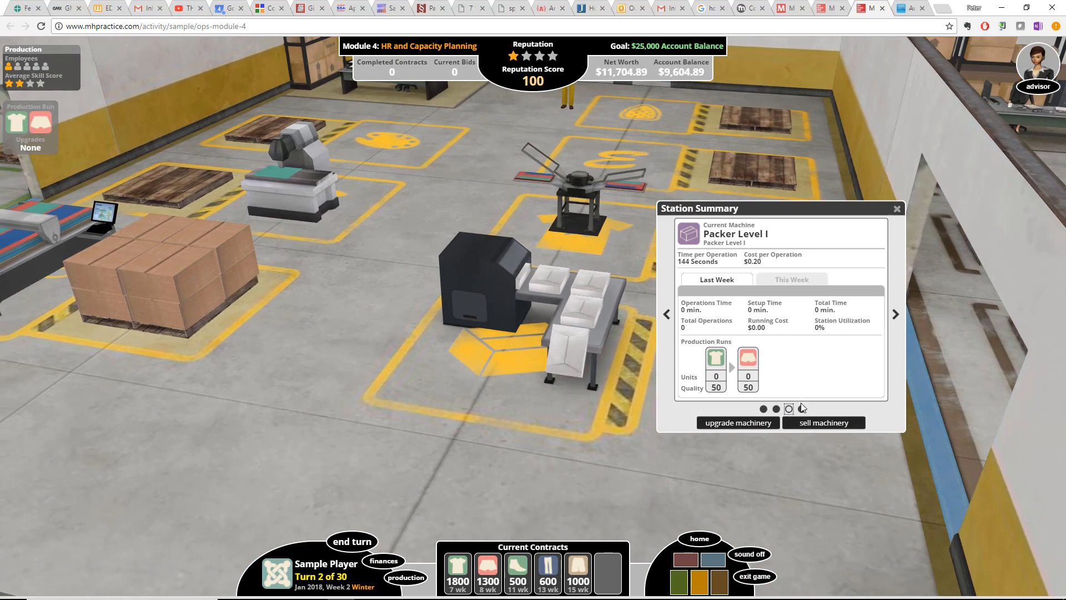
click(802, 409)
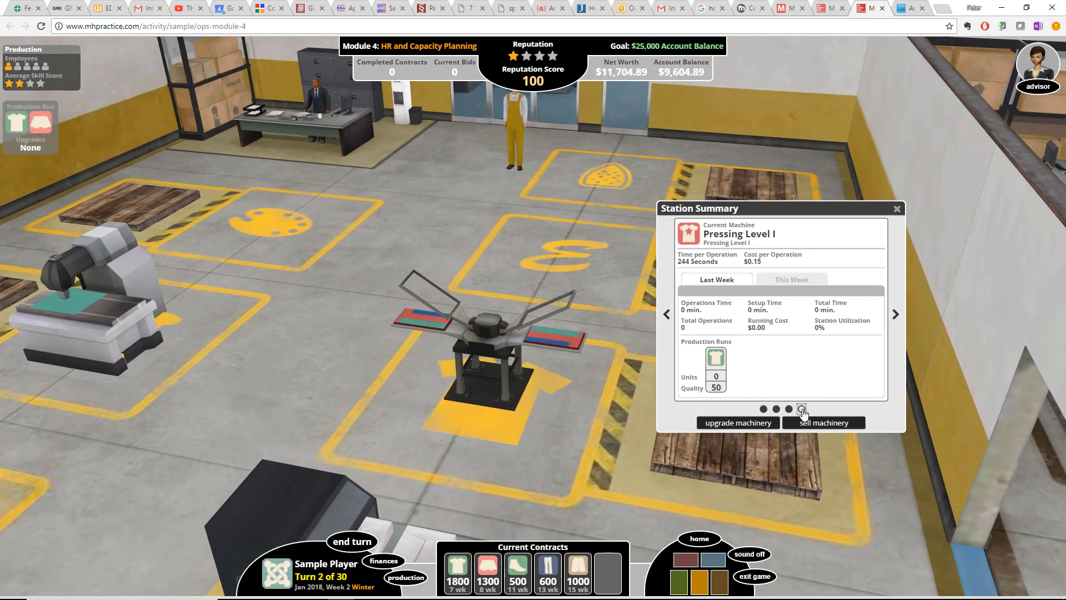
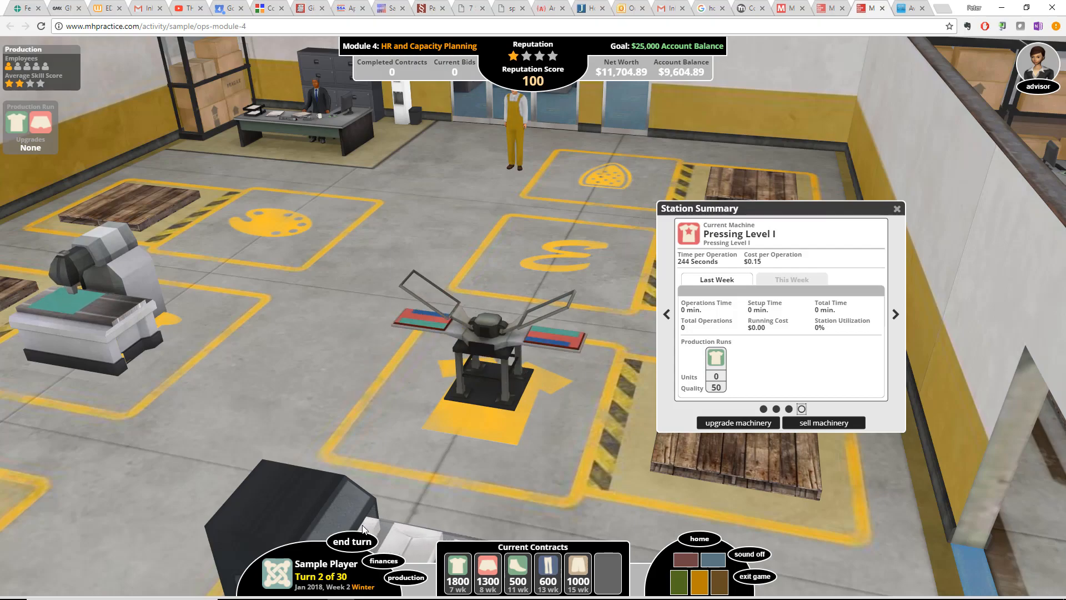
Switch back to the Excel workbook and enter the Tshirt costs per operation: .08 for Cut in Q15 and .20 for Sew in R15
key(alt+Tab)
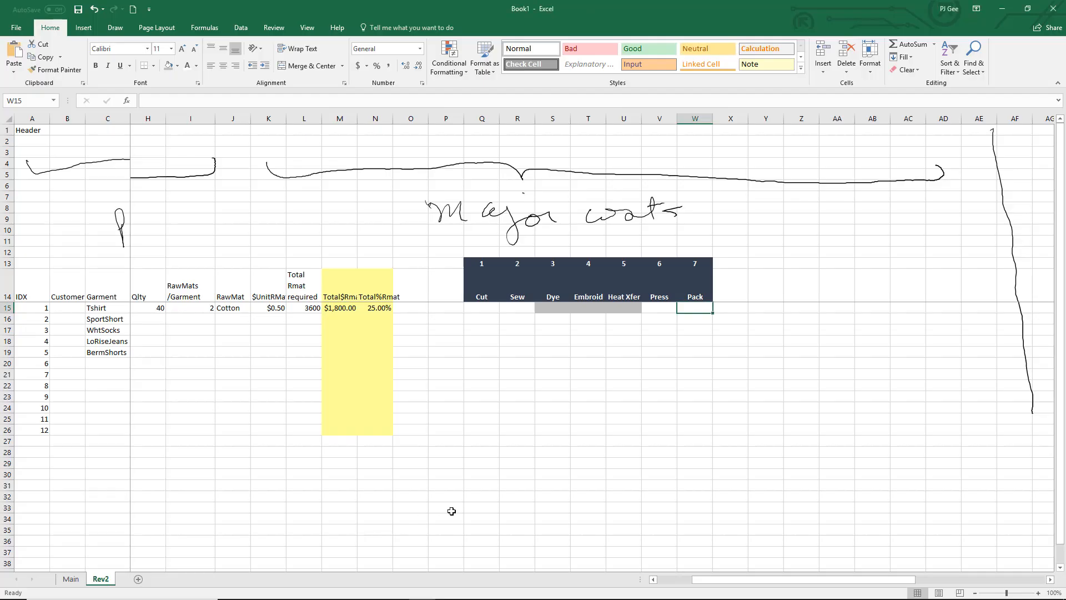
click(485, 307)
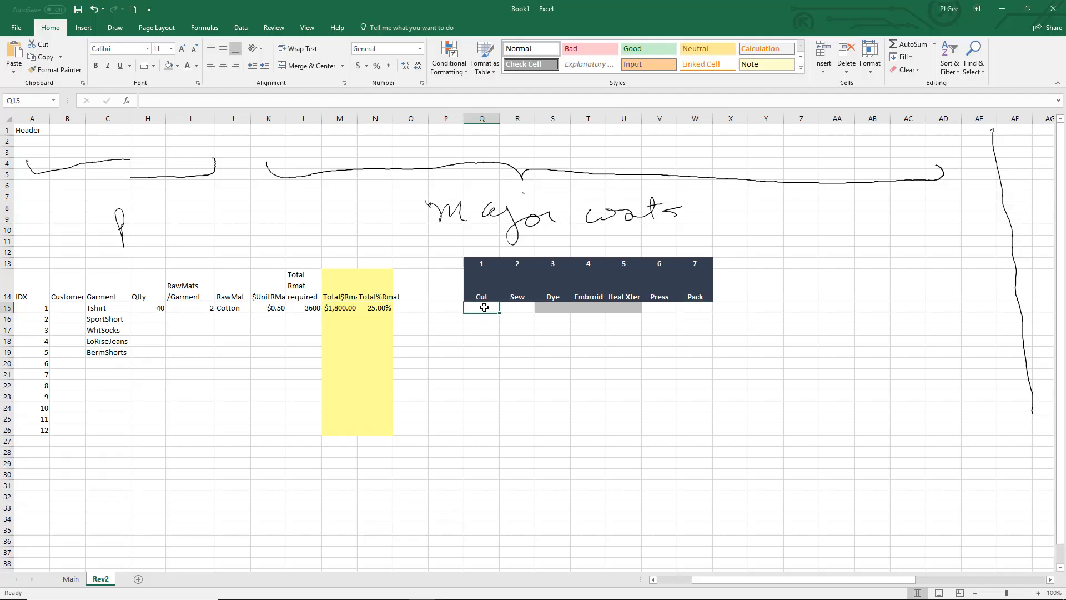
text(.08)
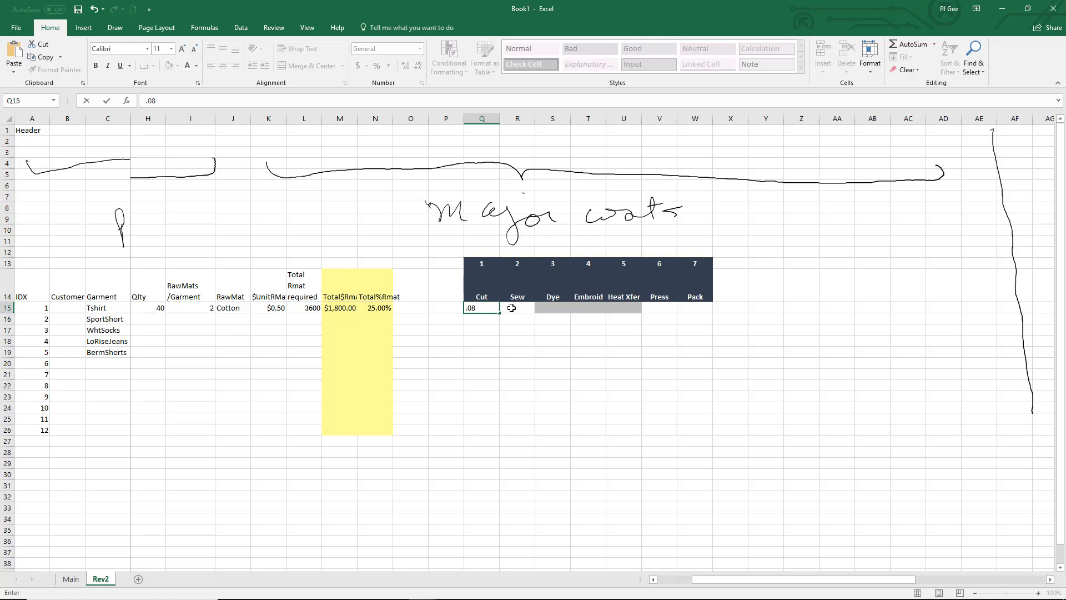
click(515, 308)
text(.)
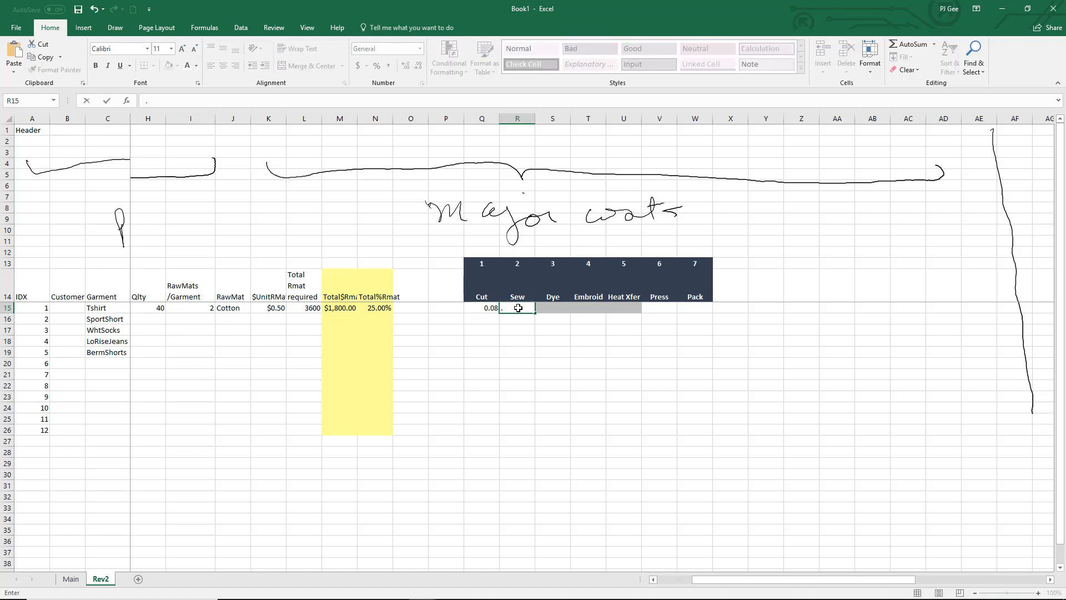
text(20)
Enter the Tshirt costs .15 for Press in V15 and .20 for Pack in W15, checking the packer station's cost in the simulation
click(664, 311)
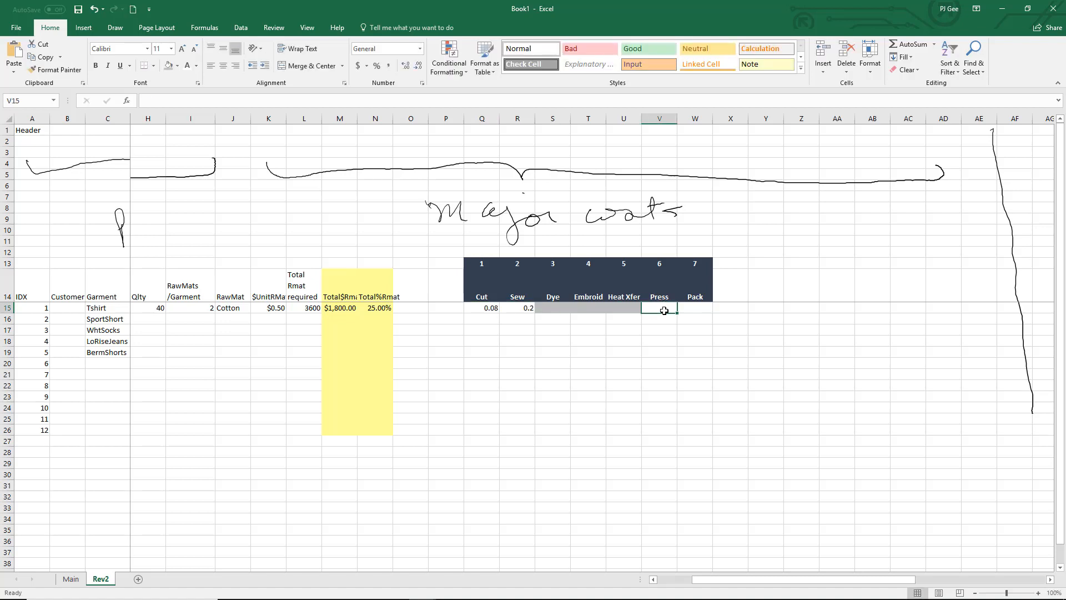
text(.15)
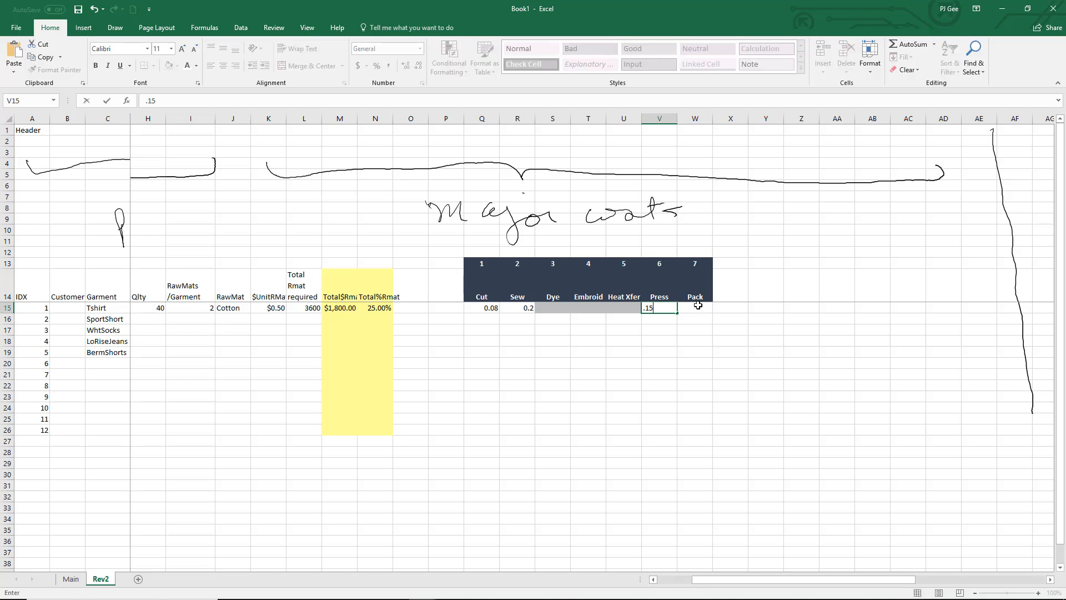
click(698, 305)
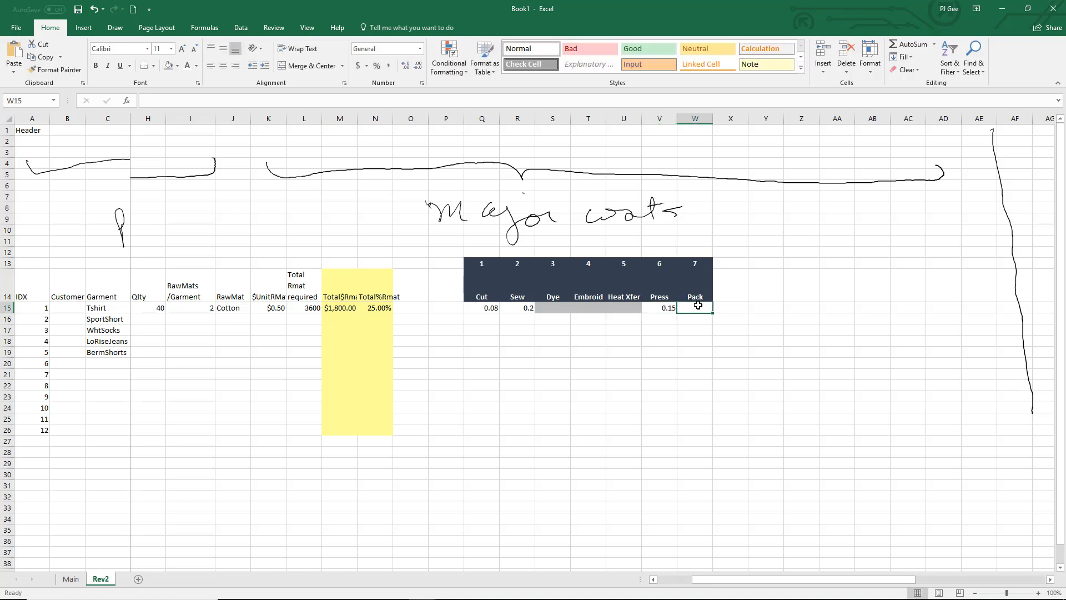
text(.)
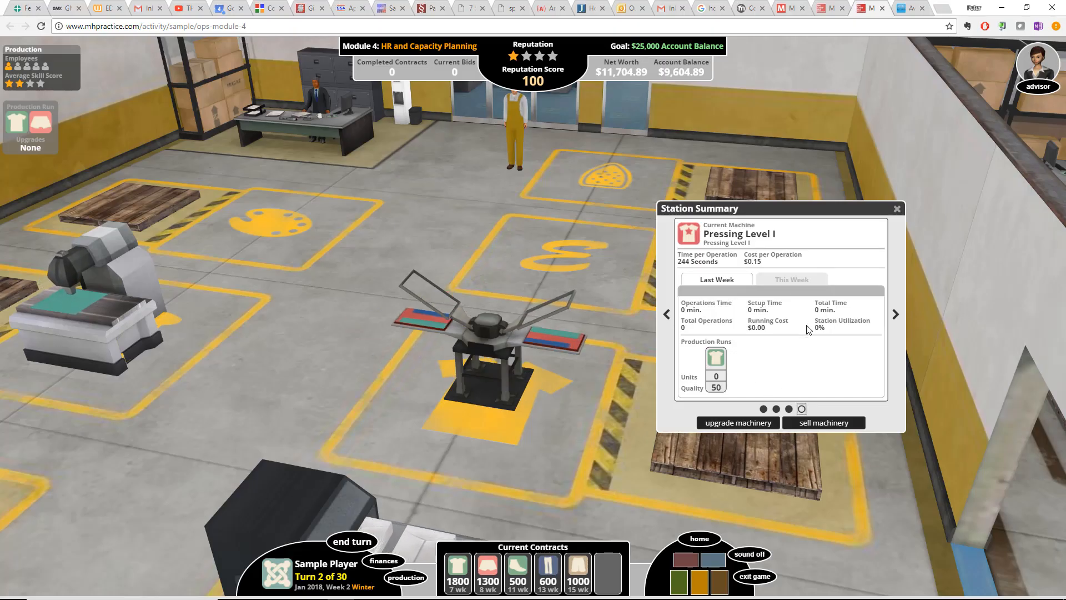
click(789, 409)
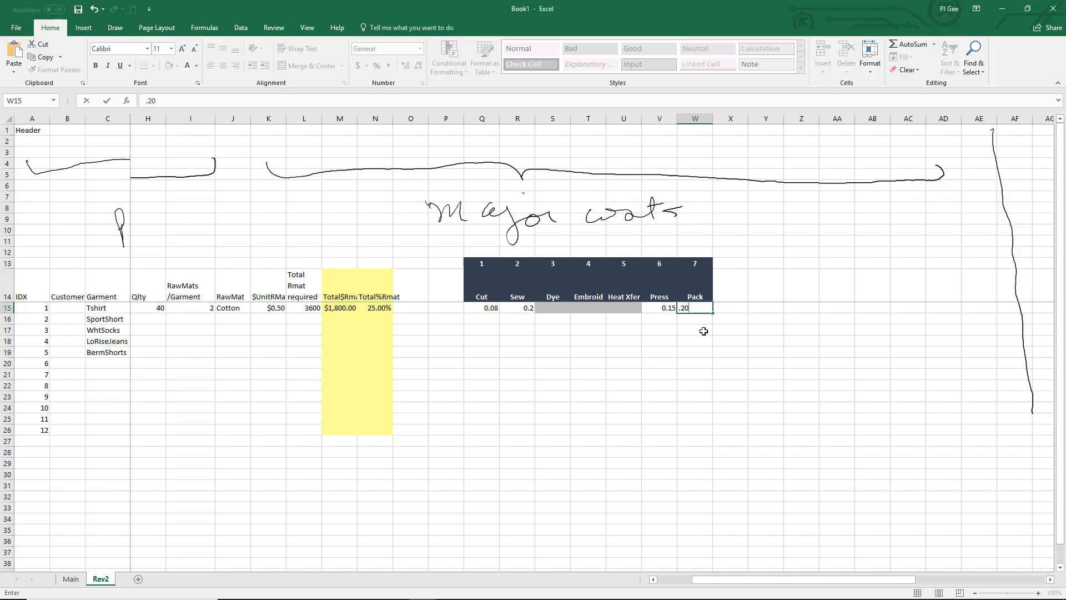
Total the Tshirt row's operation costs in X15 with a SUM over Q15:W15
click(714, 331)
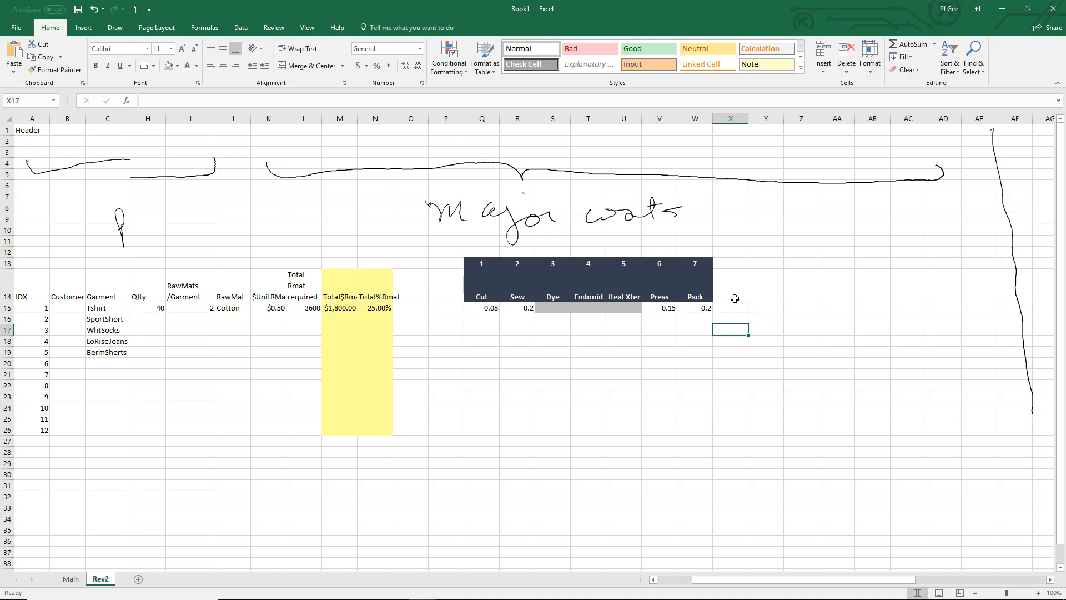
drag(774, 579, 701, 595)
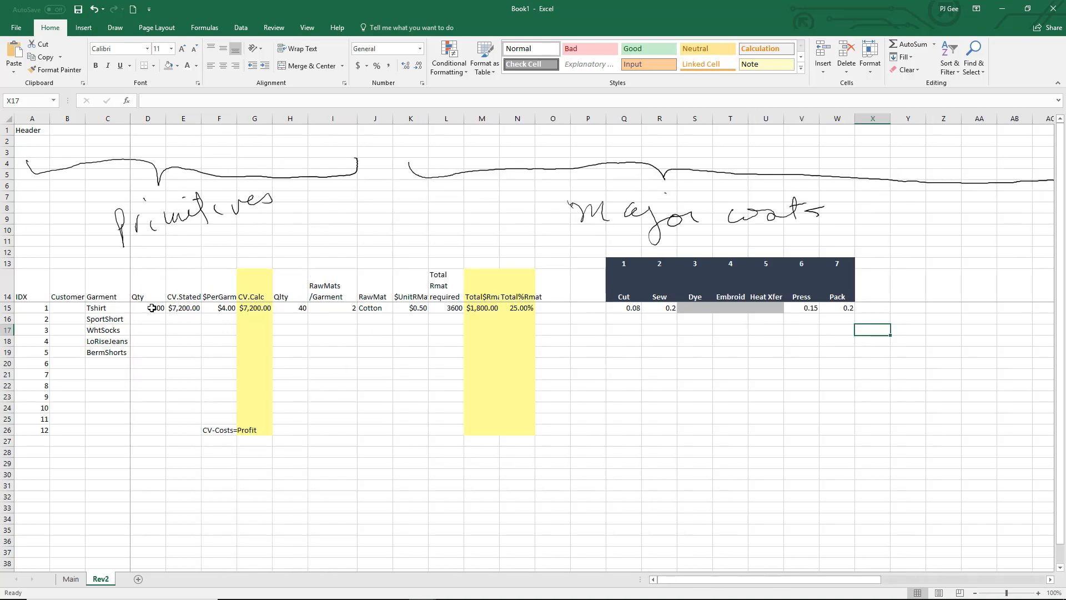
drag(807, 579, 859, 579)
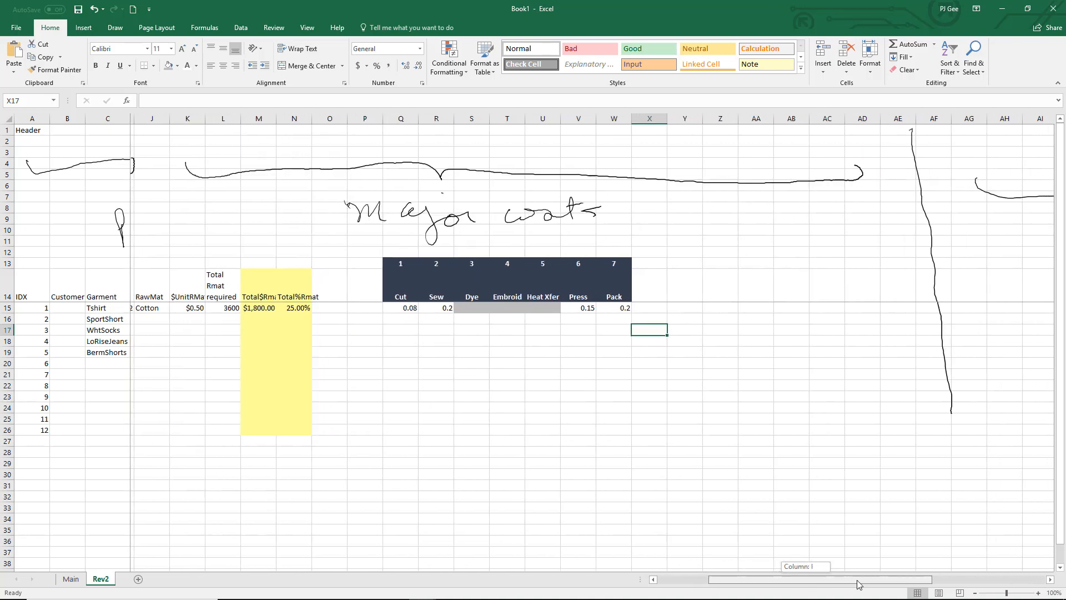
click(654, 309)
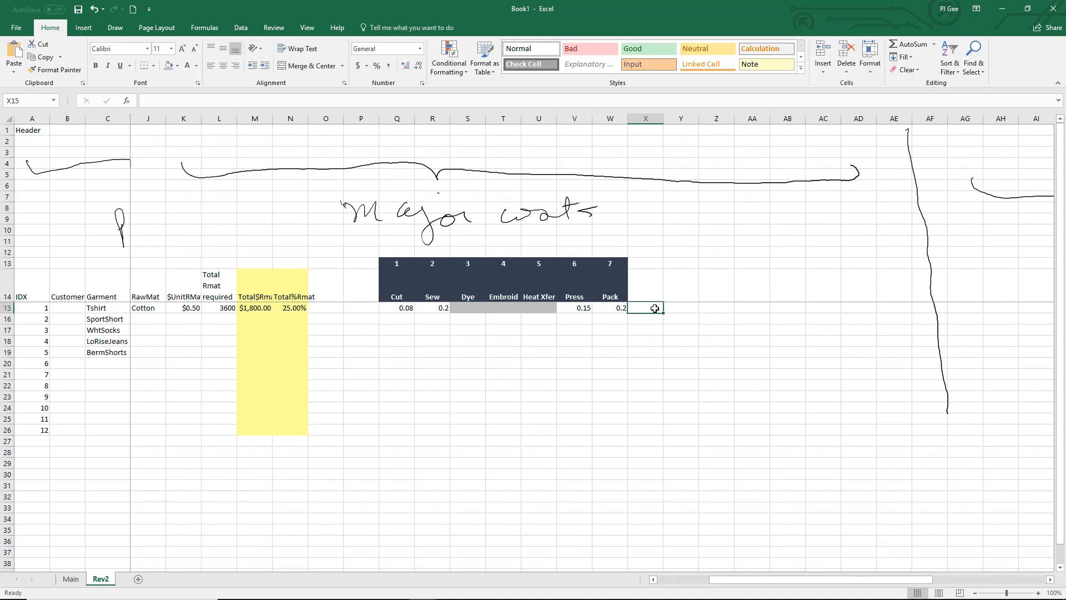
key(alt+equal)
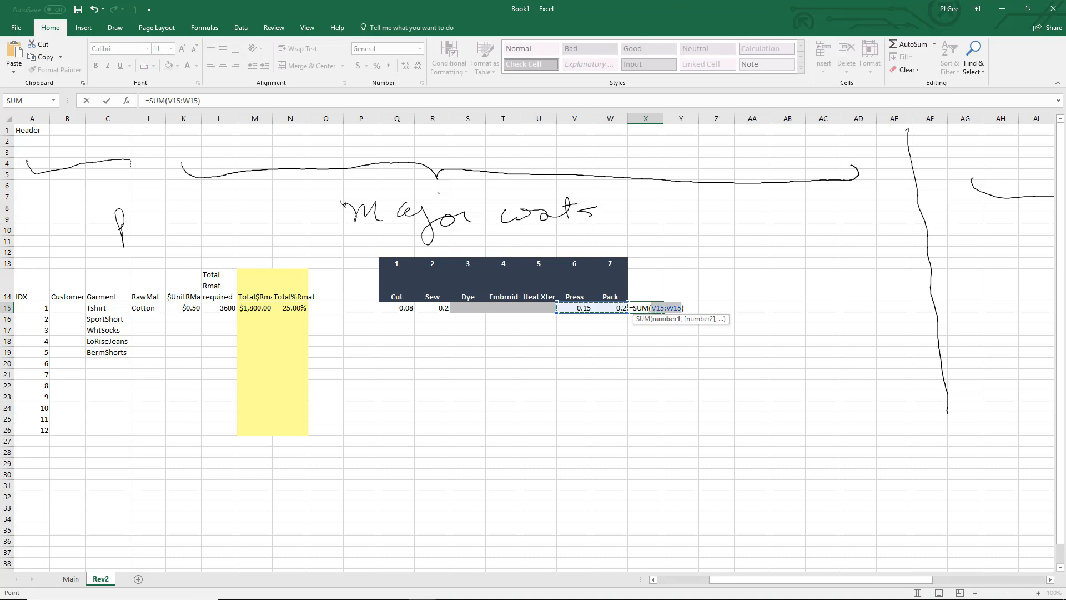
click(620, 308)
drag(620, 308, 405, 309)
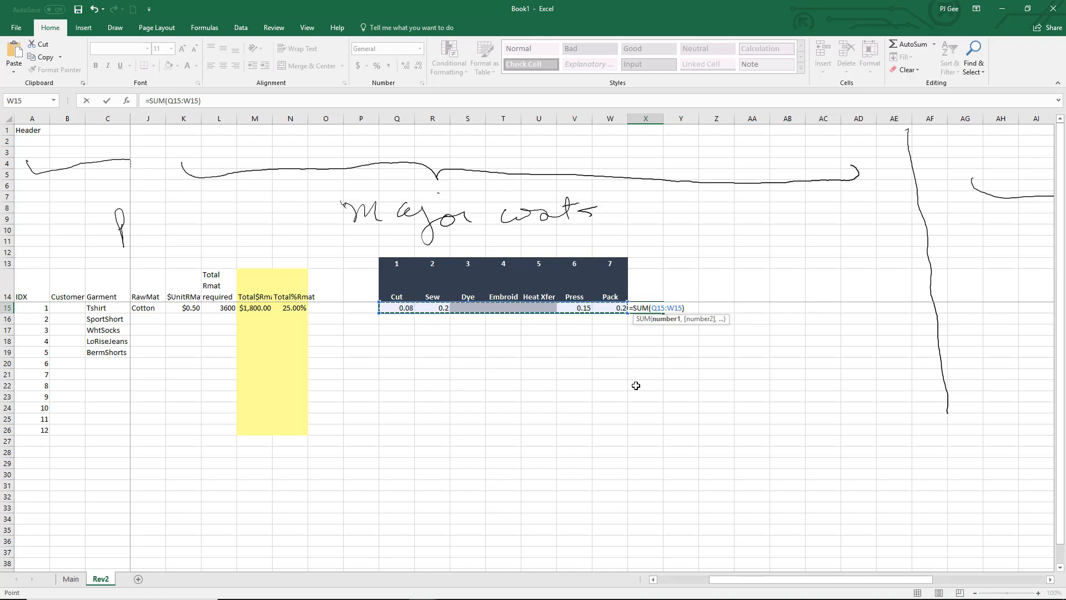
key(Return)
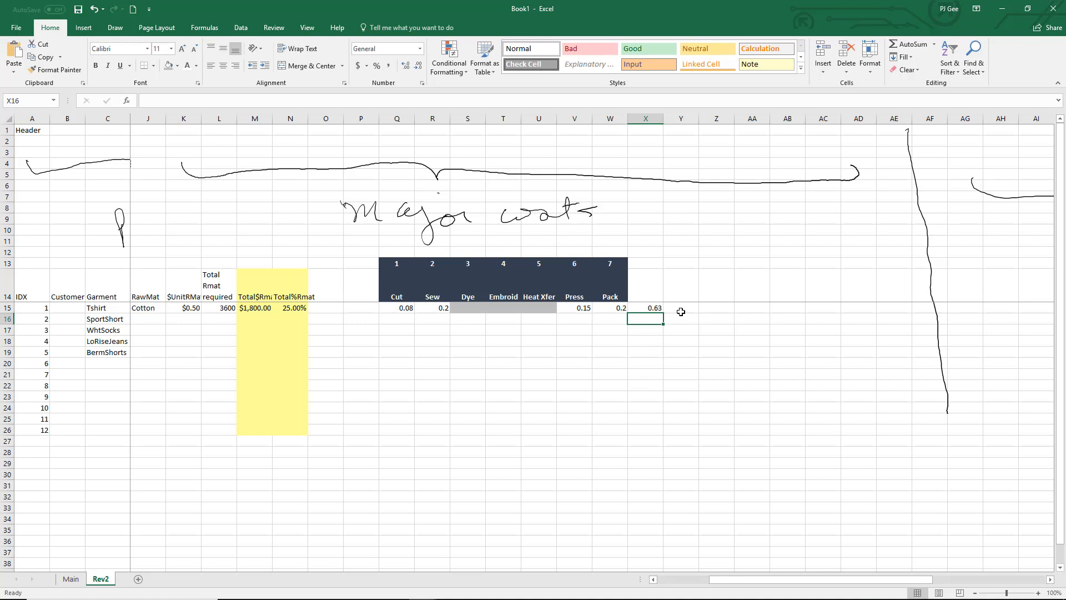
Format the Tshirt operation costs and their total in Q15:X15 as currency with the $ symbol and two decimal places
drag(394, 310, 645, 307)
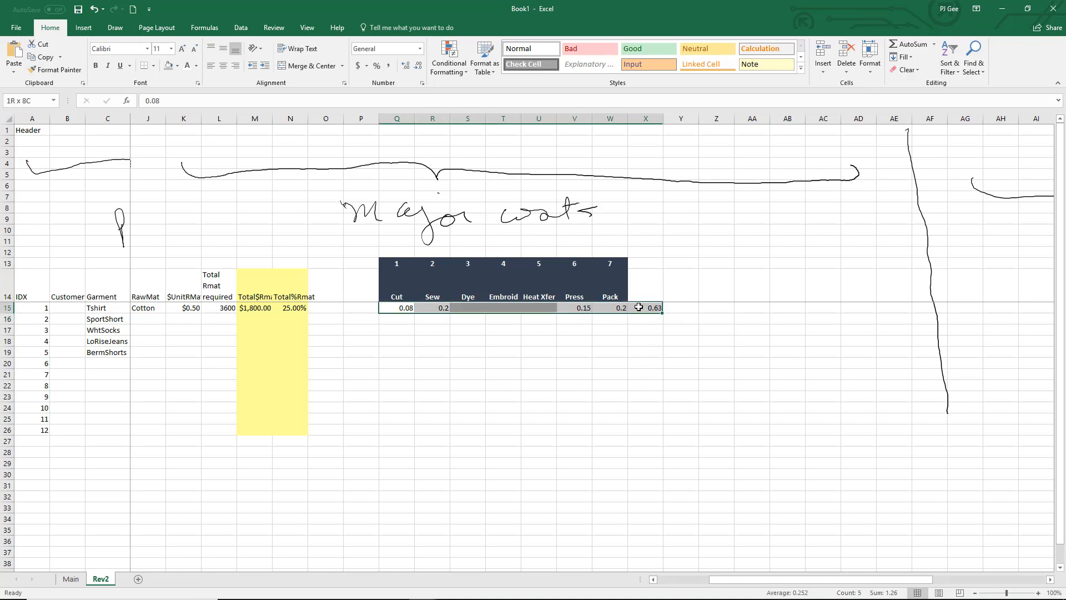
click(422, 84)
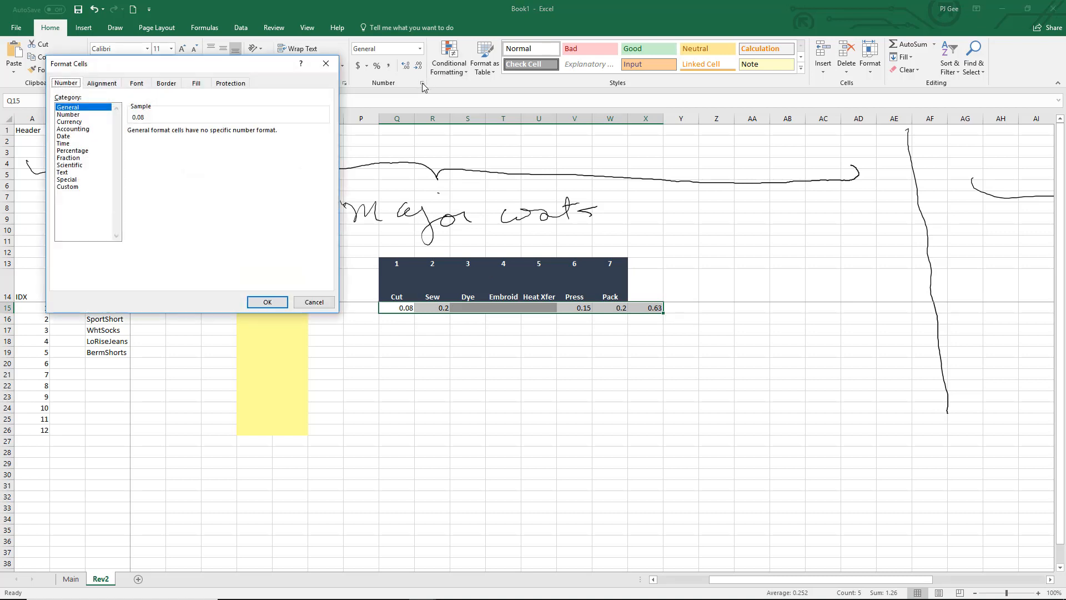
click(73, 122)
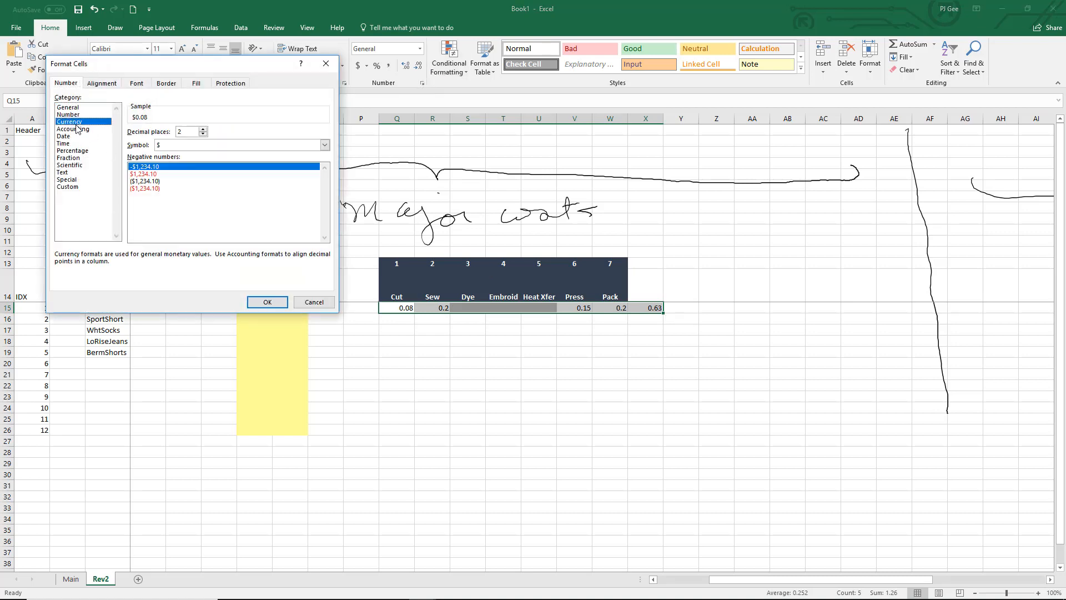
click(256, 302)
click(436, 408)
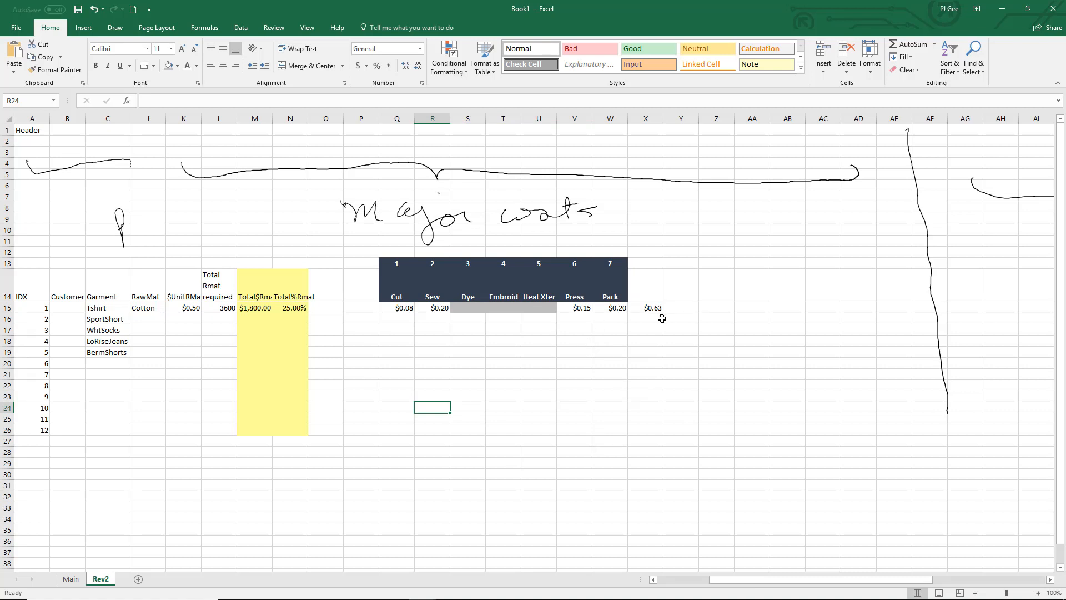
Enter the header $/Unit in X14 above the unit cost total and remove the cell's fill color
click(643, 293)
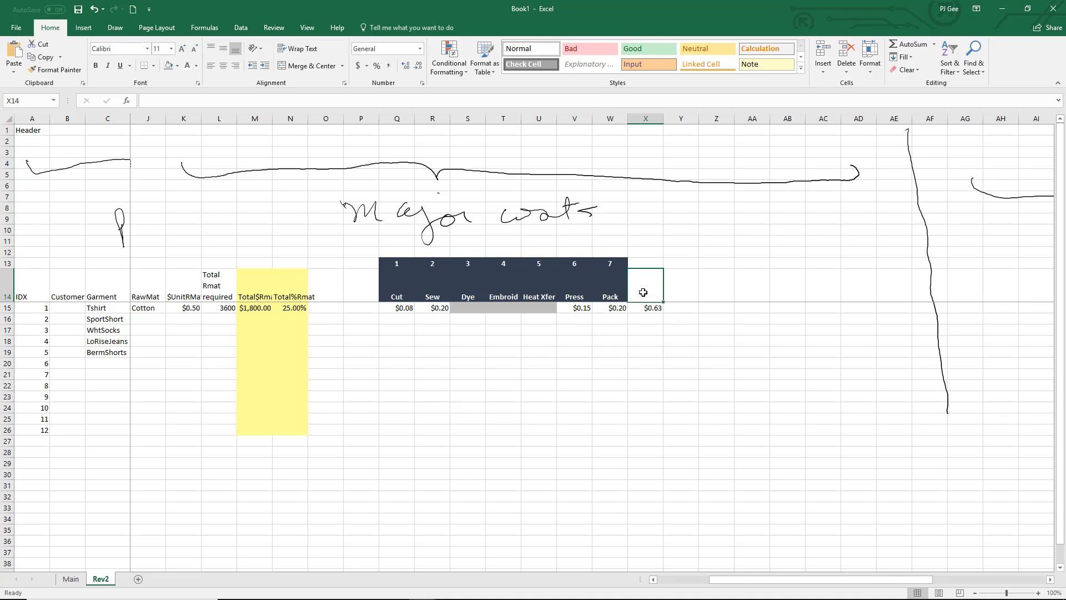
text($/Unit)
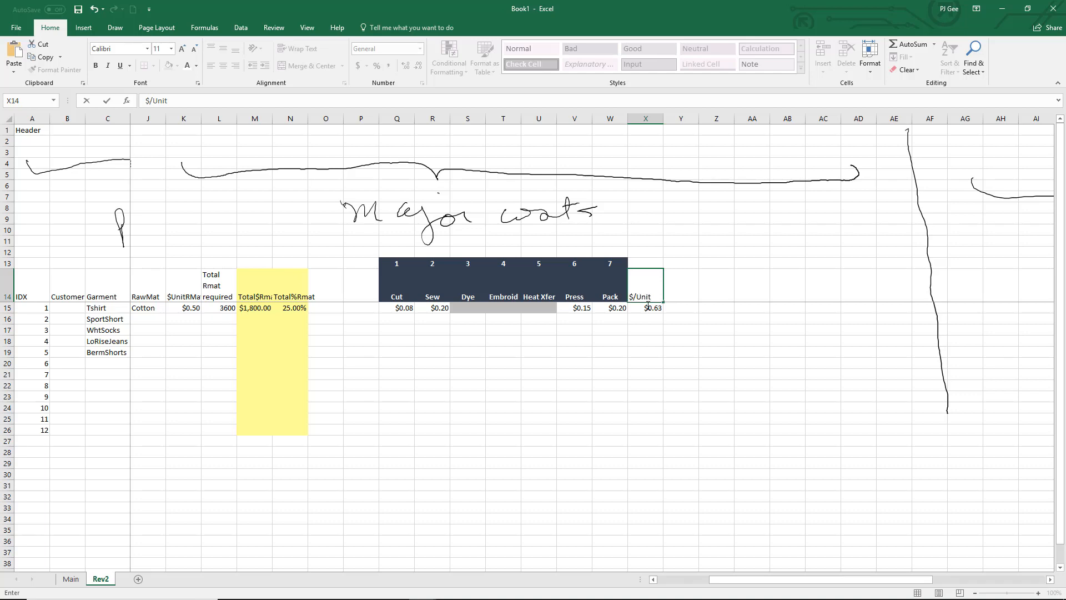
key(ctrl+Return)
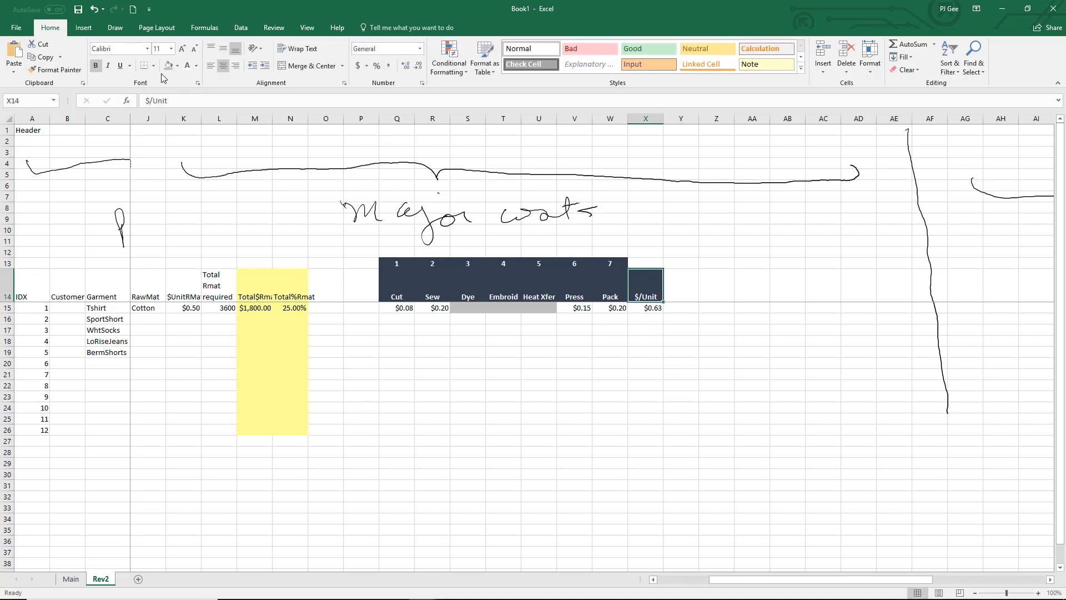
click(176, 67)
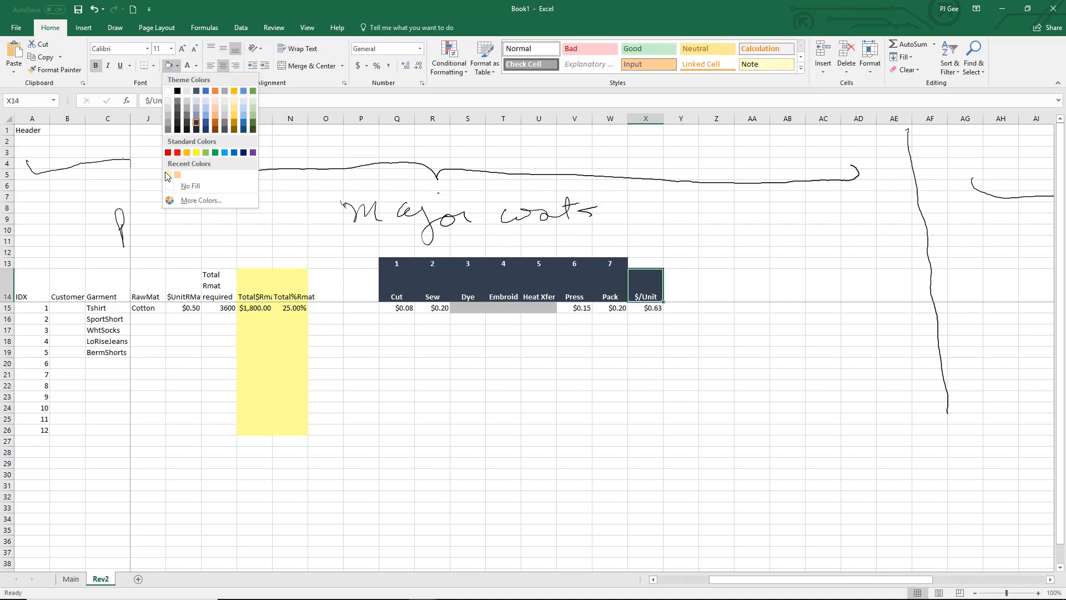
click(184, 186)
click(611, 485)
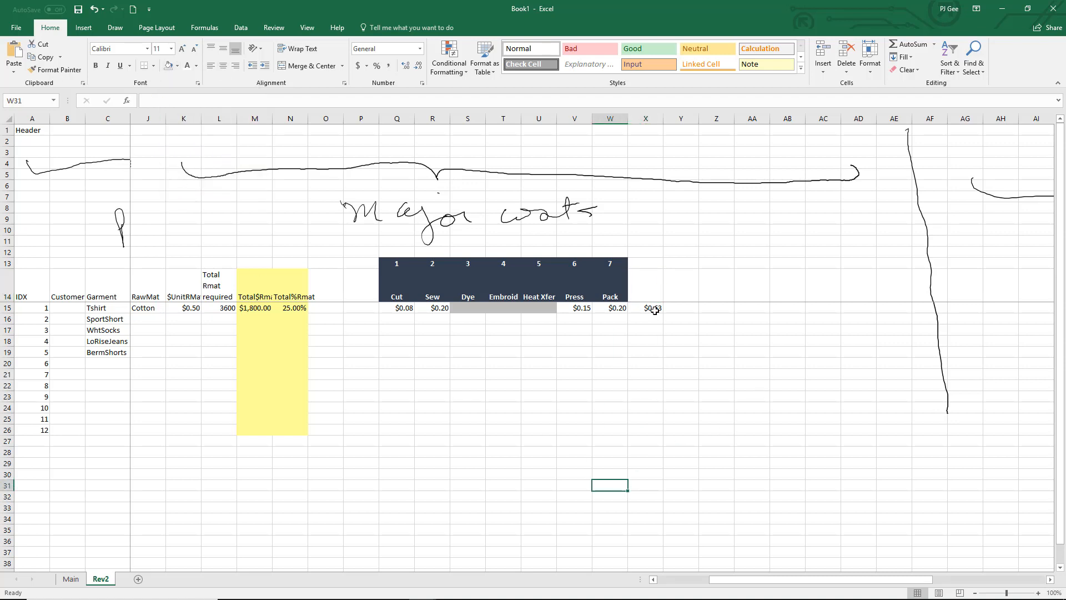
Set the font color of X14 to black and re-enter its header as $/unit
click(653, 286)
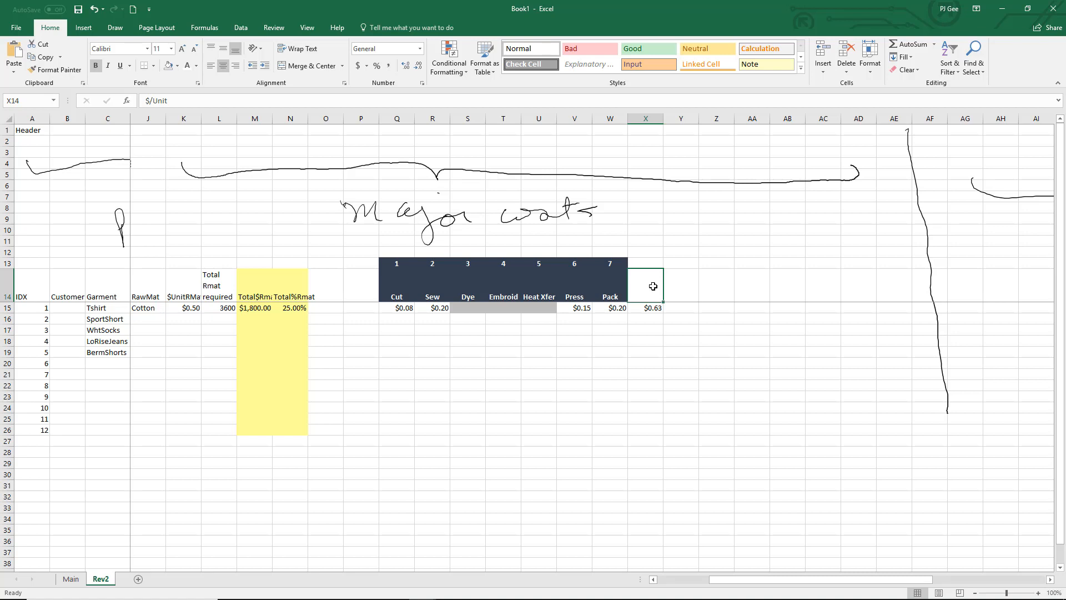
text($)
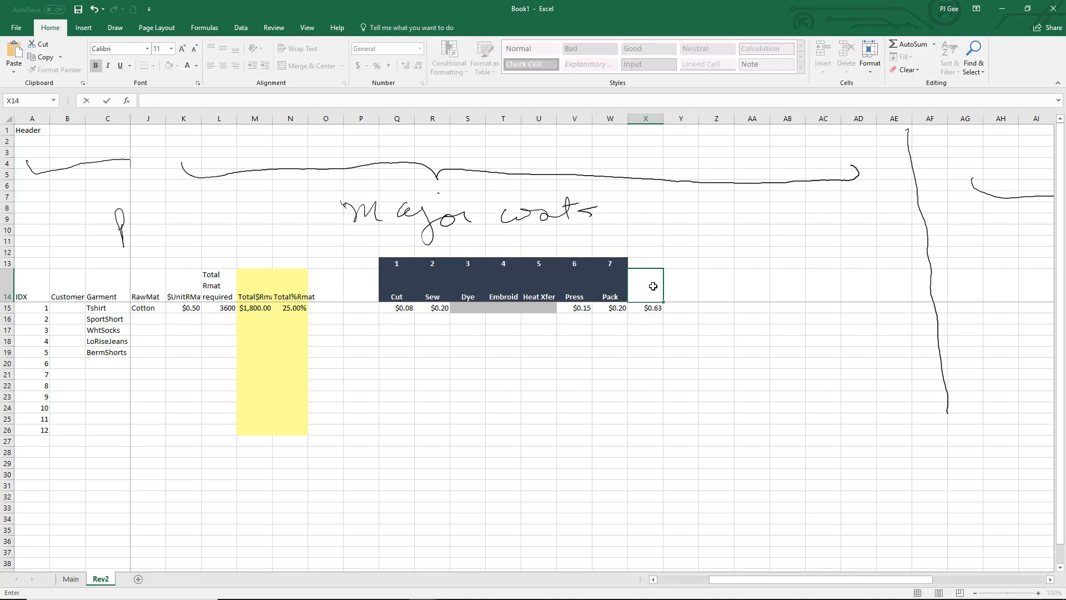
click(197, 68)
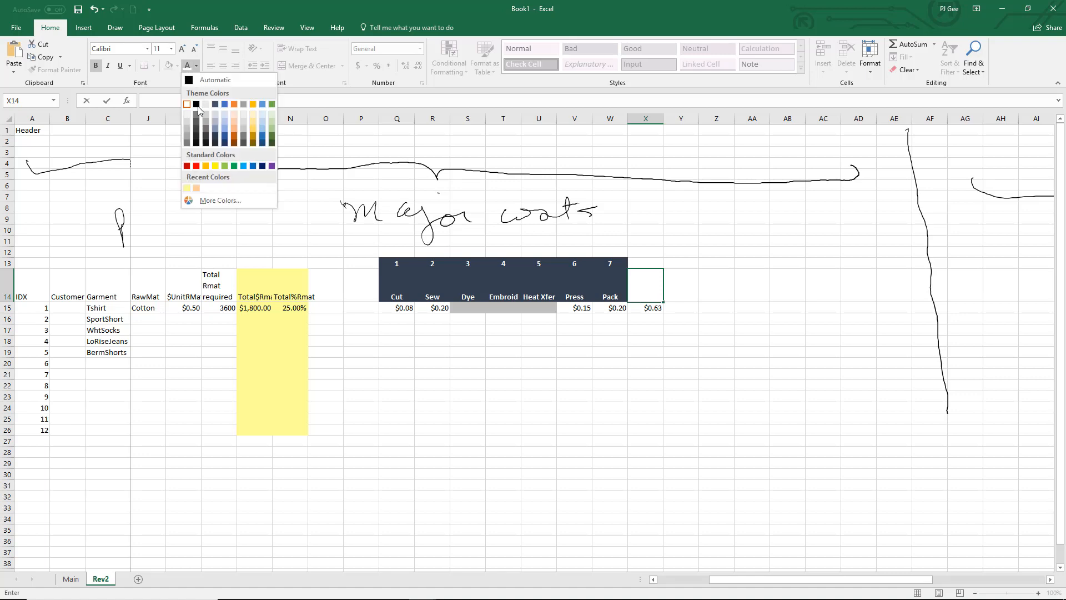
click(194, 85)
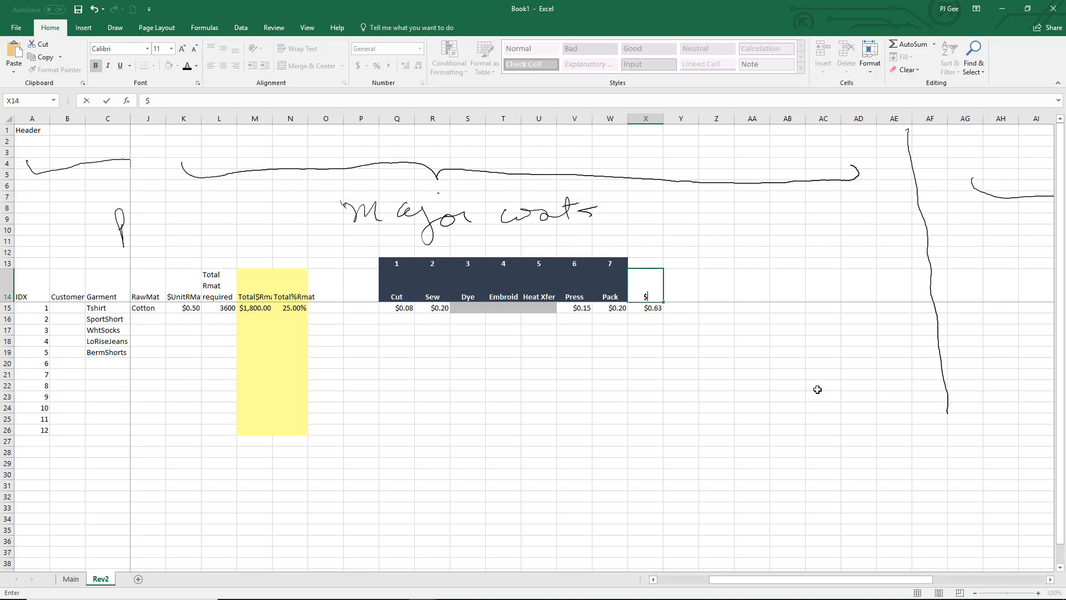
text(unit)
Enter the header C$.Cycle in Y14, beside the $/unit column
click(689, 289)
text(C$.)
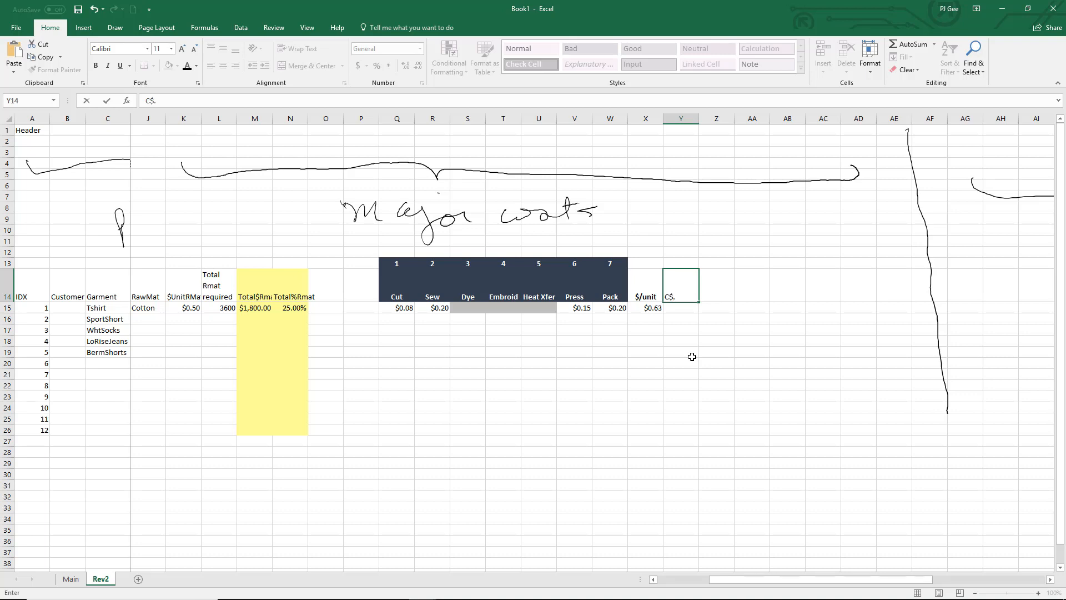
text(Cycle)
key(Return)
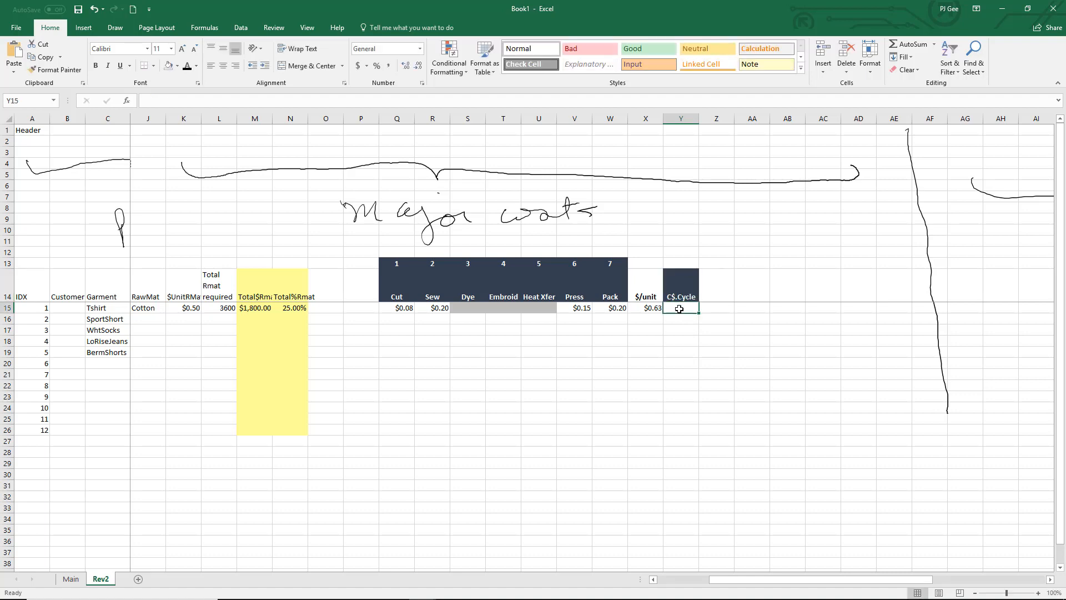
Calculate the Tshirt cycle cost in Y15 by multiplying the unit cost in X15 by the quantity in D15
text(=)
click(652, 311)
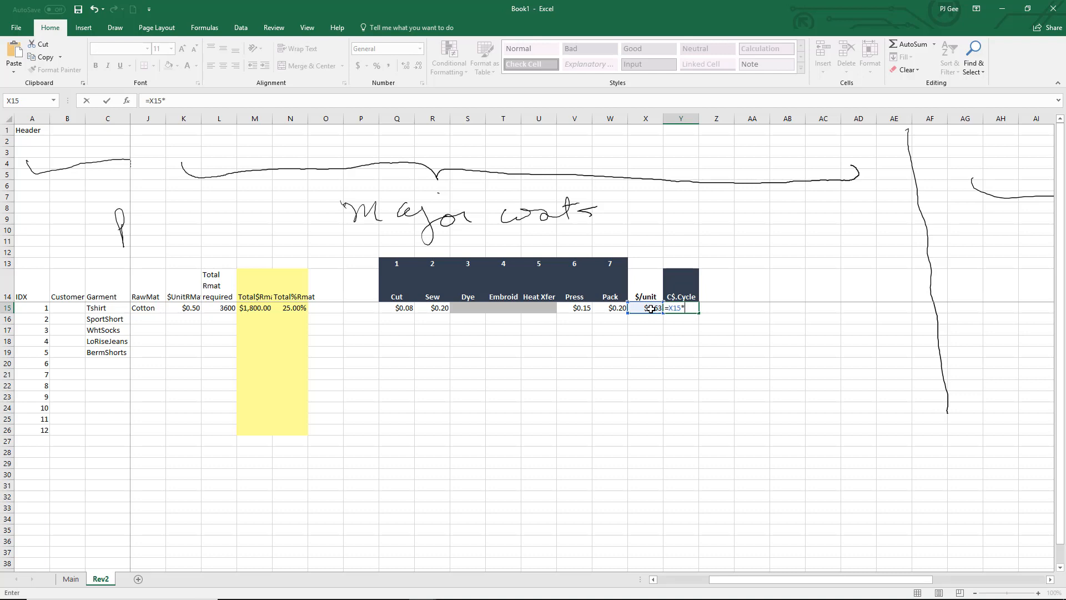
text(*)
drag(864, 580, 813, 581)
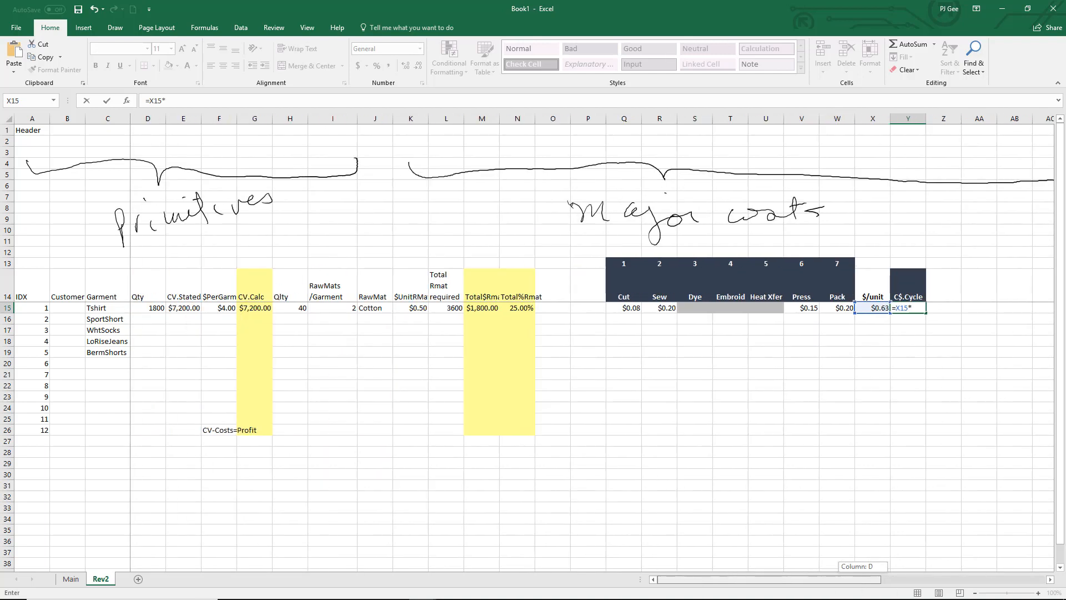
click(154, 310)
key(Return)
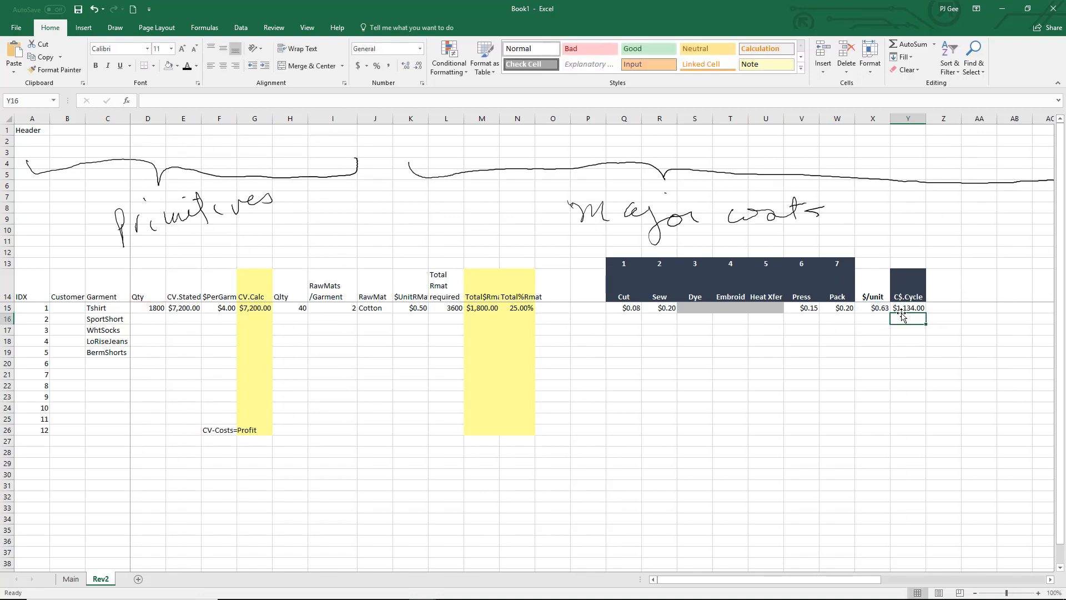
Remove the dark fill from the C$.Cycle header in Y14 and make its text black
drag(833, 580, 895, 583)
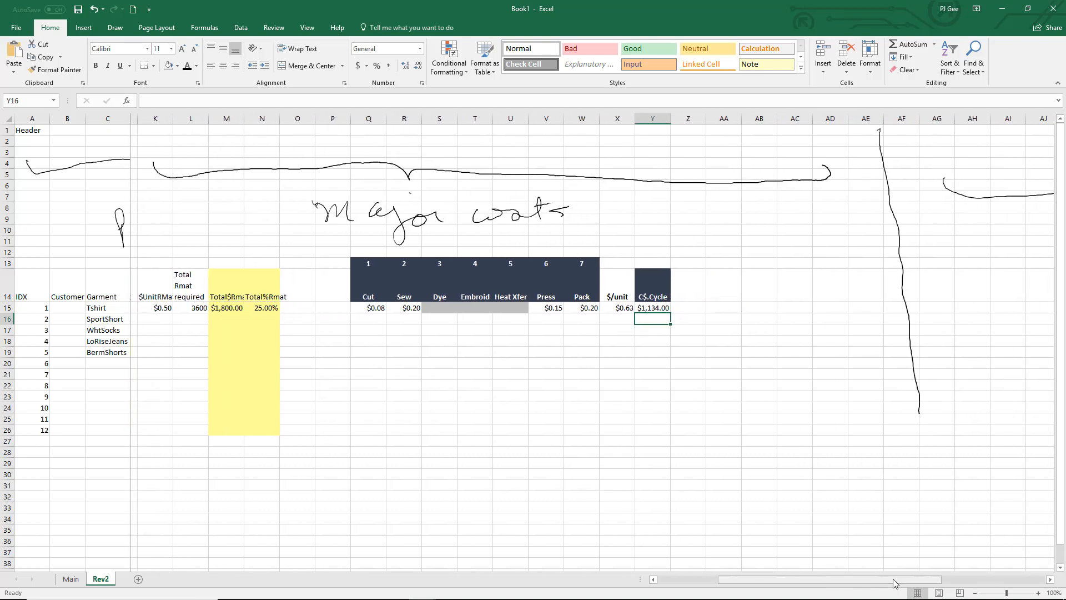
click(648, 291)
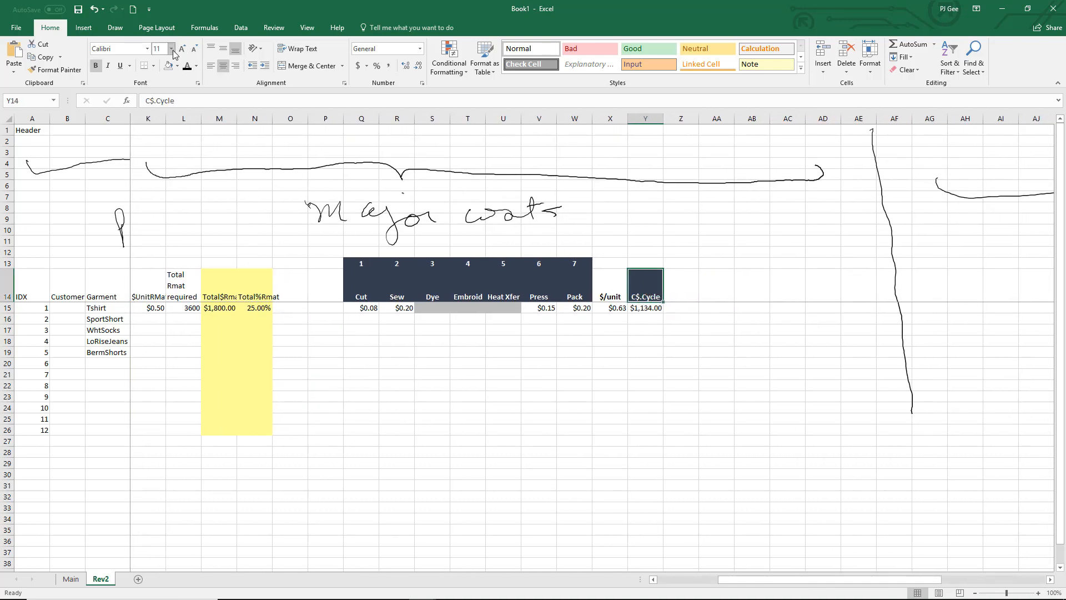
click(177, 67)
click(167, 67)
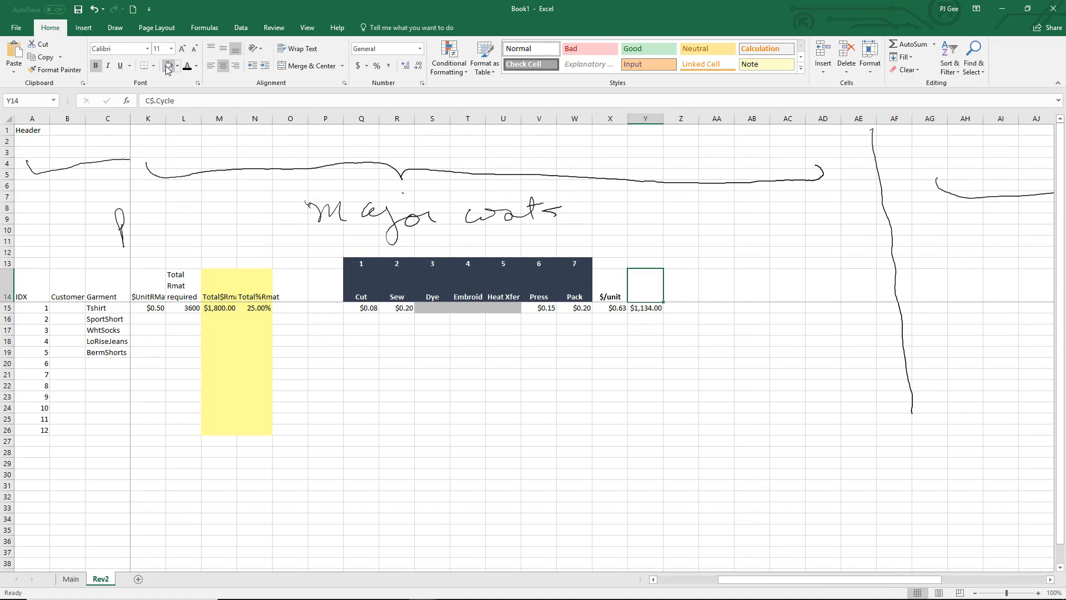
click(187, 66)
click(751, 373)
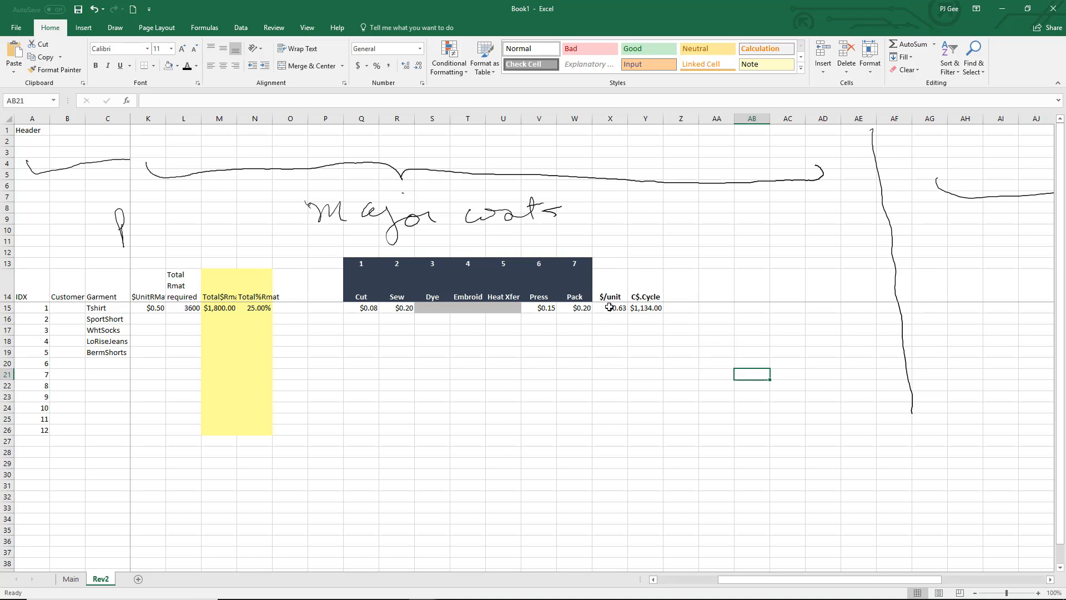
Fill the $/unit and C$.Cycle columns, X14:Y26, with the recently used light yellow
drag(609, 287, 667, 433)
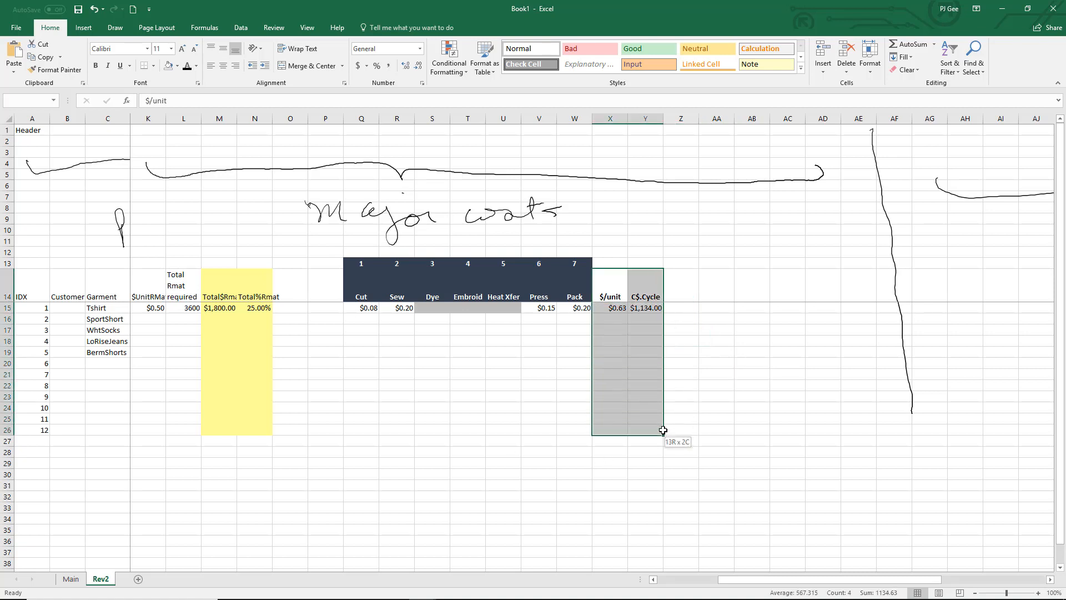
click(177, 66)
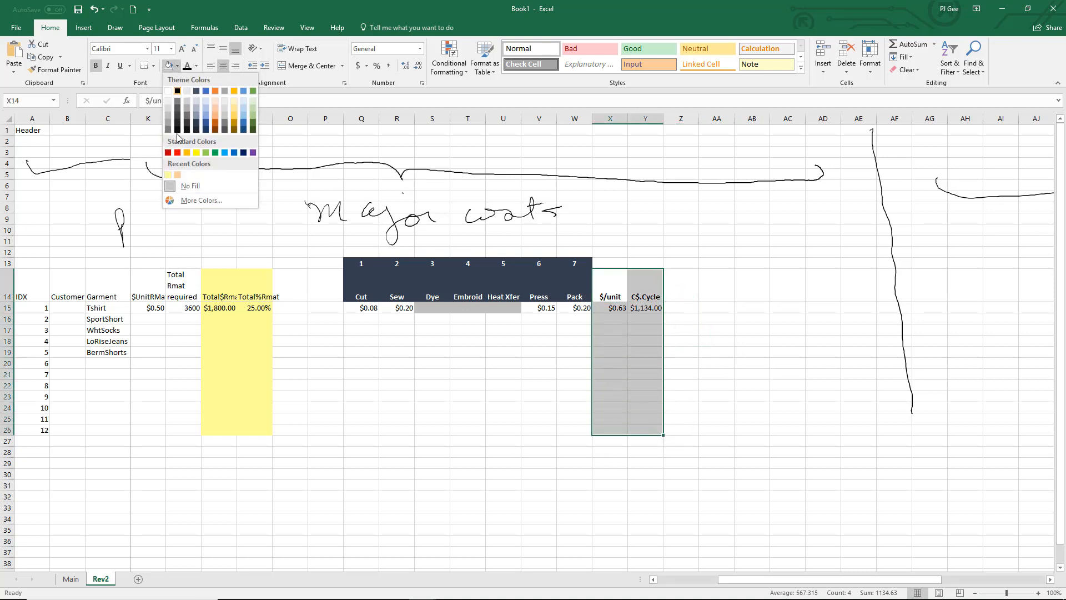
click(168, 175)
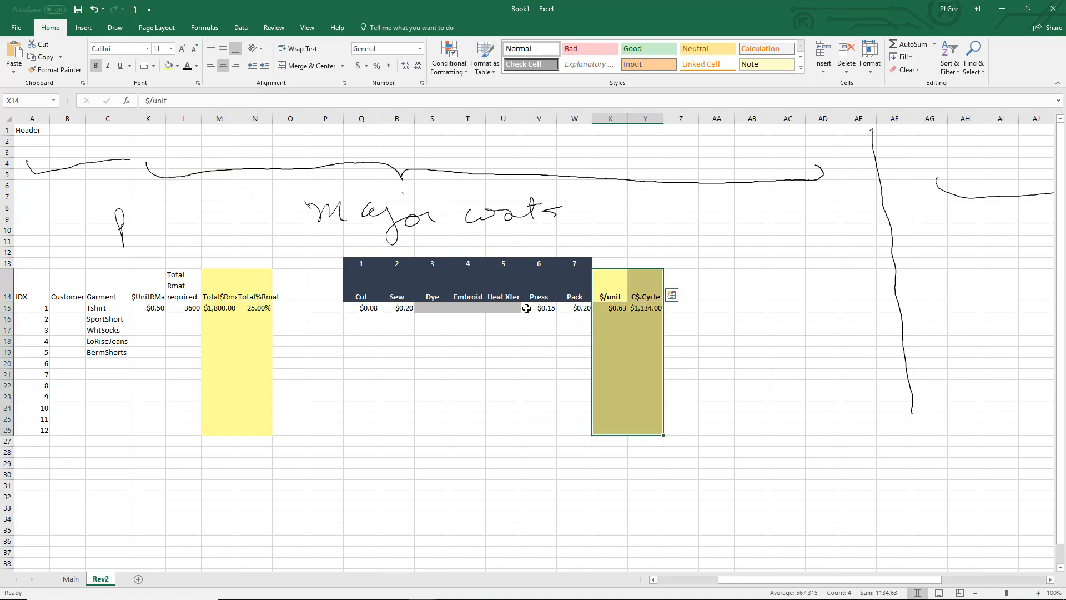
click(744, 525)
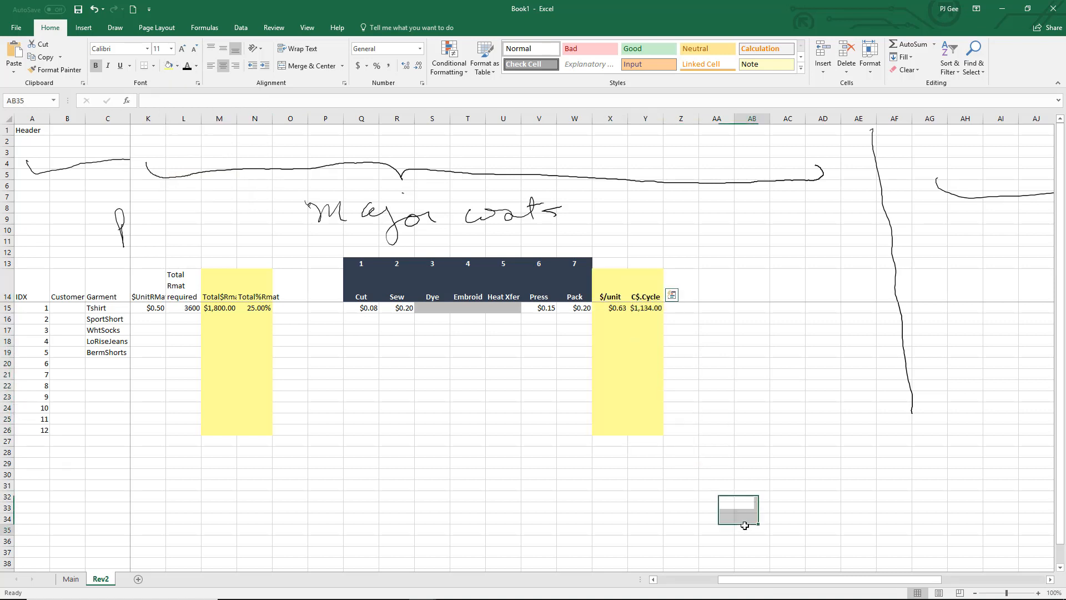
Label the raw material cost block "Cost 1 of ?" in M13 and the cycle cost block "Cost 2 of ?" in X13
click(230, 262)
text(Co)
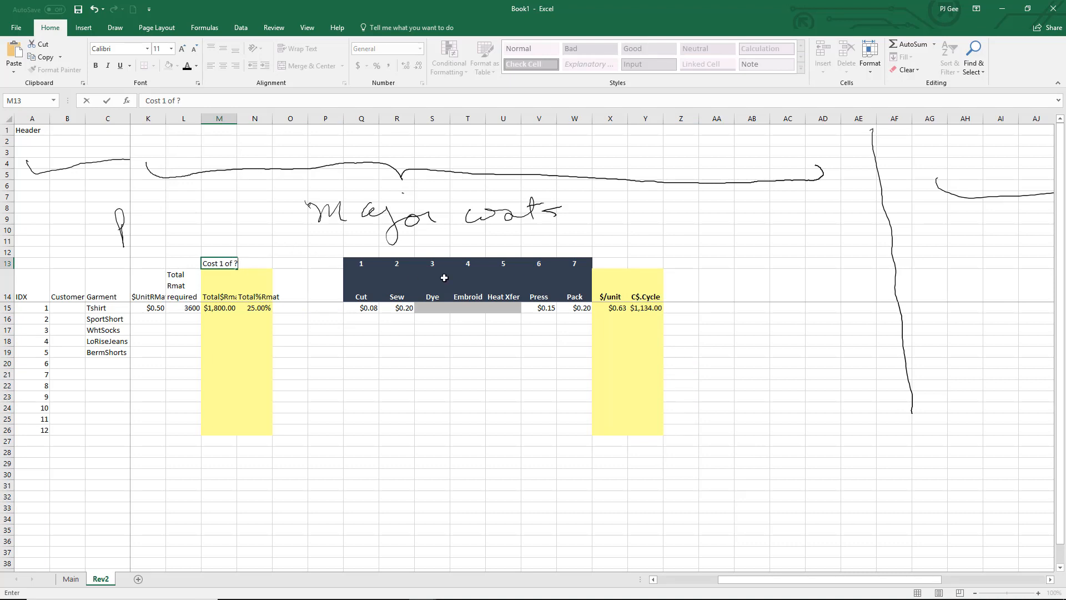
click(613, 266)
text(Cso)
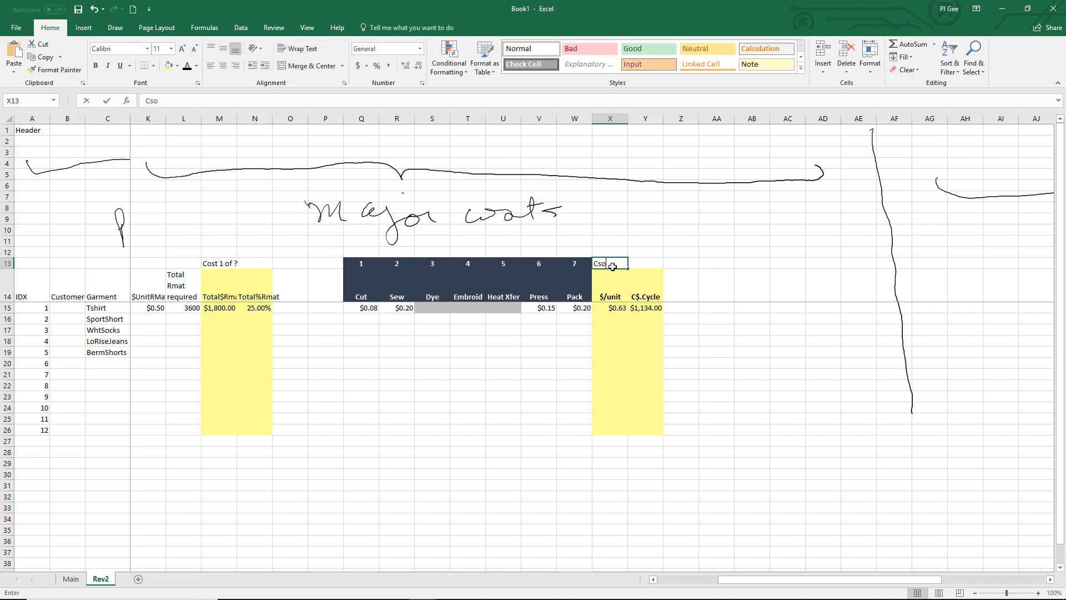
text(st)
key(BackSpace)
key(BackSpace)
text(ost 2 of ?)
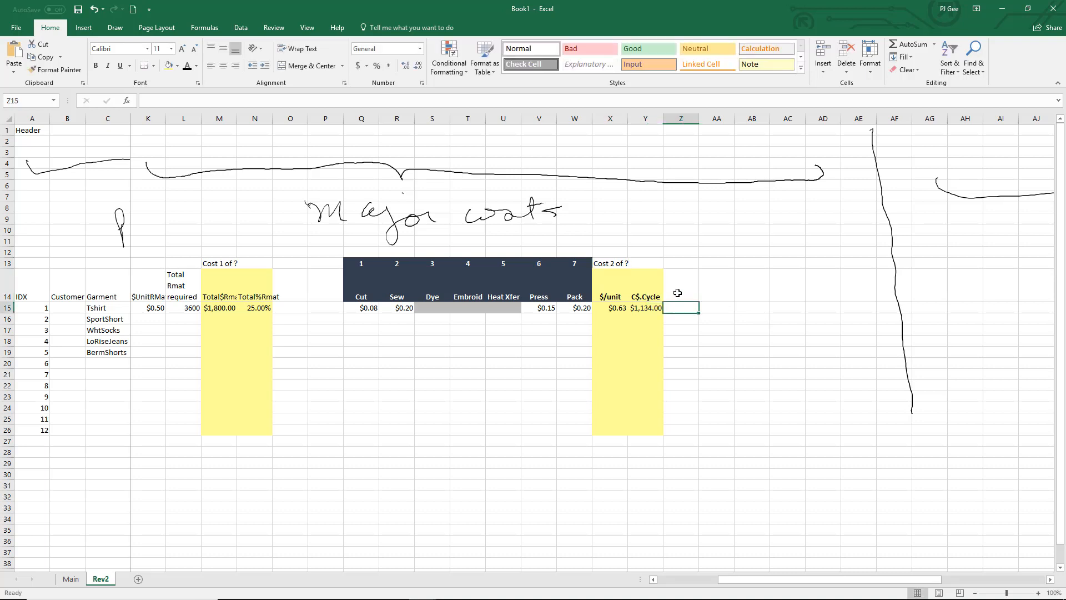
Add the column header "C%.Cycle" in Z14, beside C$.Cycle
click(678, 292)
text(C%.Cycle)
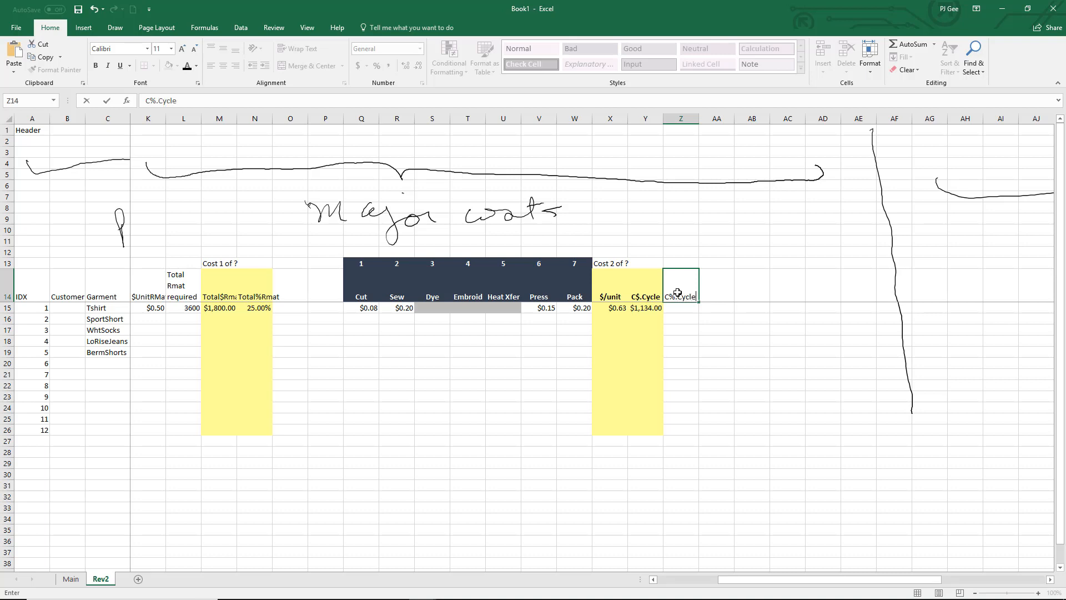
click(696, 343)
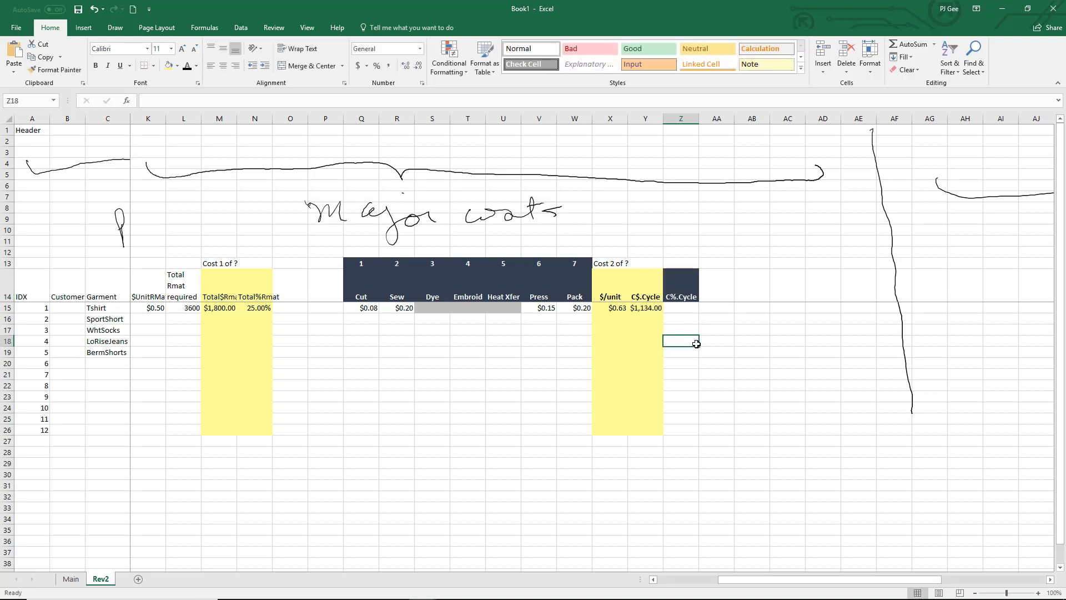
Remove the dark fill from the C%.Cycle header in Z14 and make its text black
click(681, 290)
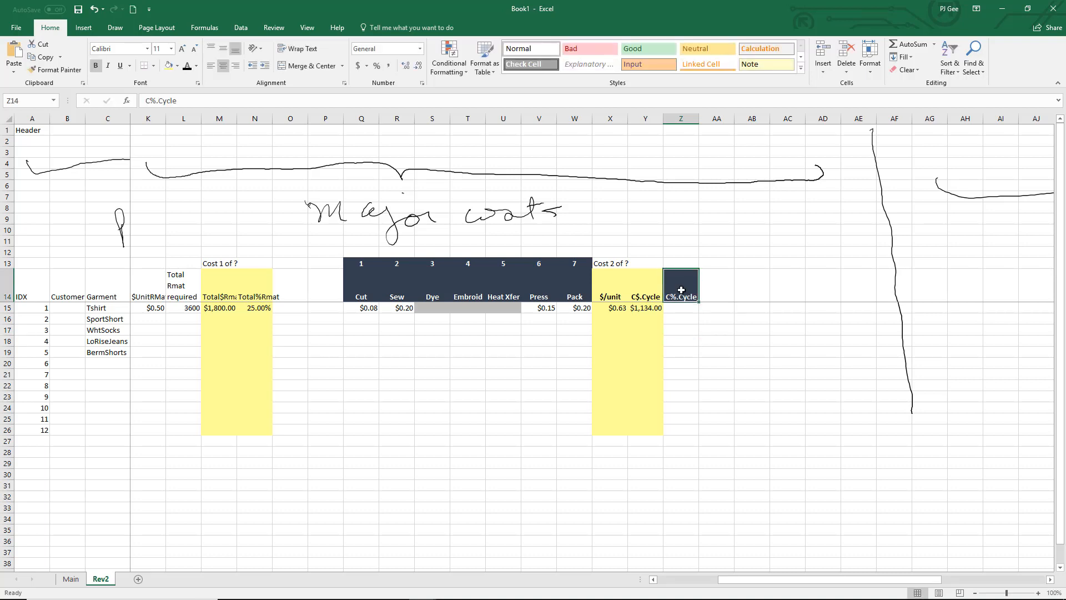
click(177, 66)
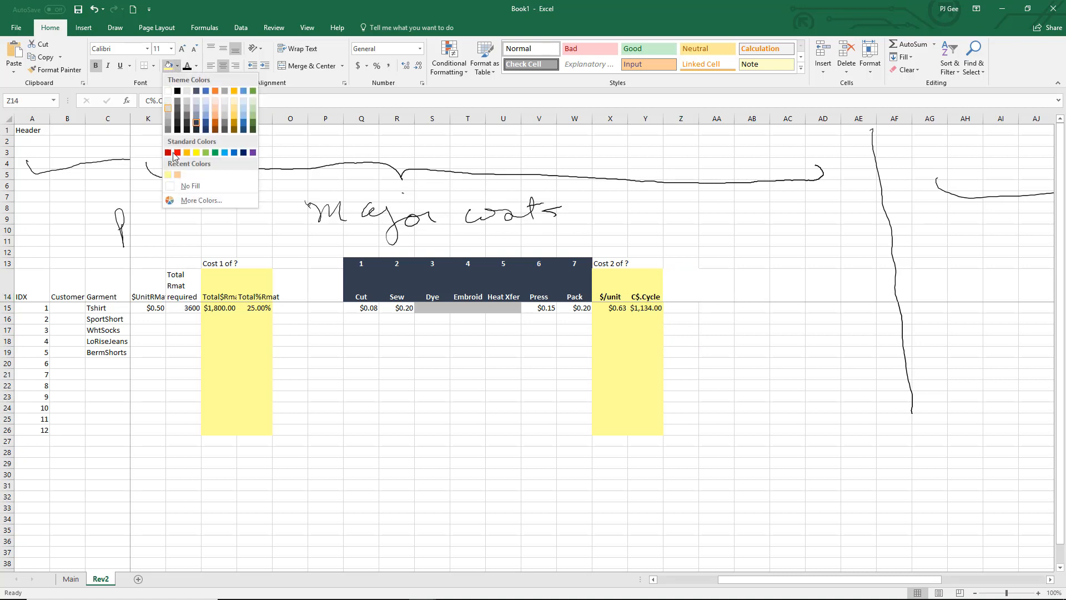
click(184, 186)
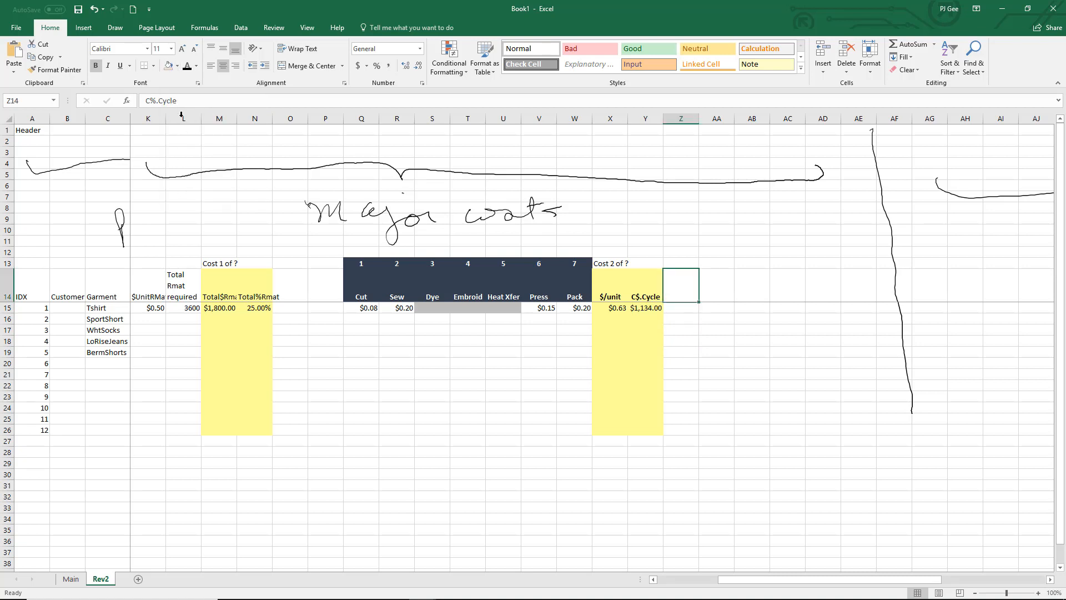
click(196, 66)
click(196, 78)
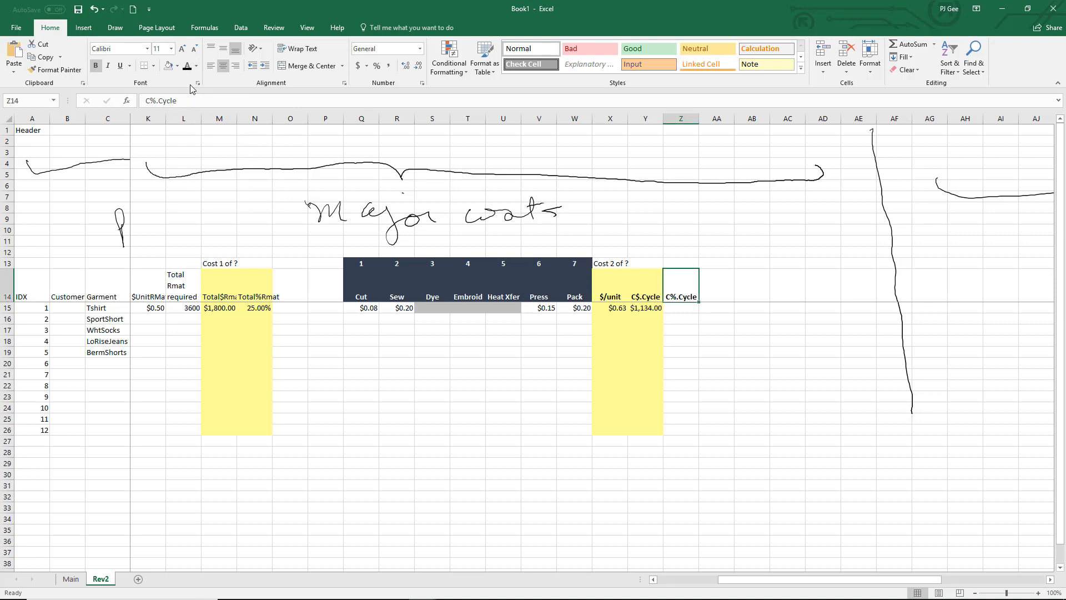
click(782, 398)
click(719, 294)
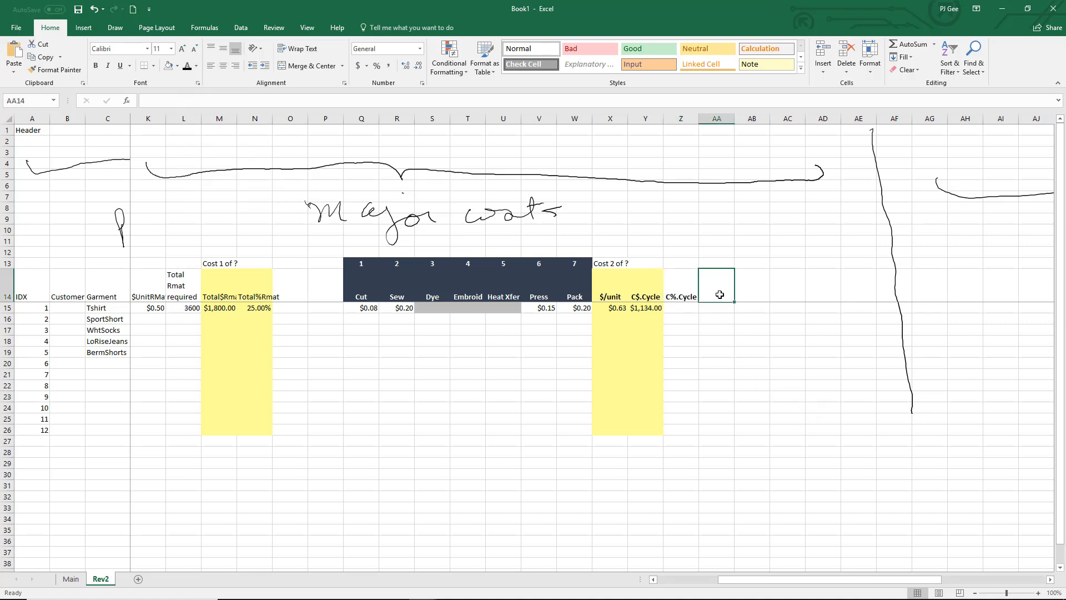
click(688, 298)
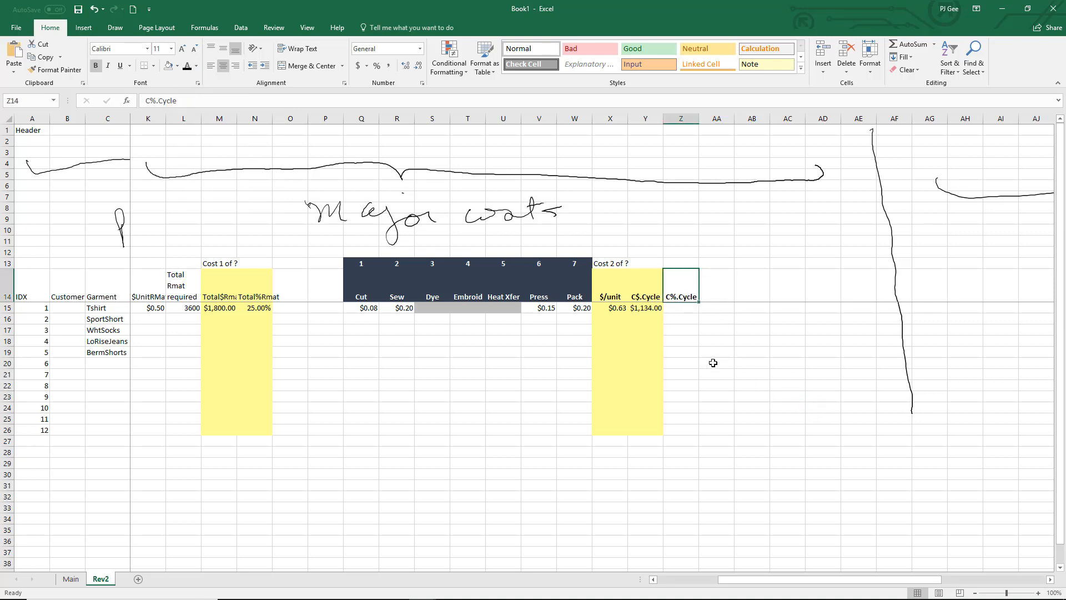
Fill the C%.Cycle column, Z14:Z26, with the same light yellow as the neighbouring cost columns
mouse_move(683, 284)
mouse_down()
mouse_move(706, 318)
mouse_move(689, 431)
mouse_up()
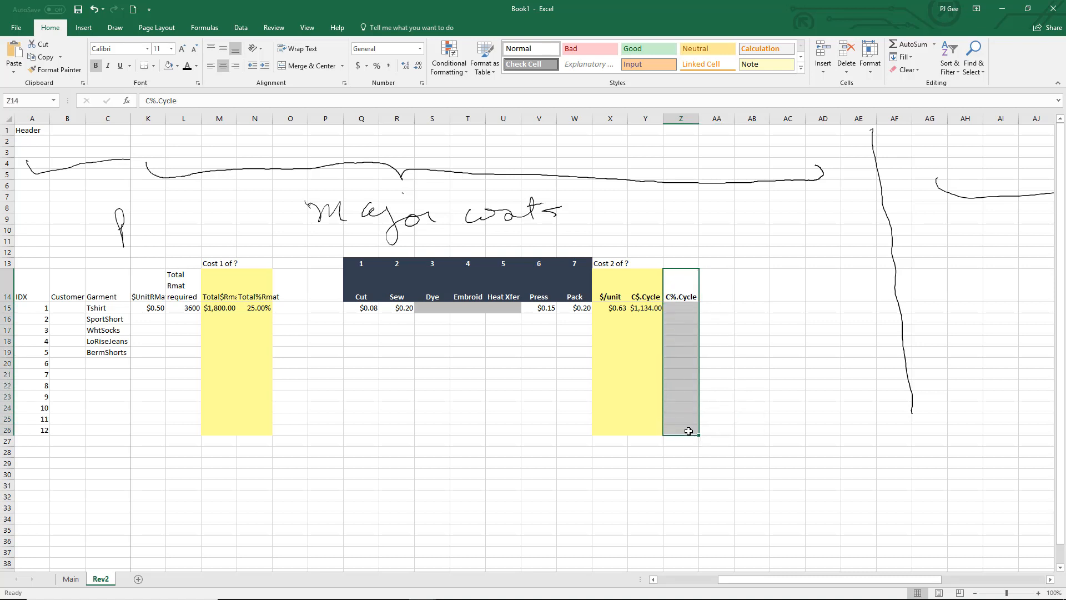
click(177, 65)
click(168, 175)
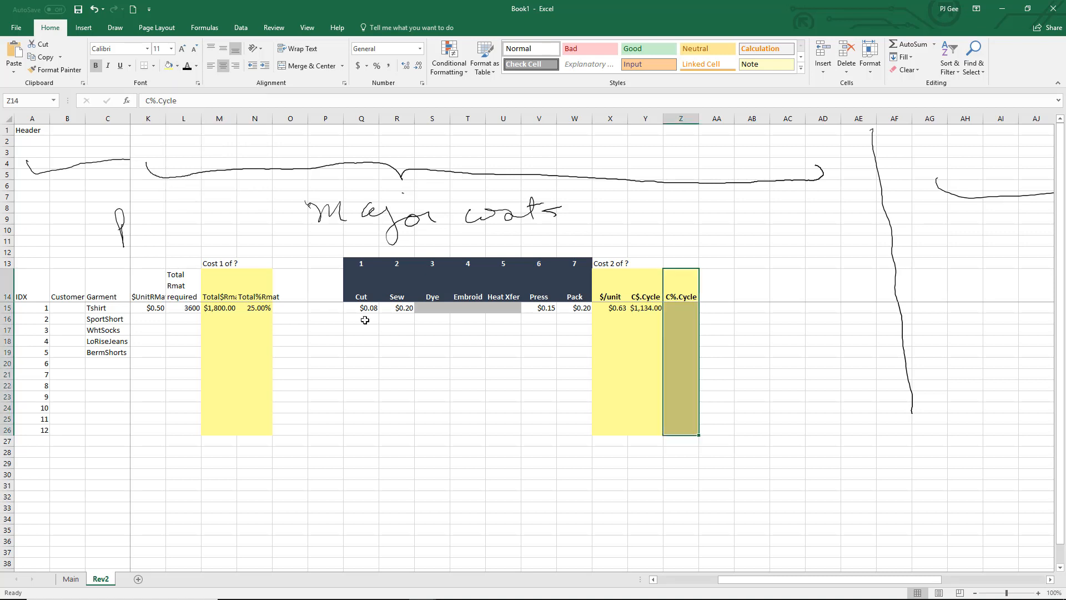
click(681, 450)
Calculate the Tshirt's cycle cost percentage in Z15 with the formula =Y15/G15
click(675, 309)
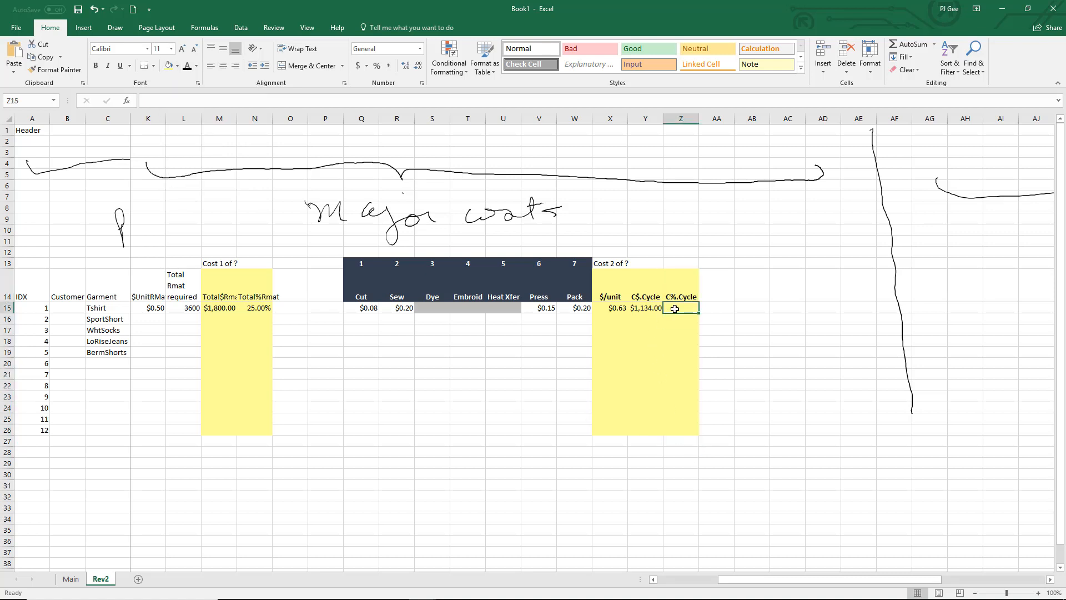
text(=)
click(653, 310)
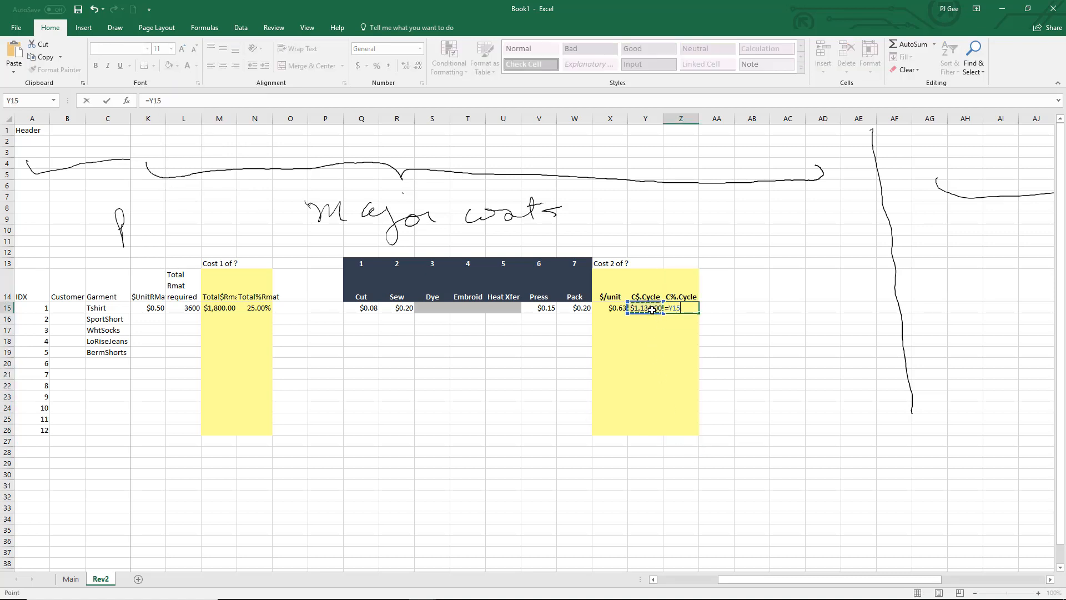
text(/)
drag(729, 593, 720, 592)
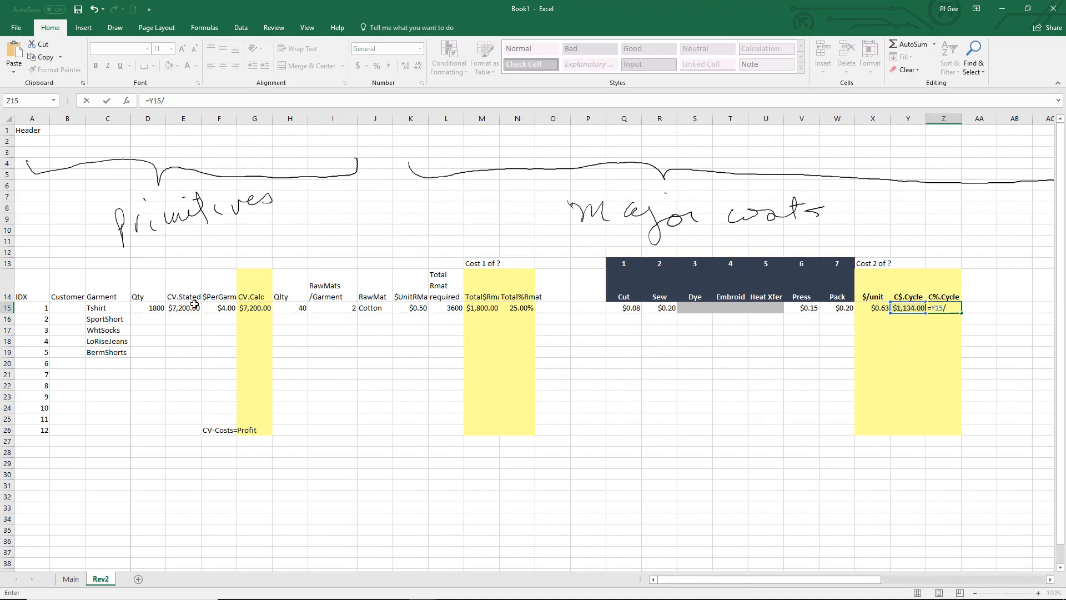
click(245, 307)
key(Return)
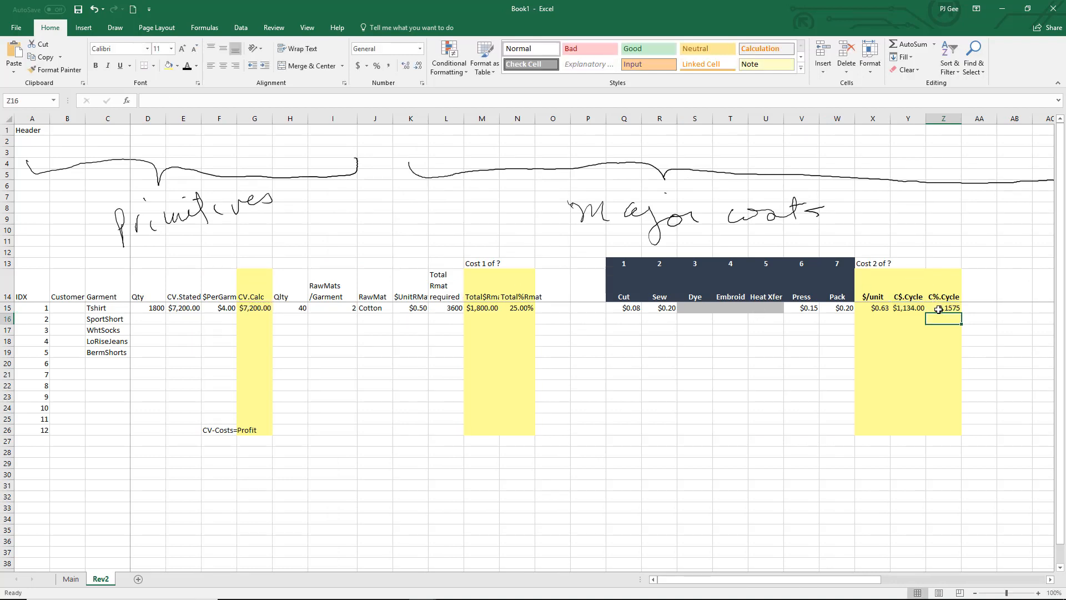
Format the C%.Cycle values in Z15:Z26 as percentages
drag(939, 309, 954, 431)
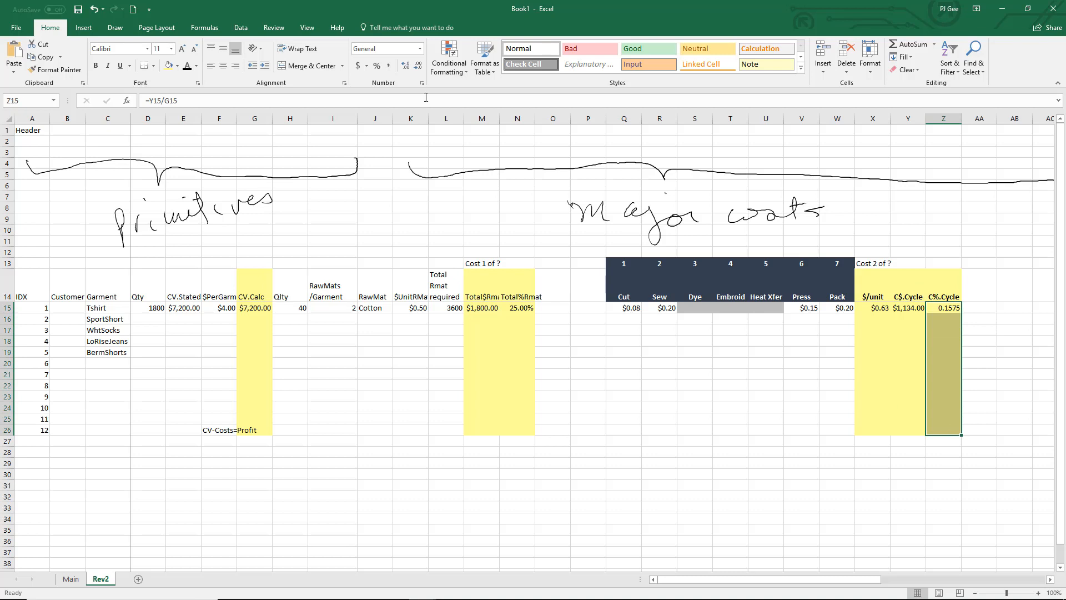
click(422, 83)
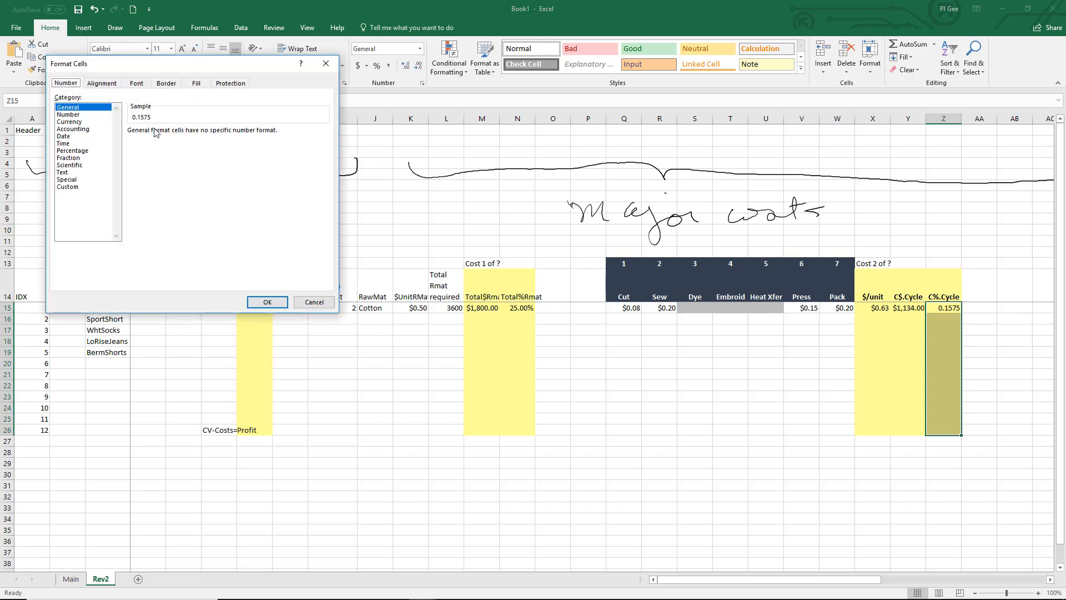
click(82, 151)
click(267, 302)
click(801, 484)
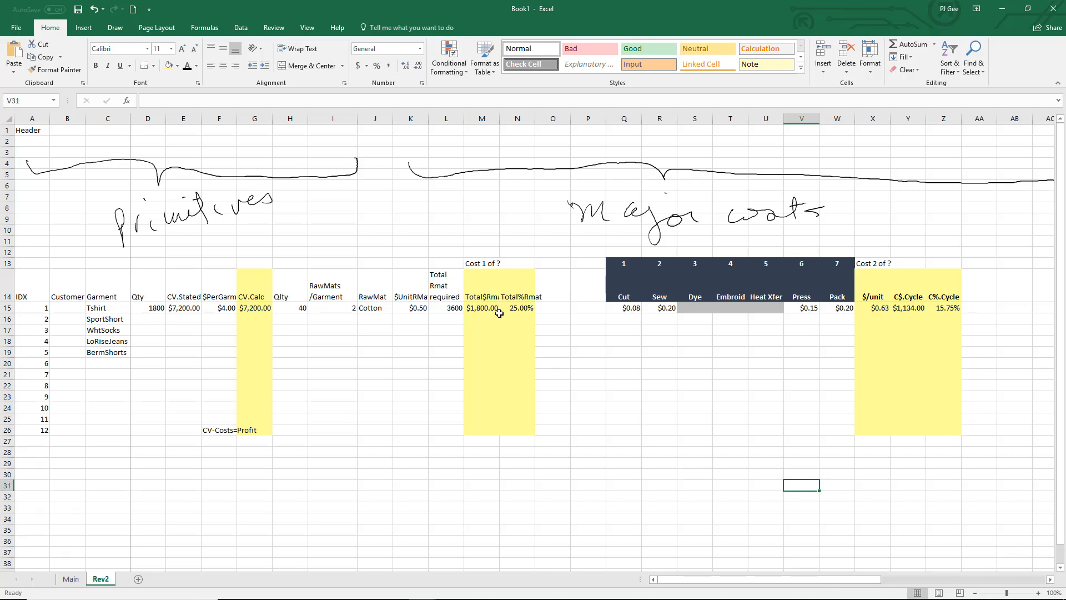
Set the Tshirt's unit raw material cost in K15 to $0.10
double_click(418, 308)
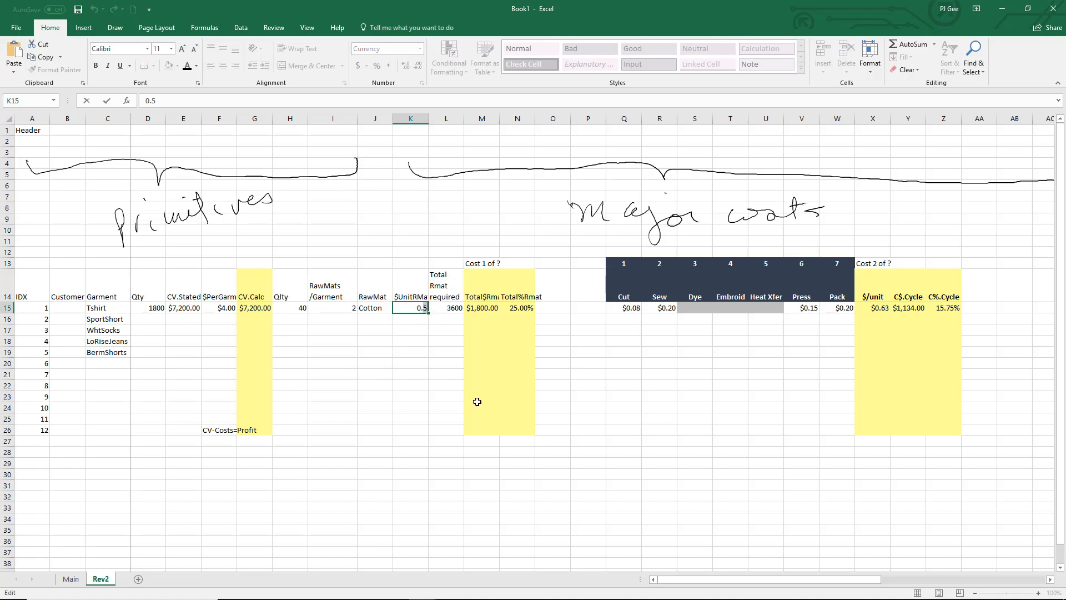
text(10)
key(Return)
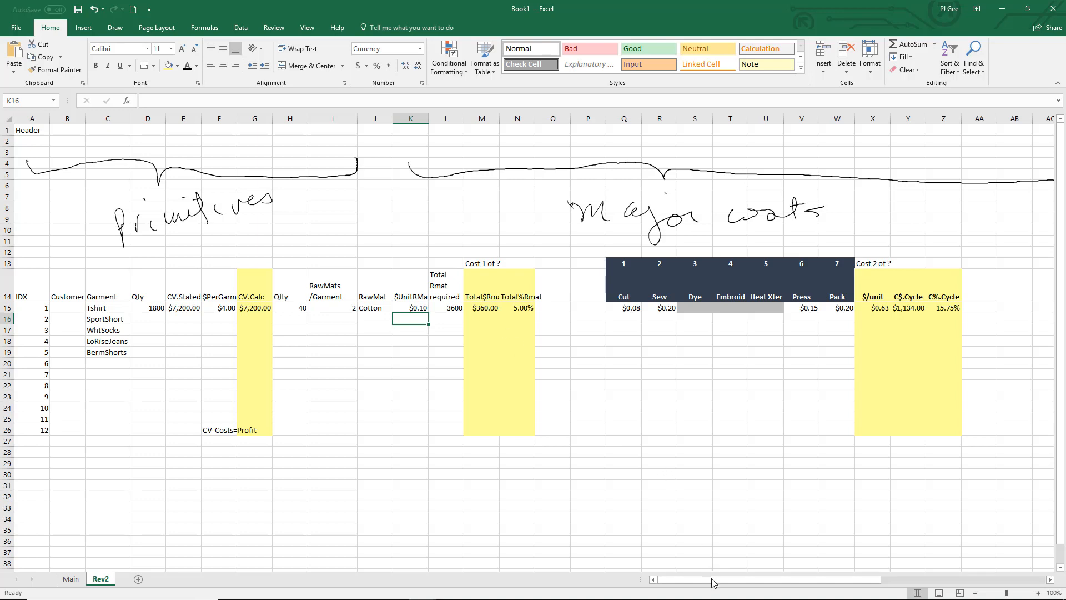
Label the third cost block by entering "Cost 3 of ?" in AB13
drag(713, 583, 736, 591)
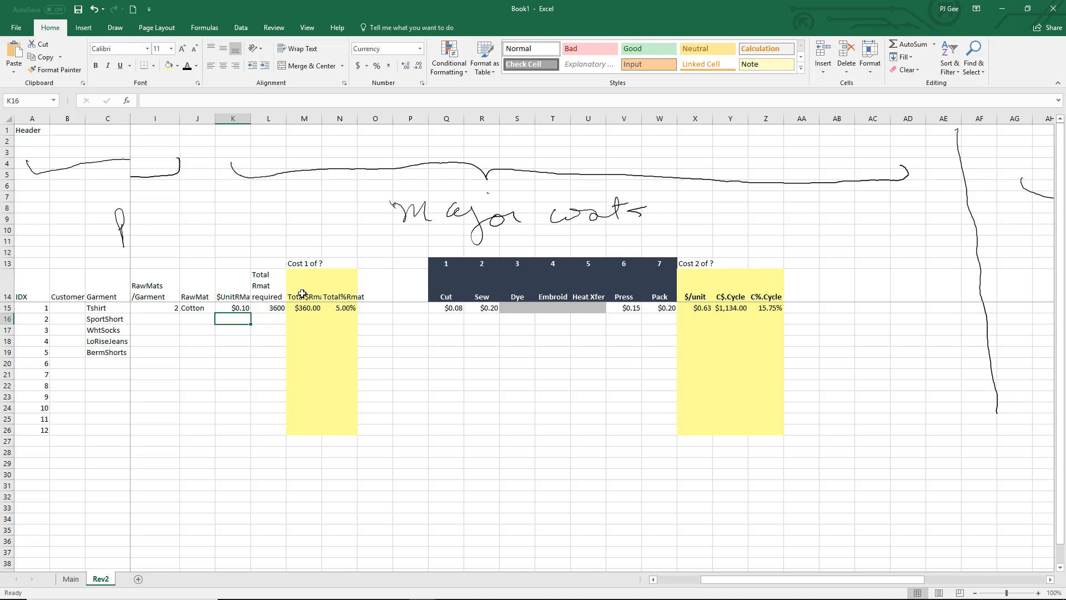
drag(733, 581, 765, 584)
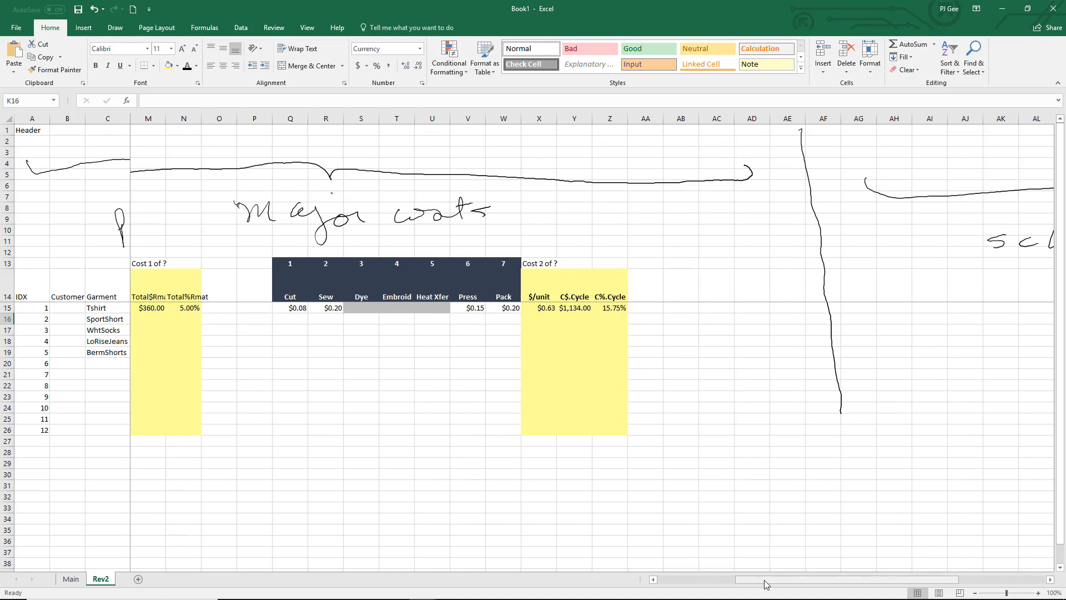
drag(765, 581, 764, 581)
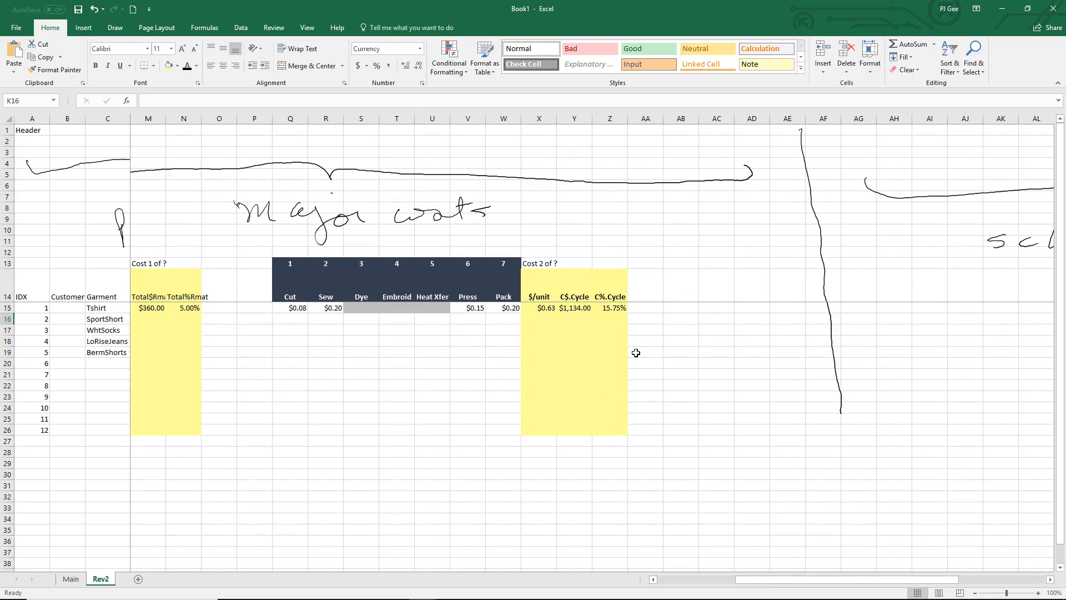
click(674, 263)
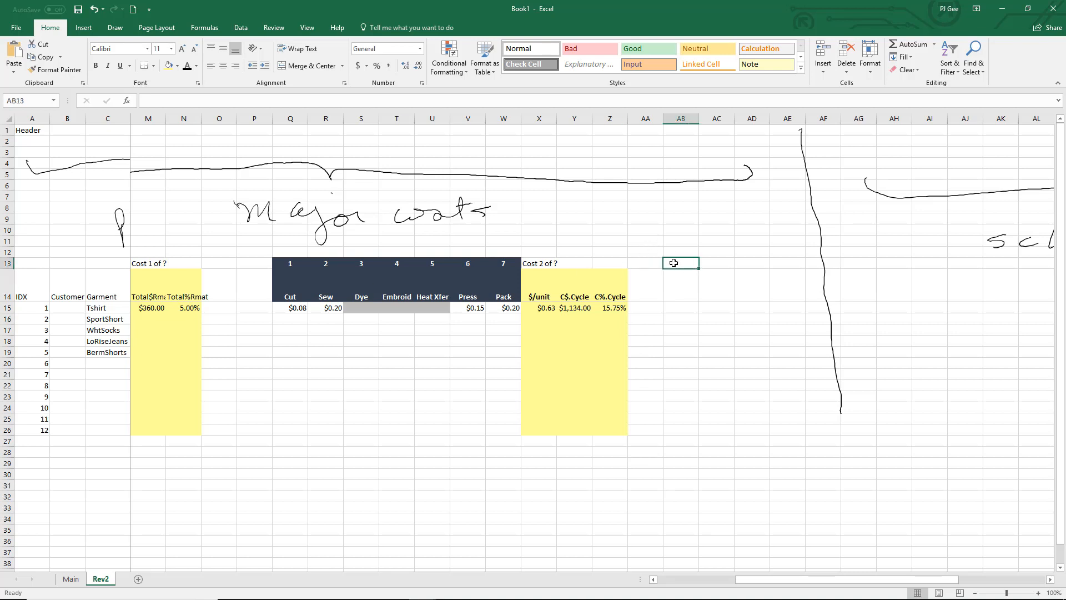
text(Cos)
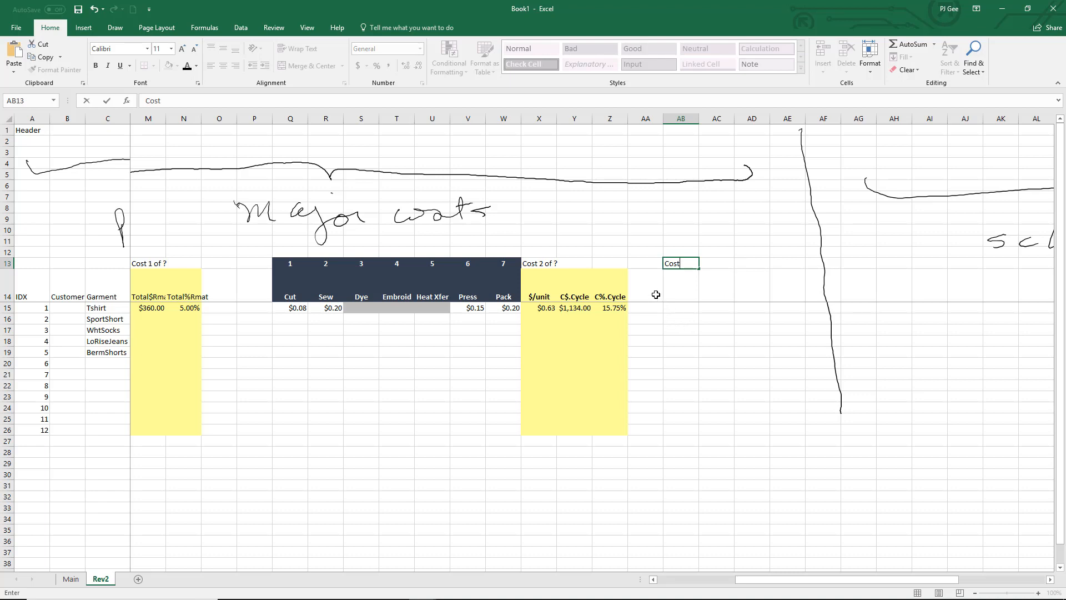
text(t 3 of)
Enter the shipping cost headers C.$Shipping in AB14 and C.%Shipping in AC14
click(686, 293)
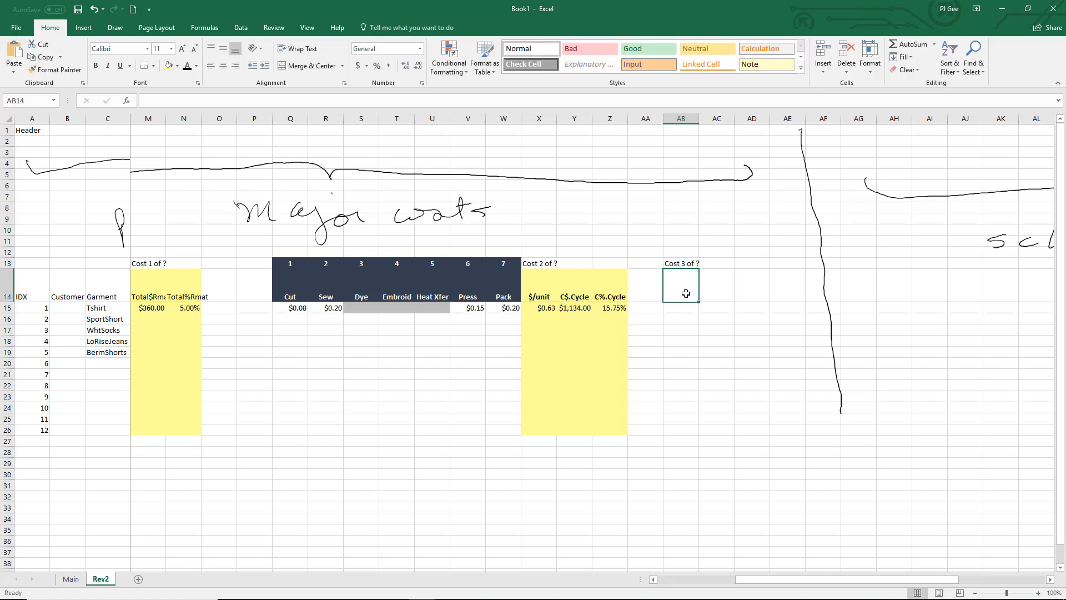
text(C.)
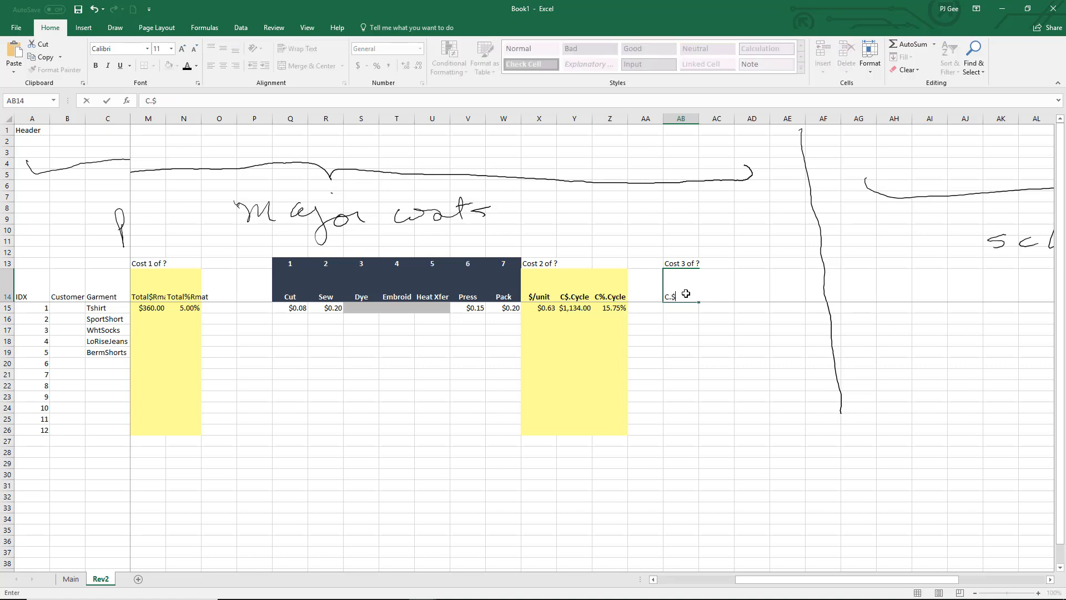
text($Shipping)
click(711, 366)
click(718, 296)
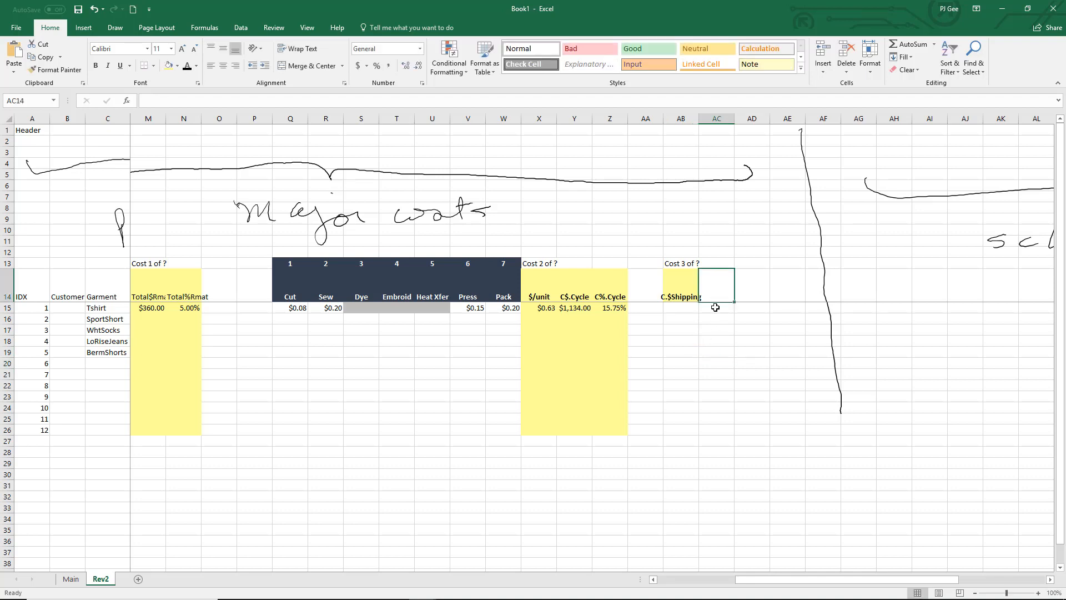
text(C)
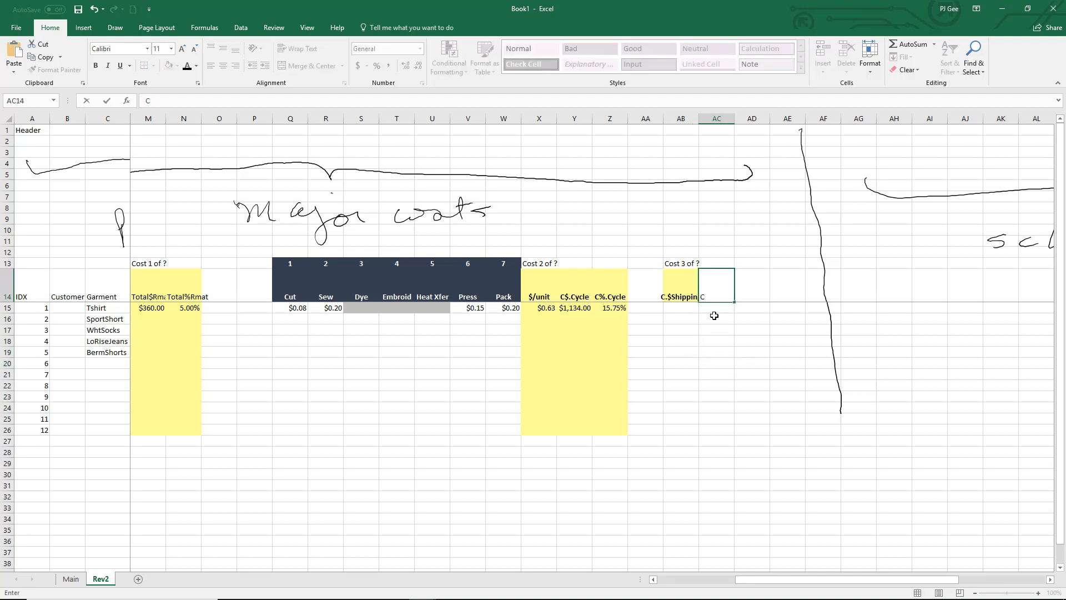
text(.%Shiu)
text(ping)
click(743, 396)
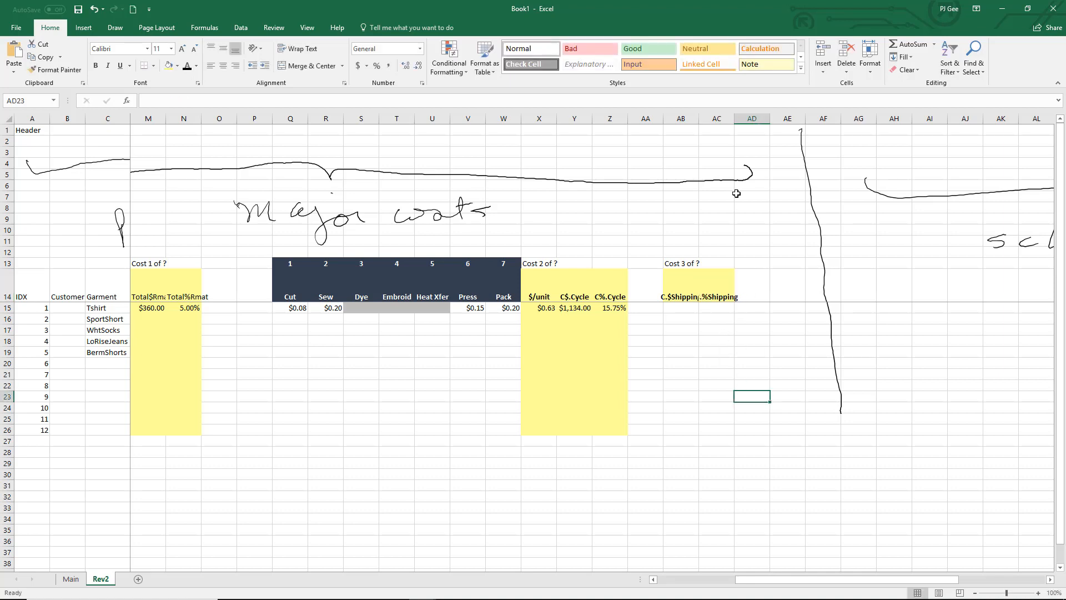
Fit the widths of columns AC and AB to their shipping headers
double_click(730, 119)
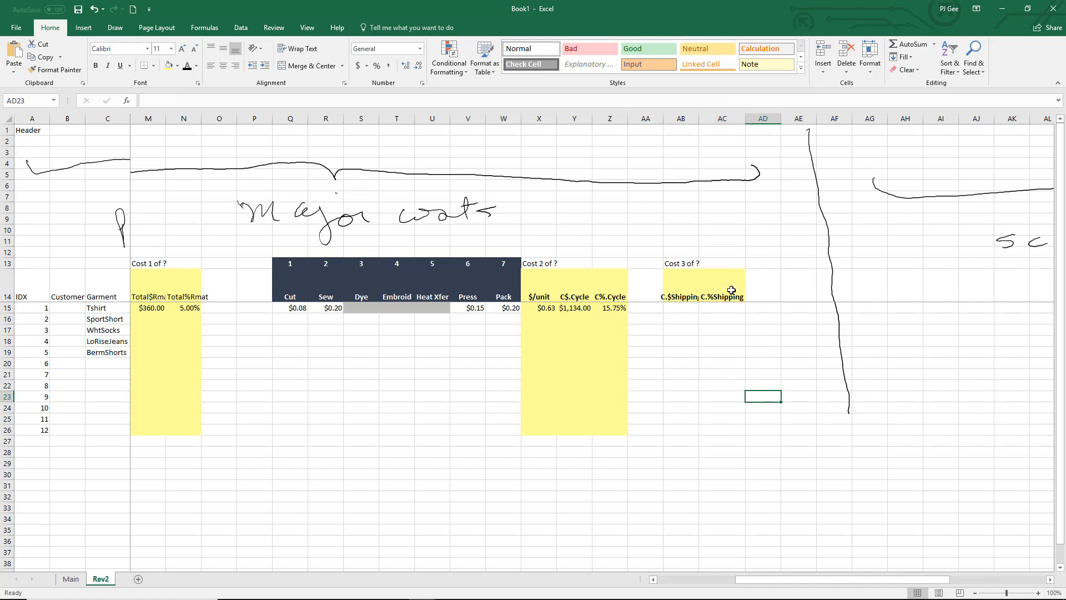
double_click(699, 118)
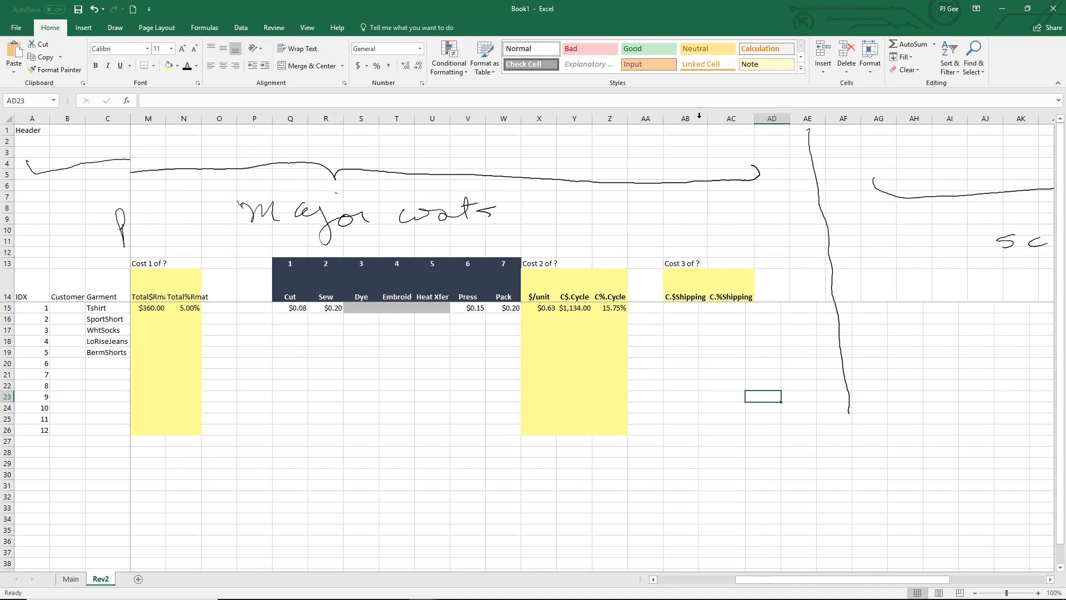
click(693, 307)
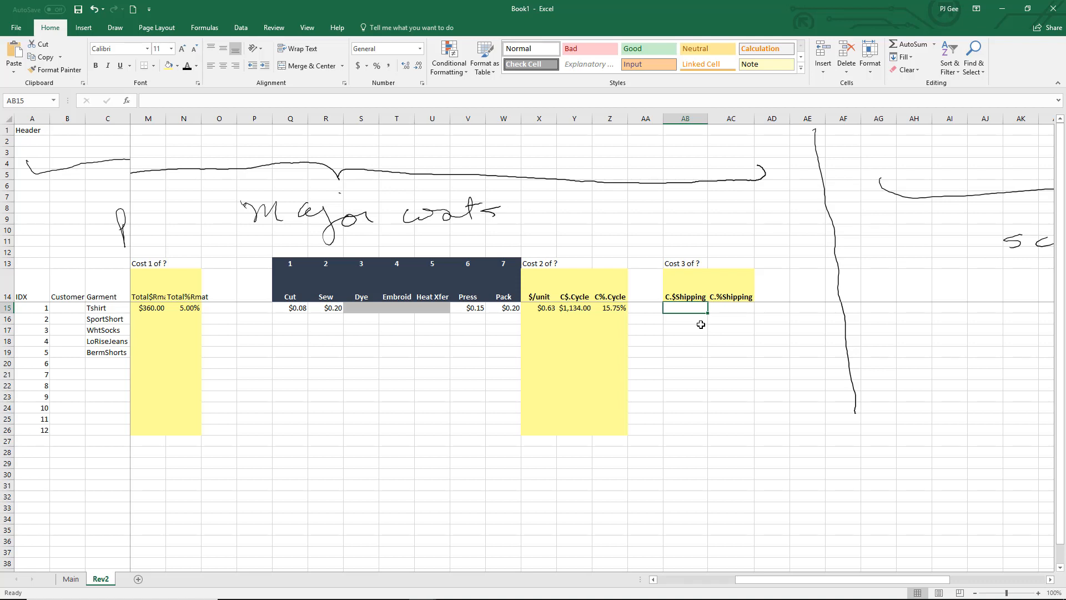
Insert an empty column between the RawMat column and the unit raw material cost column
drag(797, 581, 714, 591)
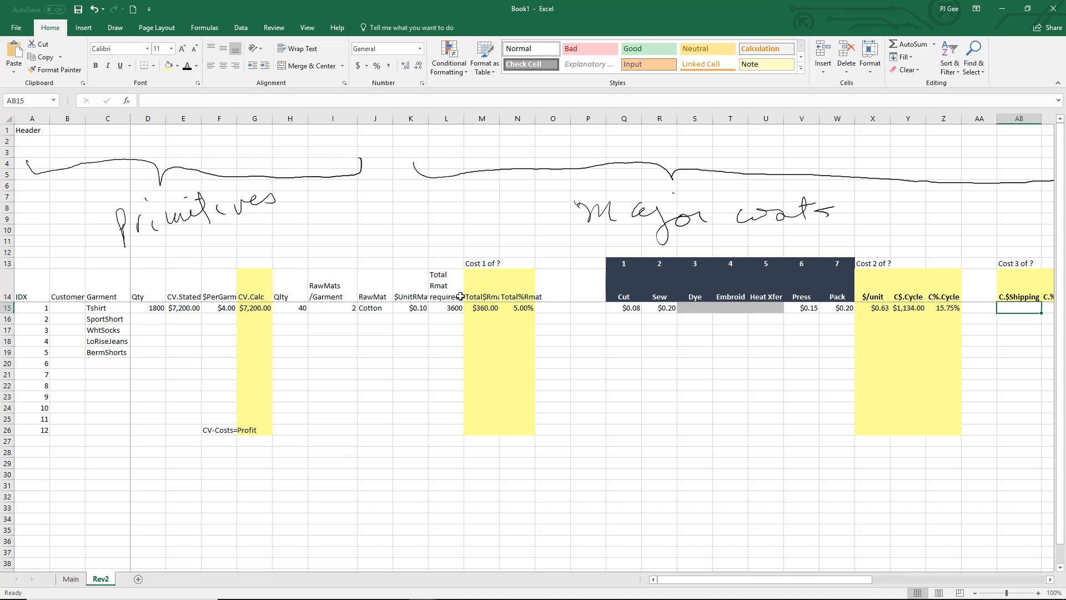
click(374, 117)
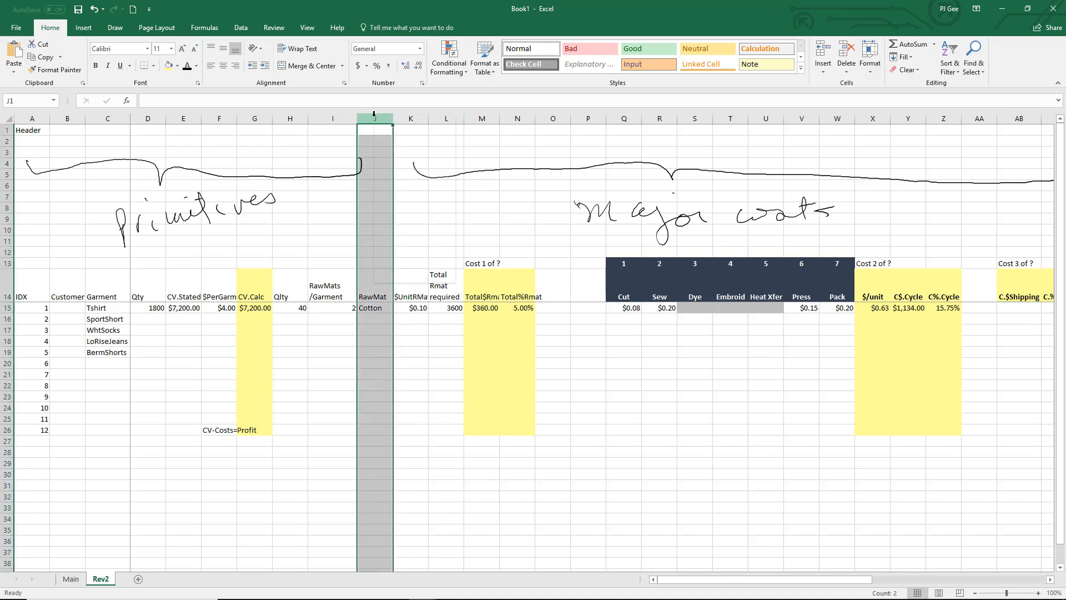
right_click(374, 116)
click(581, 484)
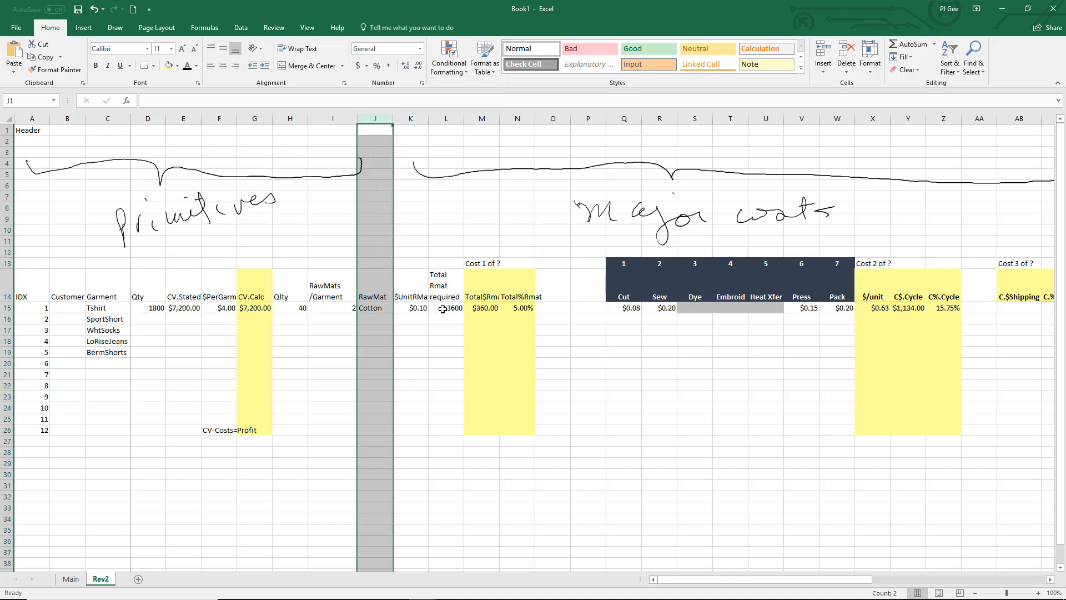
click(406, 115)
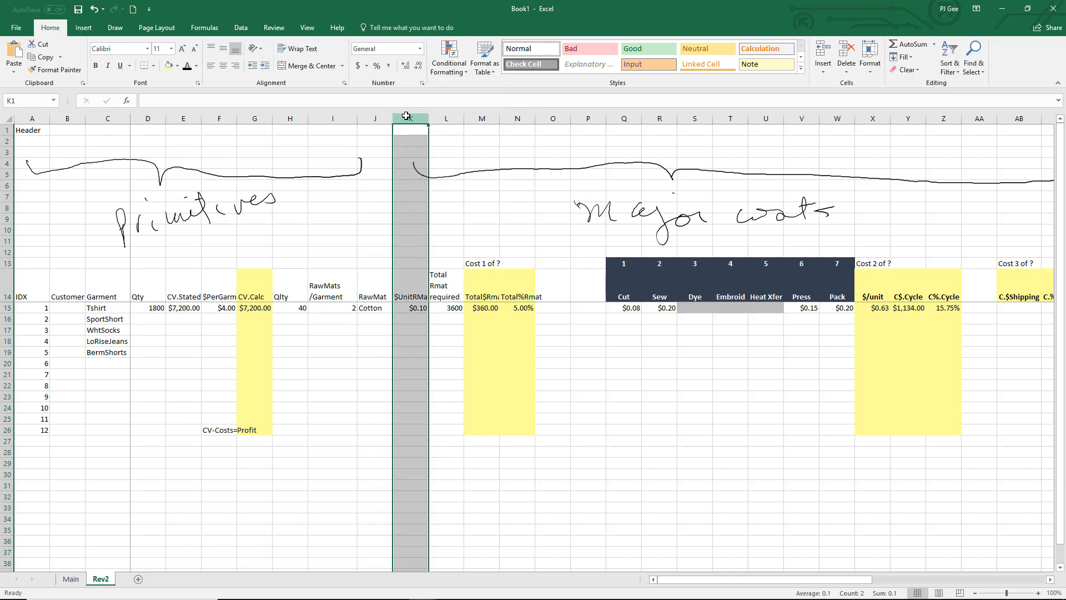
right_click(406, 113)
click(430, 189)
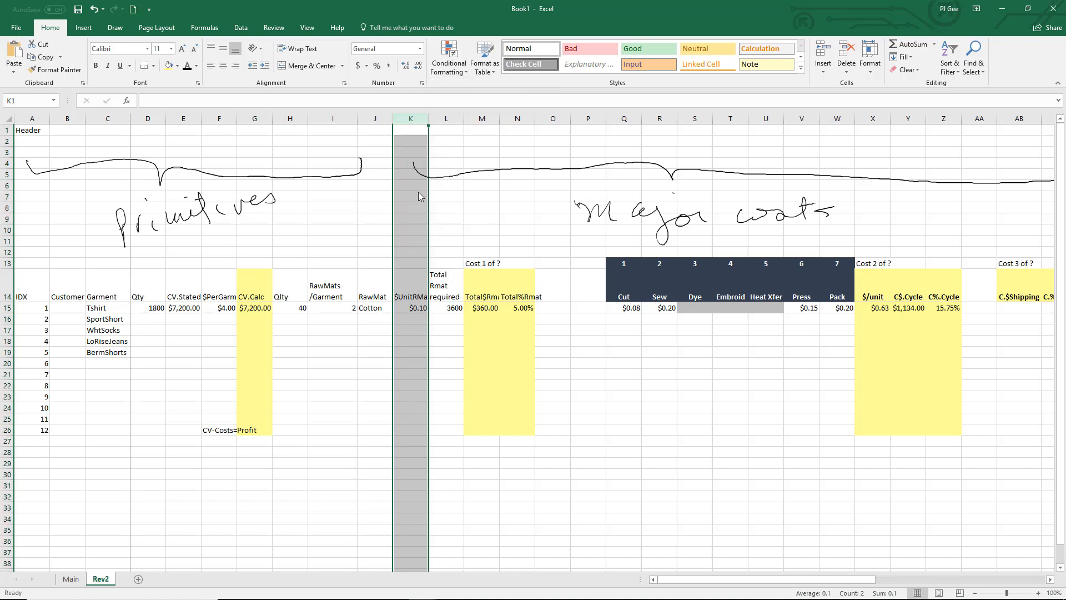
Head the new column K with Unit.Wt in K14 and set the Tshirt's unit weight in K15 to 0.5
click(410, 281)
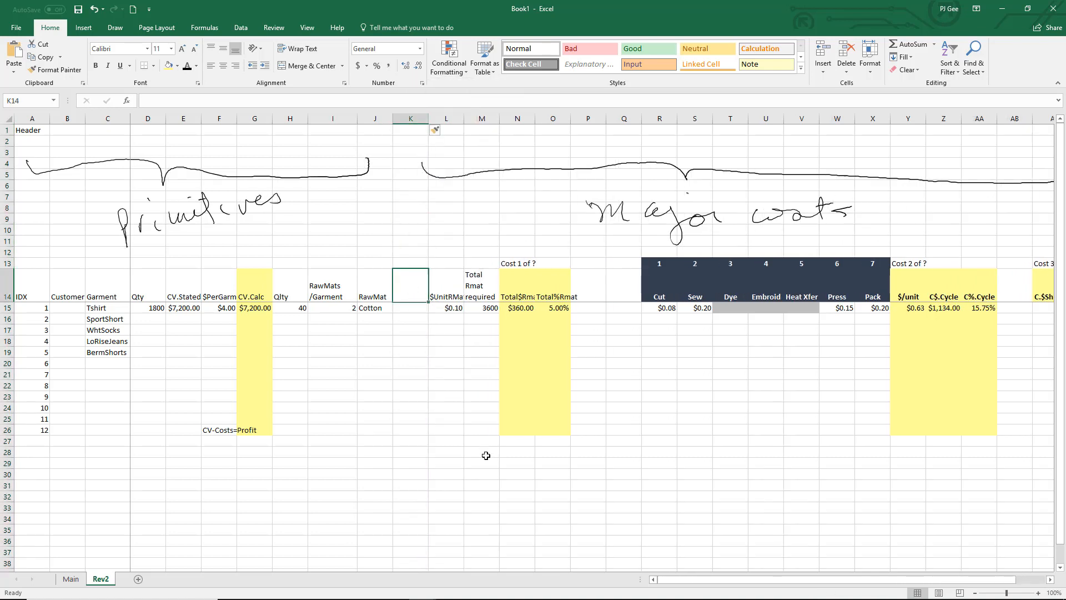
text(Unit)
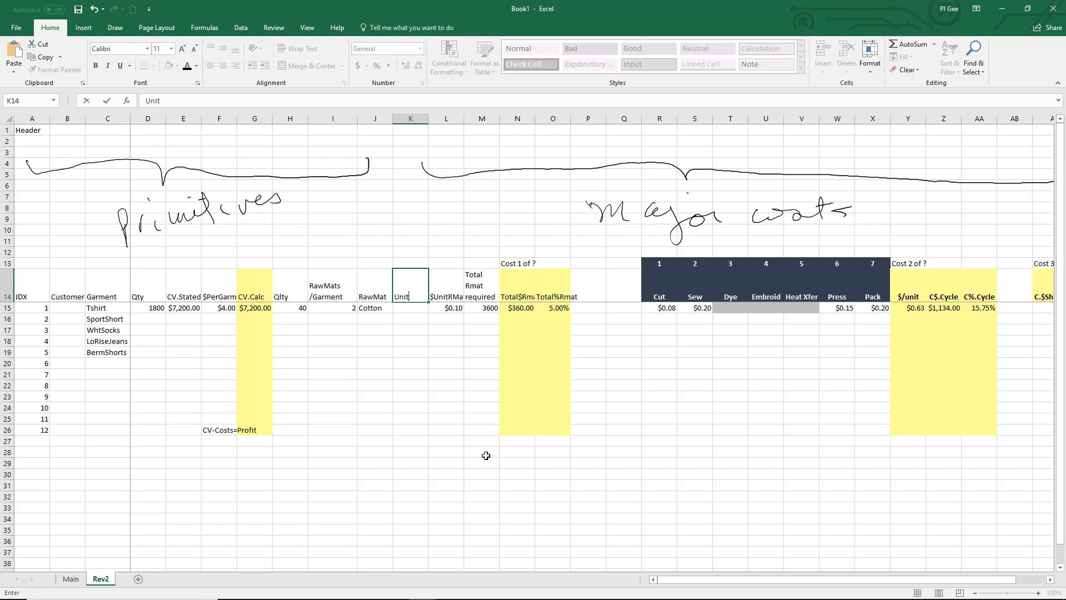
text(.Wt)
click(409, 310)
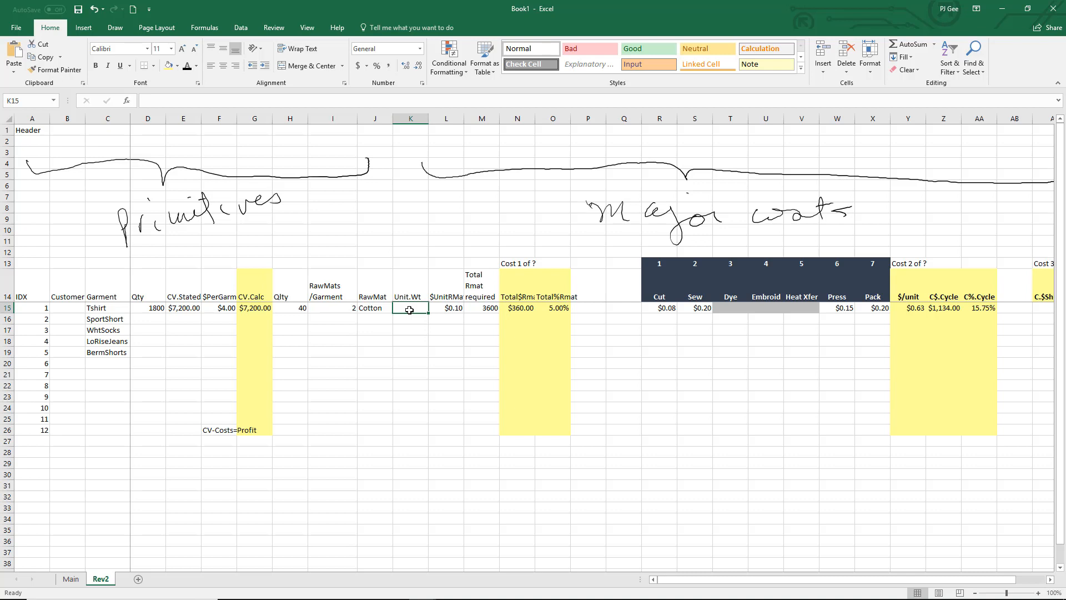
text(.5)
click(492, 453)
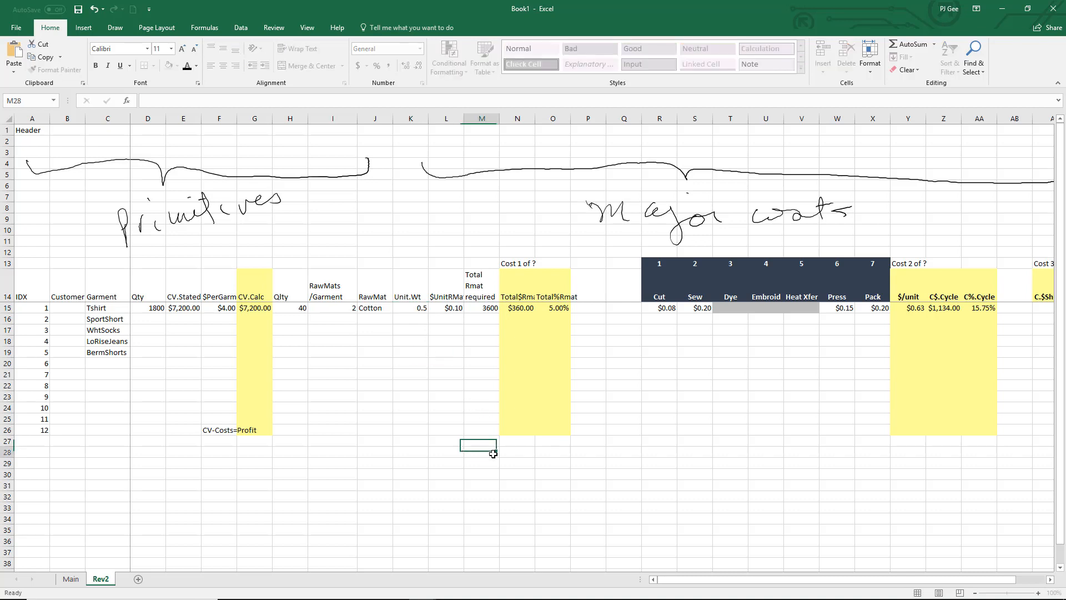
Format the Unit.Wt cells K15:K26 as numbers with two decimal places
drag(401, 308, 401, 431)
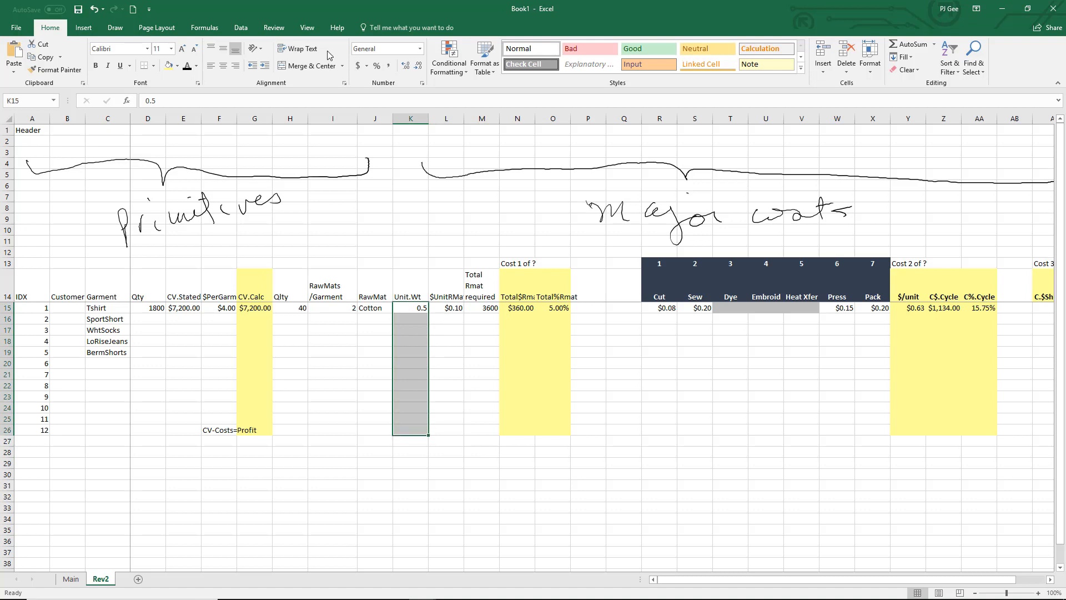
click(422, 84)
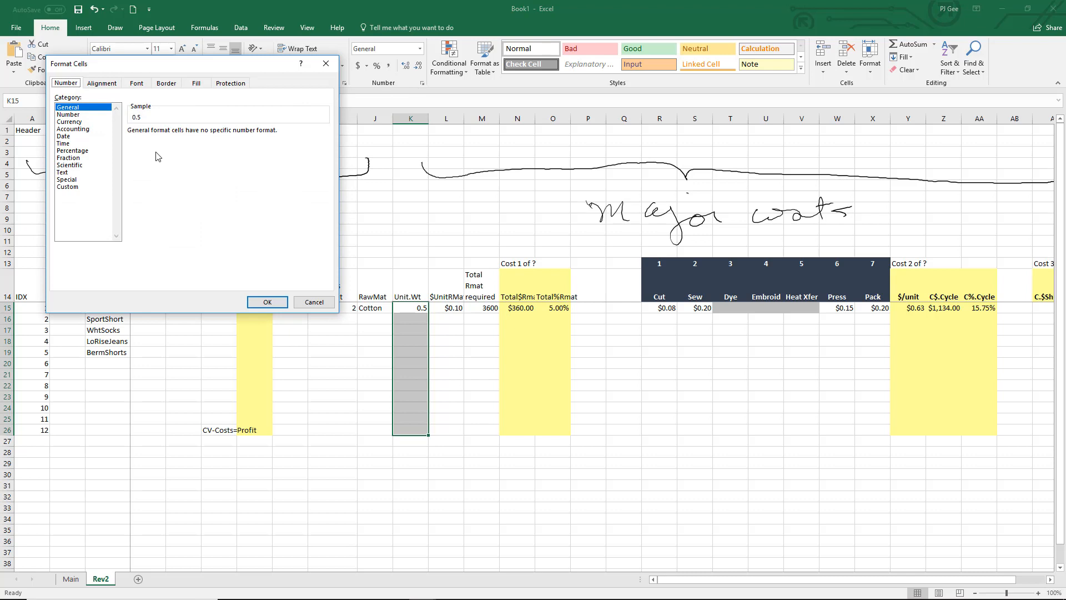
click(80, 115)
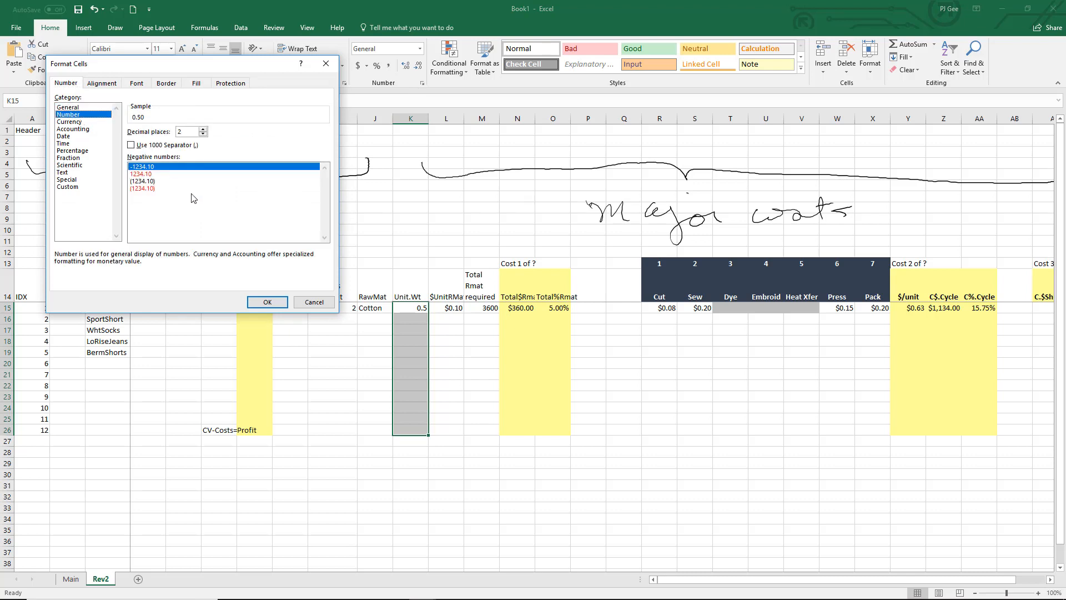
click(267, 302)
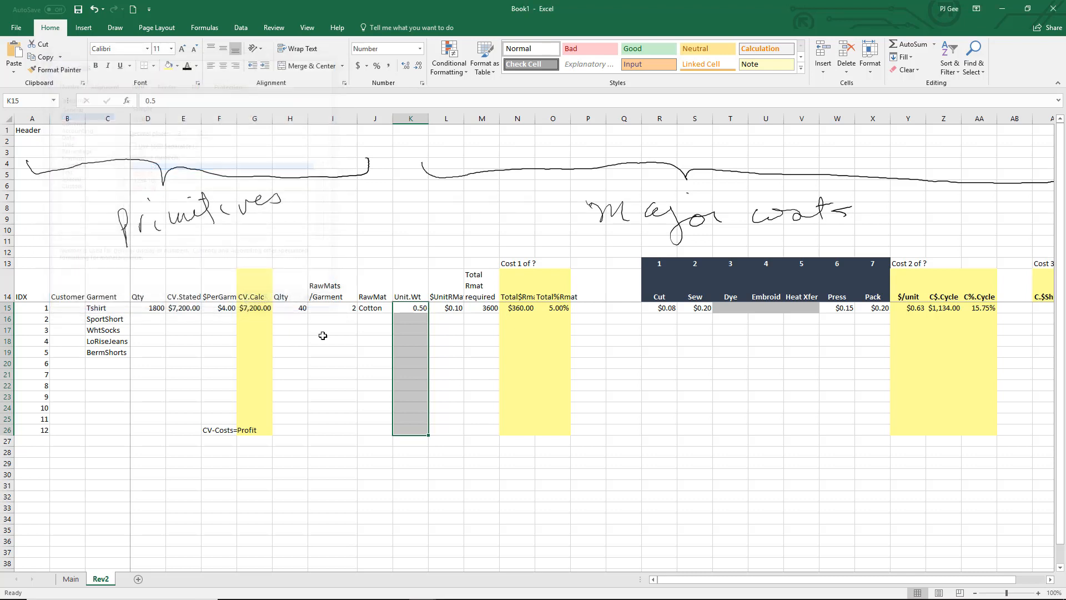
click(498, 516)
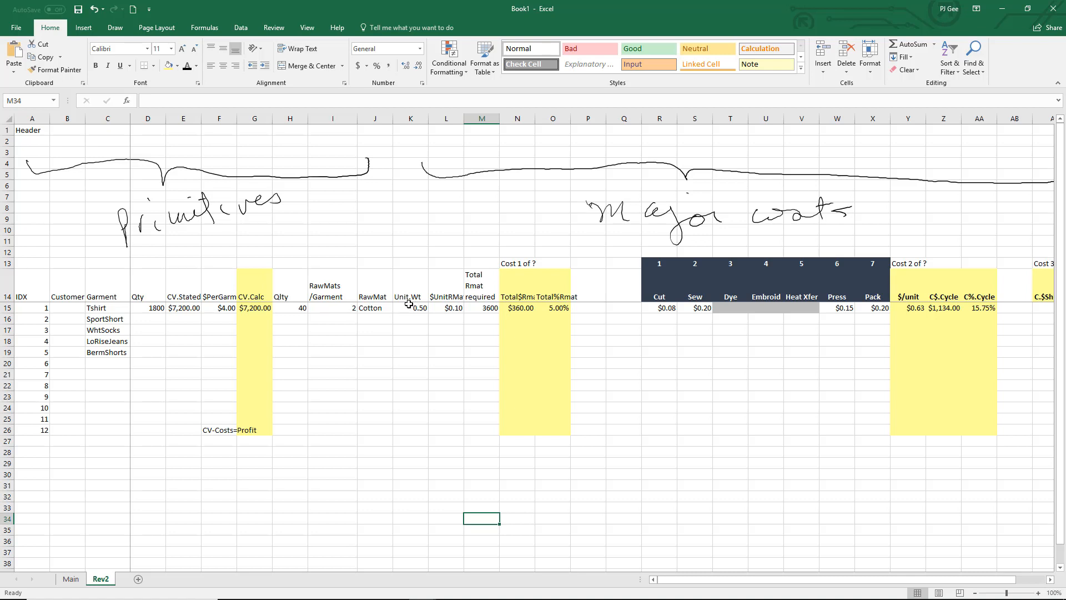
drag(411, 310, 417, 390)
click(491, 496)
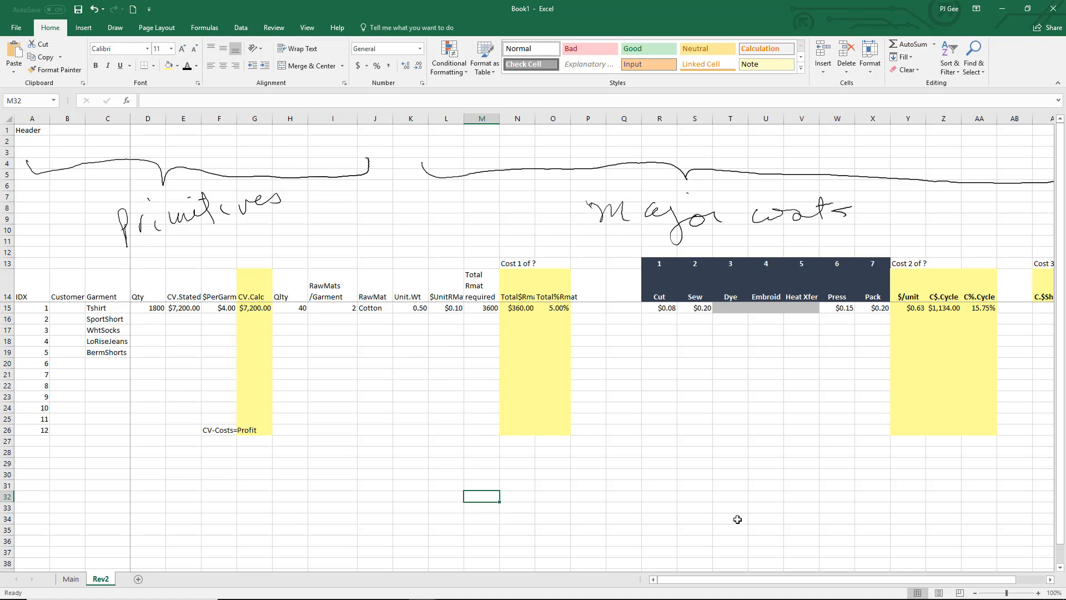
Enter the header C.Wt in AB14, directly before the C.$Shipping column
drag(752, 587, 781, 587)
click(1050, 580)
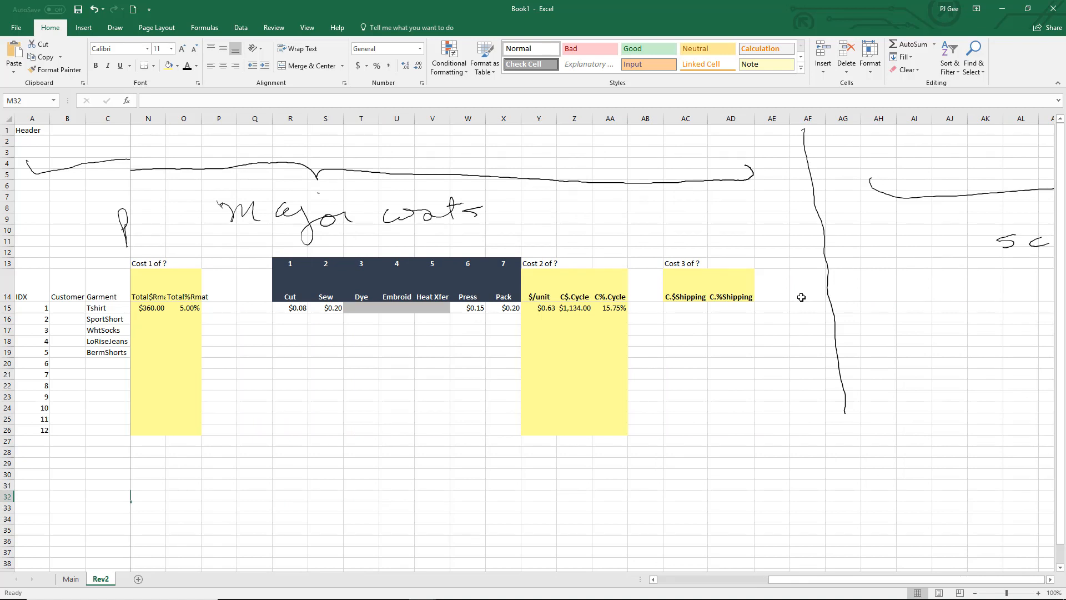
click(650, 291)
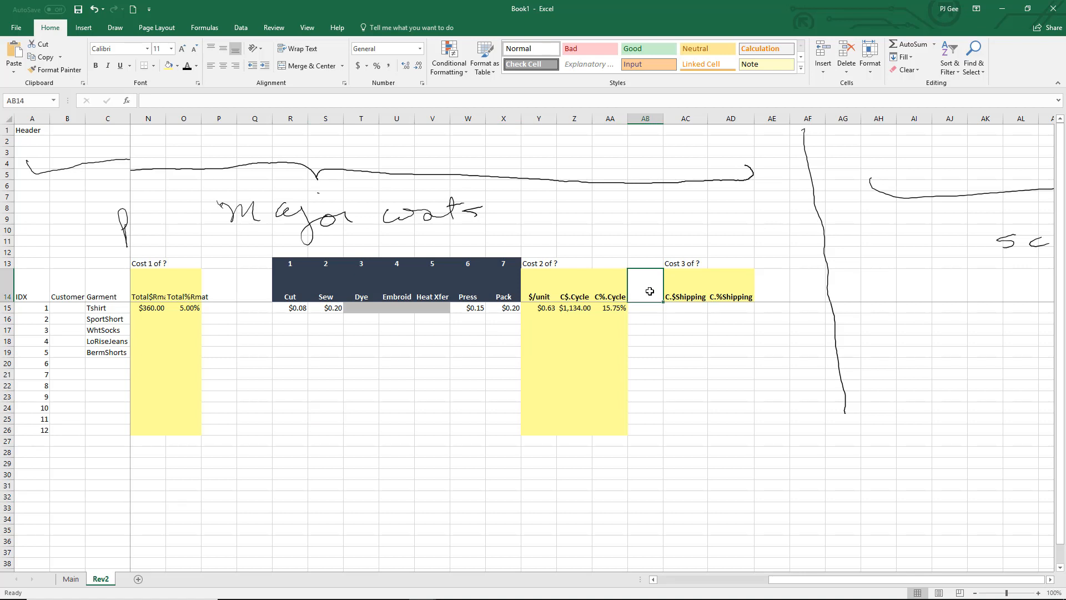
text(C.)
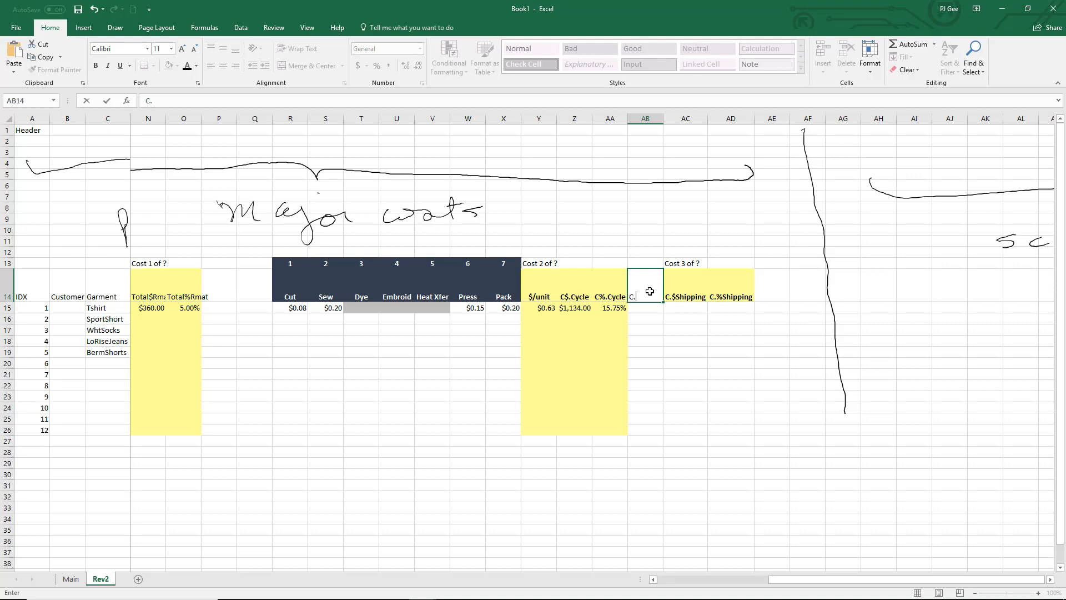
text(Wt)
key(Return)
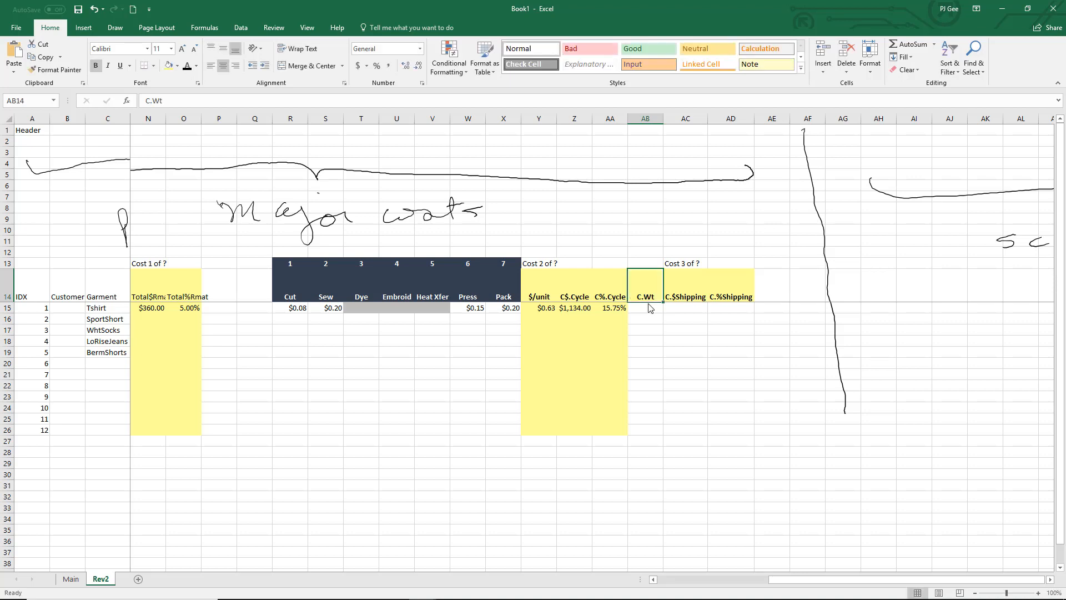
Calculate the Tshirt's contract weight in AB15 as unit weight times quantity, =K15*D15
click(647, 311)
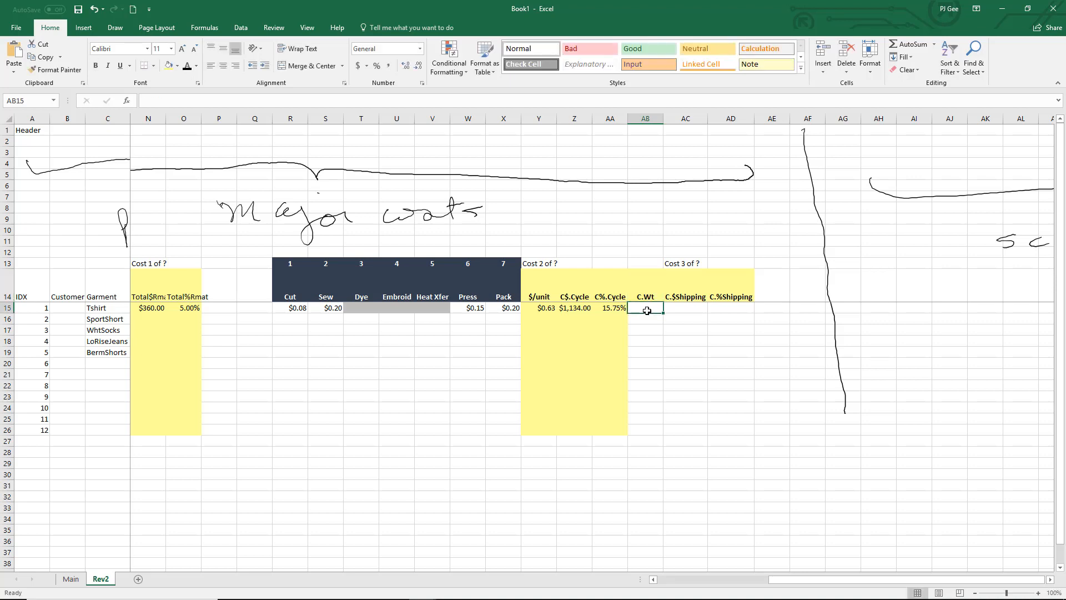
text(=)
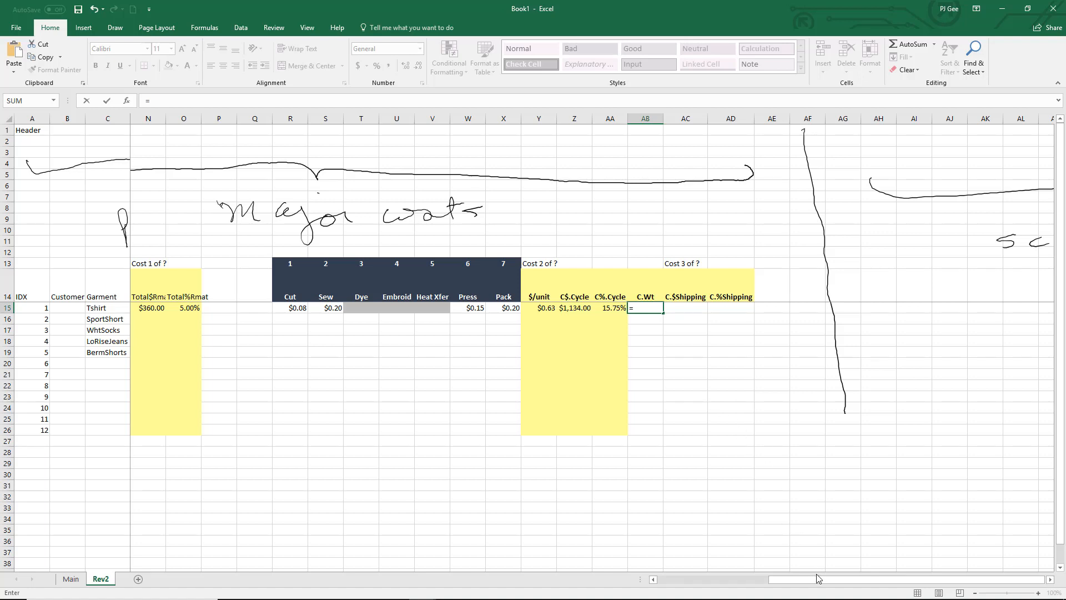
drag(817, 579, 737, 594)
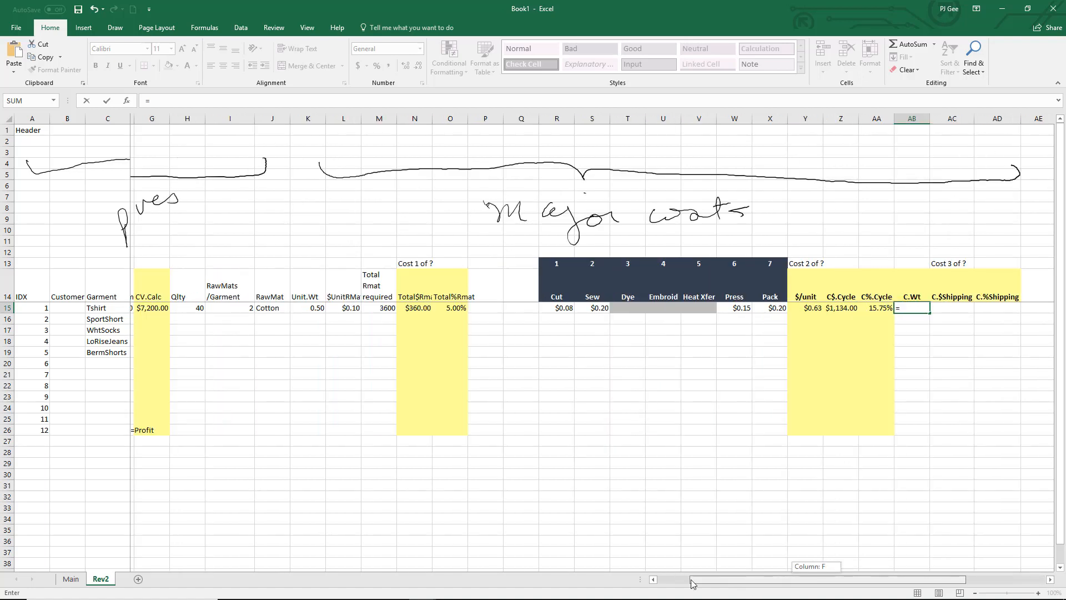
click(308, 307)
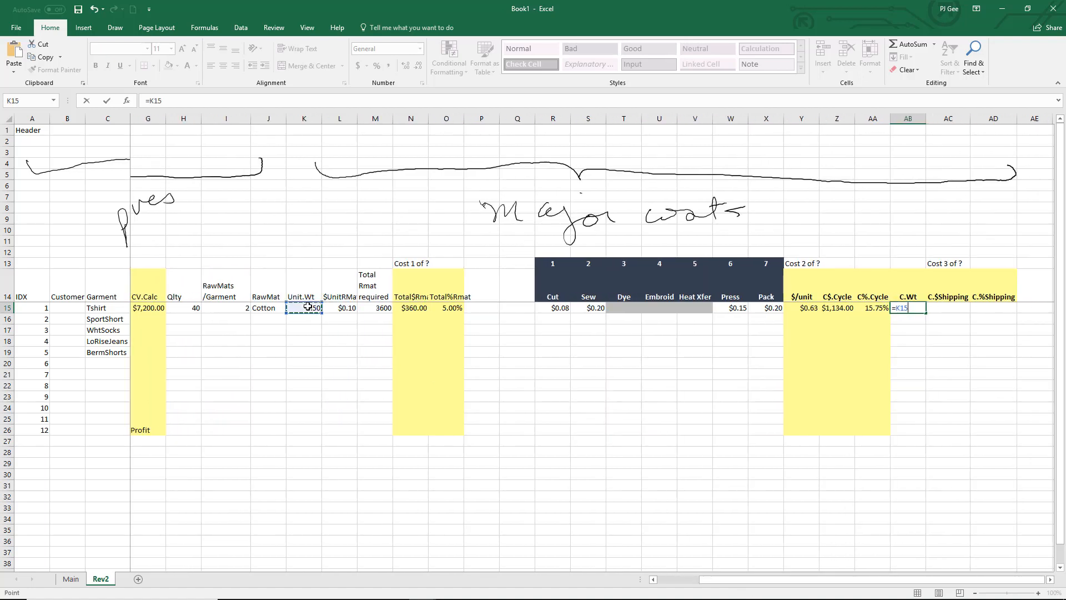
text(*)
drag(728, 579, 661, 594)
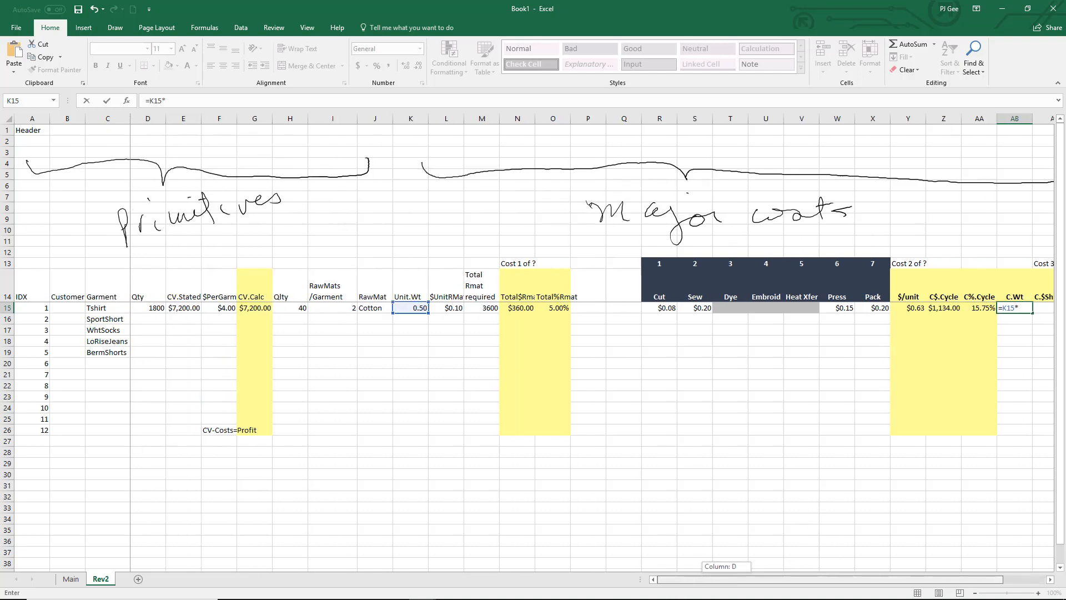
click(150, 313)
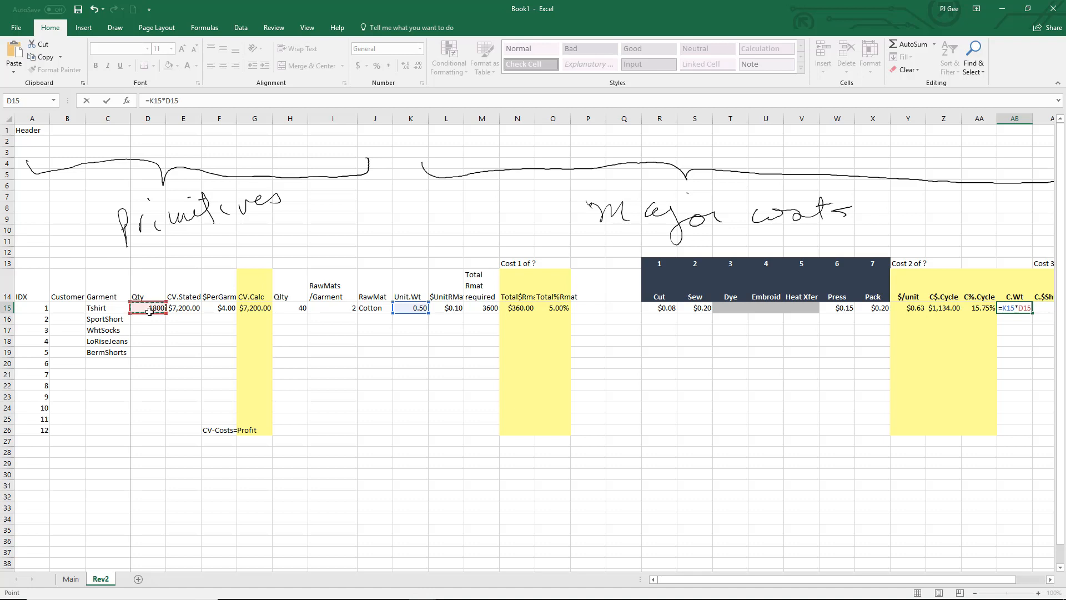
key(Return)
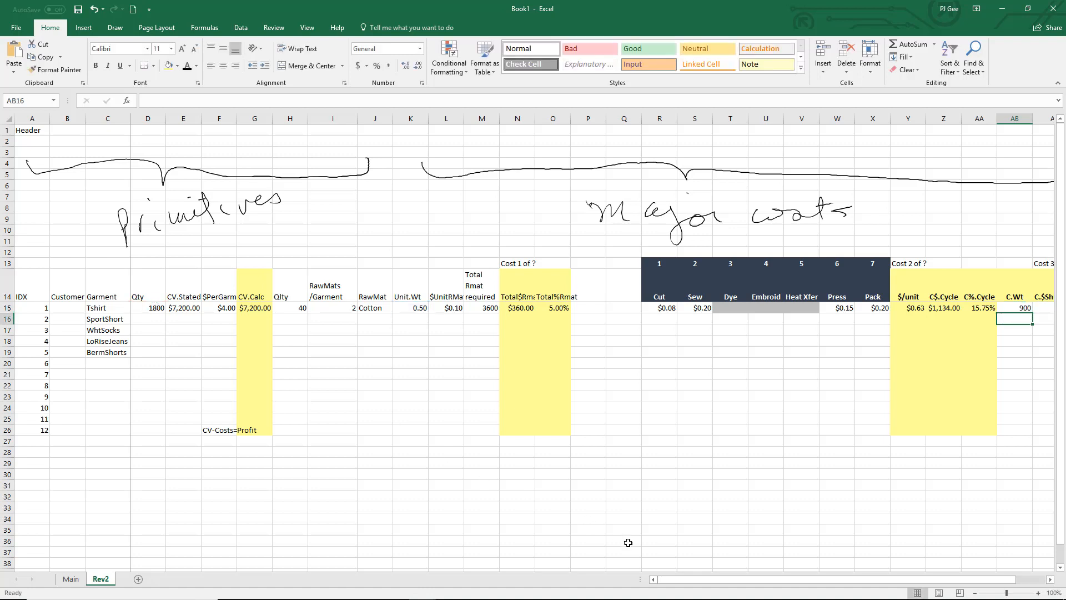
drag(699, 585, 785, 585)
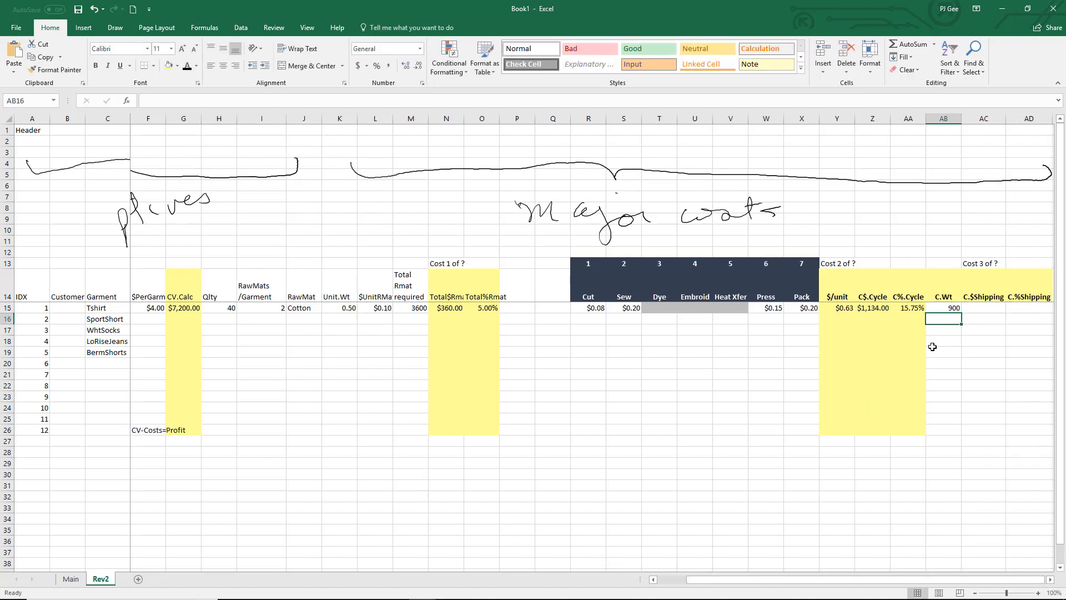
double_click(951, 294)
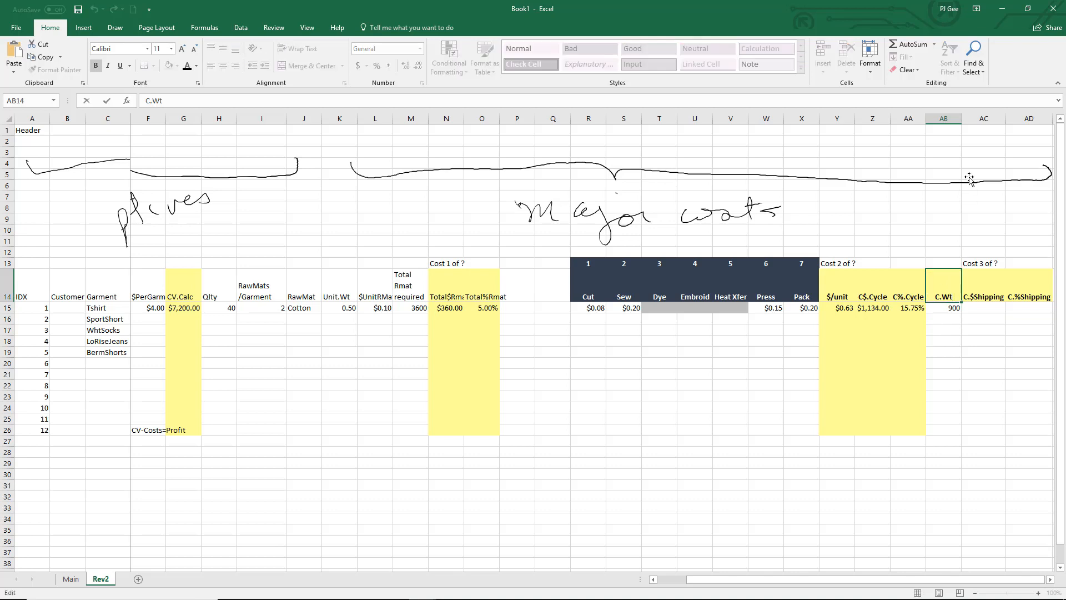
key(alt)
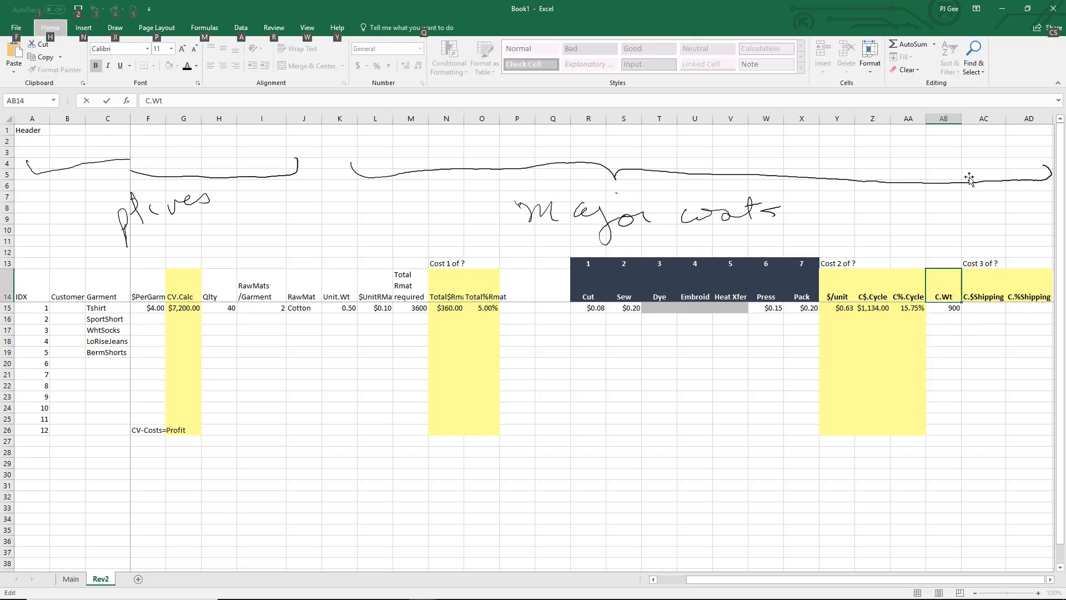
key(Escape)
key(Escape)
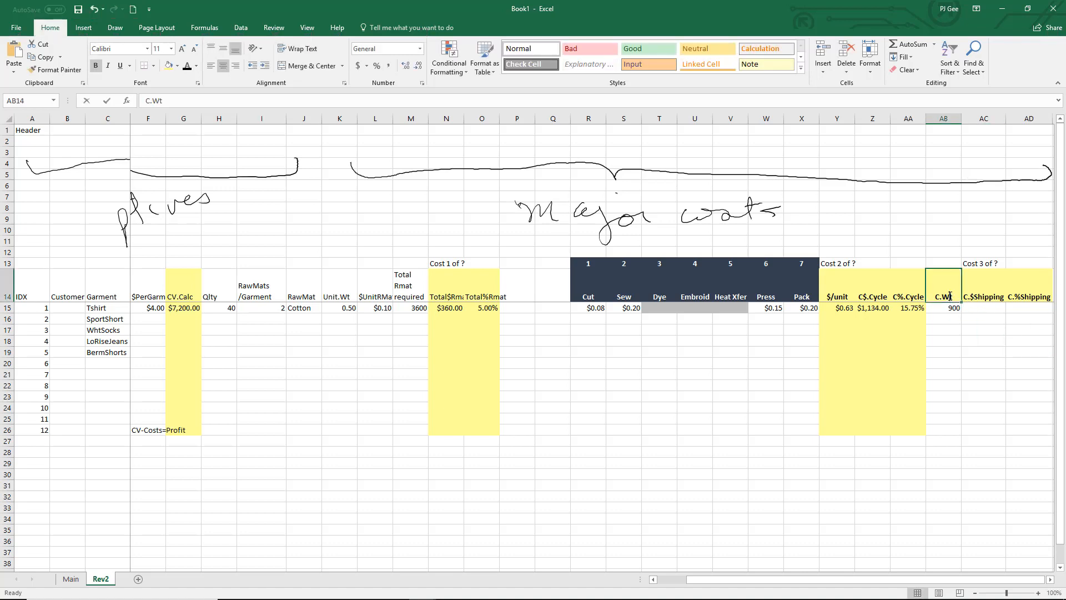
Add the unit "lbs." on a second line of the C.Wt header in AB14
double_click(955, 296)
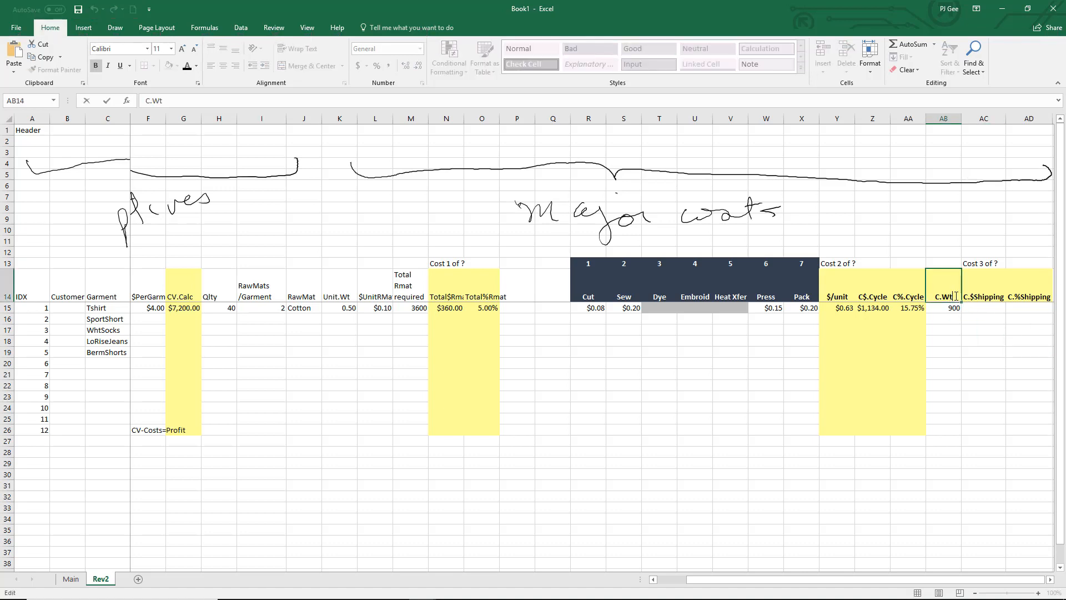
key(alt+Return)
click(969, 371)
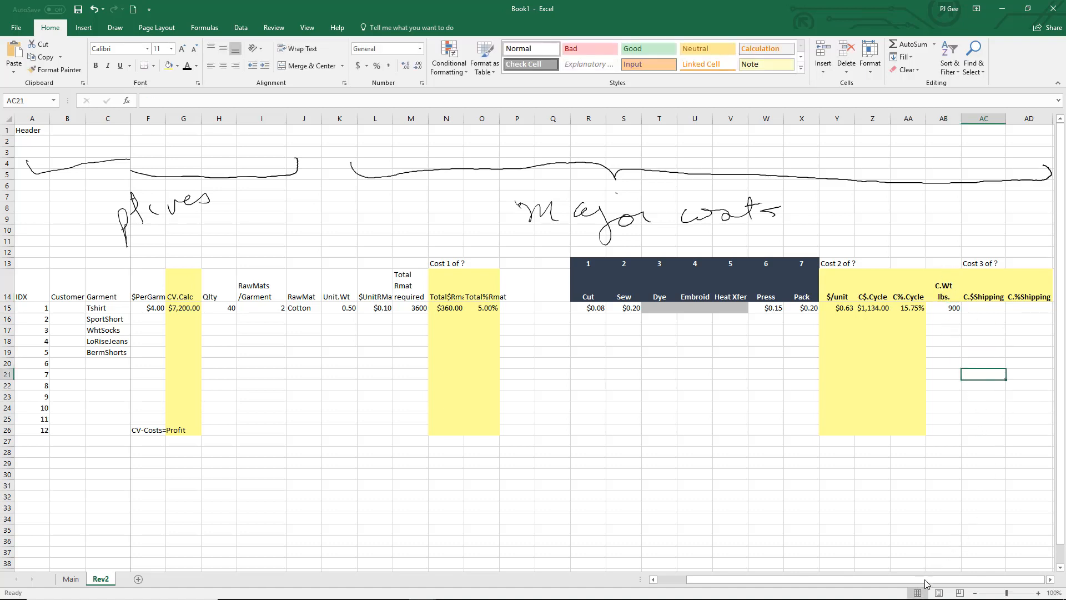
Check the Plain T-Shirts freight rates in the browser simulation's shipping office and calculate C.$Shipping in AC15 as =175+(0.4*AB15)
click(1051, 578)
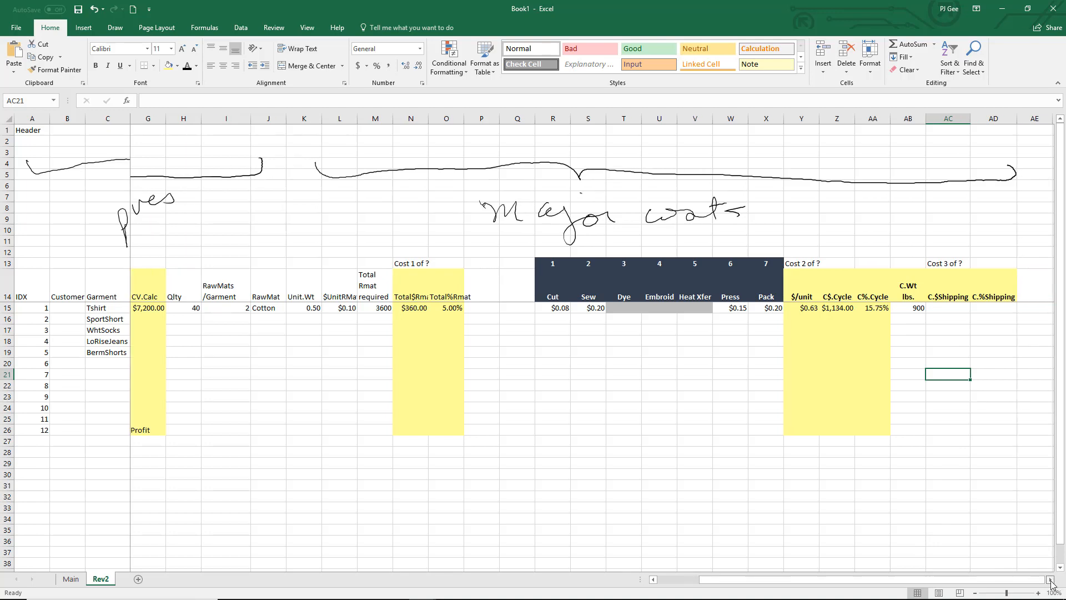
key(alt+Tab)
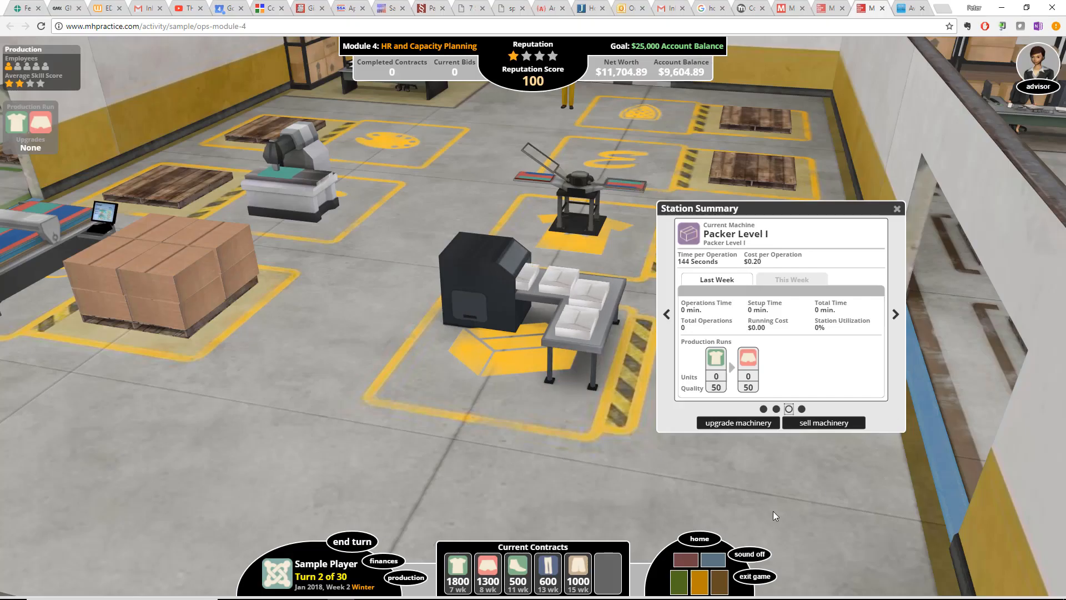
click(719, 582)
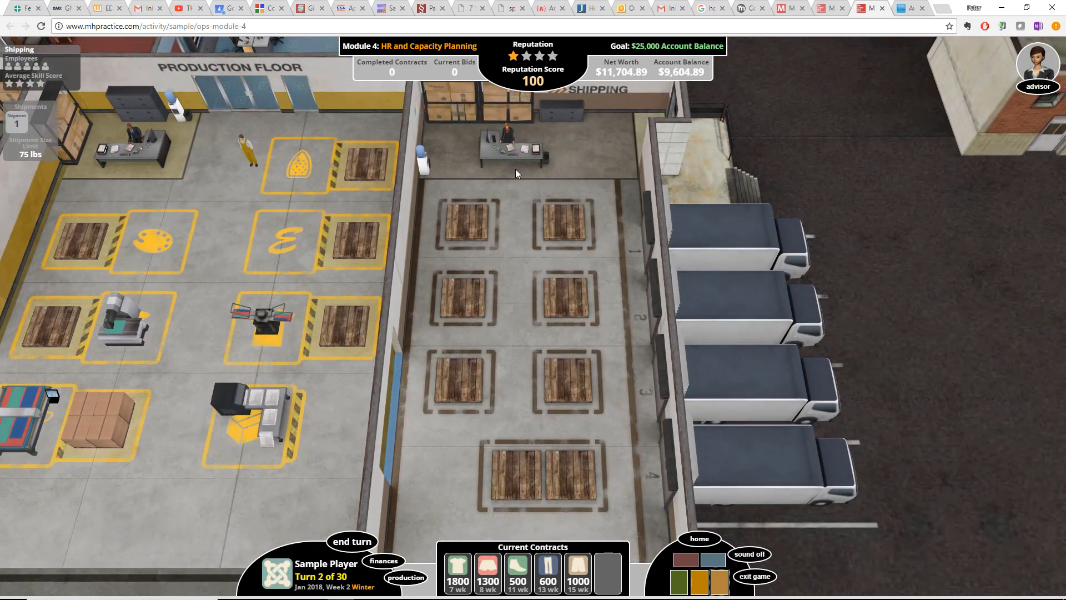
click(511, 157)
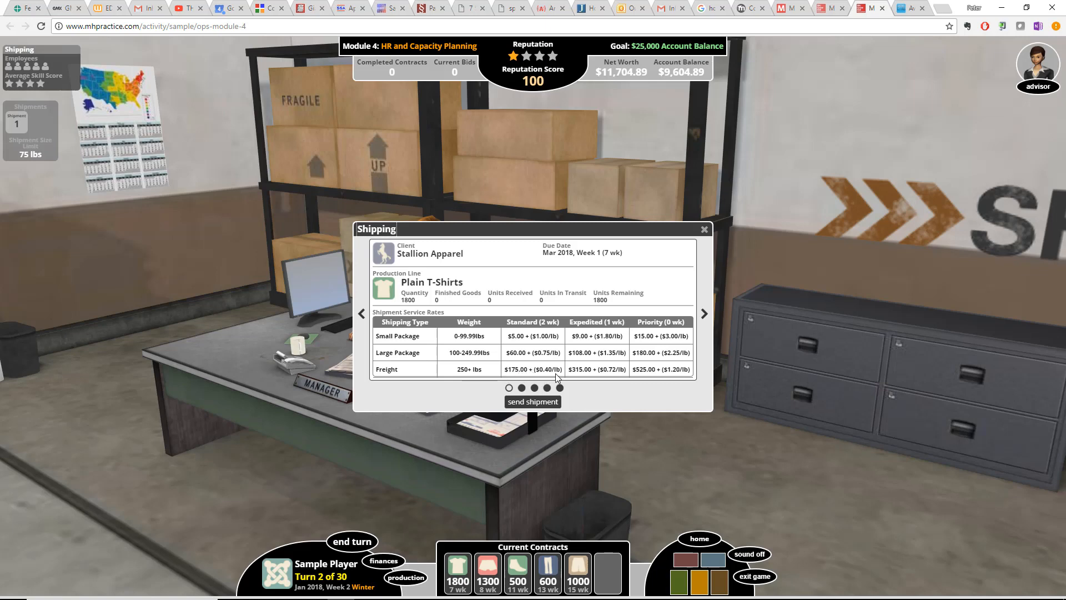
key(alt+Tab)
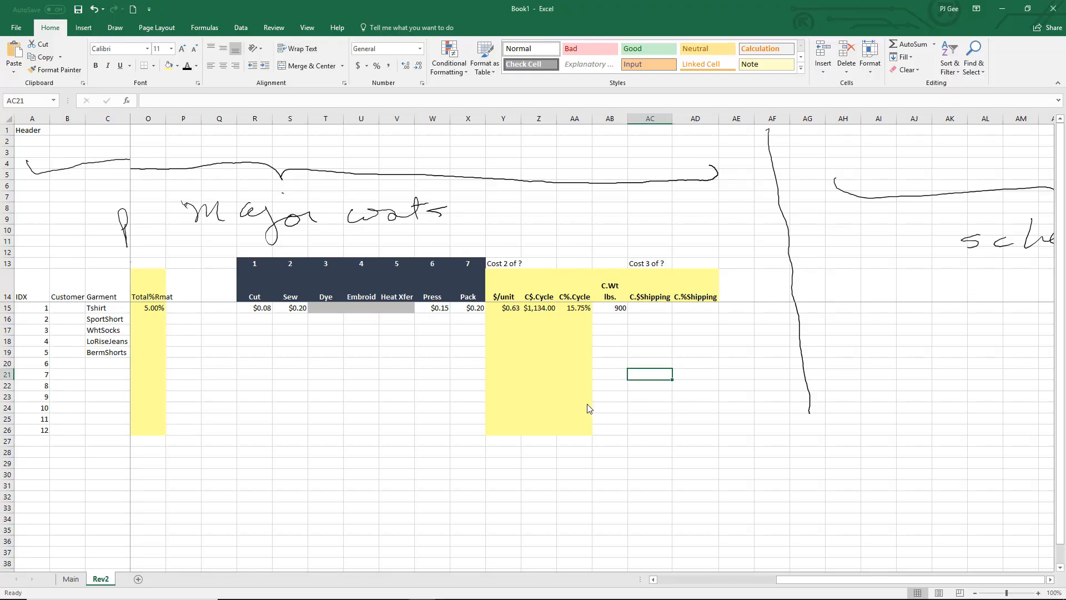
click(647, 311)
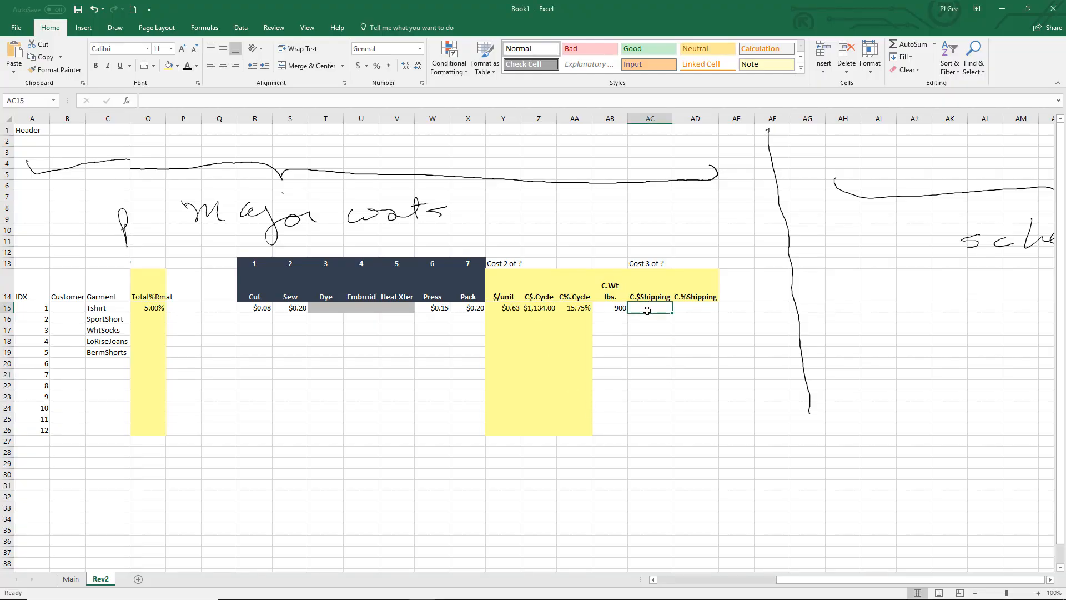
text(=)
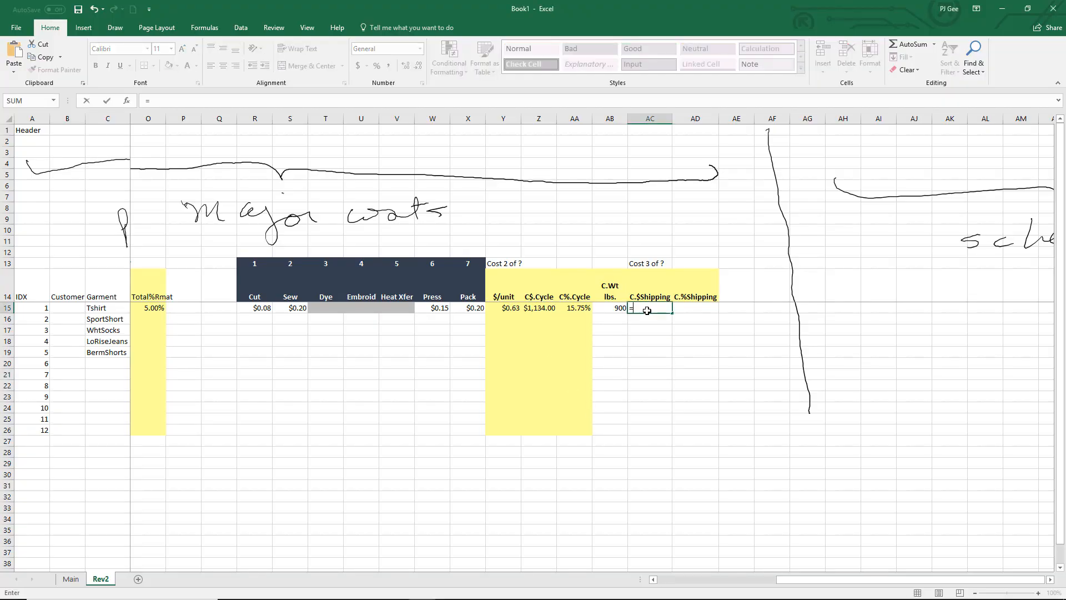
text(175+(.4*)
click(618, 307)
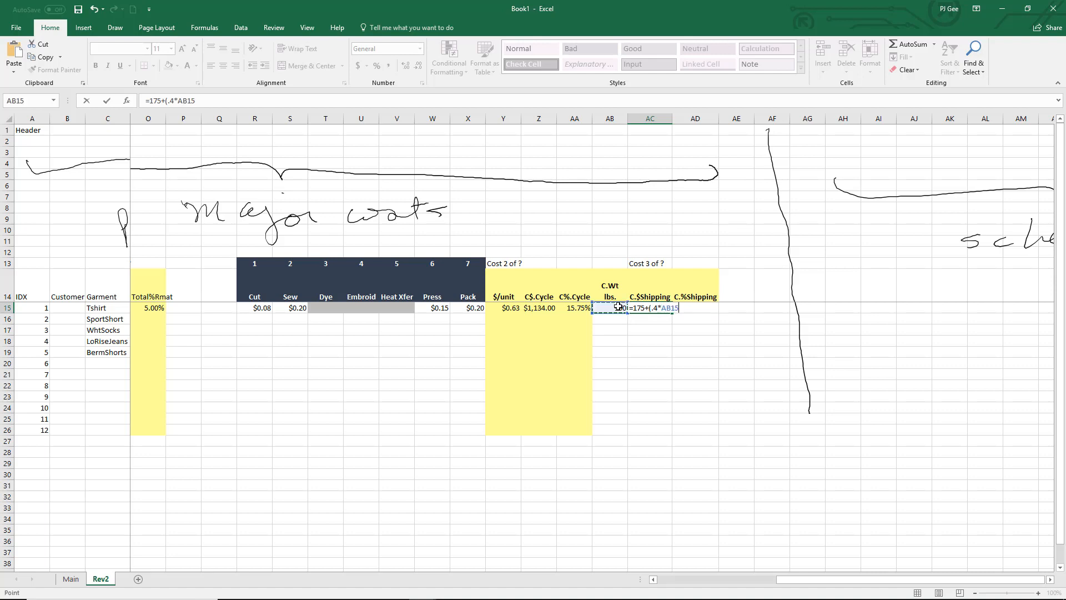
key(Return)
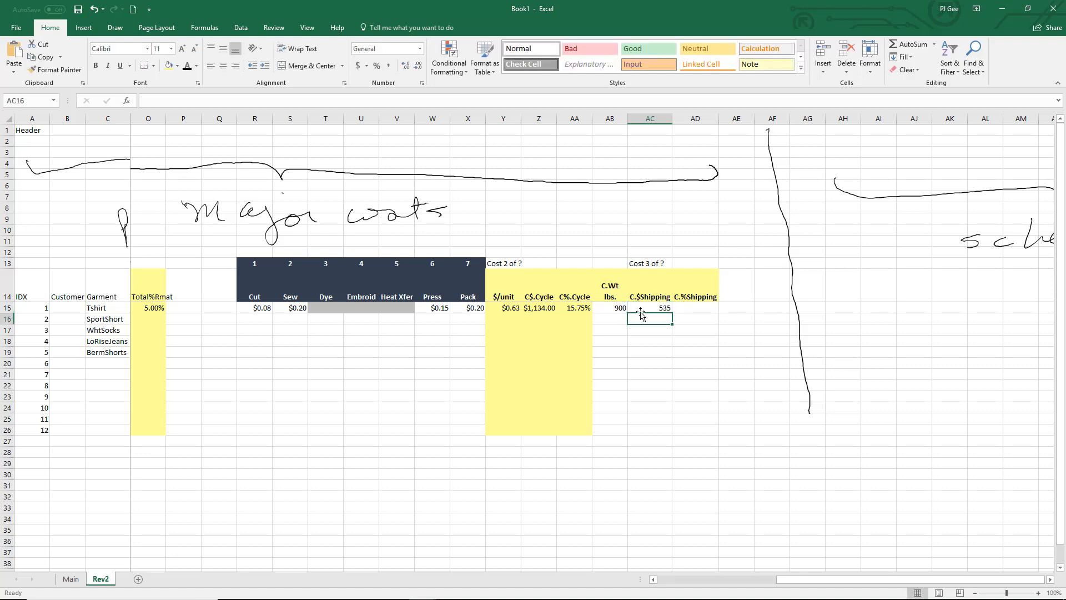
Format the C.$Shipping cells AC15:AC26 as dollar currency with two decimal places
drag(660, 307, 650, 431)
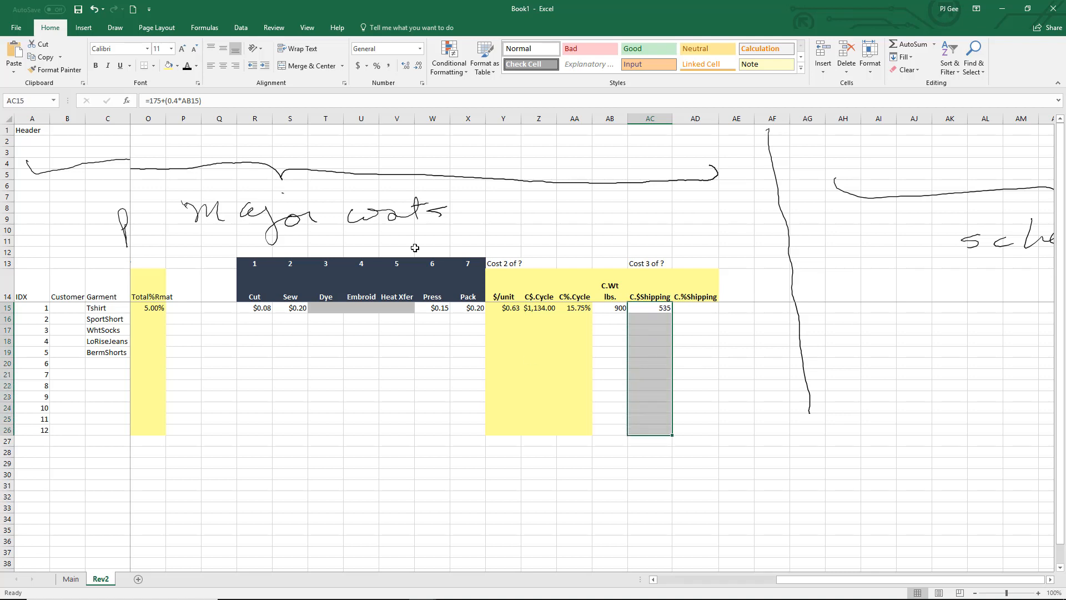
click(422, 83)
click(87, 123)
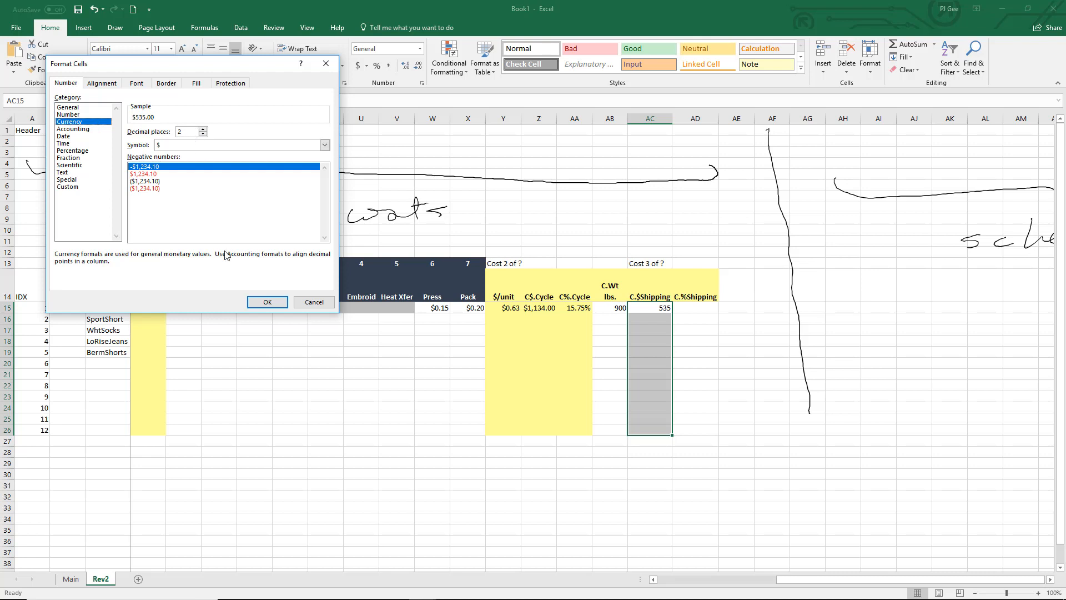
click(268, 303)
click(664, 312)
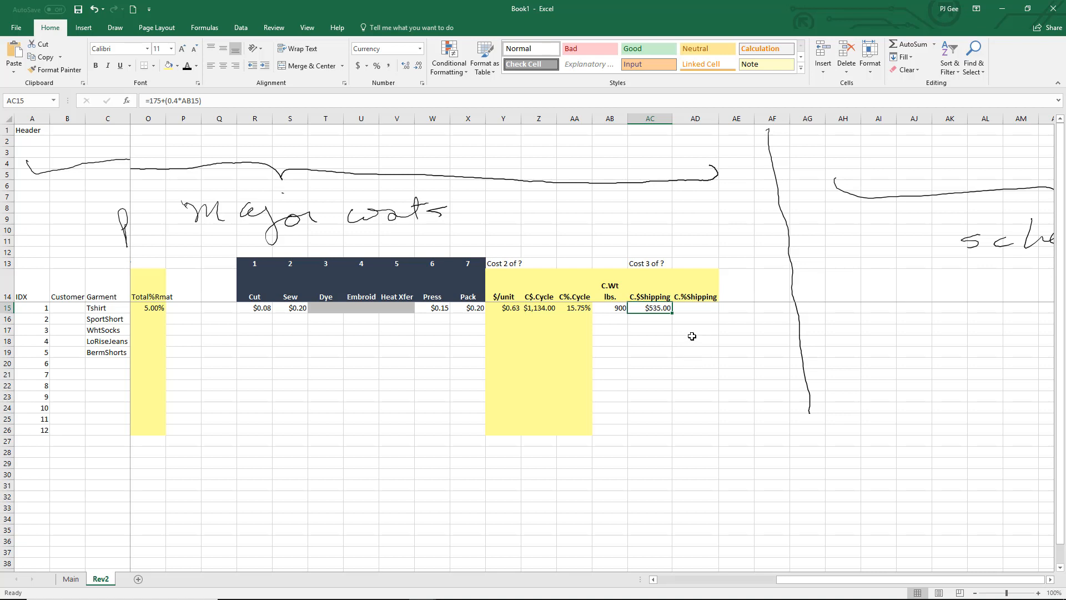
Calculate C.%Shipping in AD15 as shipping cost divided by the calculated contract value, =AC15/G15
click(692, 310)
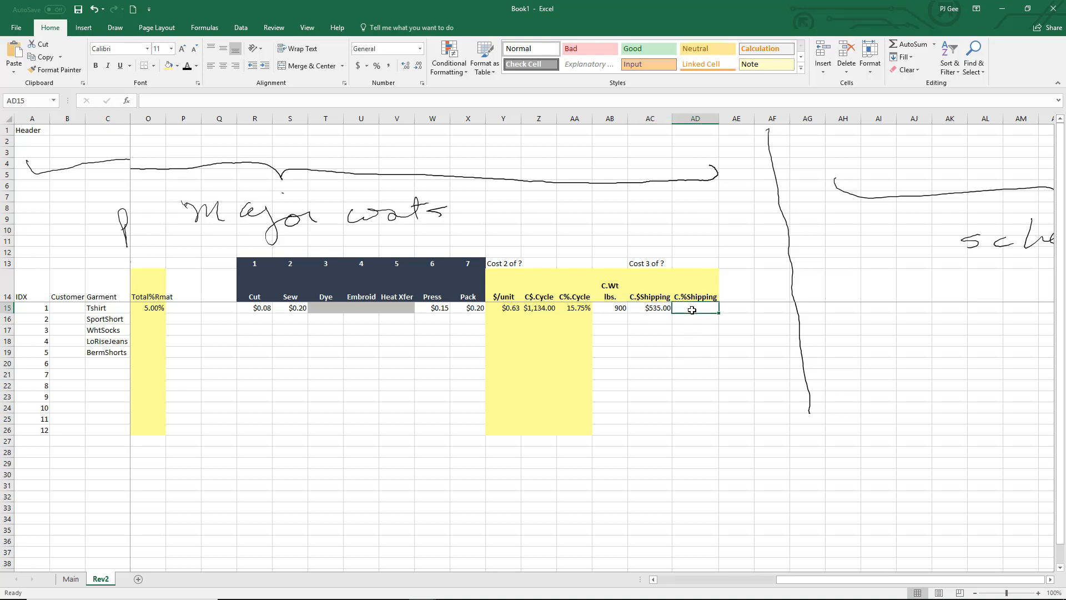
click(658, 309)
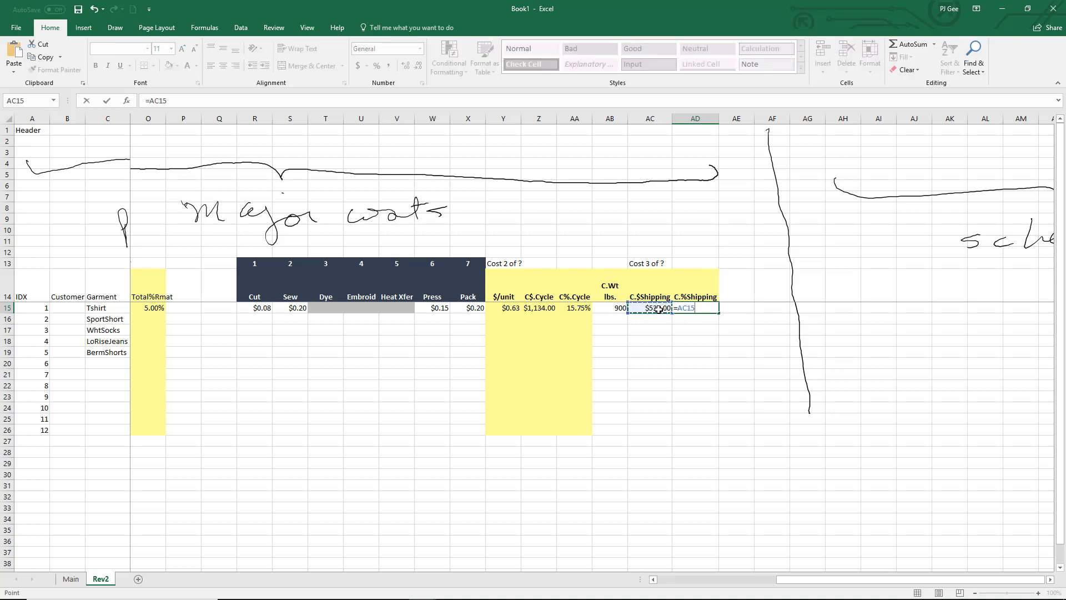
text(/)
drag(835, 579, 717, 580)
click(260, 313)
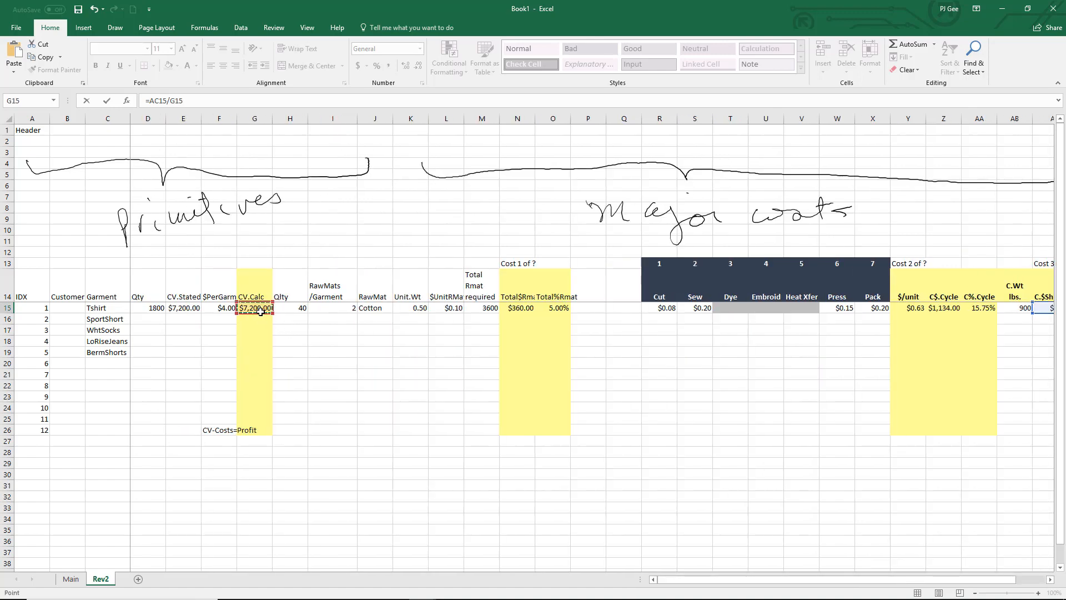
key(Return)
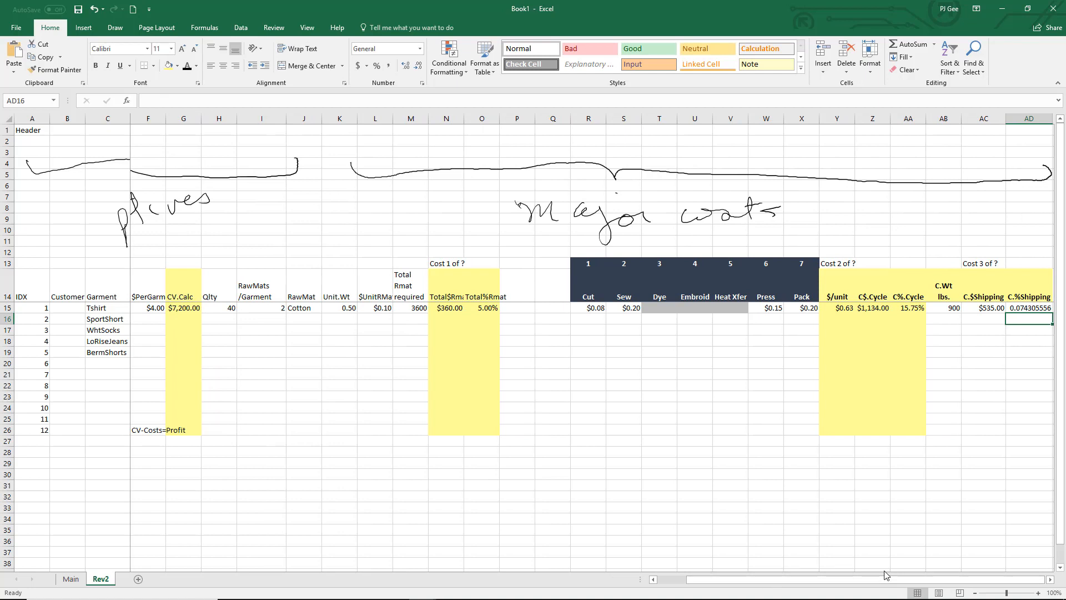
Format the C.%Shipping cells AD15:AD26 as percentages with two decimal places
click(1050, 579)
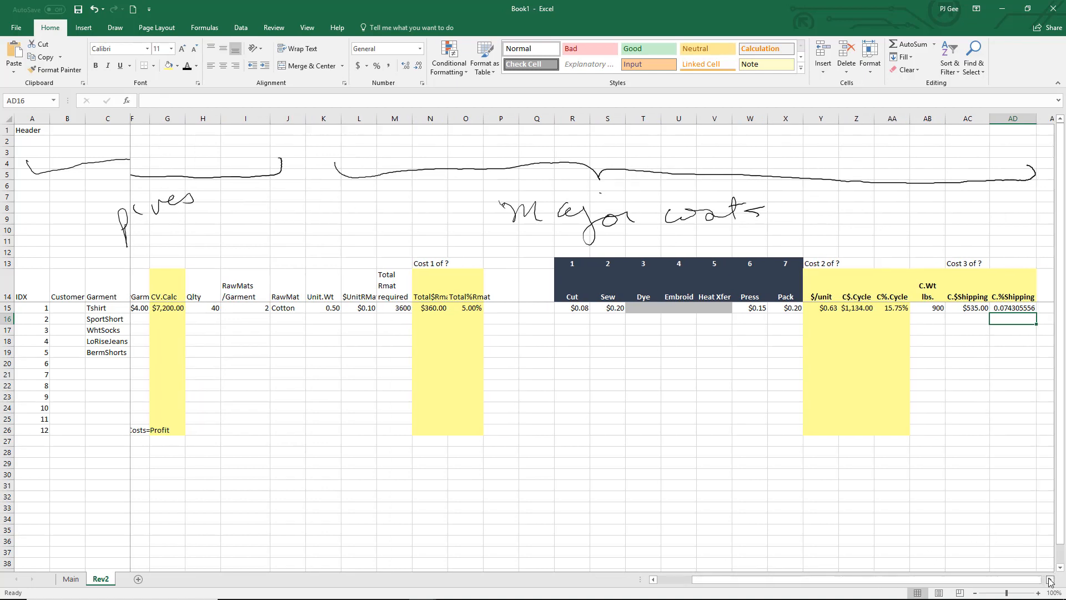
click(1050, 579)
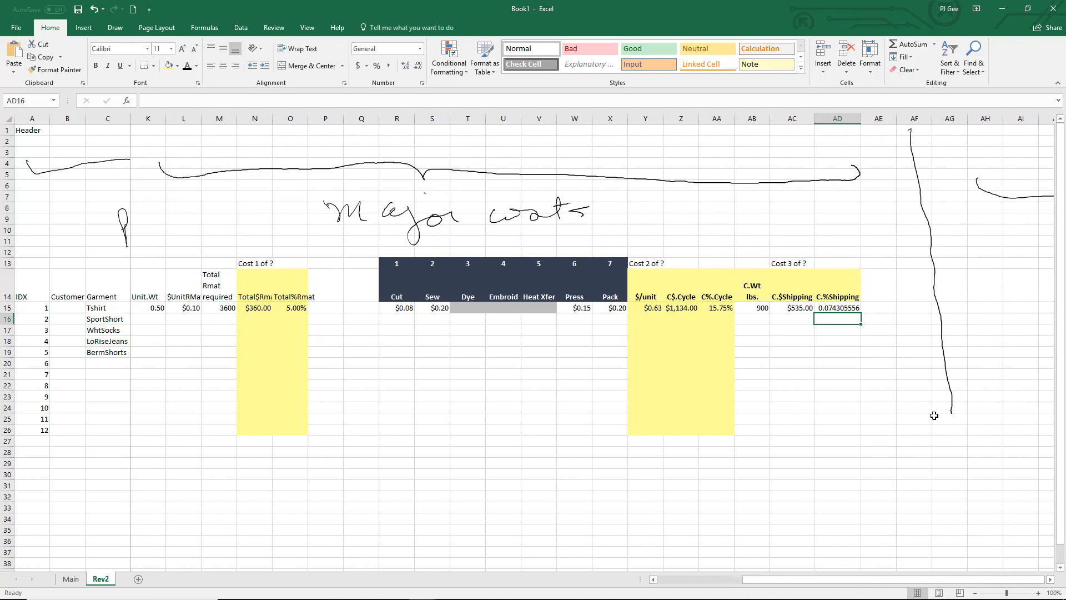
drag(842, 309, 850, 435)
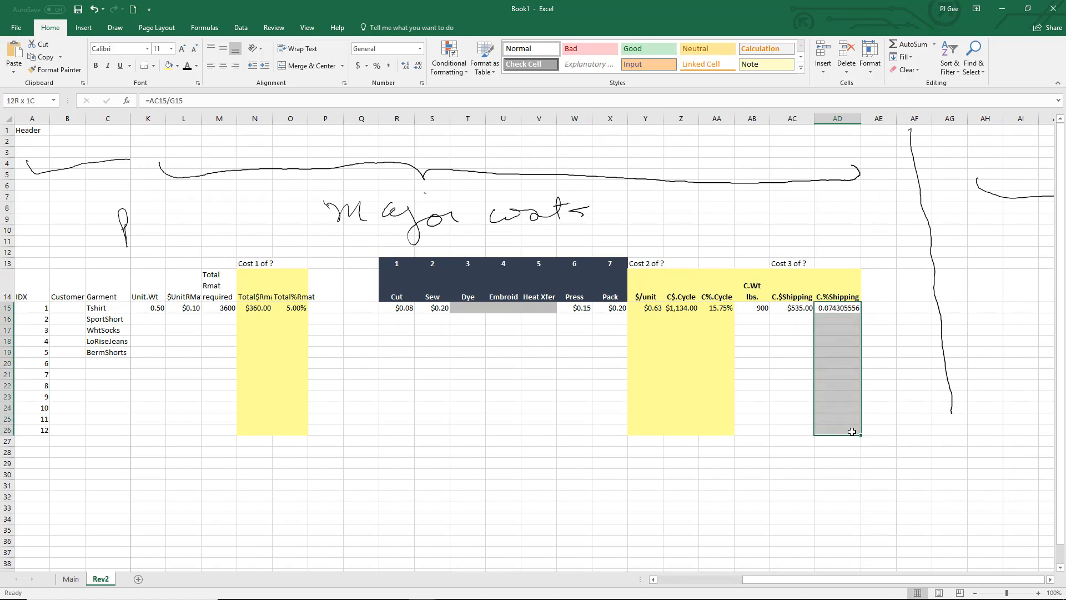
click(421, 84)
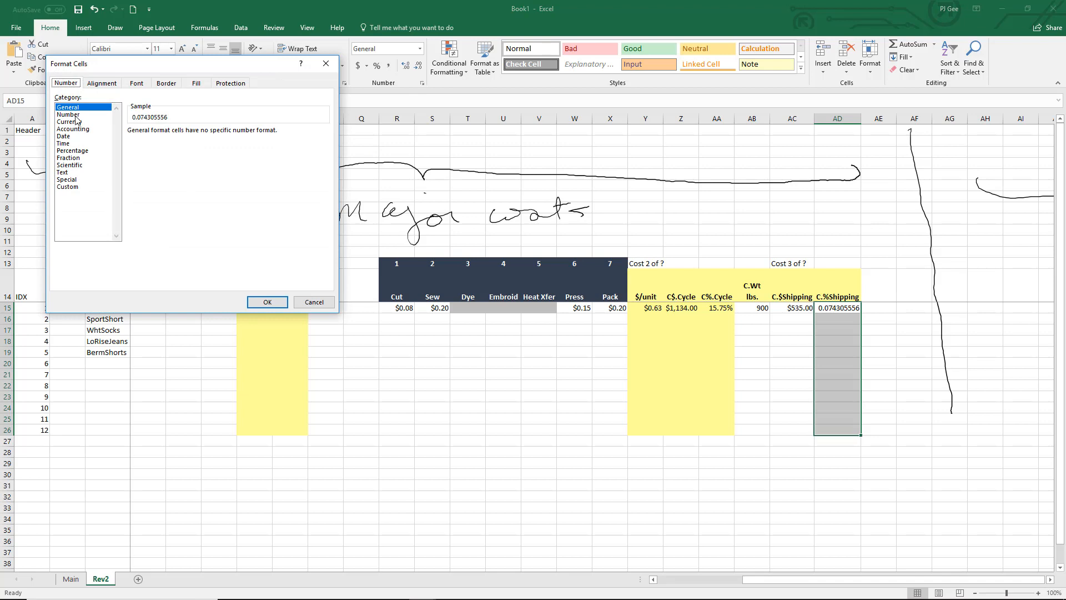
click(78, 152)
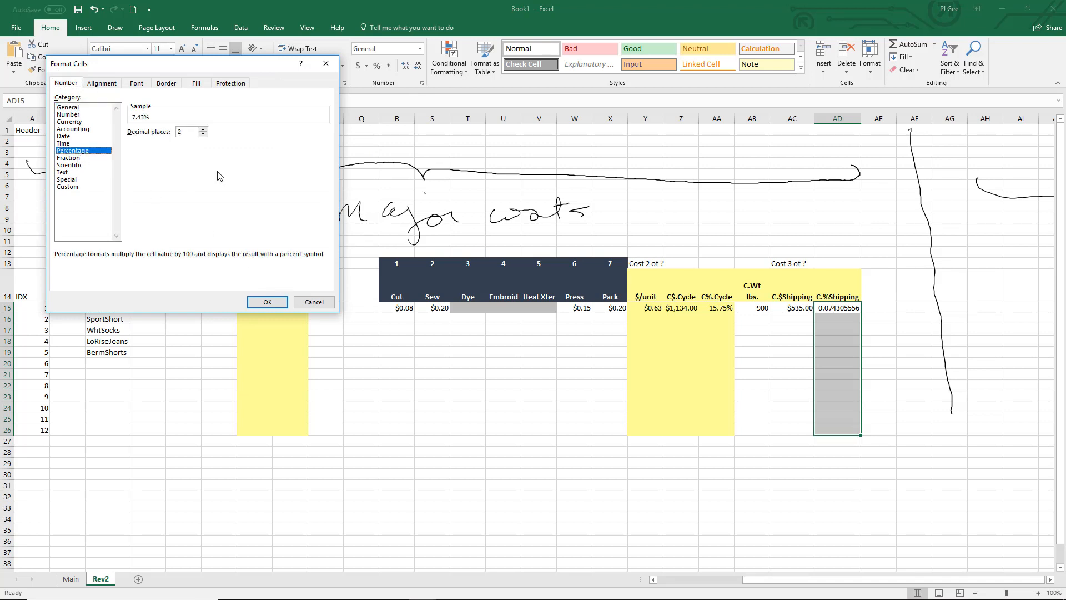
click(267, 302)
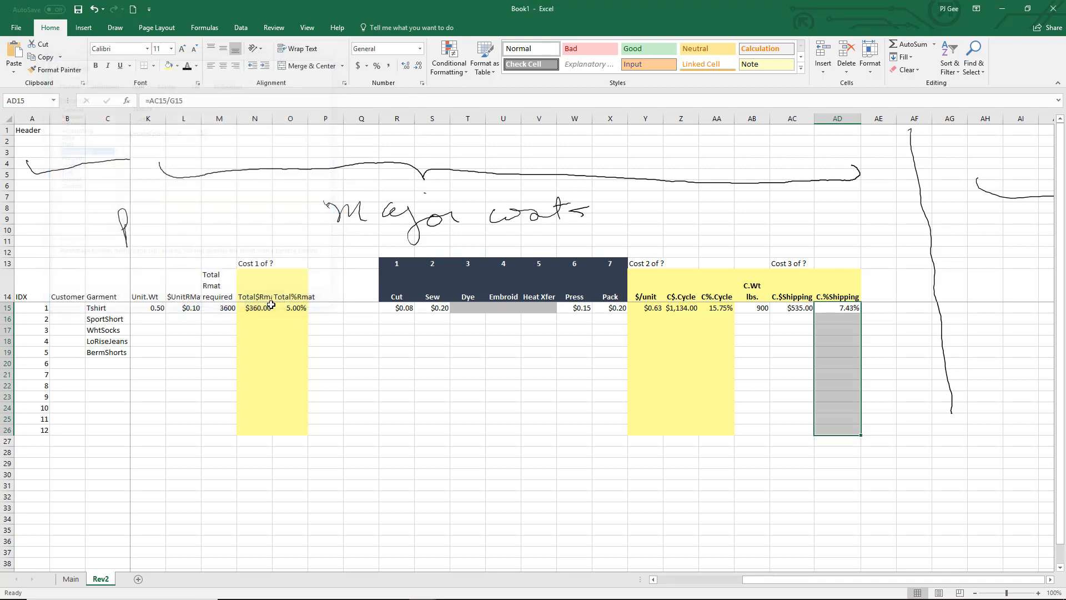
Flatten the handwritten ink annotations above the table so they end around row 4
click(715, 532)
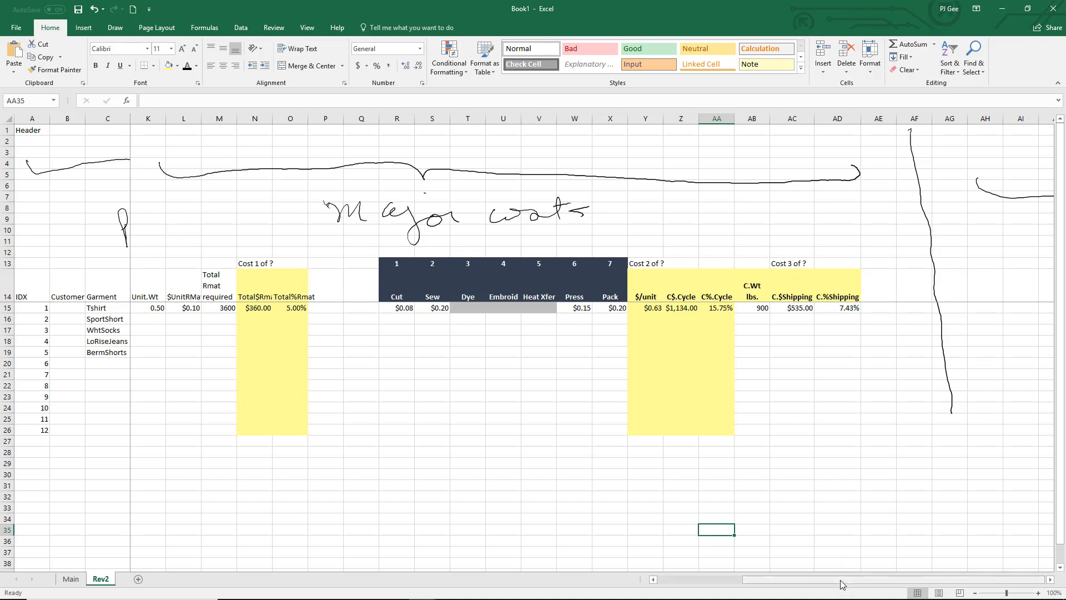
drag(845, 583, 874, 587)
drag(1053, 583, 1054, 583)
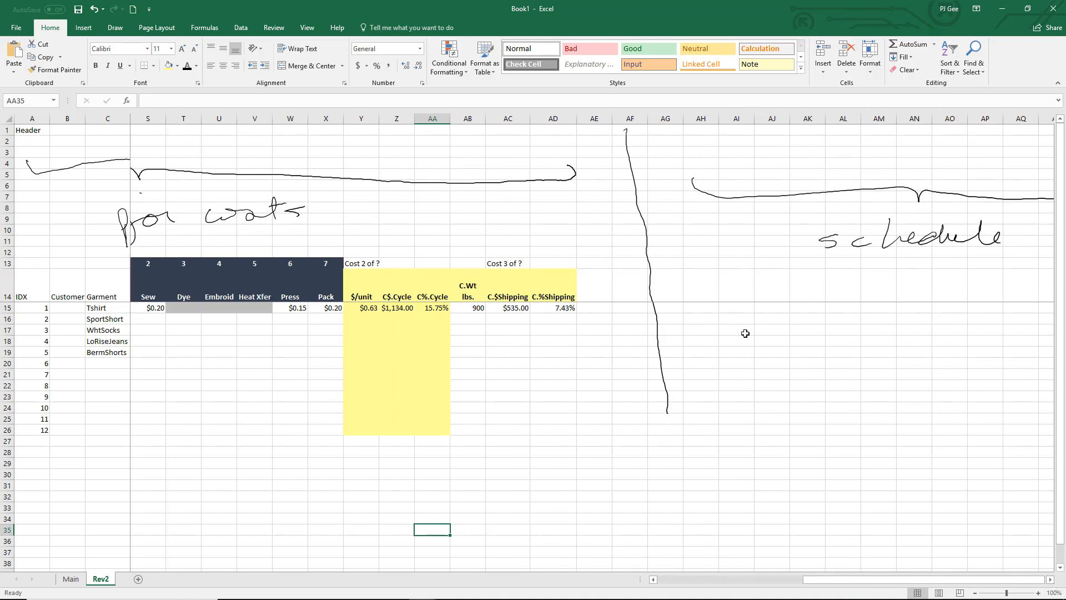
click(650, 272)
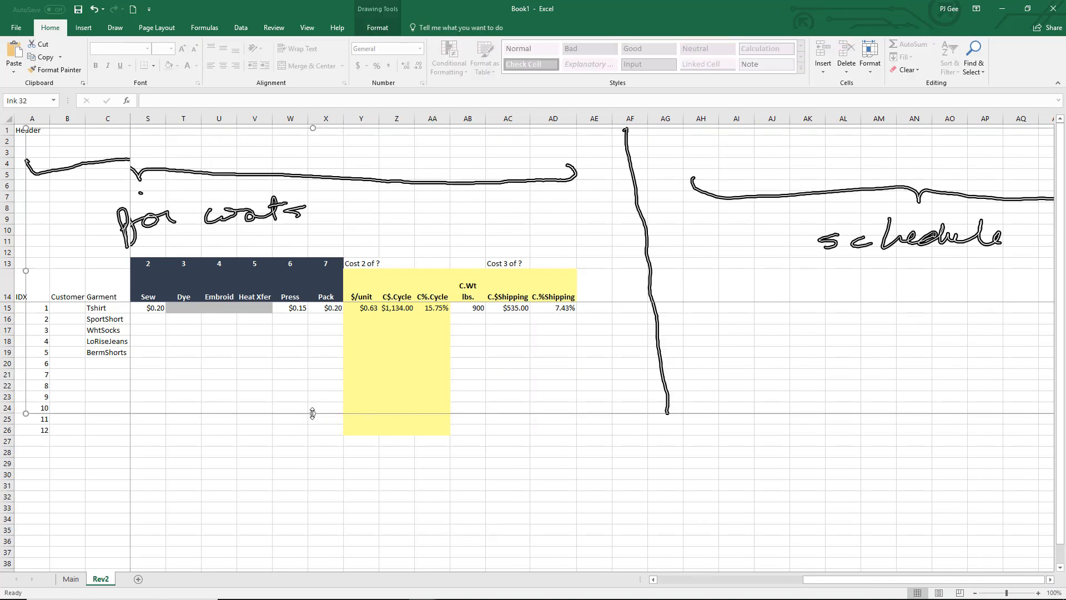
mouse_move(313, 414)
mouse_down()
mouse_move(305, 186)
mouse_move(311, 511)
mouse_move(315, 418)
mouse_up()
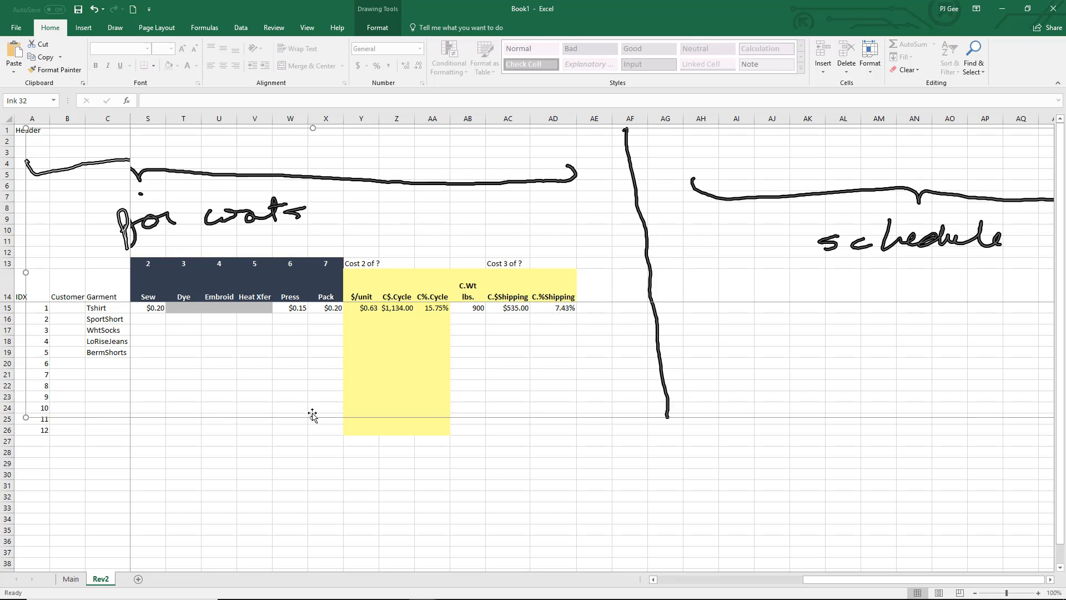
mouse_move(312, 417)
mouse_down()
mouse_move(347, 191)
mouse_move(326, 200)
mouse_move(313, 172)
mouse_up()
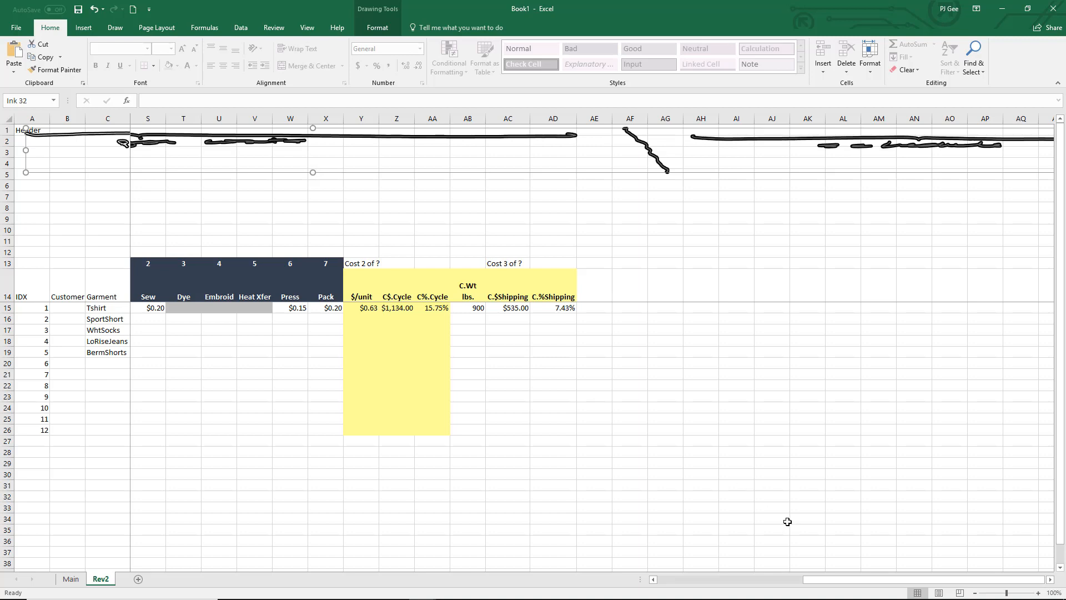
Add the column header C.$3Costs in AE14, next to C.%Shipping
drag(840, 581, 861, 581)
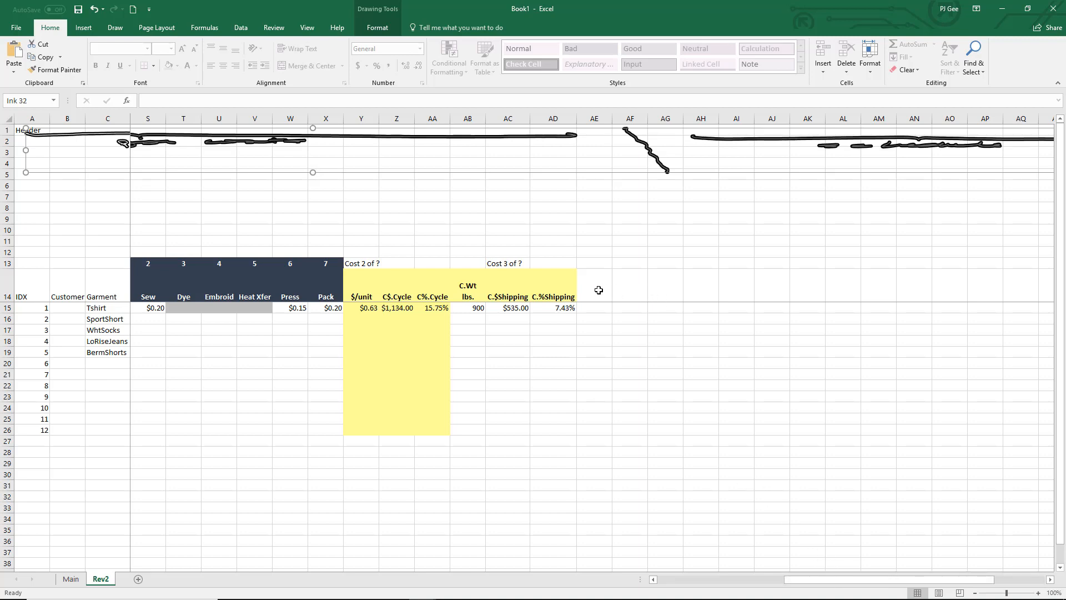
click(599, 290)
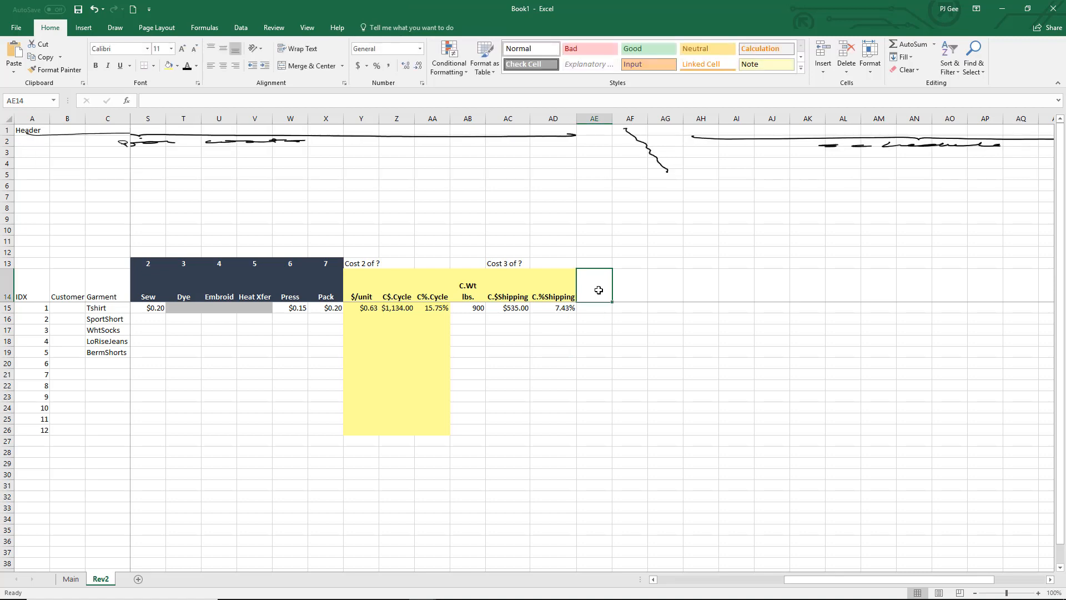
text(C.)
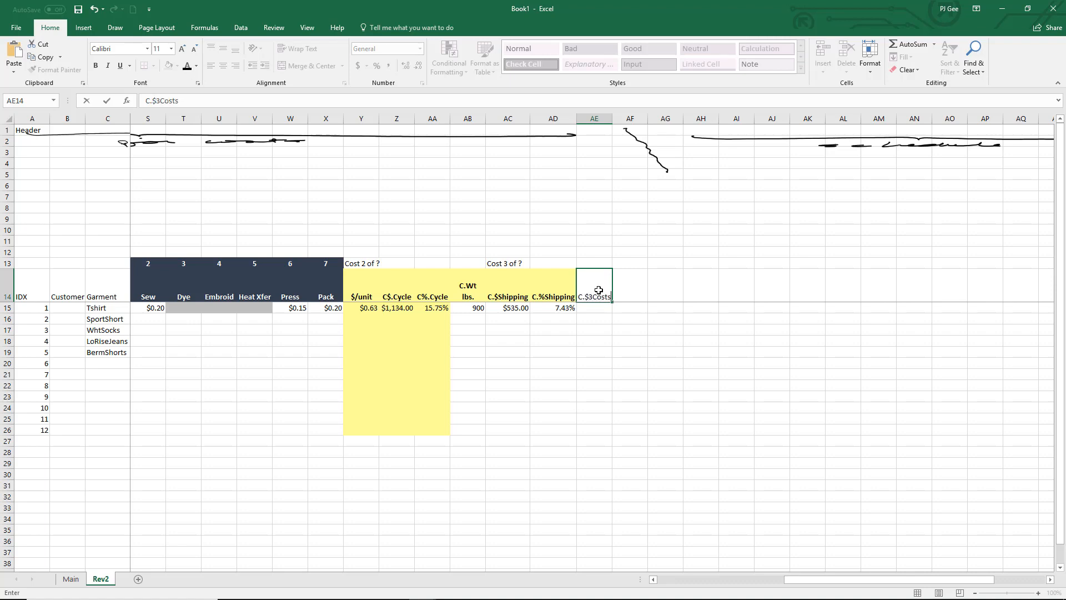
text($3Costs)
Total the shipping, cycle and raw material dollar costs for Tshirt in AE15 with =AC15+Z15+N15
click(591, 307)
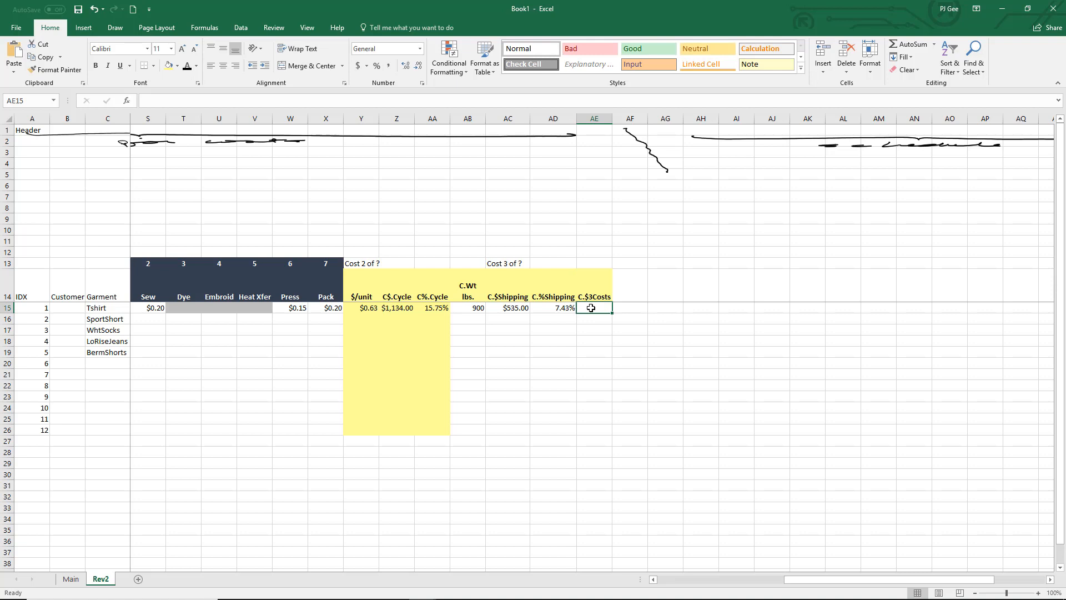
text(=)
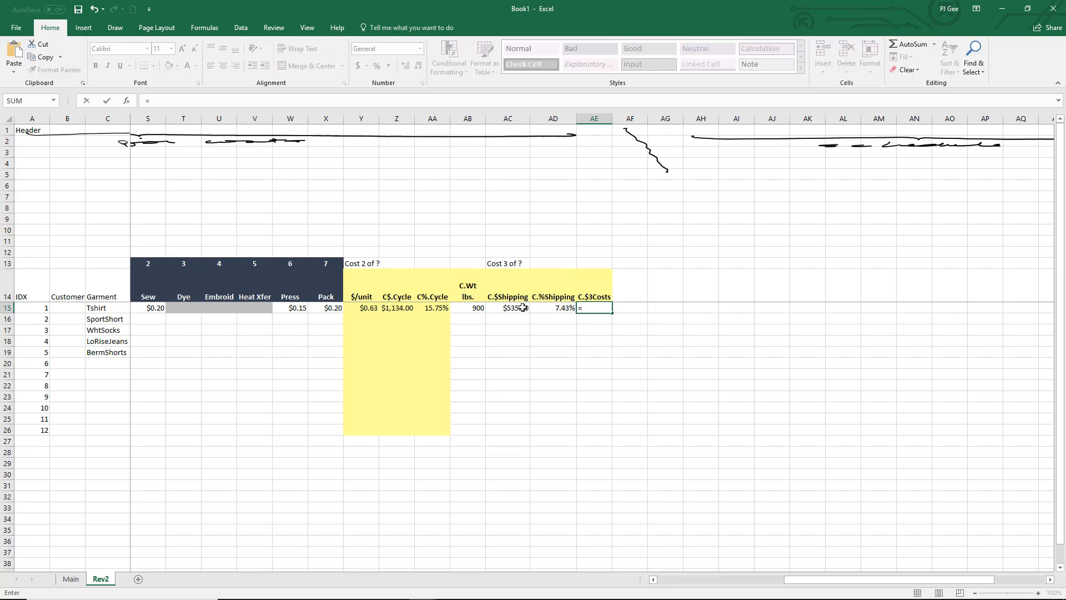
click(514, 309)
text(+)
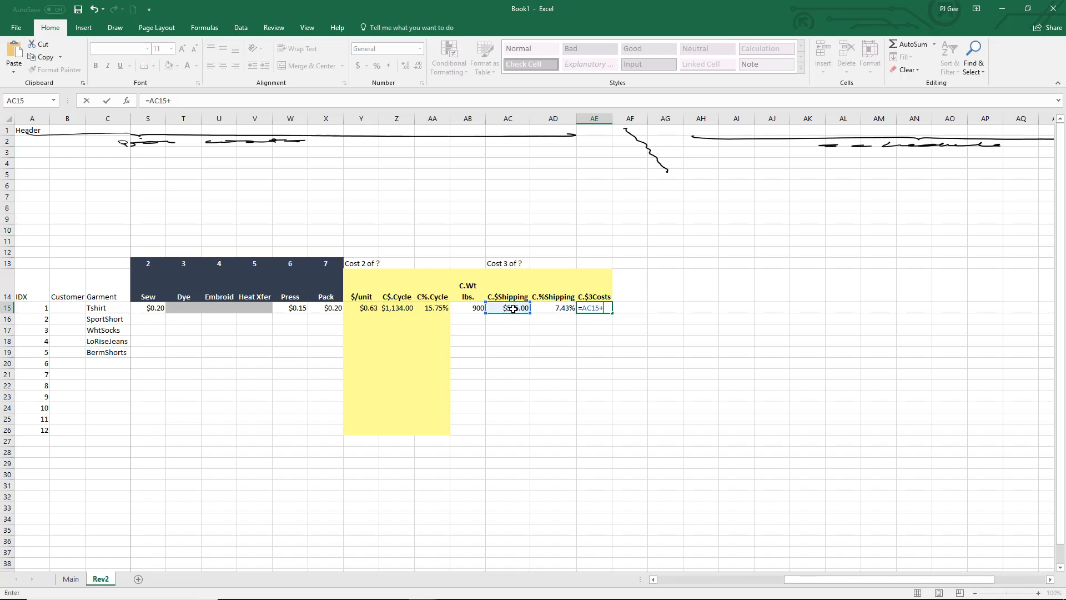
drag(805, 579, 678, 595)
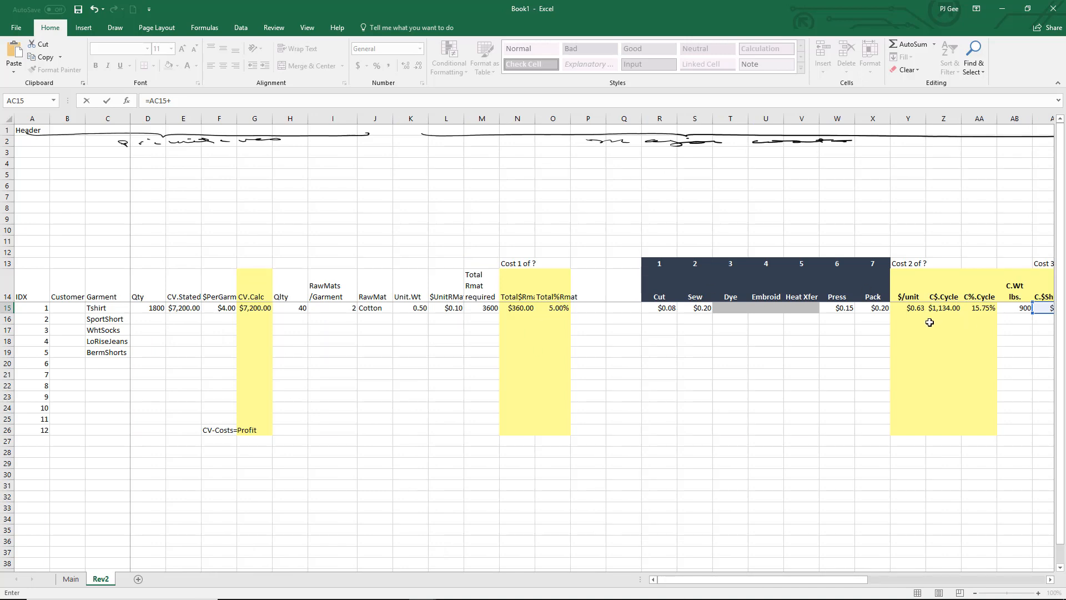
click(942, 310)
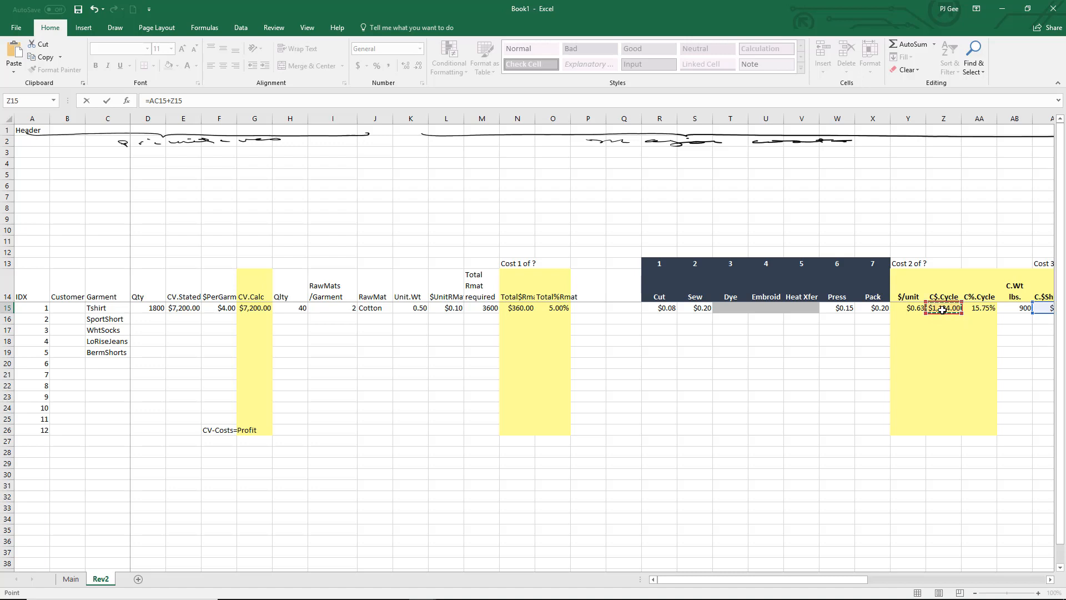
text(+)
click(517, 304)
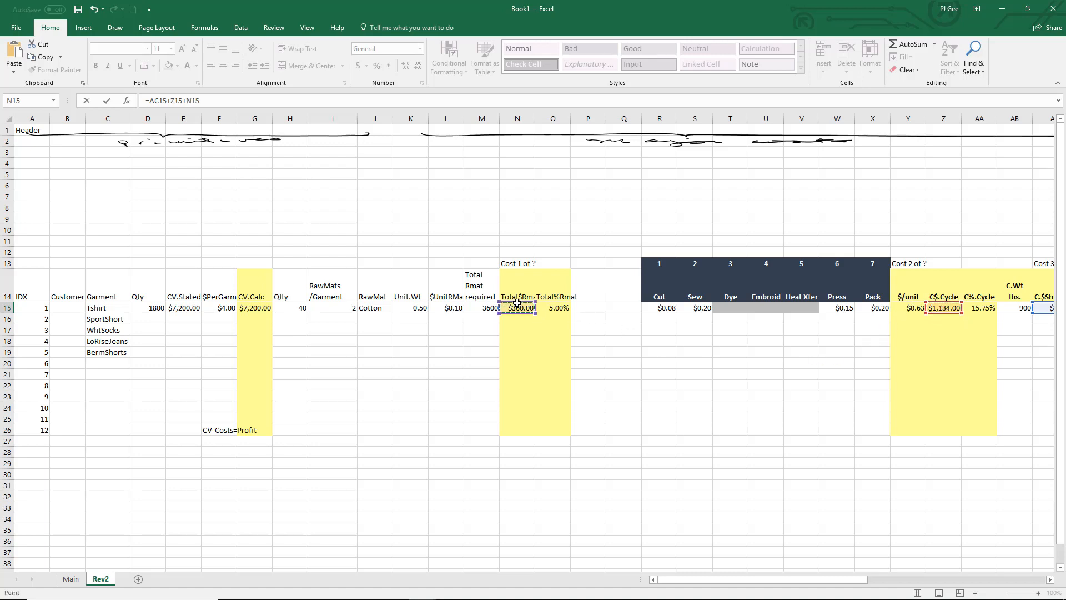
key(Return)
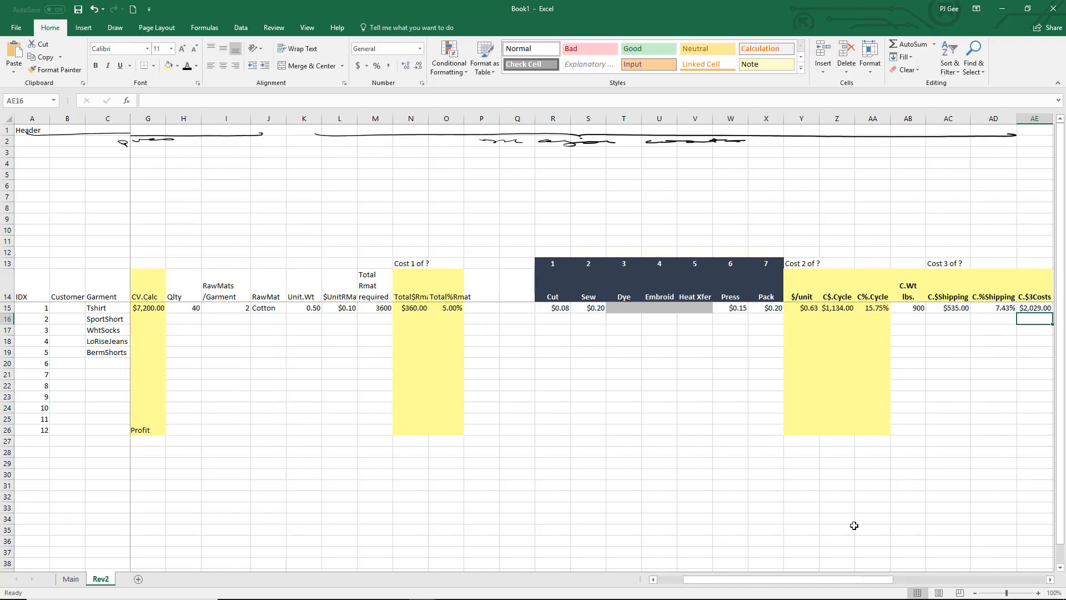
Copy the C.$3Costs header into AF14 and change it to C.%3Costs
drag(839, 579, 889, 579)
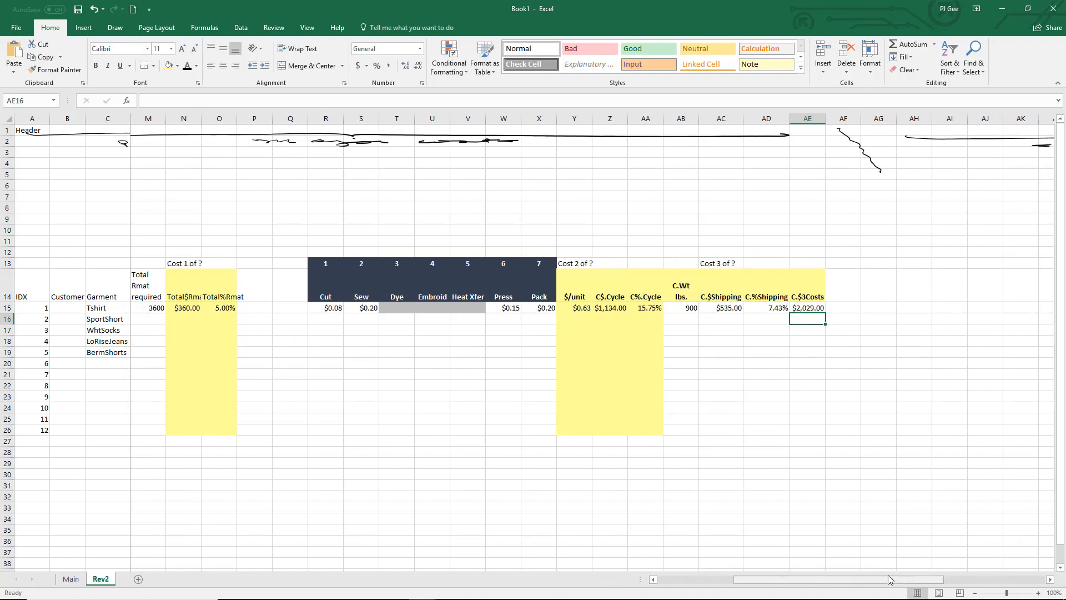
click(806, 308)
click(807, 293)
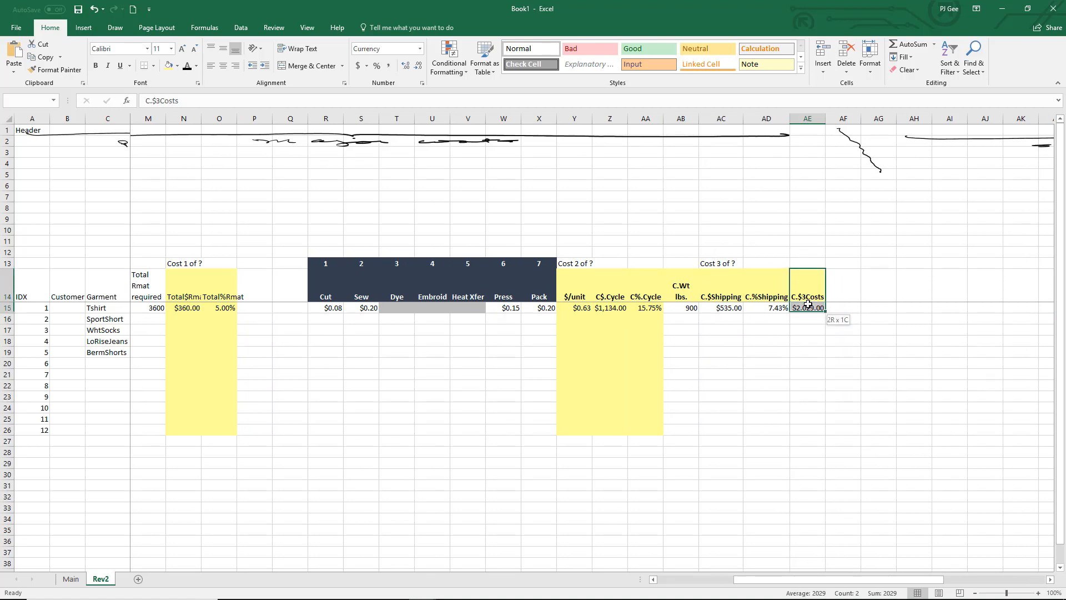
drag(826, 303, 859, 304)
double_click(841, 296)
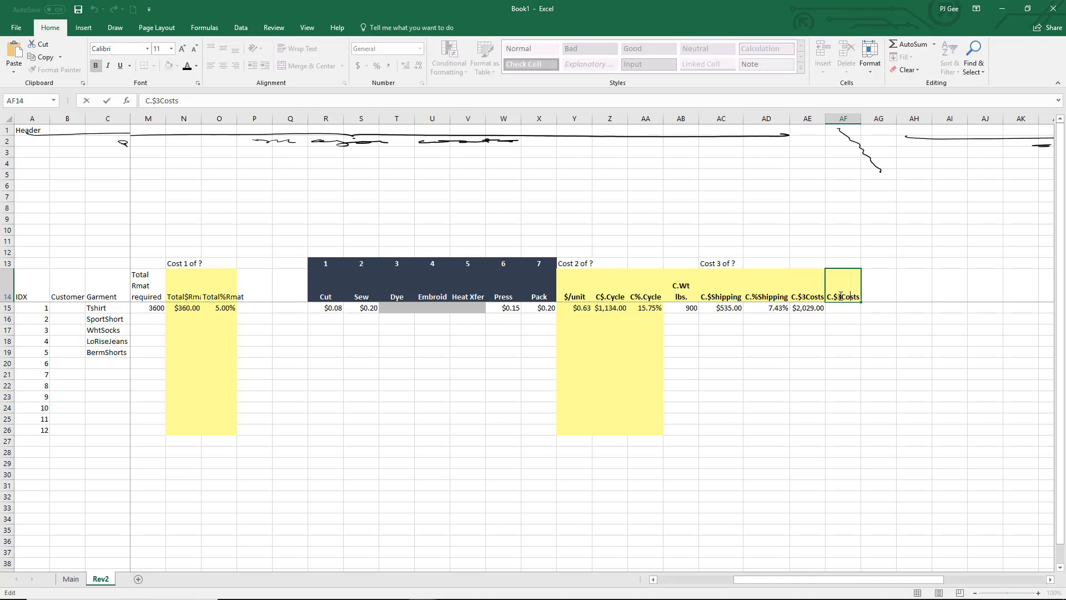
key(BackSpace)
text(%)
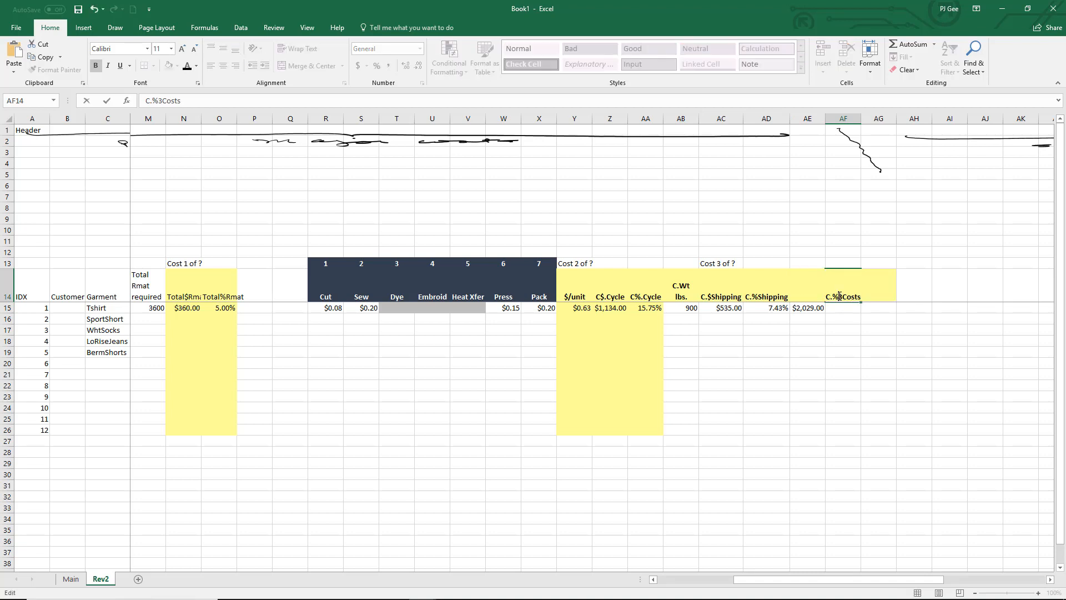
key(Return)
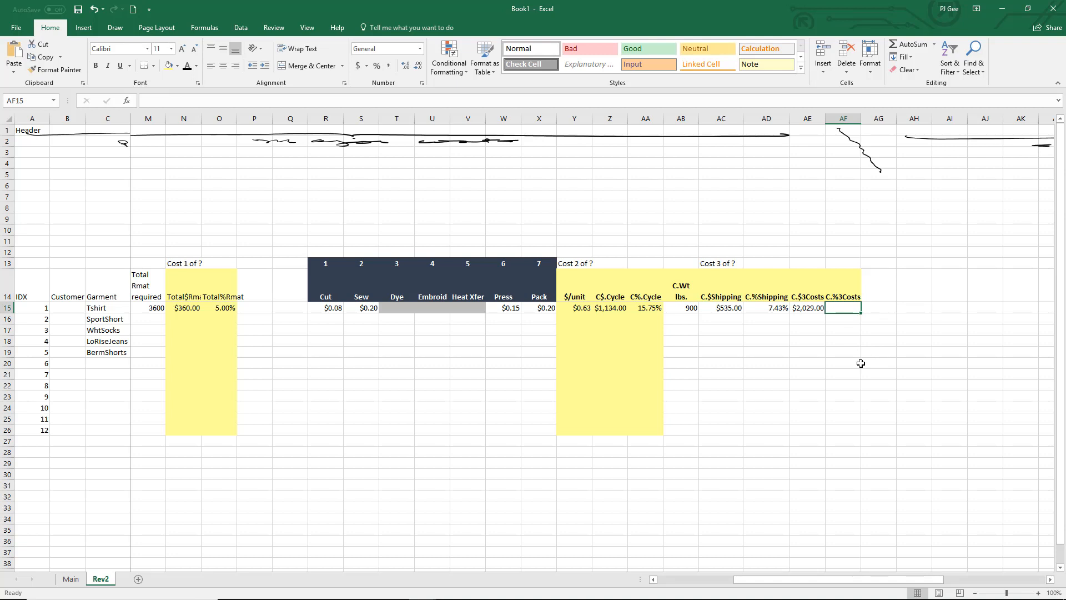
Calculate C.%3Costs in AF15 as the three-cost total divided by the calculated contract value, =AE15/G15
text(=)
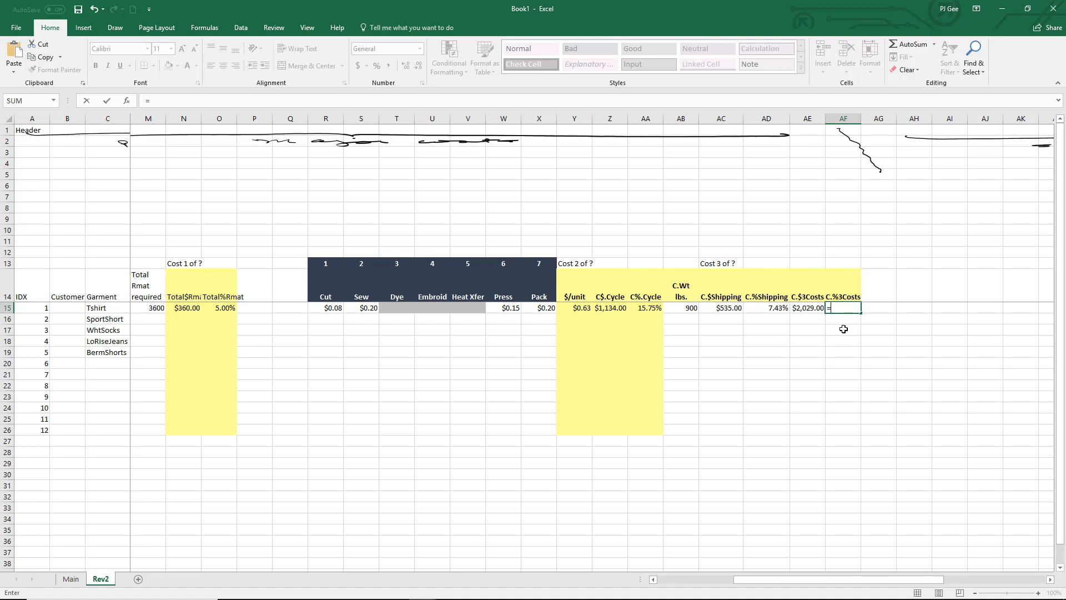
click(810, 309)
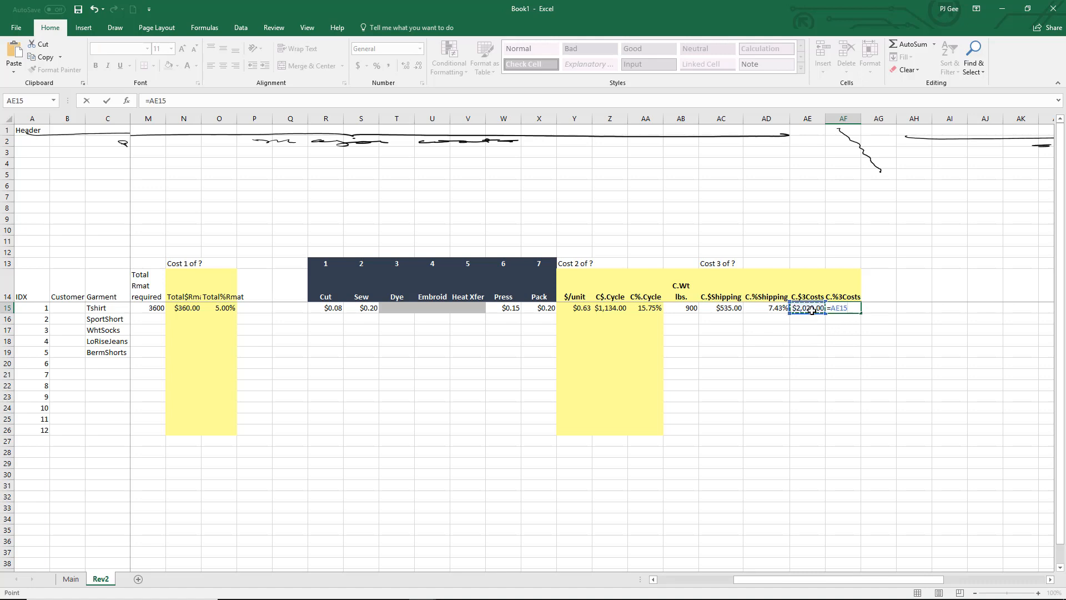
text(/)
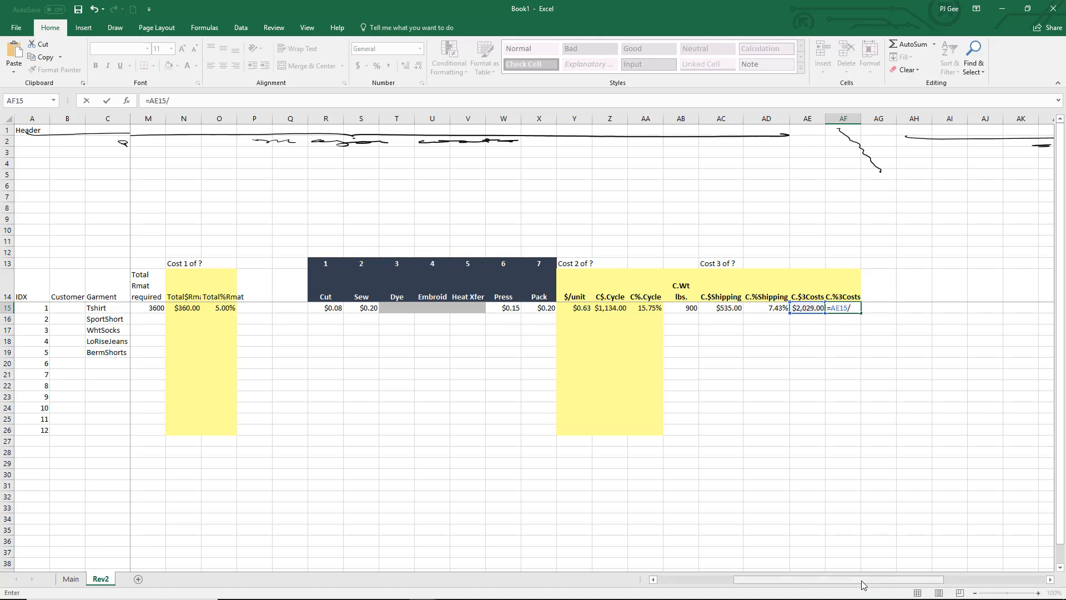
drag(863, 581, 785, 583)
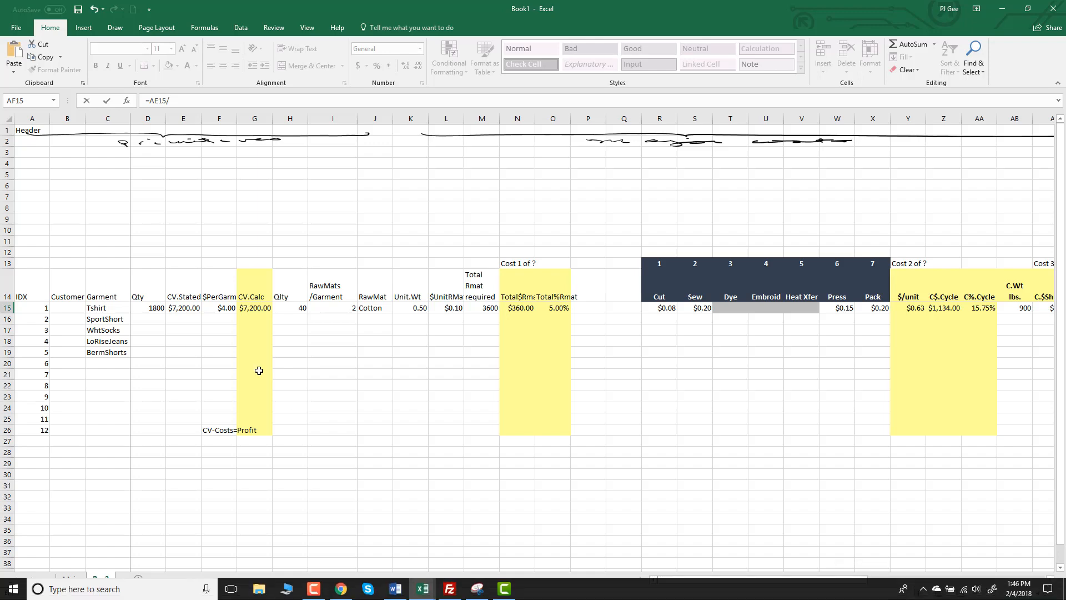
click(253, 310)
key(Return)
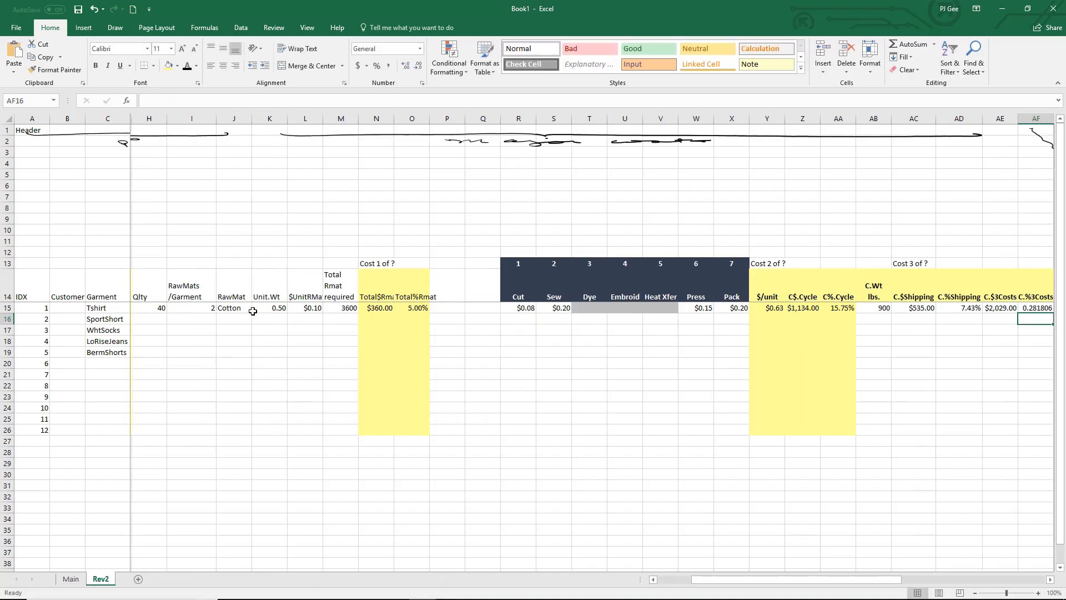
Format the C.%3Costs cells AF15:AF26 as percentages with two decimal places
drag(704, 585, 789, 583)
drag(666, 310, 675, 433)
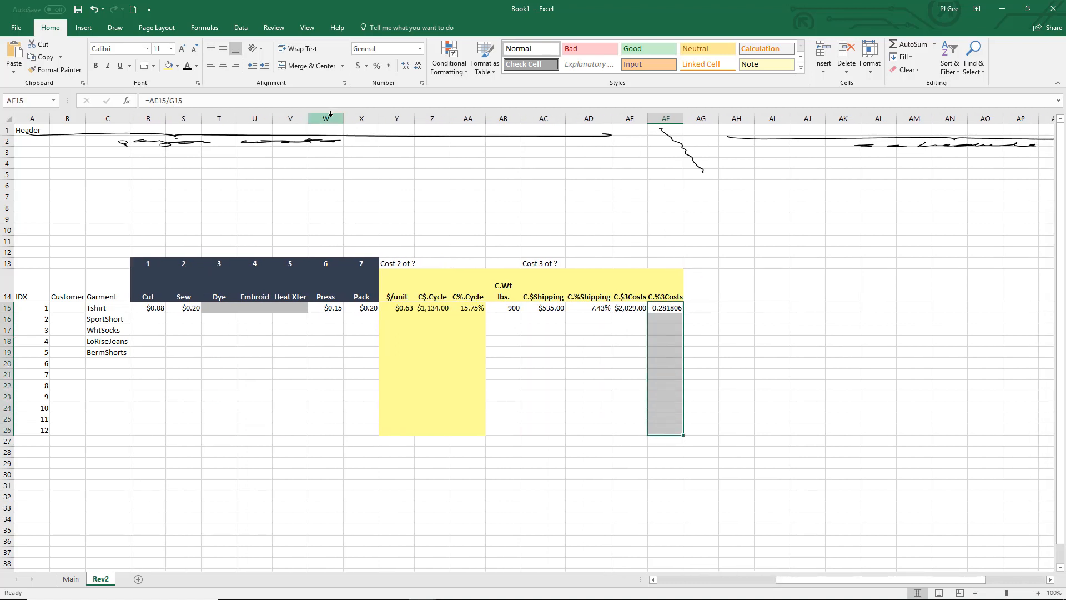
click(422, 83)
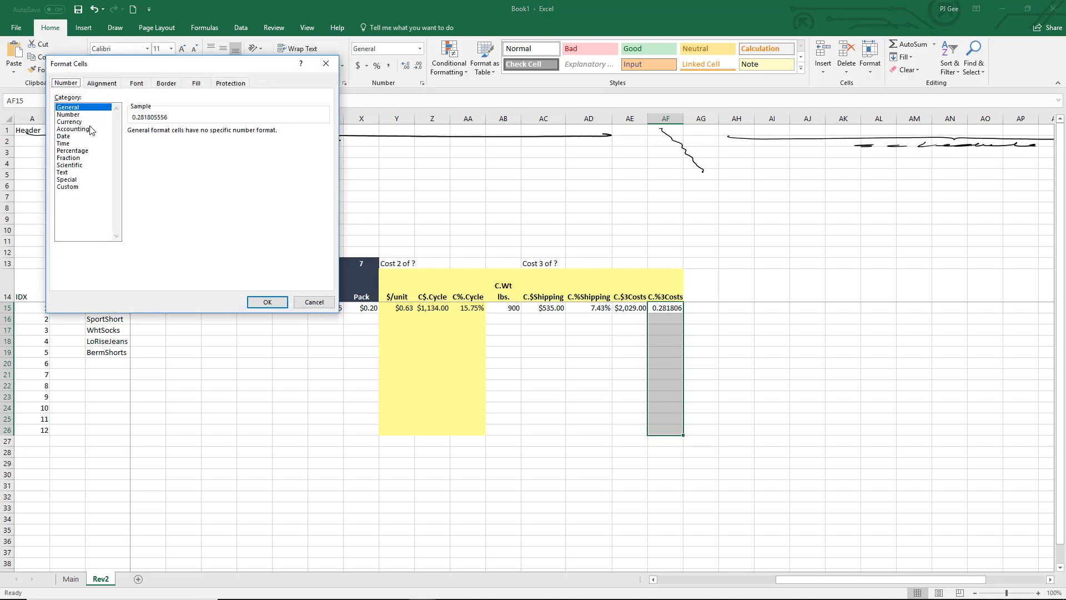
click(83, 151)
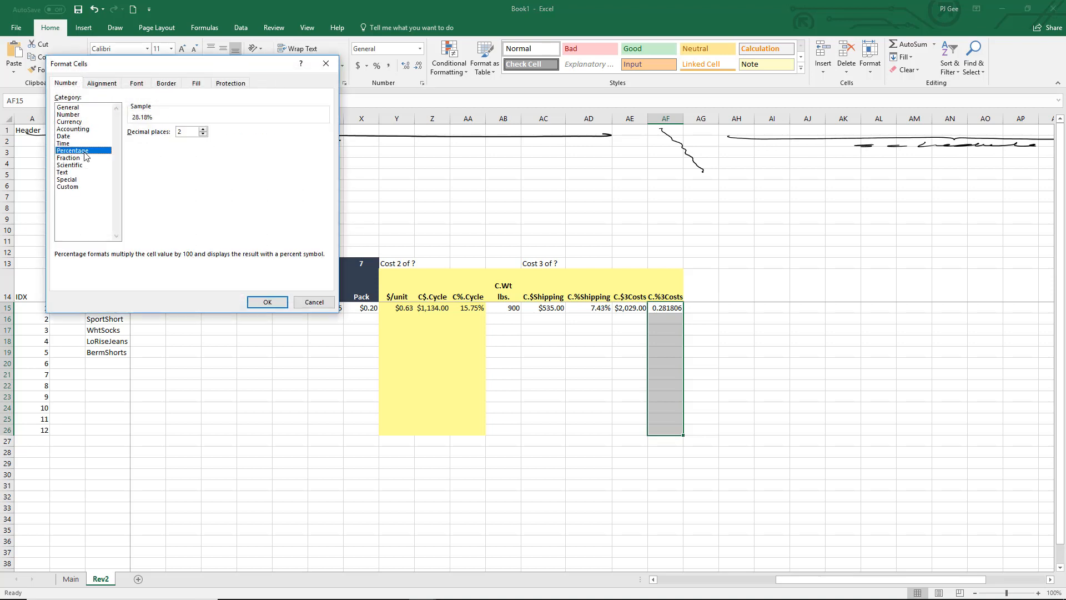
click(267, 301)
click(664, 531)
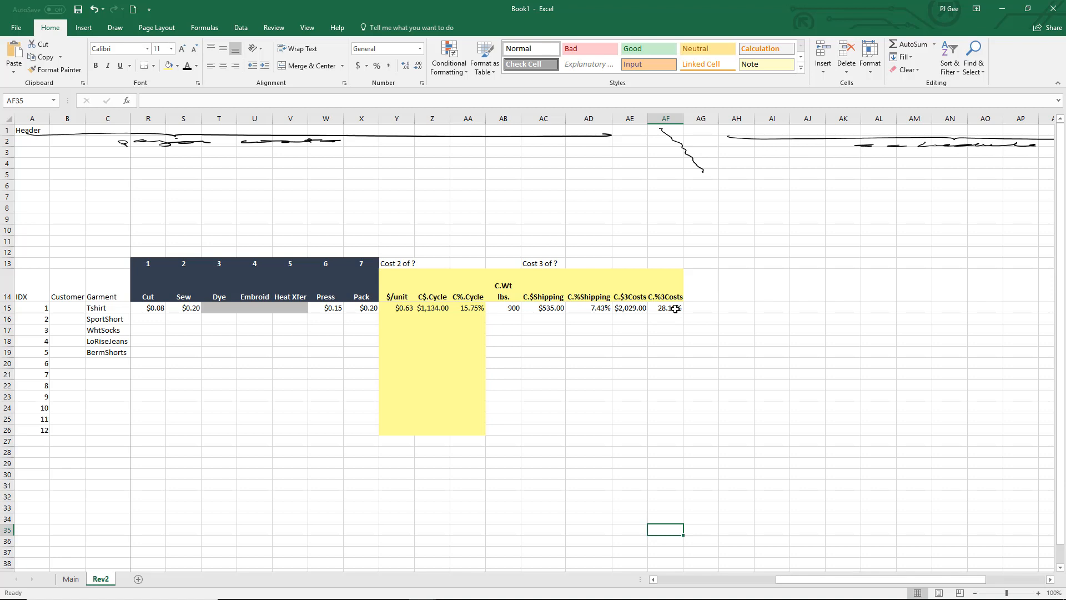
Add the column headers $Margin in AG14 and %Margin in AH14
click(706, 296)
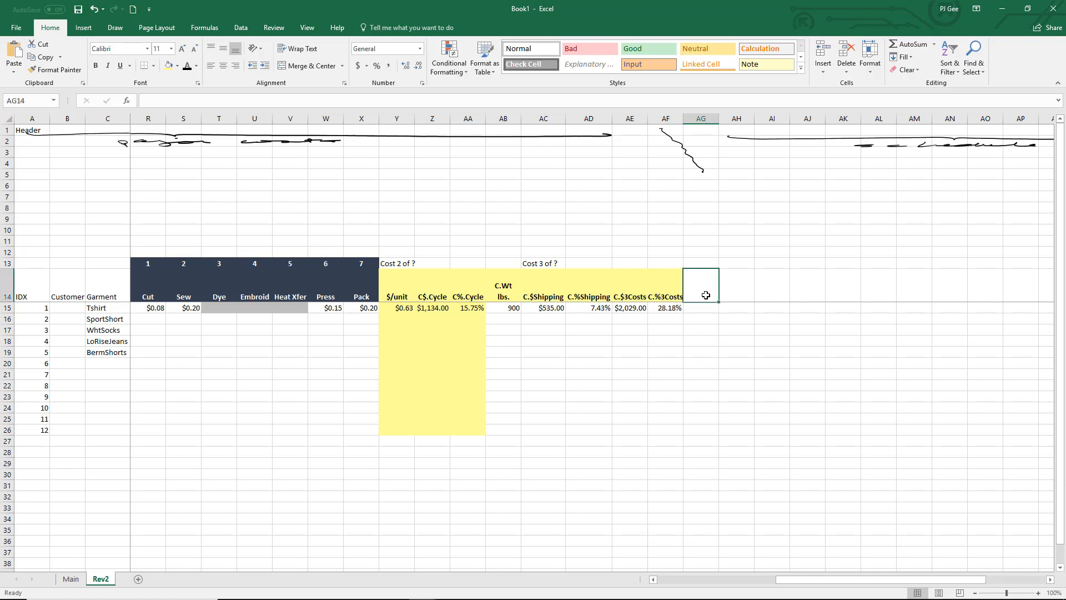
text(Nar===)
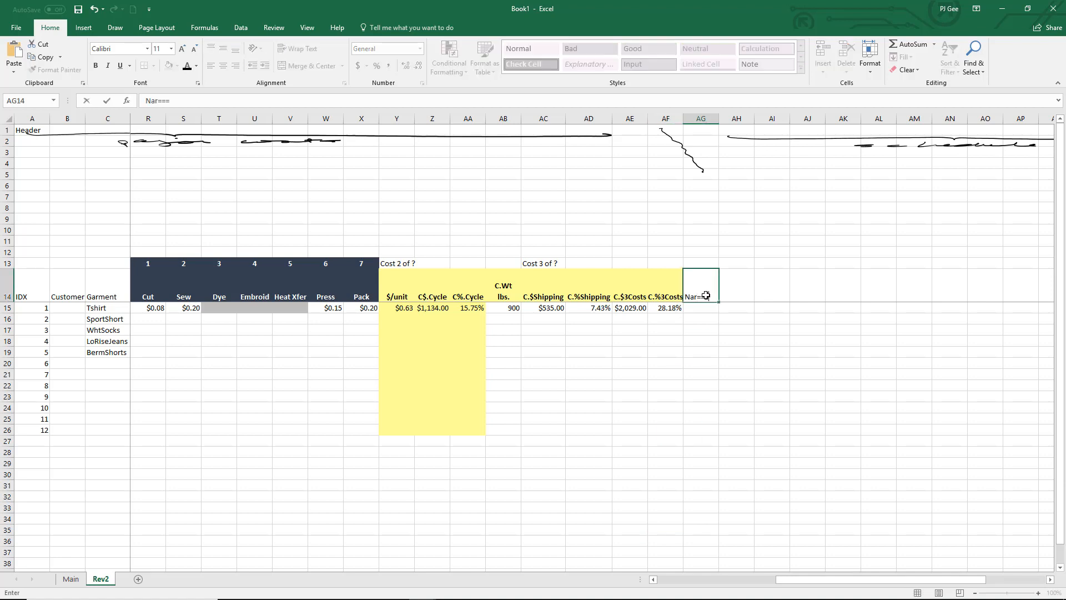
key(BackSpace)
key(BackSpace)
key(BackSpace)
key(BackSpace)
key(BackSpace)
key(BackSpace)
text($Margin)
click(731, 298)
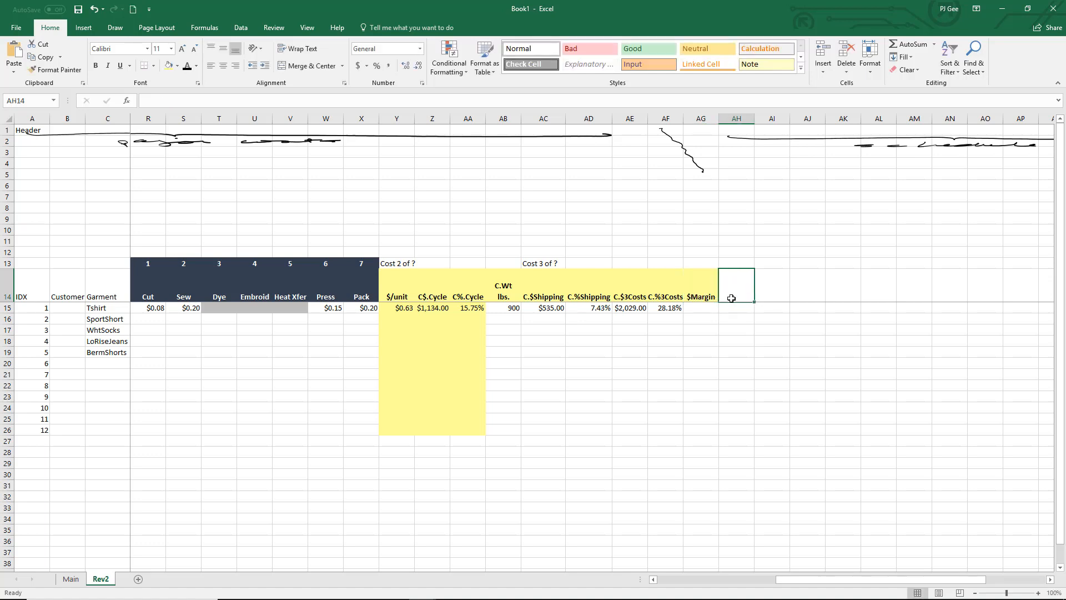
text(%Margin)
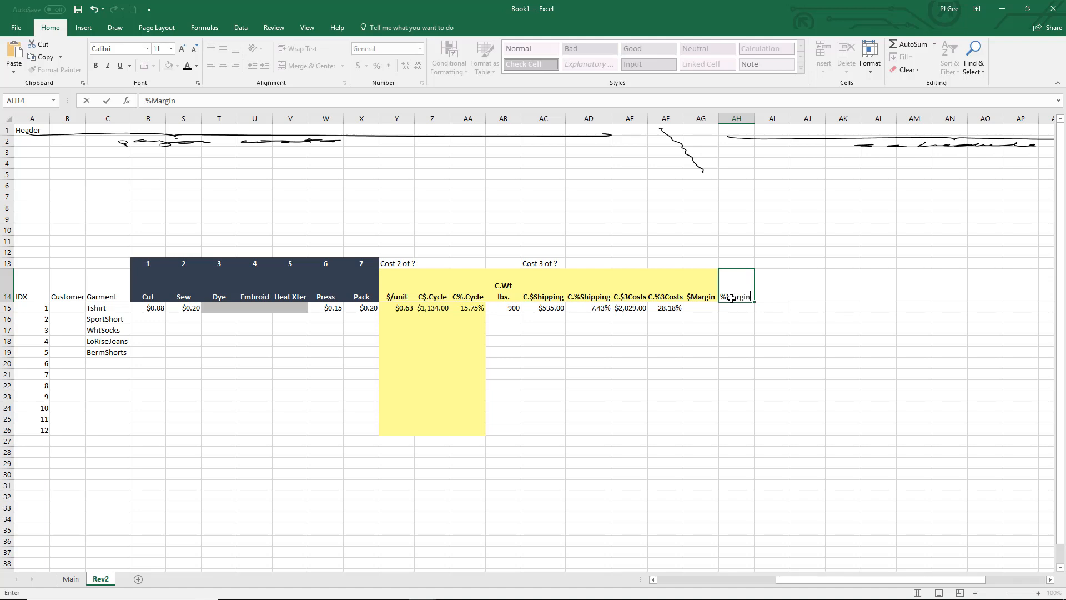
click(762, 375)
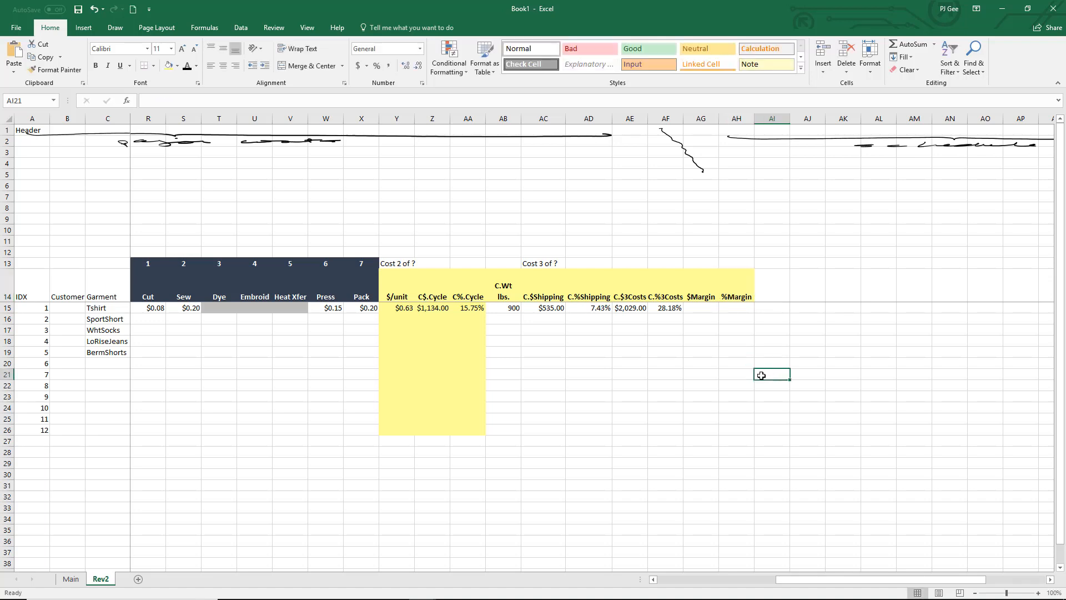
Calculate $Margin in AG15 as the calculated contract value minus the three-cost total, =G15-AE15
click(703, 308)
text(=)
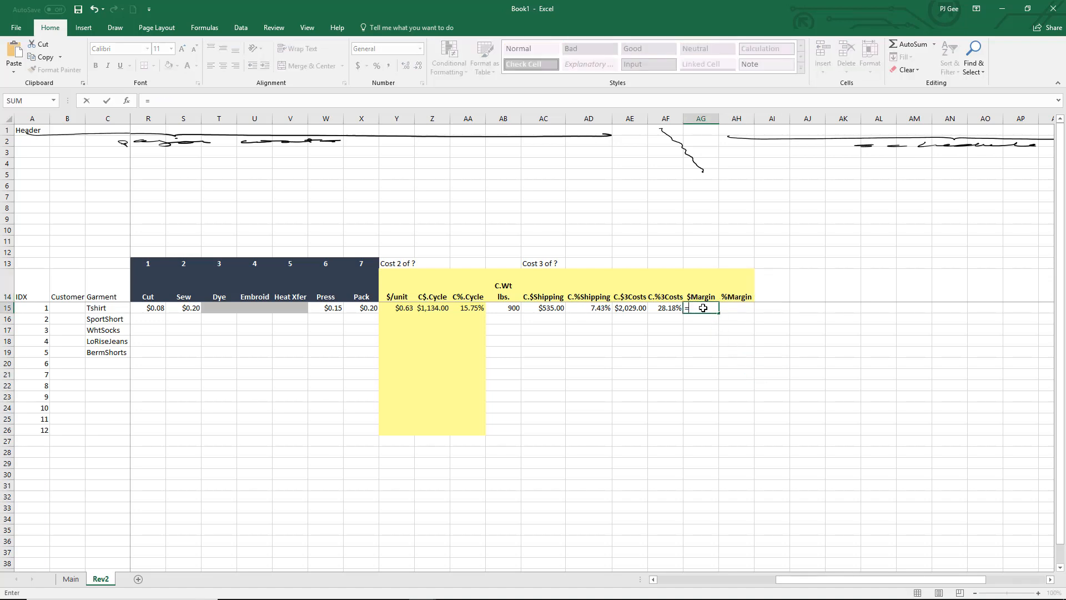
drag(887, 583, 775, 588)
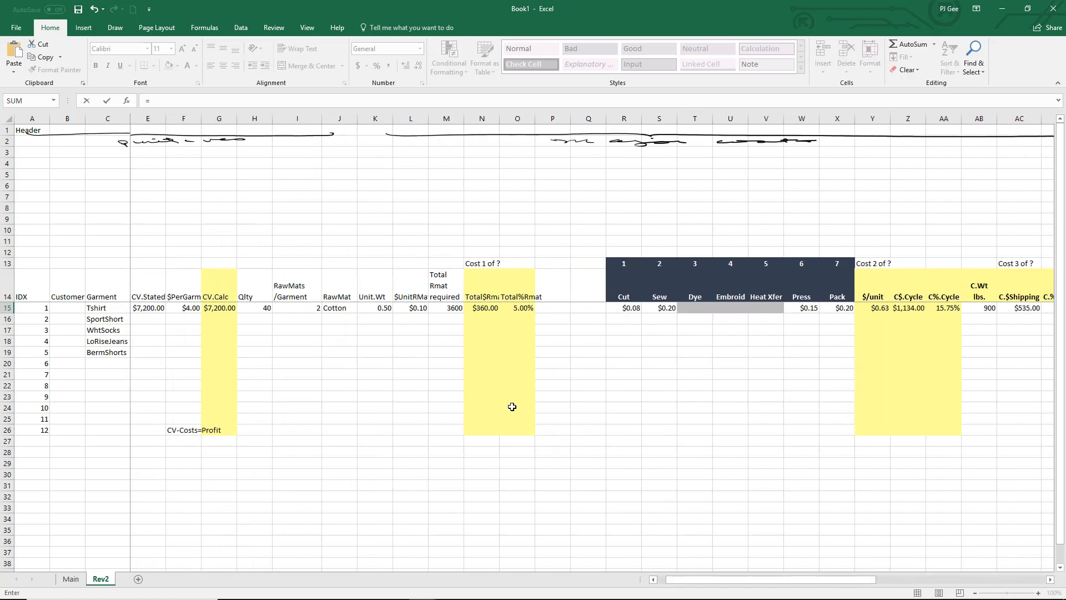
click(222, 310)
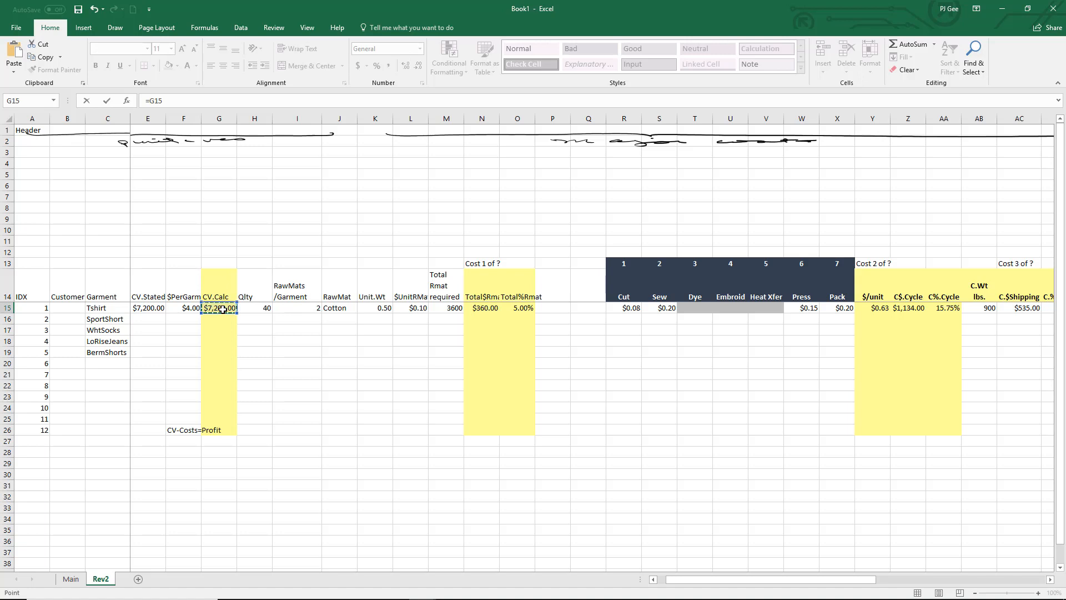
text(-)
drag(709, 583, 895, 596)
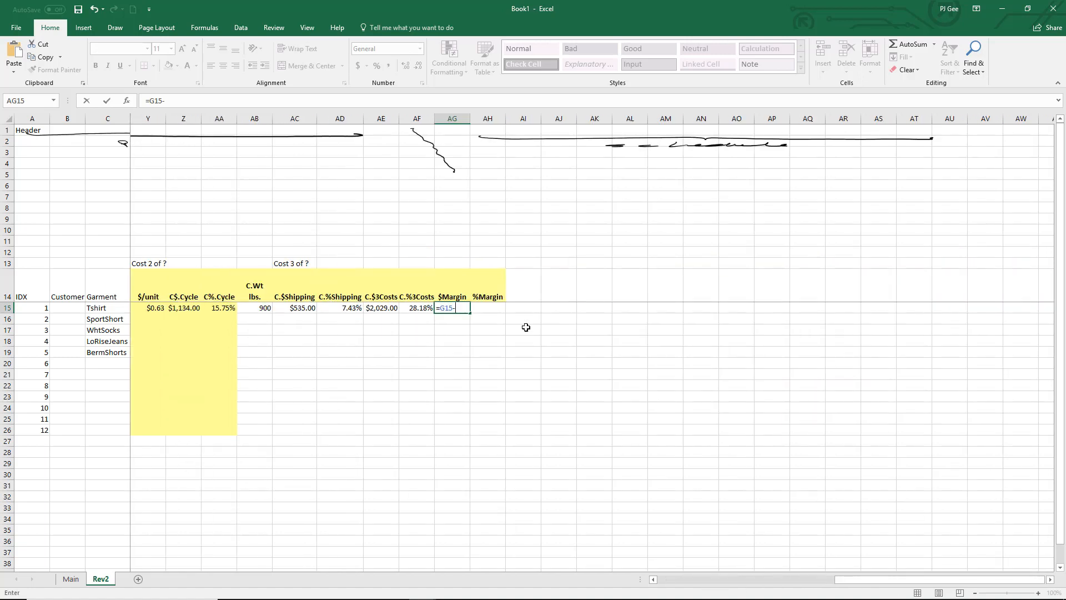
click(384, 308)
key(Return)
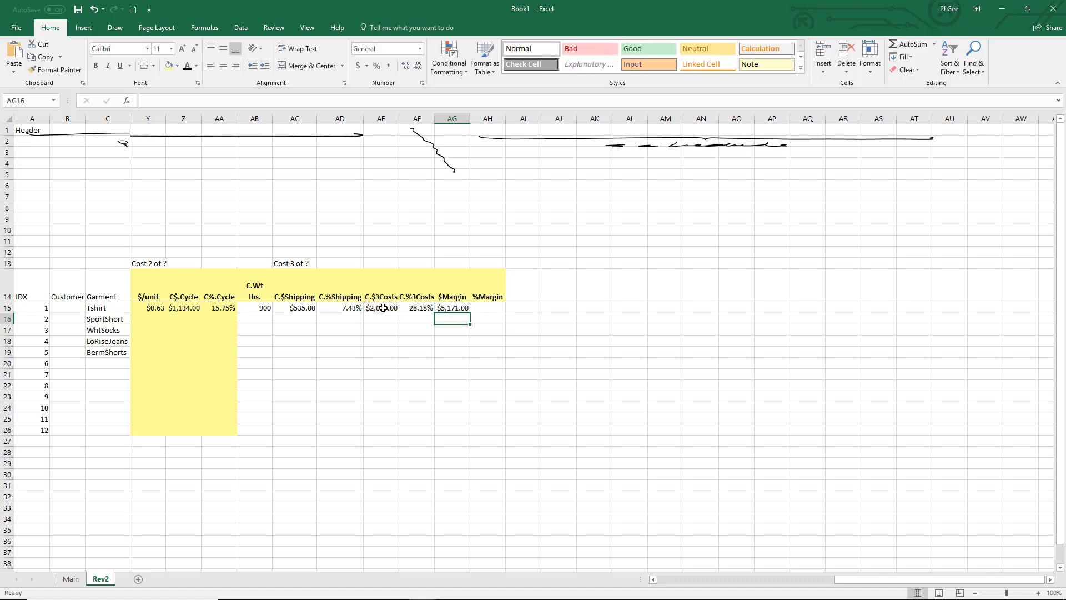
Calculate %Margin in AH15 as one minus the three-cost percentage, =1-AF15
click(486, 310)
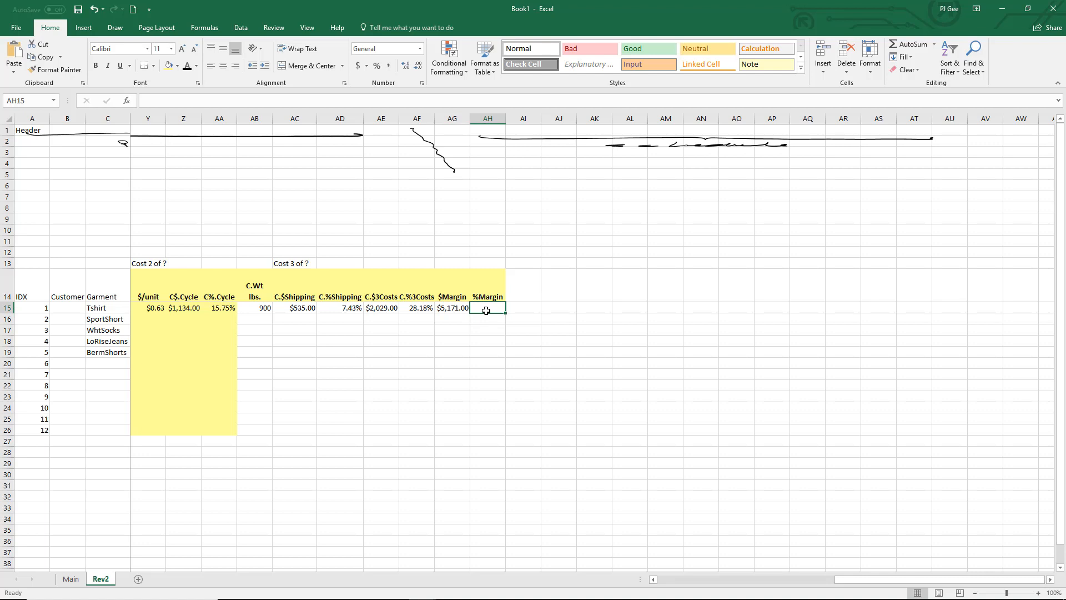
text(=)
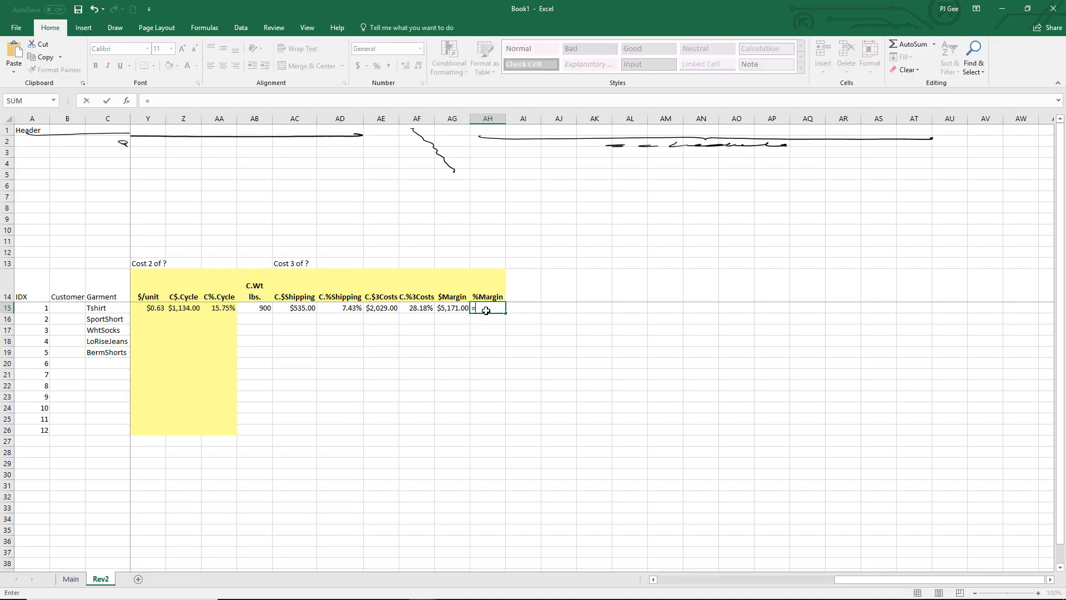
text(1)
click(417, 309)
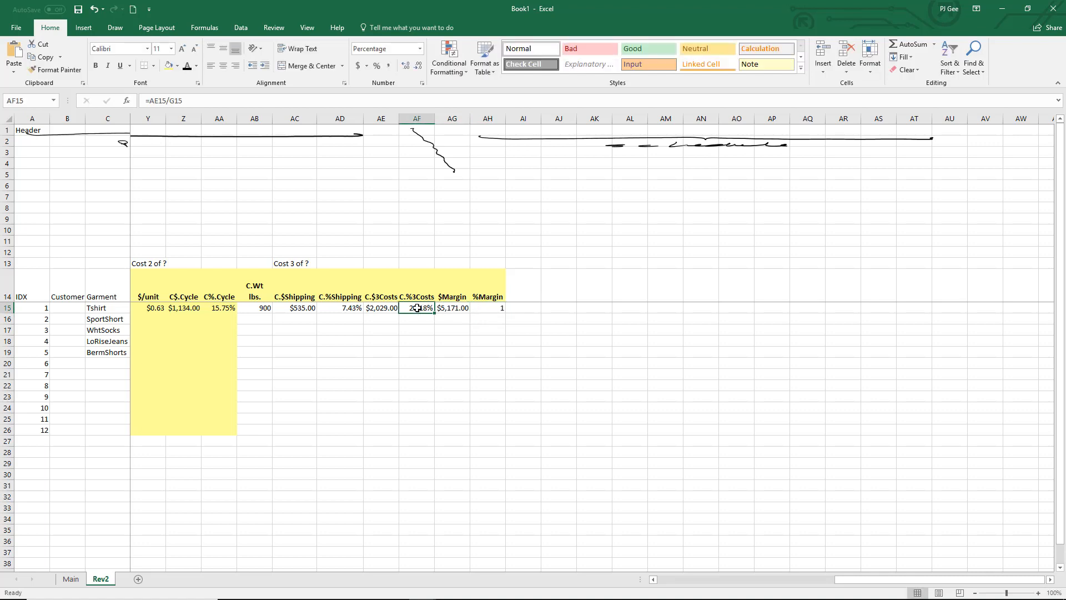
key(Return)
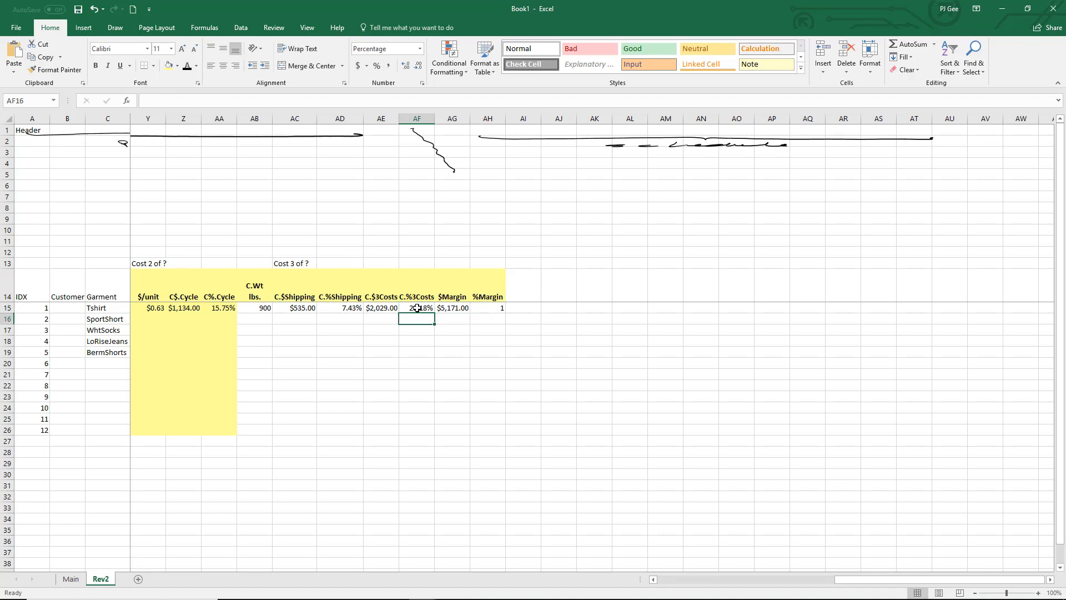
double_click(492, 309)
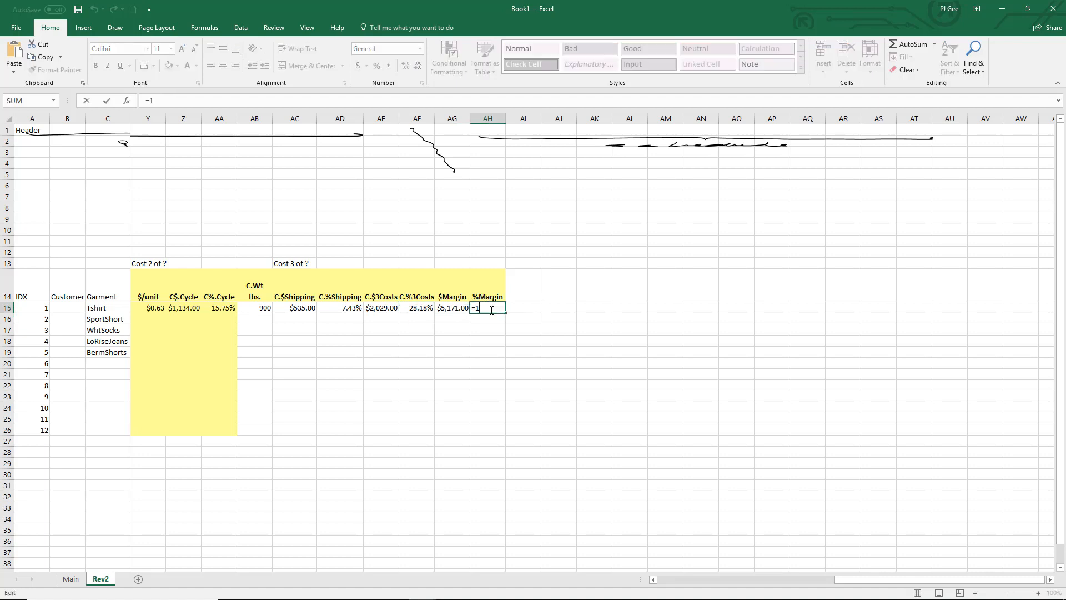
text(-)
click(422, 309)
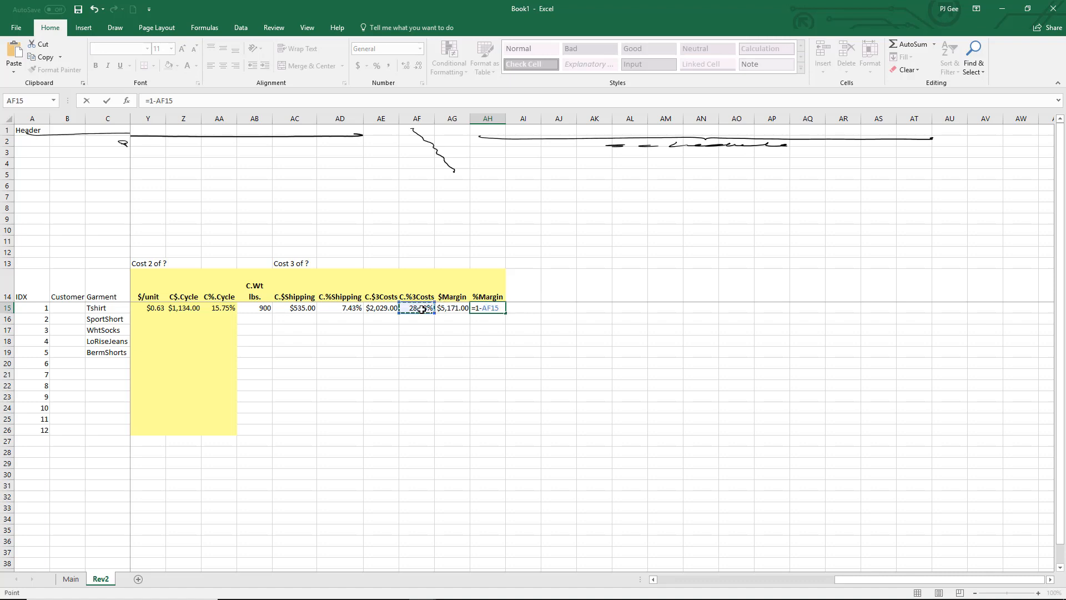
key(Return)
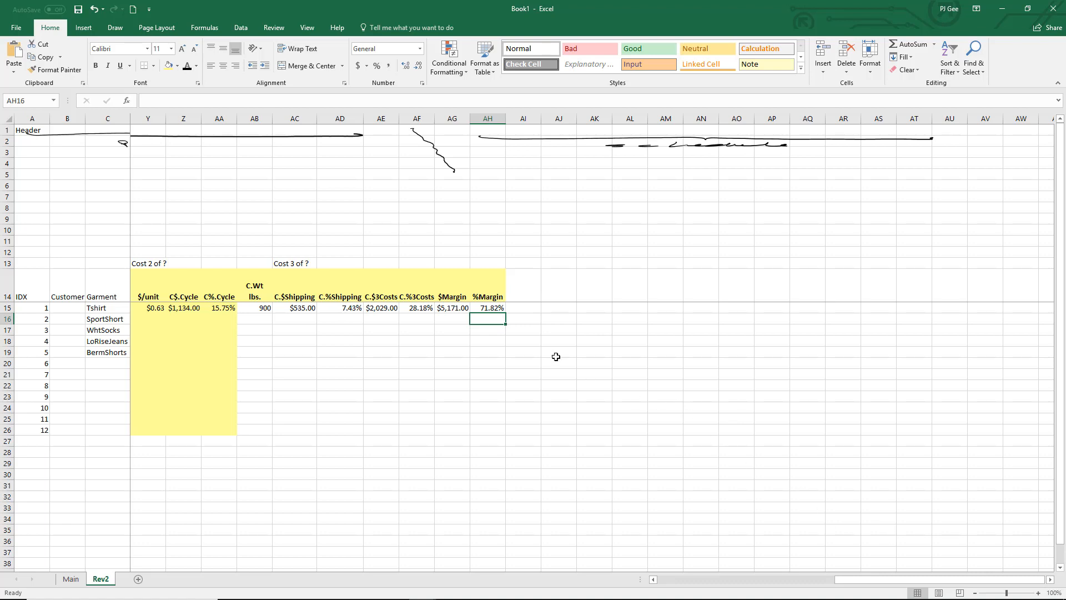
Fill the $Margin and %Margin columns, AG14:AH26, with the standard bright yellow
drag(454, 295, 491, 435)
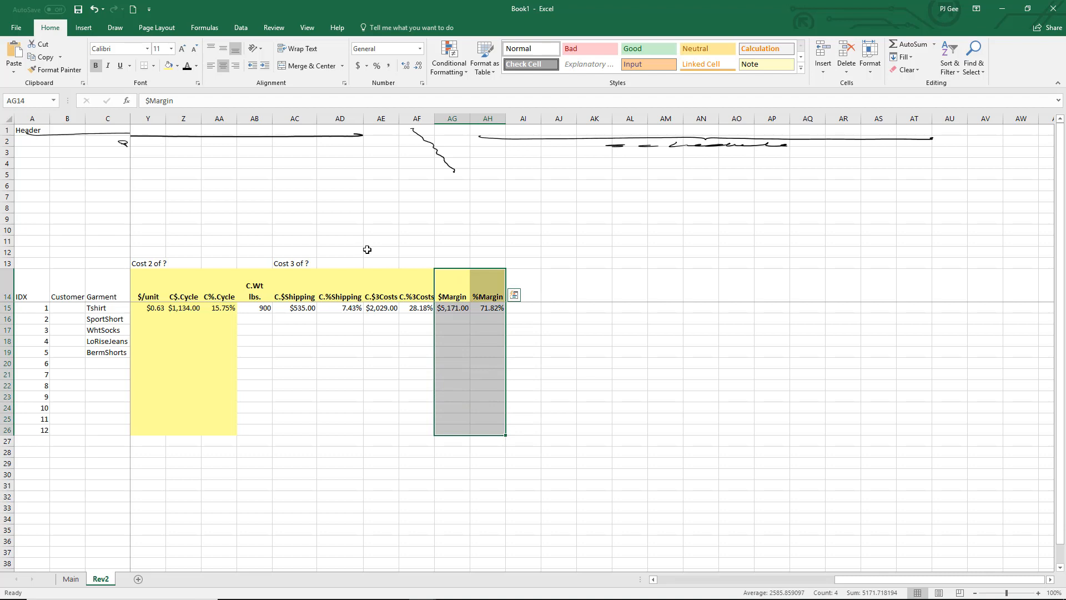
click(177, 67)
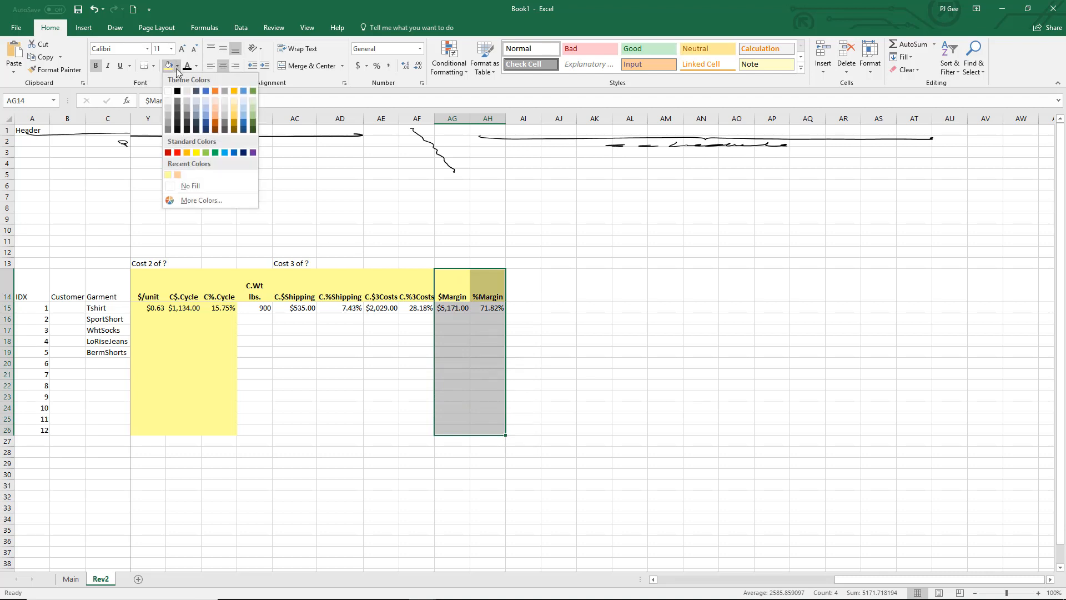
click(196, 151)
click(595, 553)
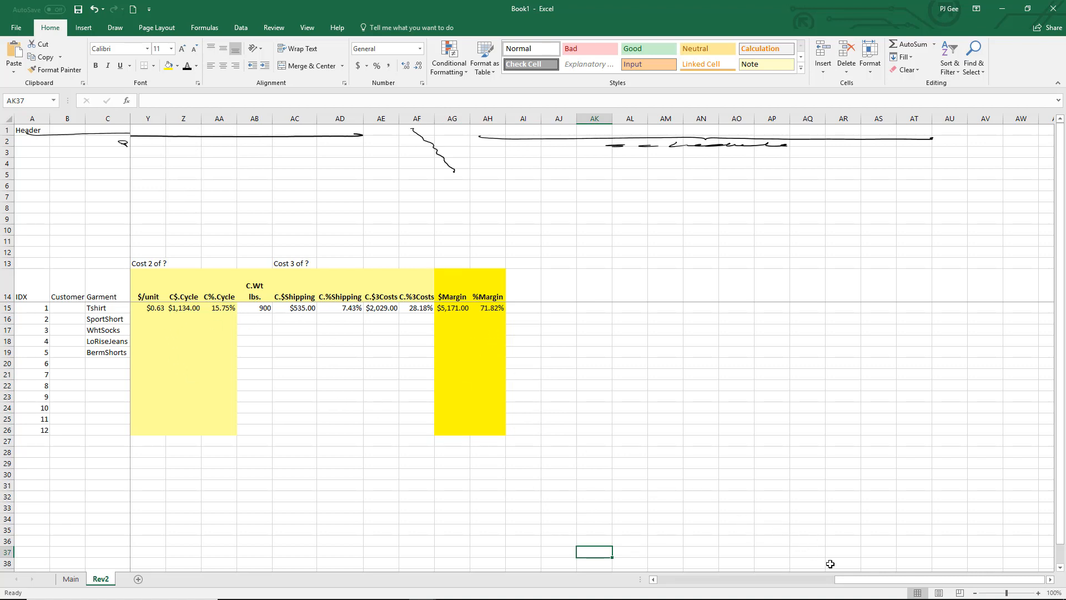
Stretch the handwritten ink sketch down to row 26 to read it, and shrink it back to the top six rows
drag(845, 579, 786, 587)
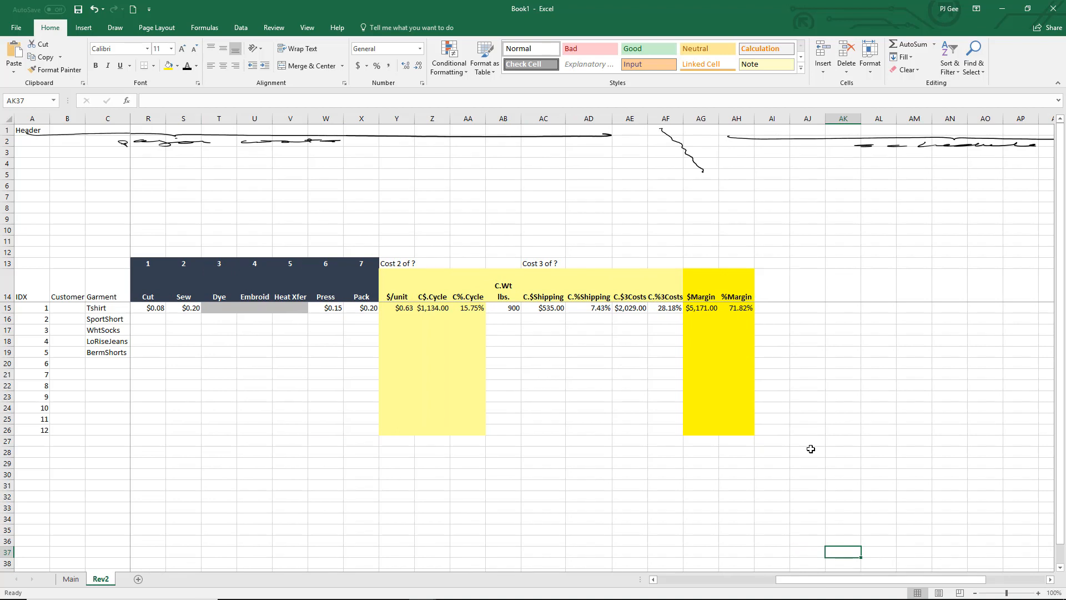
drag(884, 581, 918, 581)
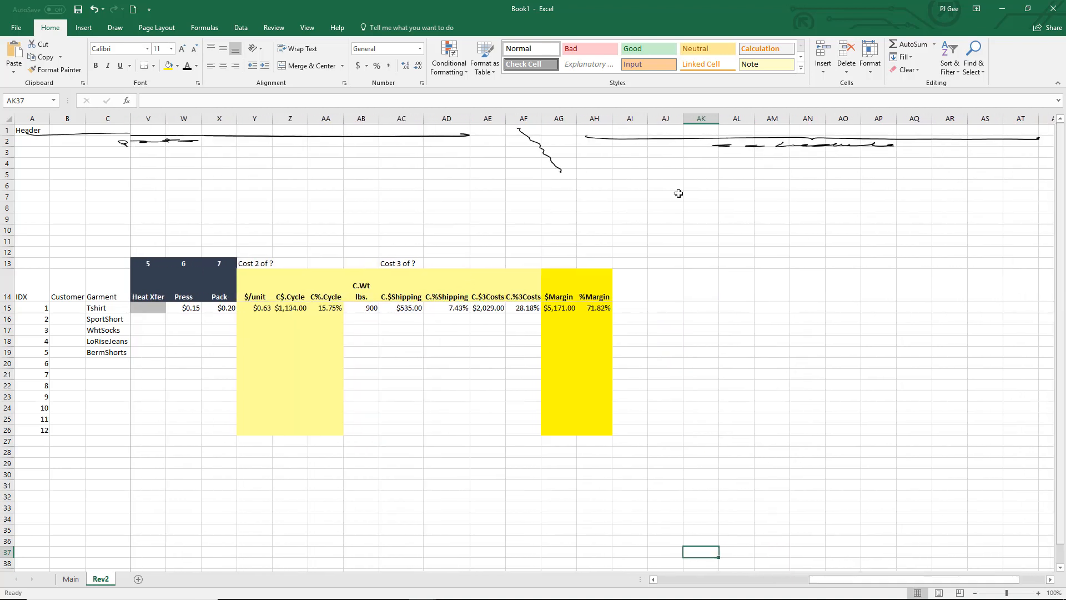
click(530, 153)
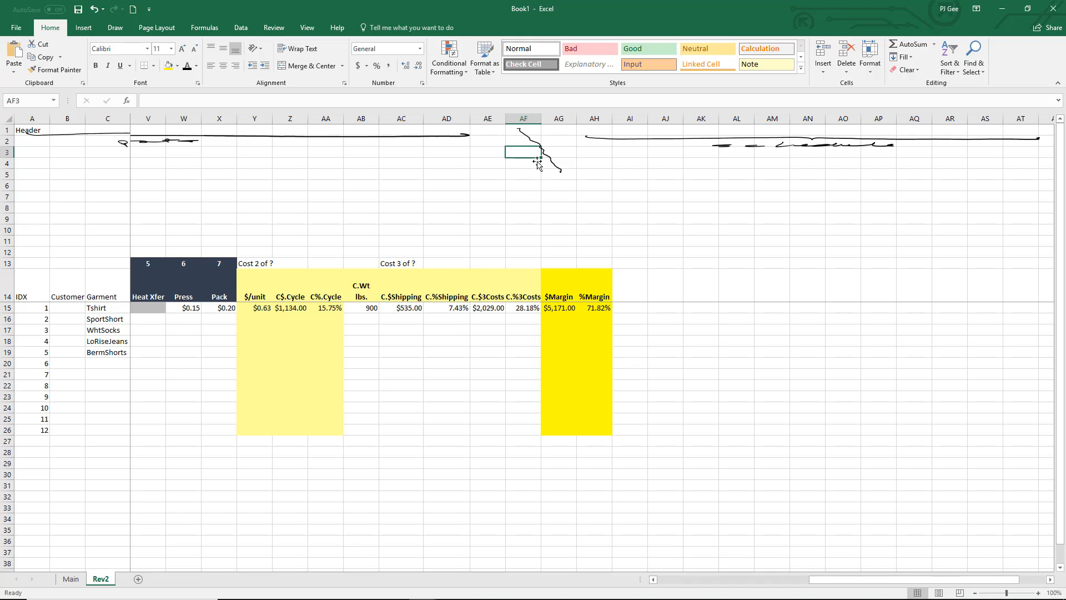
click(453, 135)
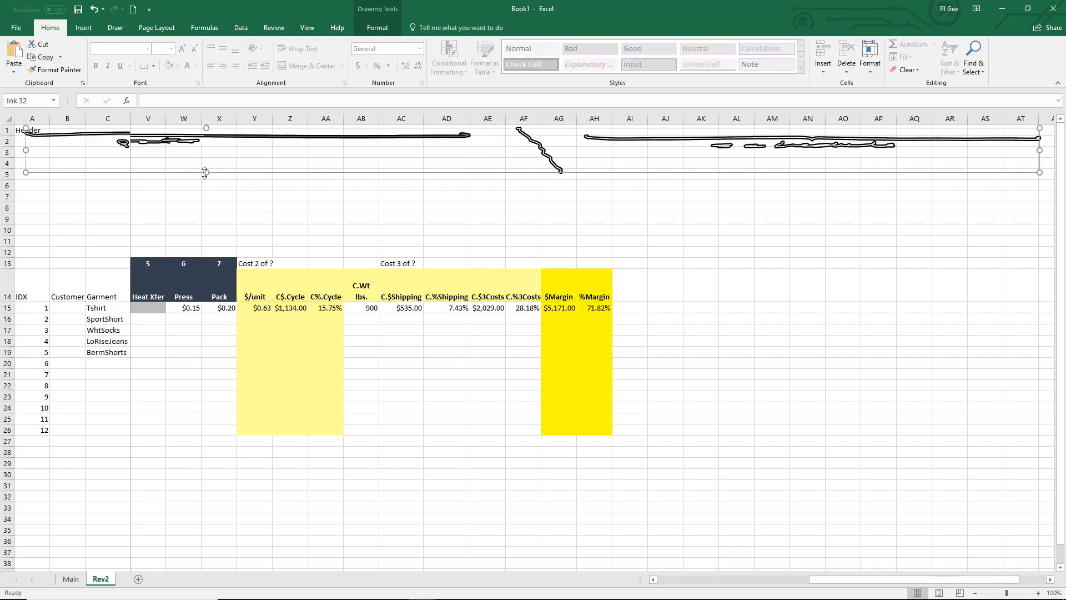
mouse_move(206, 173)
mouse_down()
mouse_move(228, 316)
mouse_move(193, 384)
mouse_up()
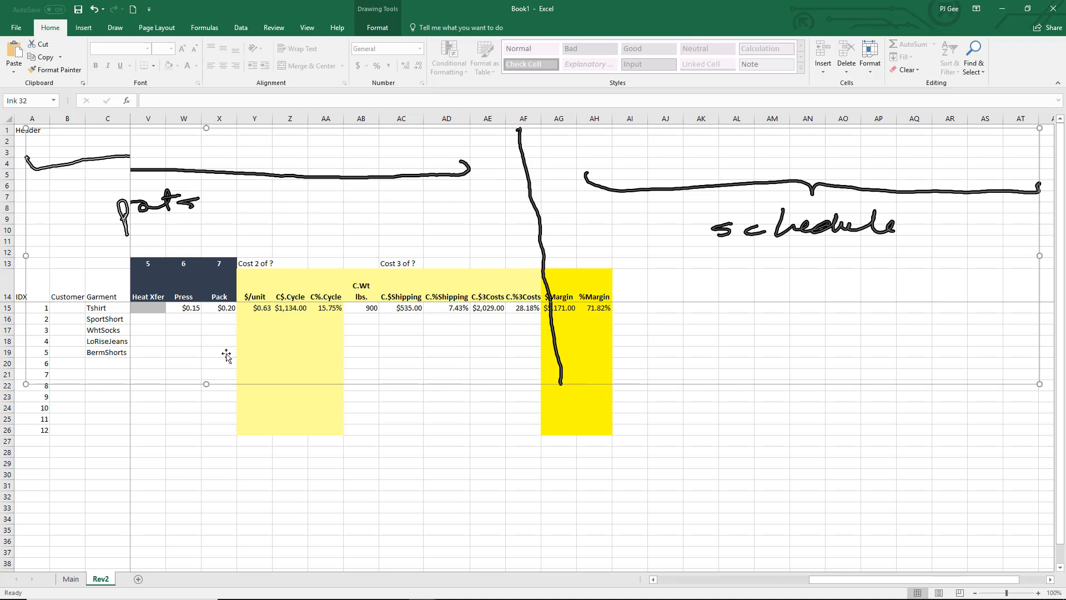
key(ctrl+z)
mouse_move(224, 285)
mouse_down()
mouse_move(231, 182)
mouse_move(229, 312)
mouse_up()
drag(238, 406, 239, 435)
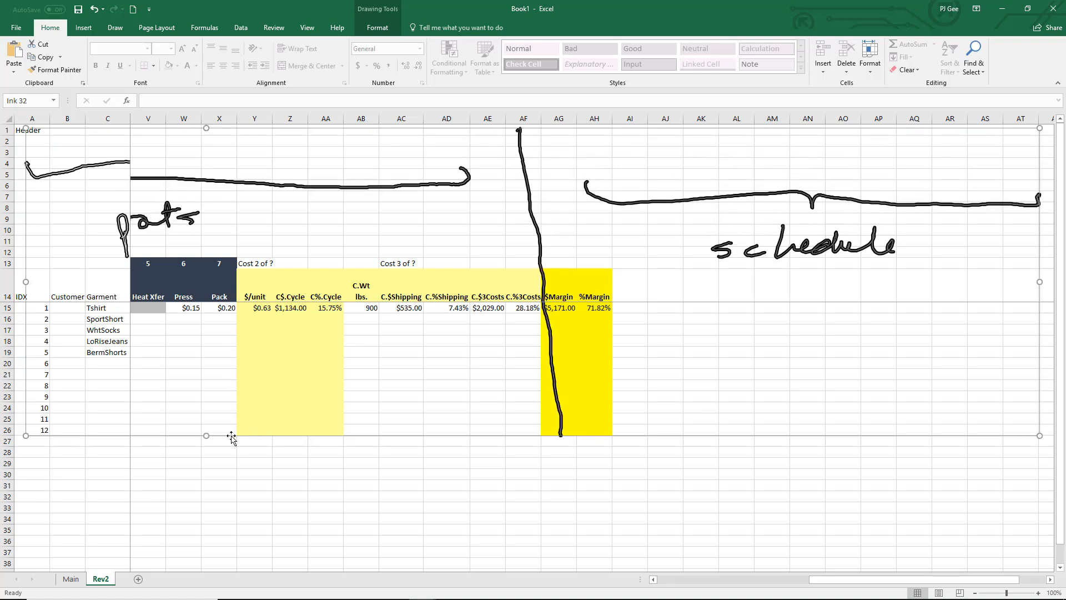
drag(207, 436, 257, 191)
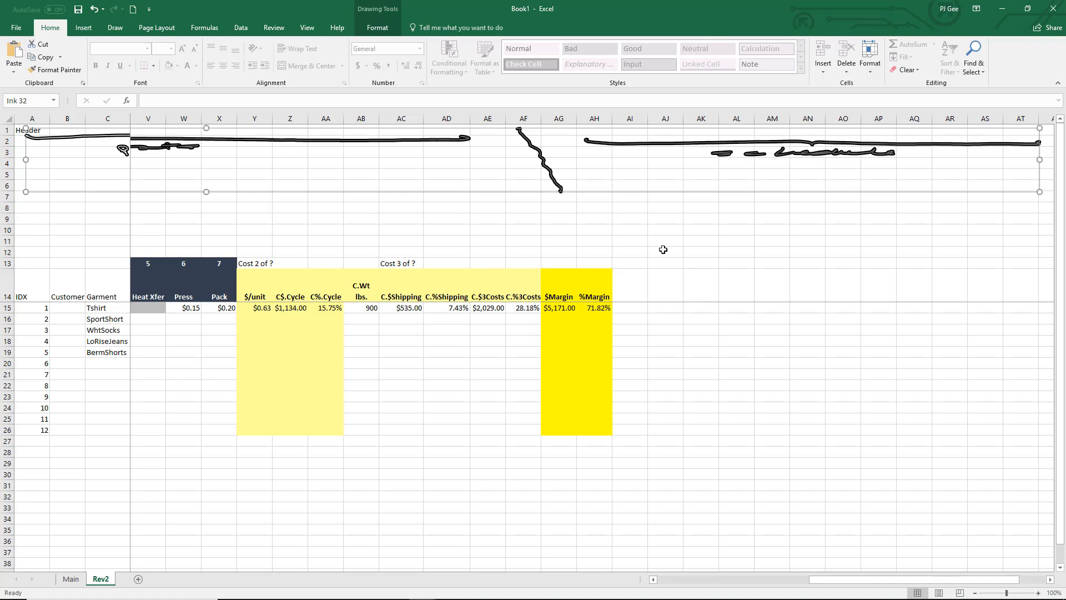
Fill AJ14:AJ27 with a dark plum colour from the extended colour palette as a divider beyond the margin columns
mouse_move(662, 274)
mouse_down()
mouse_move(651, 436)
mouse_move(659, 460)
mouse_move(659, 444)
mouse_up()
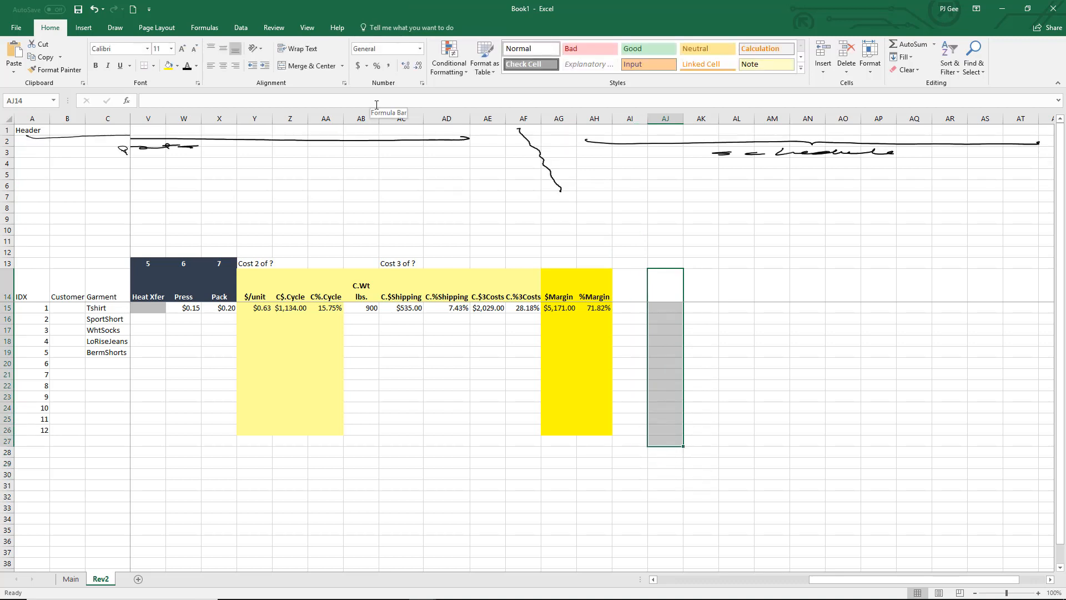
click(172, 66)
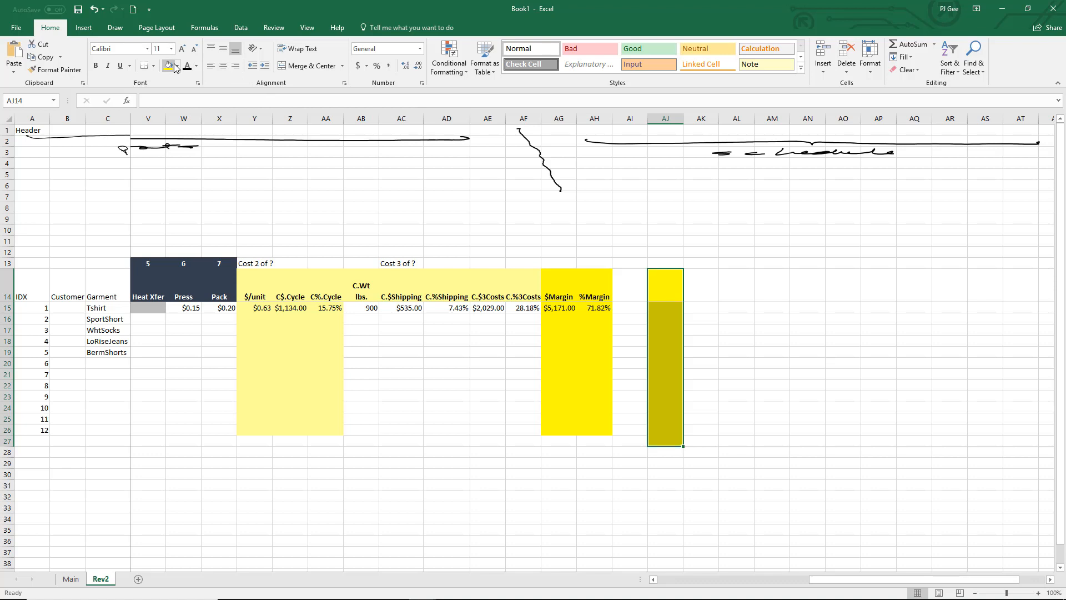
click(177, 66)
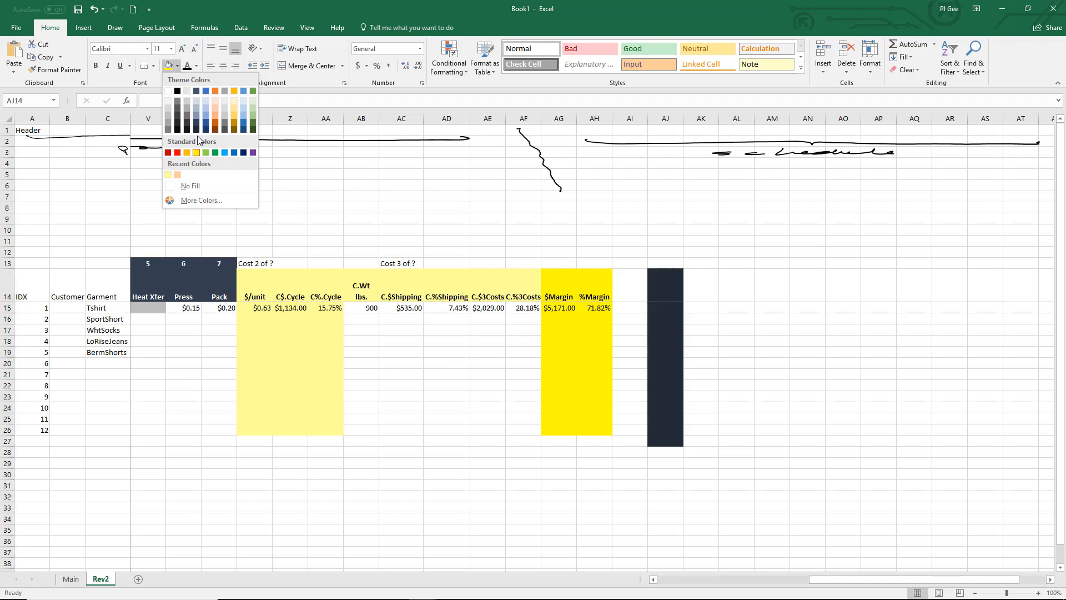
click(205, 201)
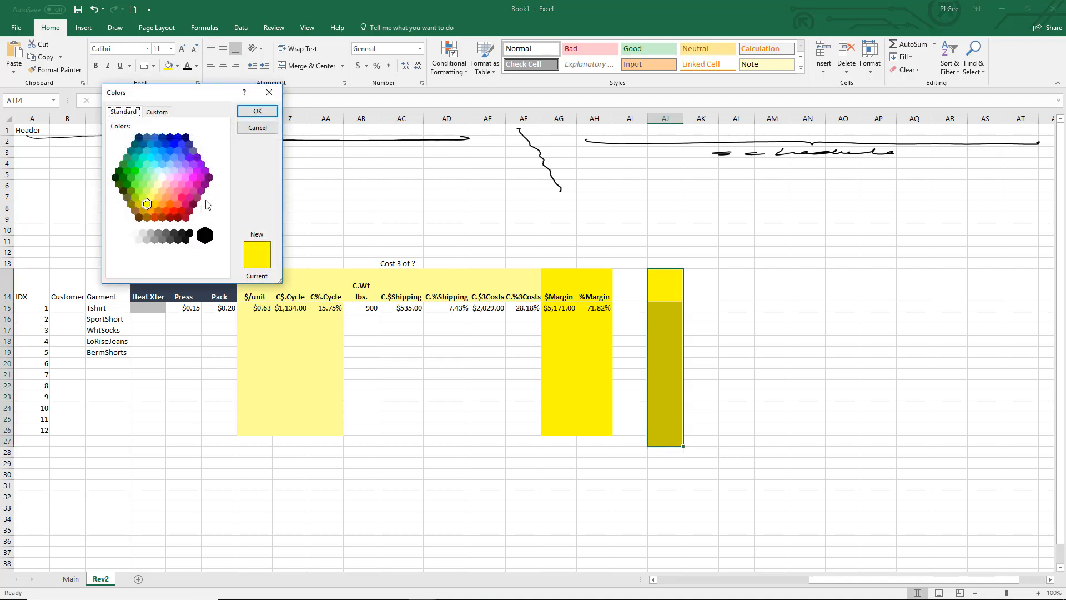
click(197, 198)
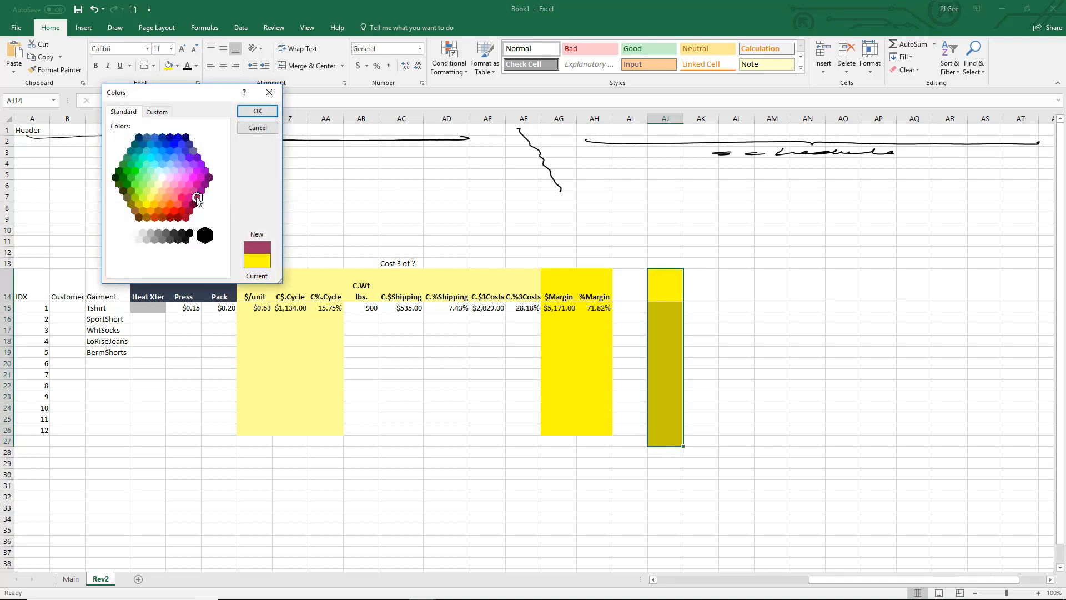
click(257, 111)
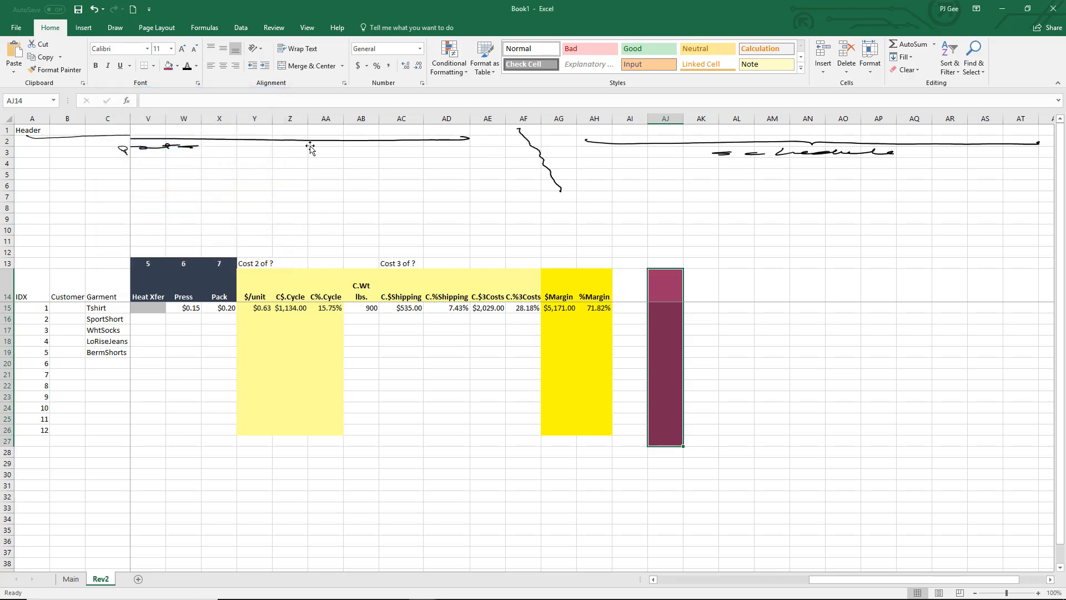
click(664, 506)
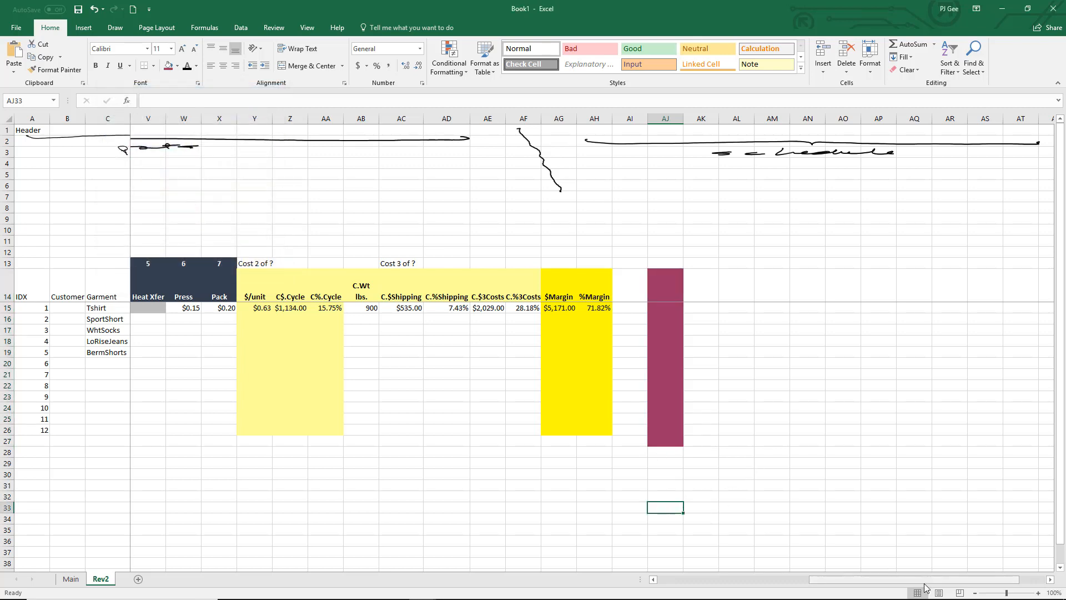
Add the section heading Schedule in AK13, just beyond the plum divider column
drag(916, 579, 925, 579)
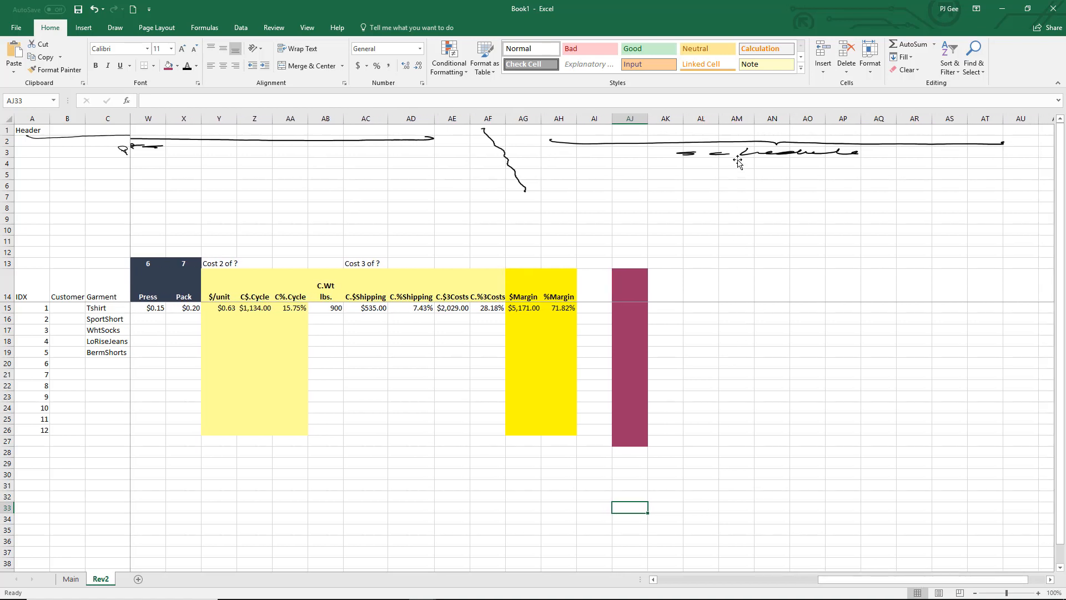
click(666, 278)
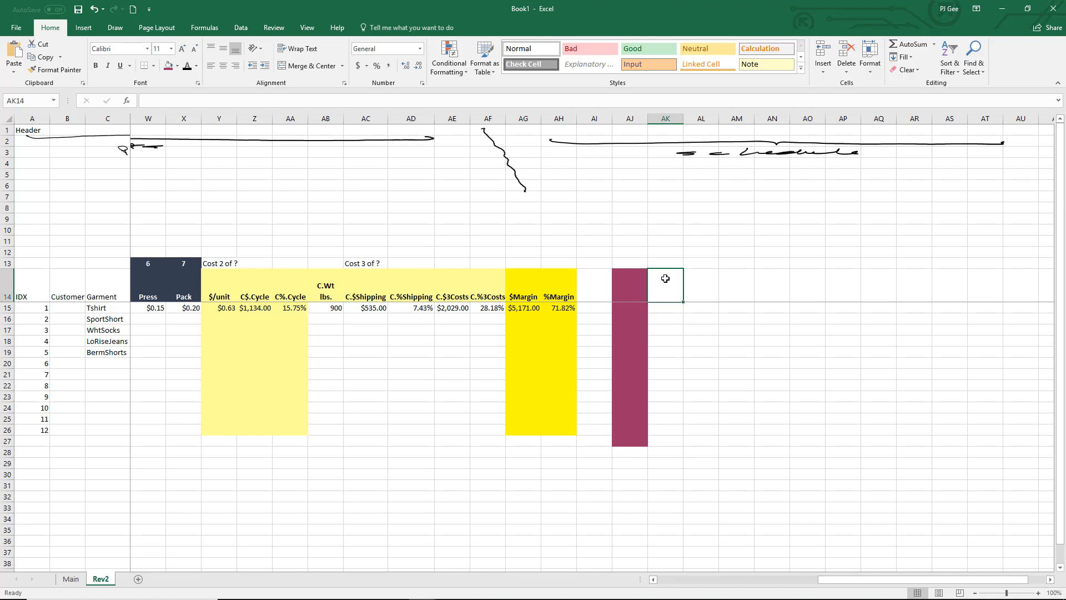
click(636, 272)
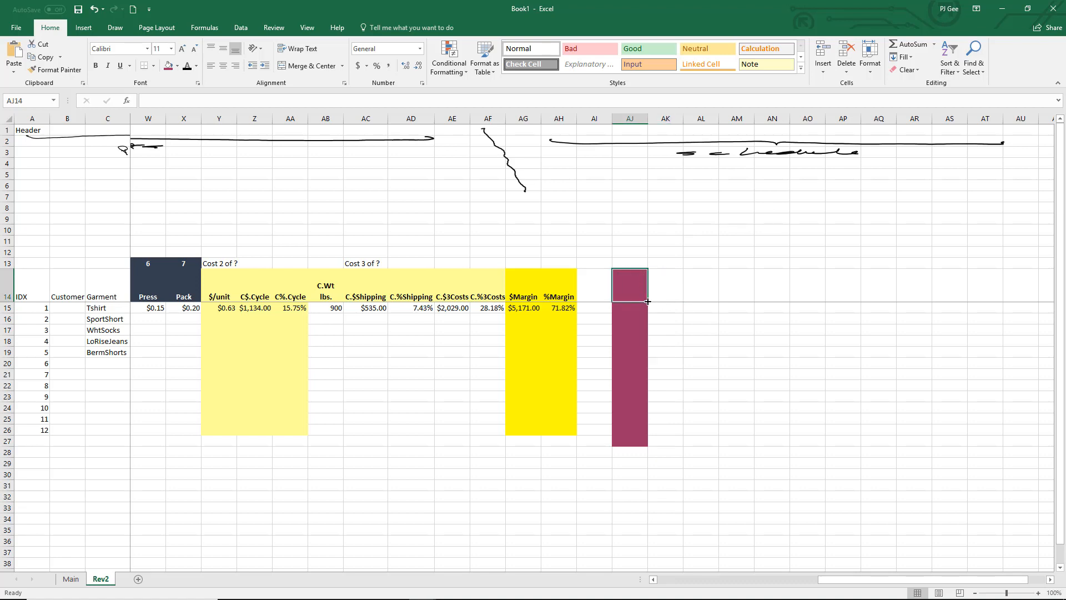
click(643, 262)
click(666, 263)
text(Sc)
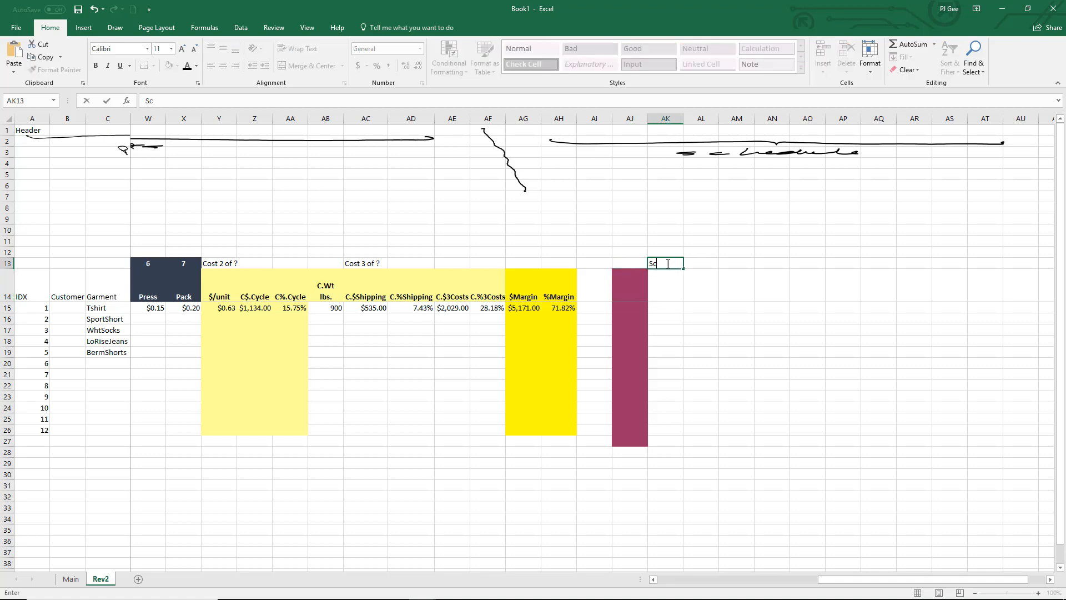
text(ehedule)
click(707, 319)
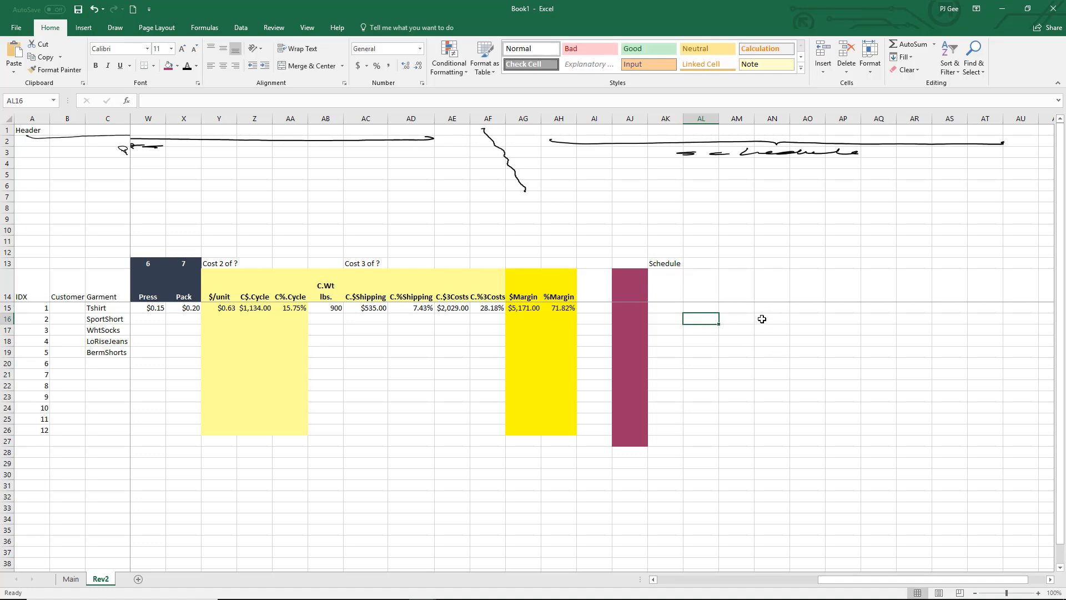
click(708, 309)
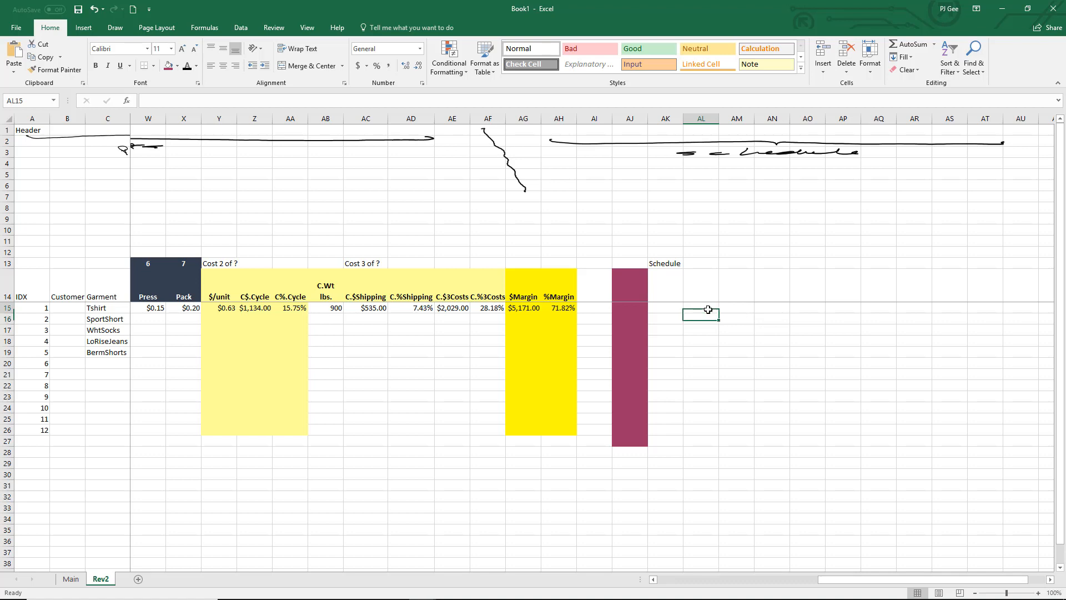
Enter the column heading rawMat in AL14 of the Schedule section
click(706, 275)
text(raw)
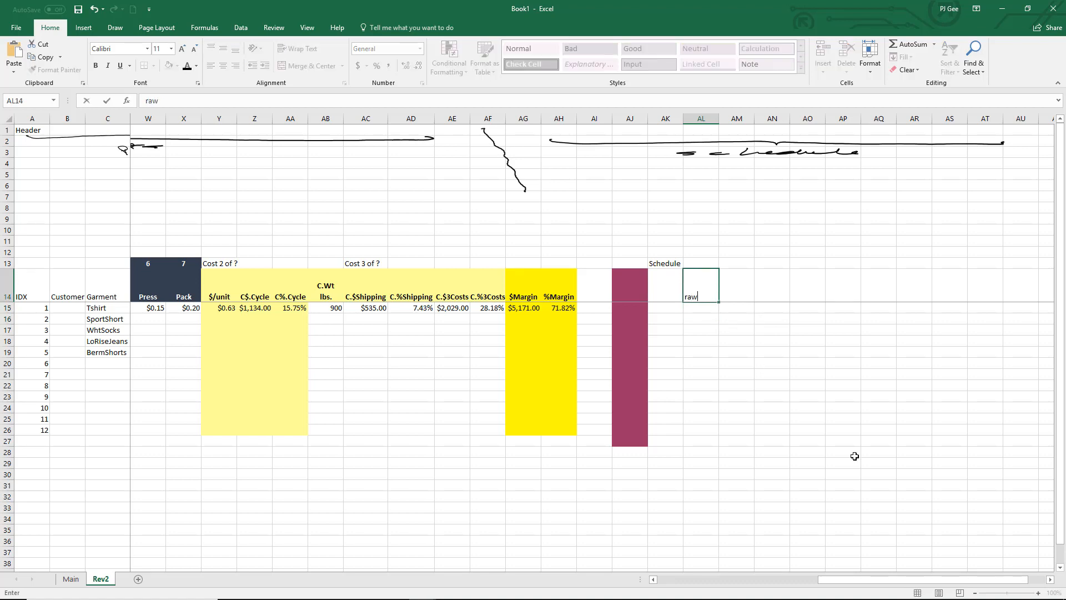
text(Mat)
key(Return)
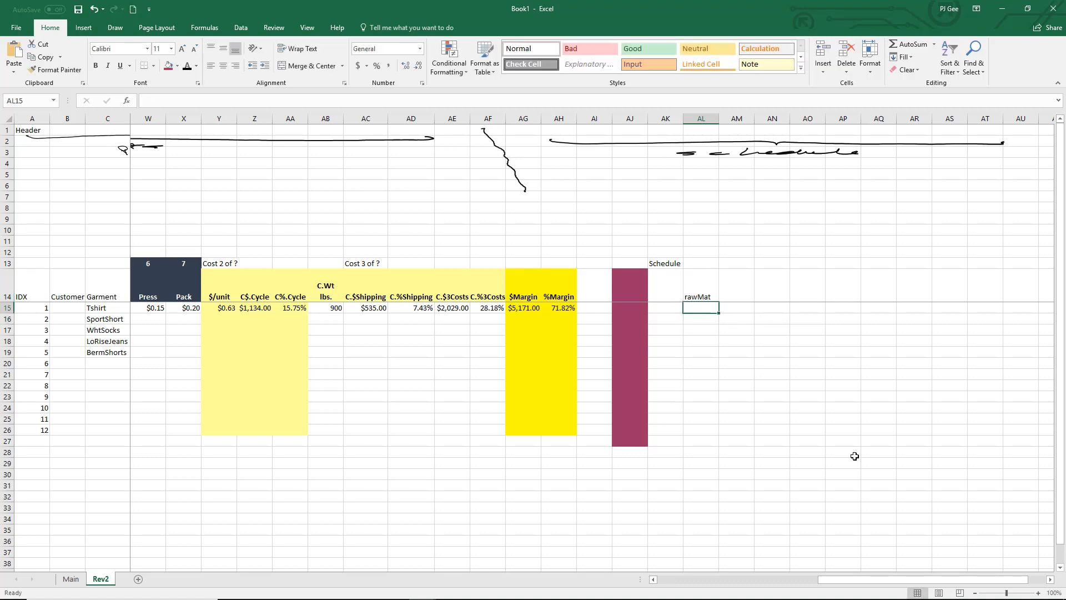
text(Lead)
key(BackSpace)
key(BackSpace)
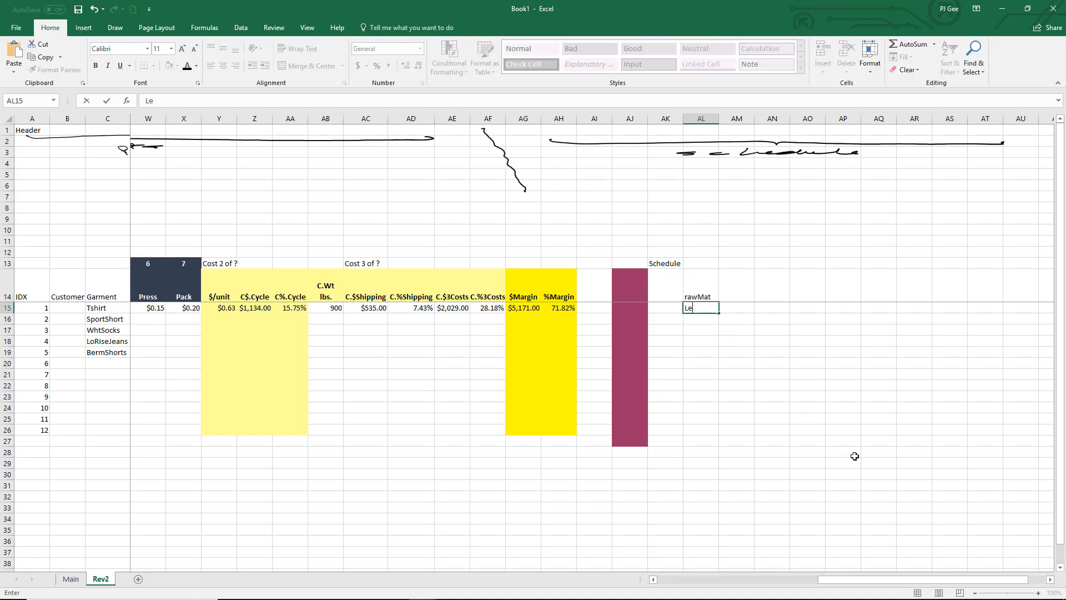
Extend the heading in AL14 to read RawMat Lead Time, with a line break after RawMat and a capital R
double_click(715, 296)
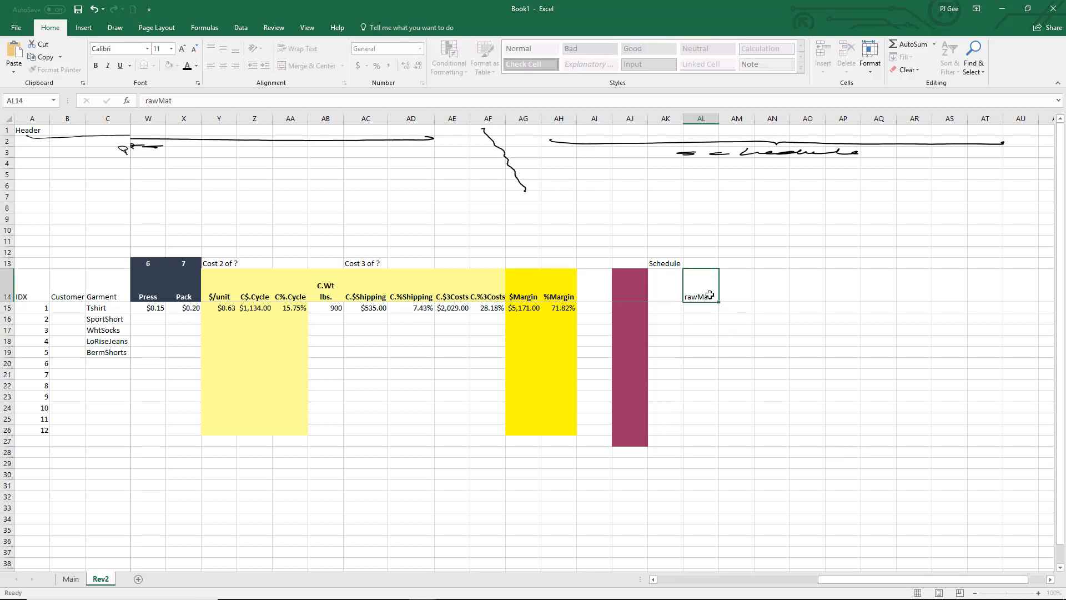
key(alt+Return)
text(LEad)
key(BackSpace)
key(BackSpace)
key(BackSpace)
text(ead Time)
double_click(689, 285)
click(689, 285)
key(BackSpace)
text(R)
Move the RawMat Lead Time heading down to AL15 and back up into AL14
drag(697, 302, 700, 312)
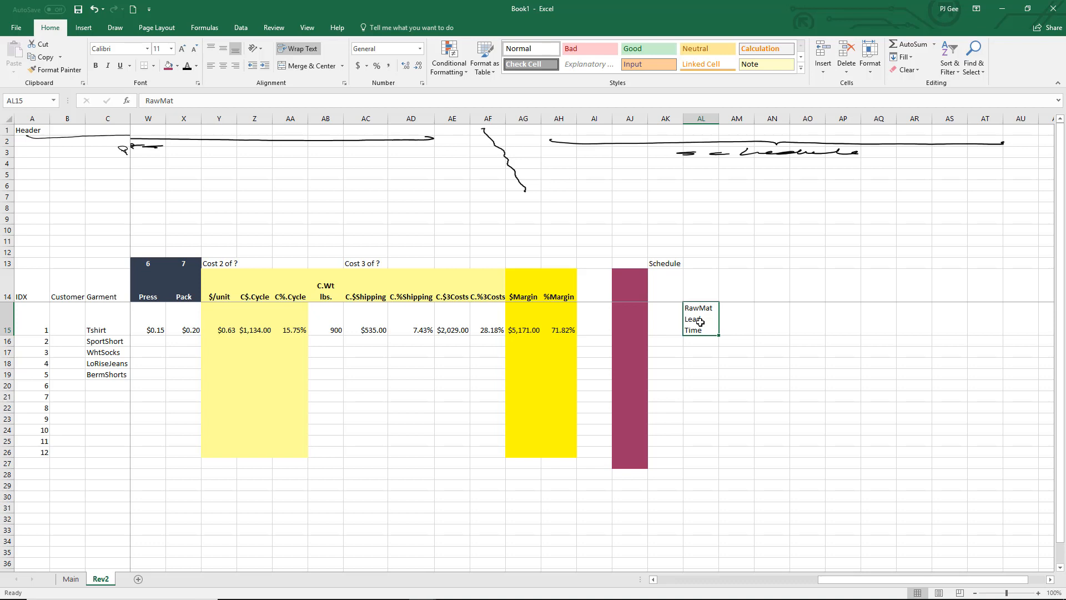
key(ctrl+c)
click(698, 284)
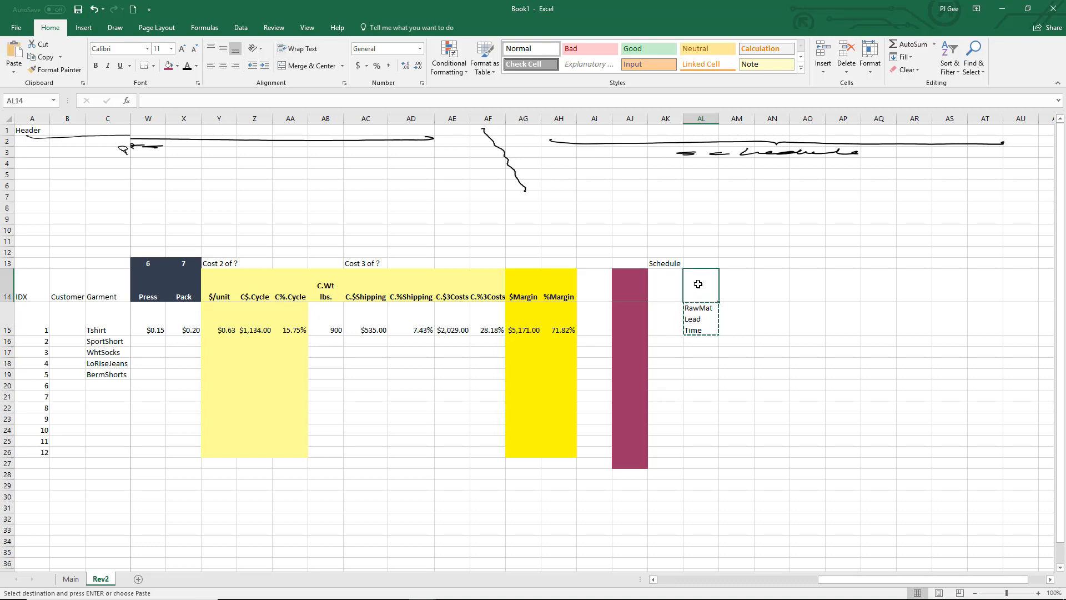
key(ctrl+v)
click(723, 381)
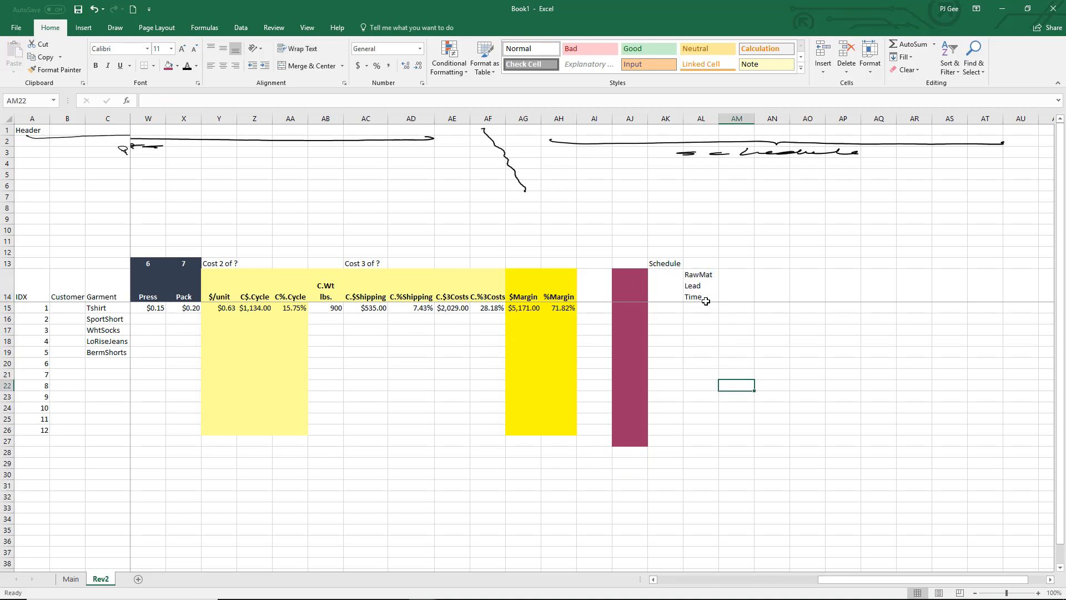
Enter 2 weeks in AL15 as the raw material lead time for the Tshirt row
click(703, 321)
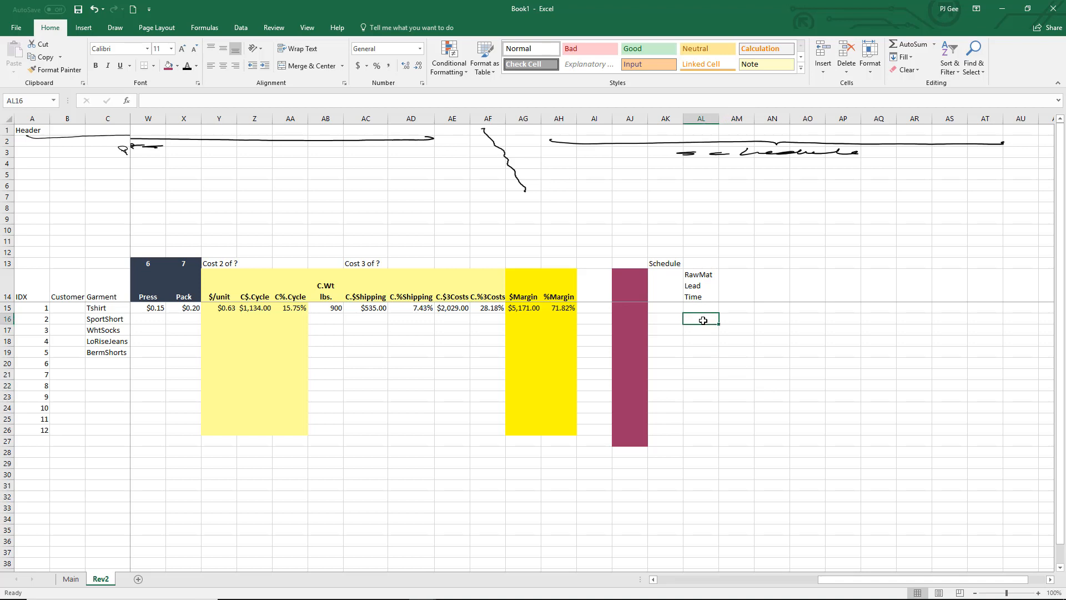
click(701, 308)
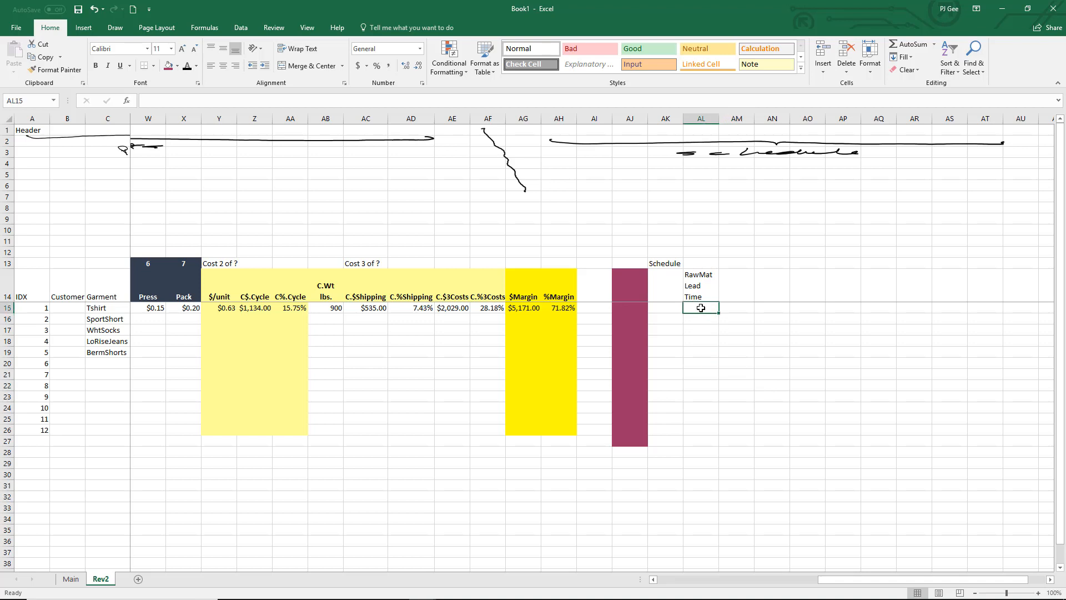
text(2 weeks)
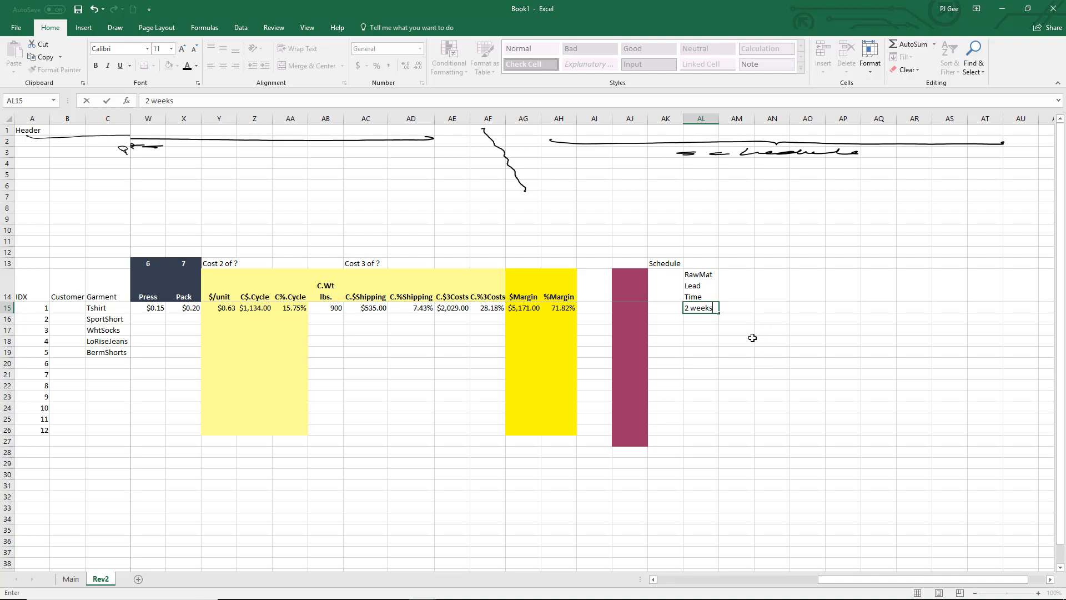
click(702, 286)
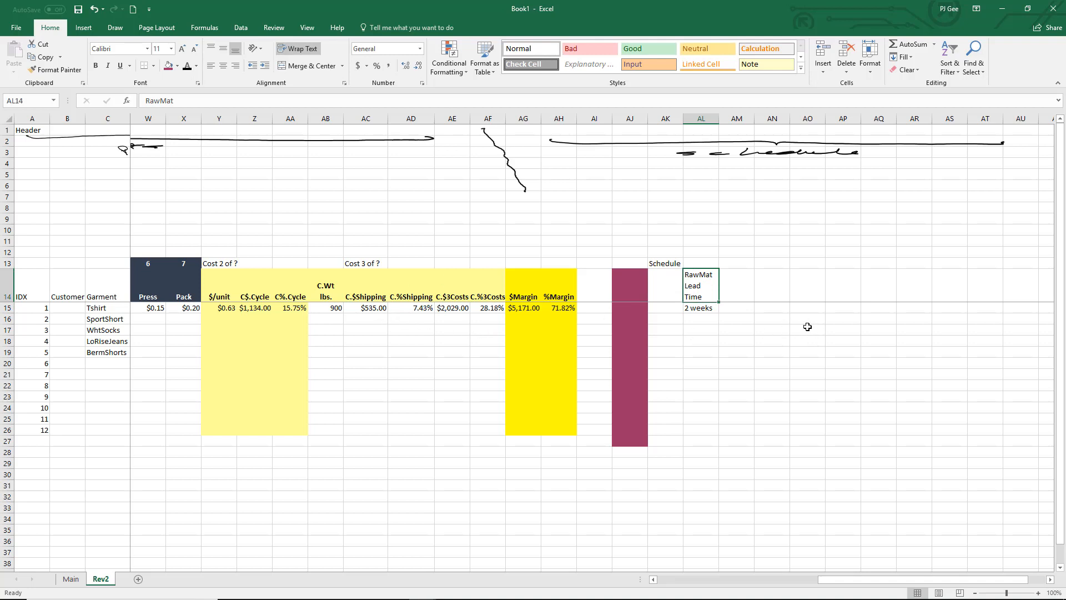
click(699, 310)
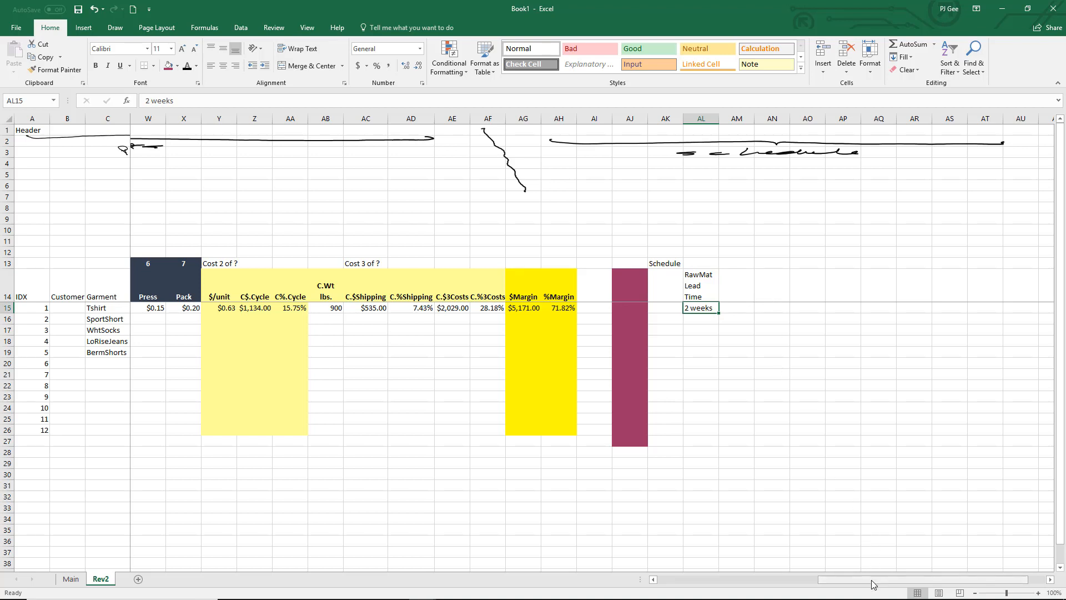
Copy the seven-process block from Cut to Pack, R13:X15, into the Schedule section starting at AN13
drag(872, 580, 803, 597)
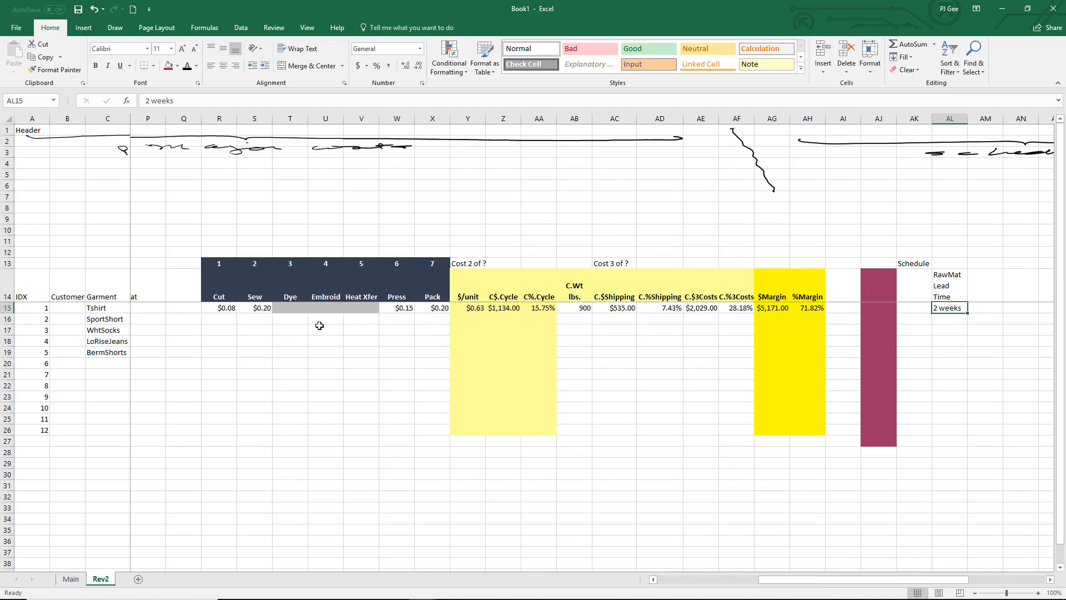
drag(222, 264, 433, 310)
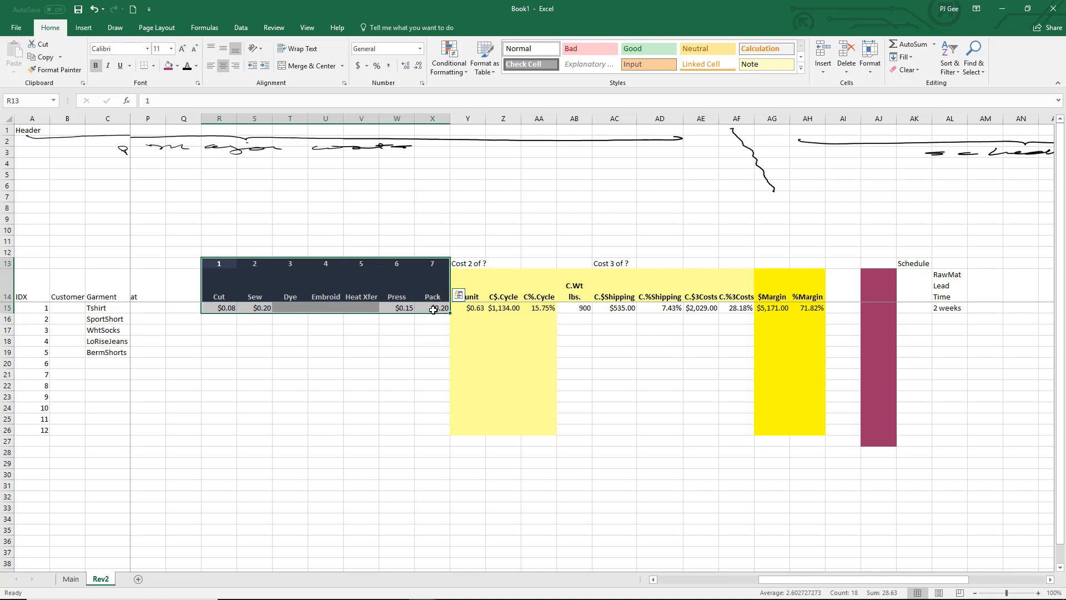
key(ctrl+c)
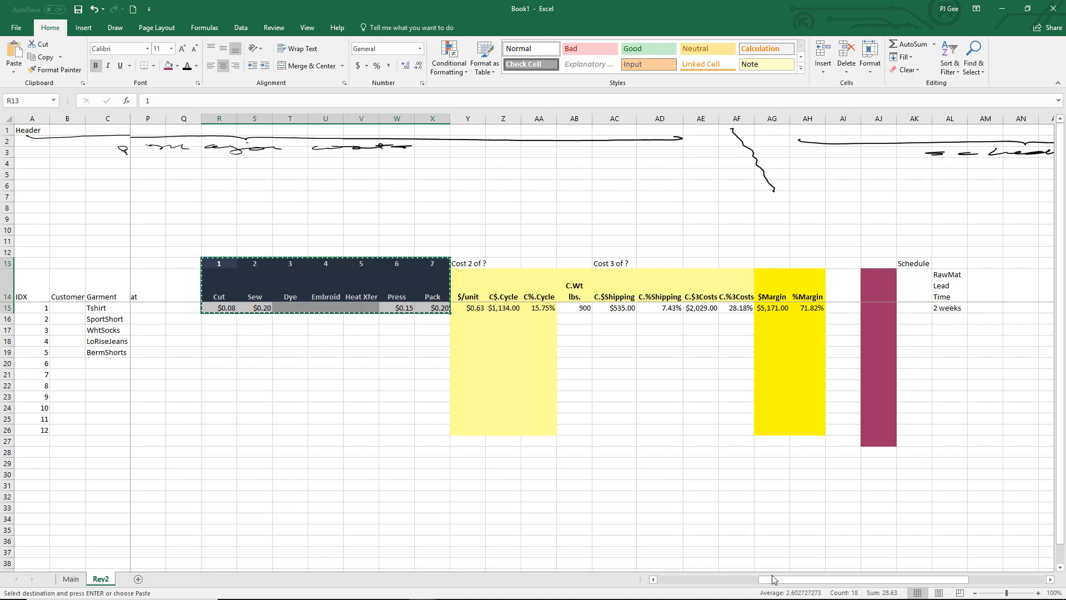
drag(776, 582, 859, 569)
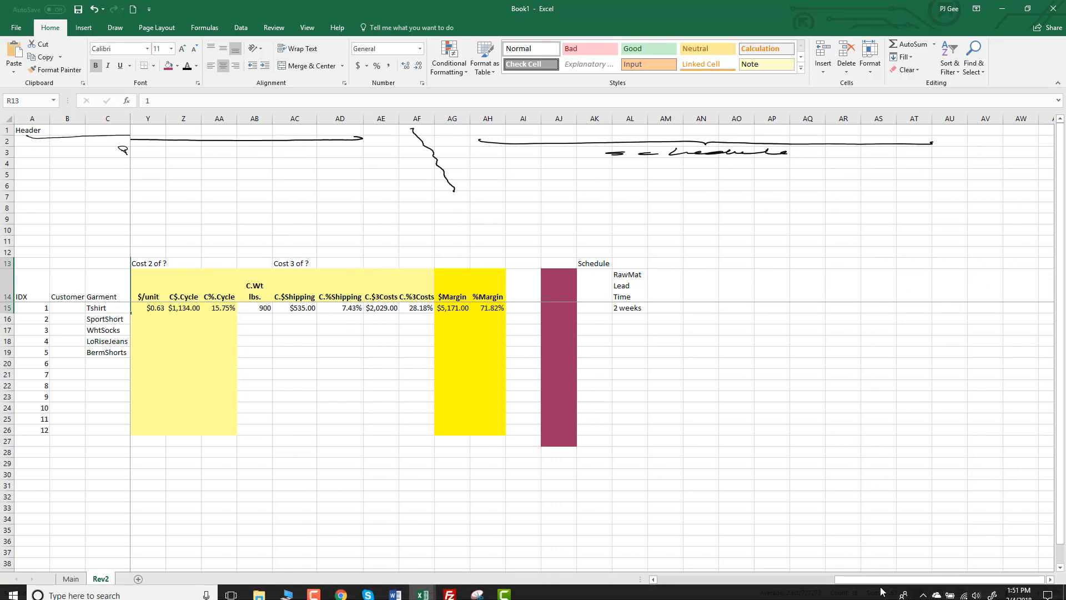
drag(895, 579, 871, 579)
drag(765, 594, 852, 594)
click(800, 261)
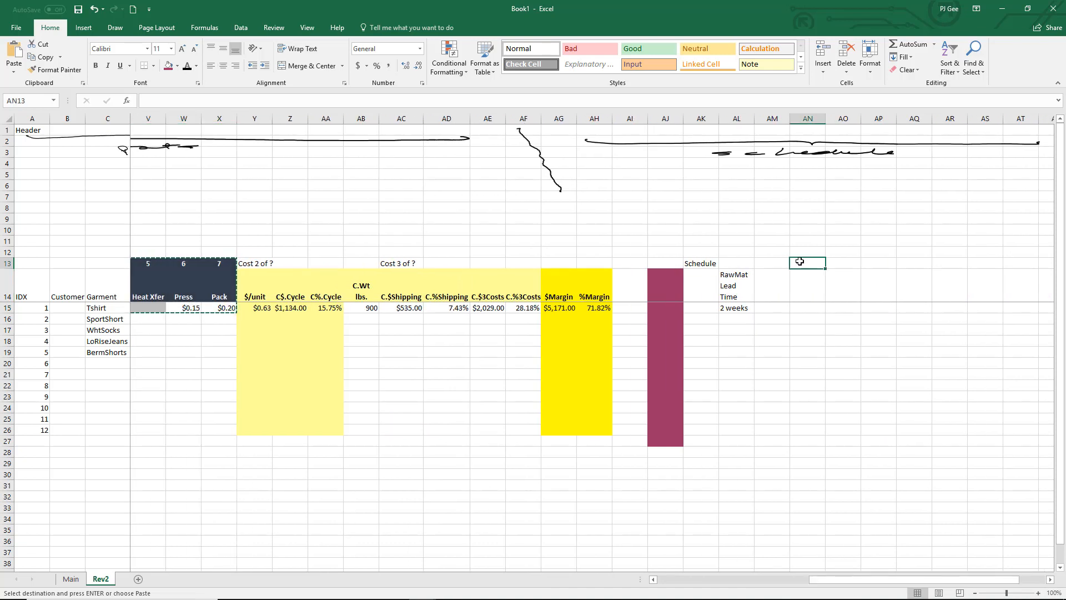
key(ctrl+v)
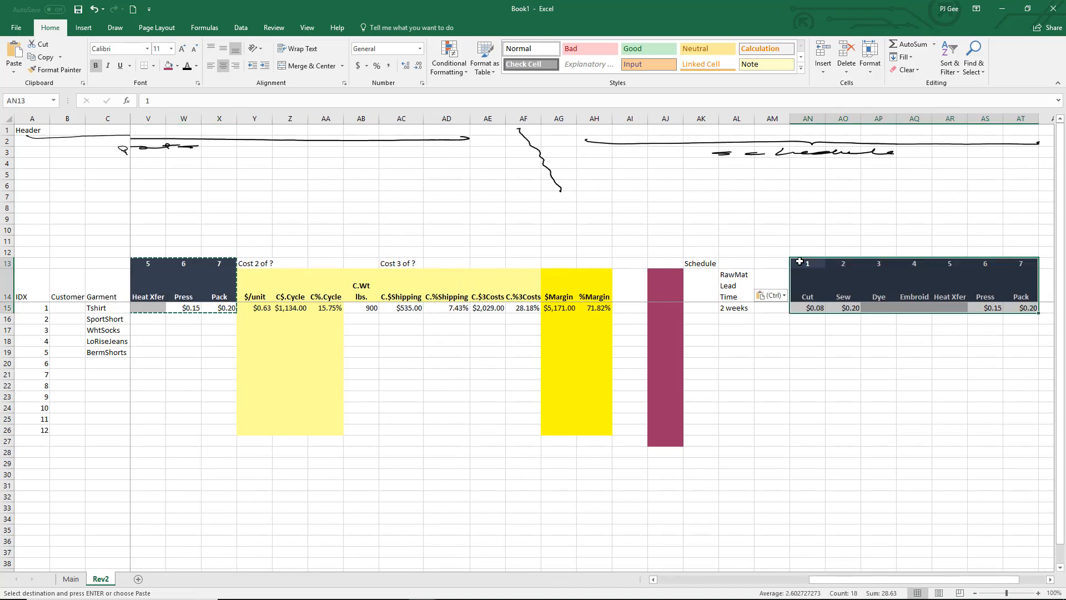
click(962, 454)
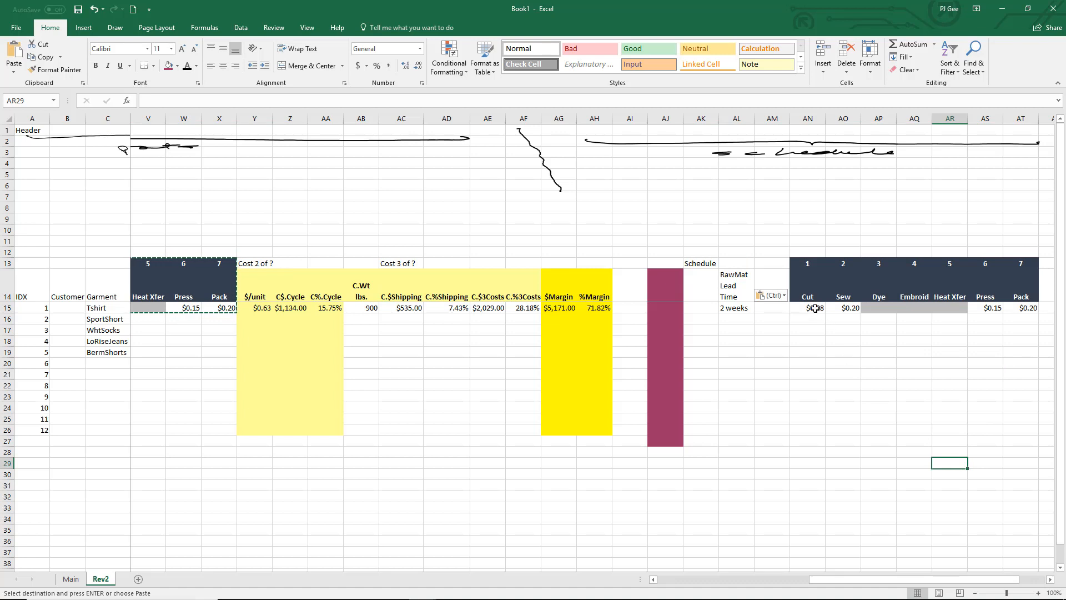
Format the copied process cells AN15:AT27 as Number with 0 decimal places
drag(815, 308, 837, 312)
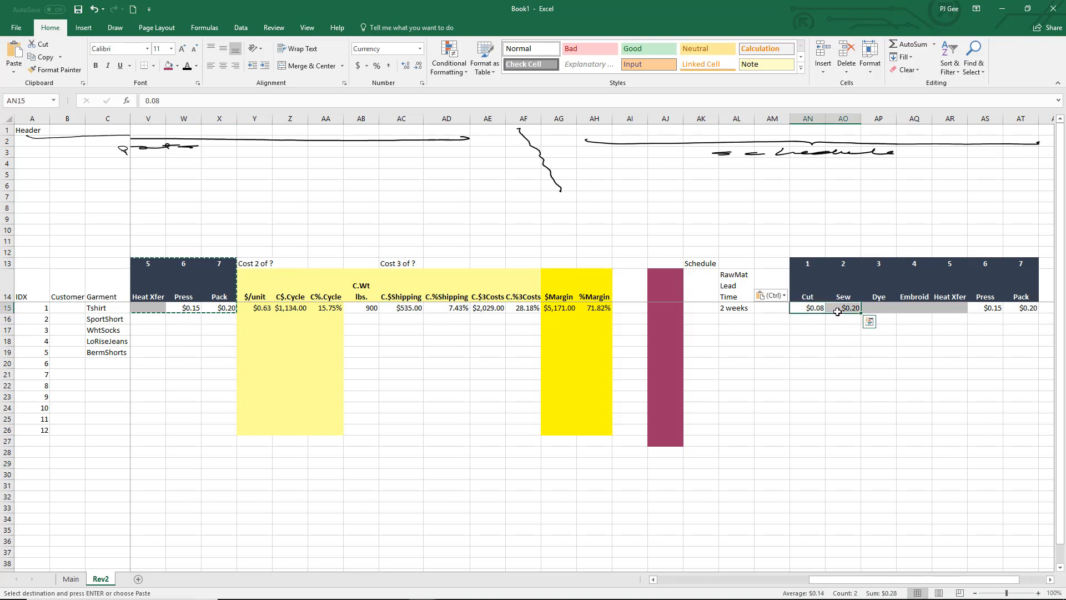
click(835, 352)
click(812, 308)
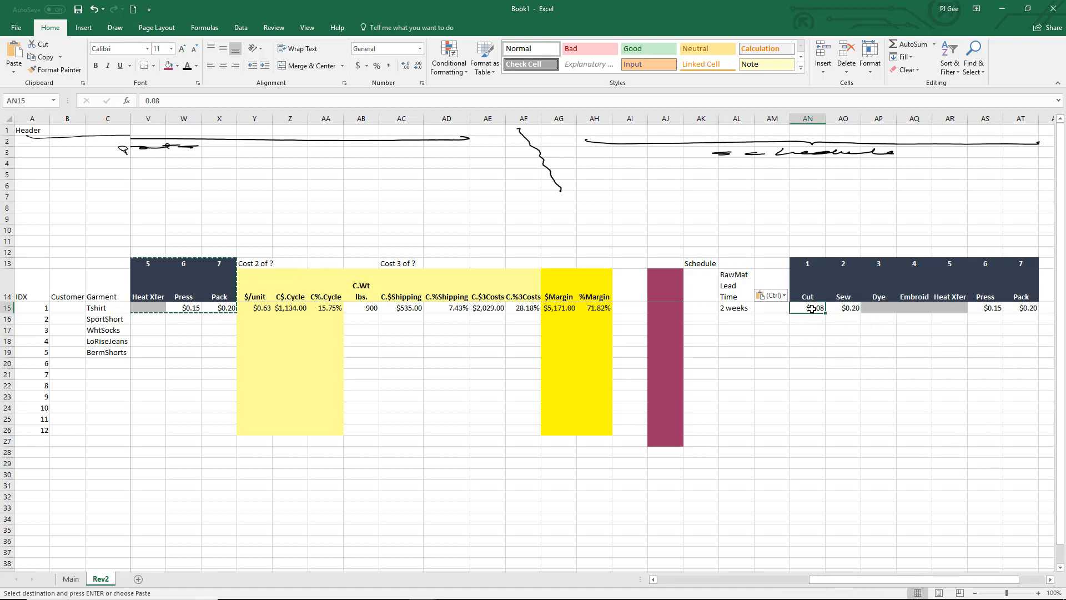
drag(812, 309, 1026, 440)
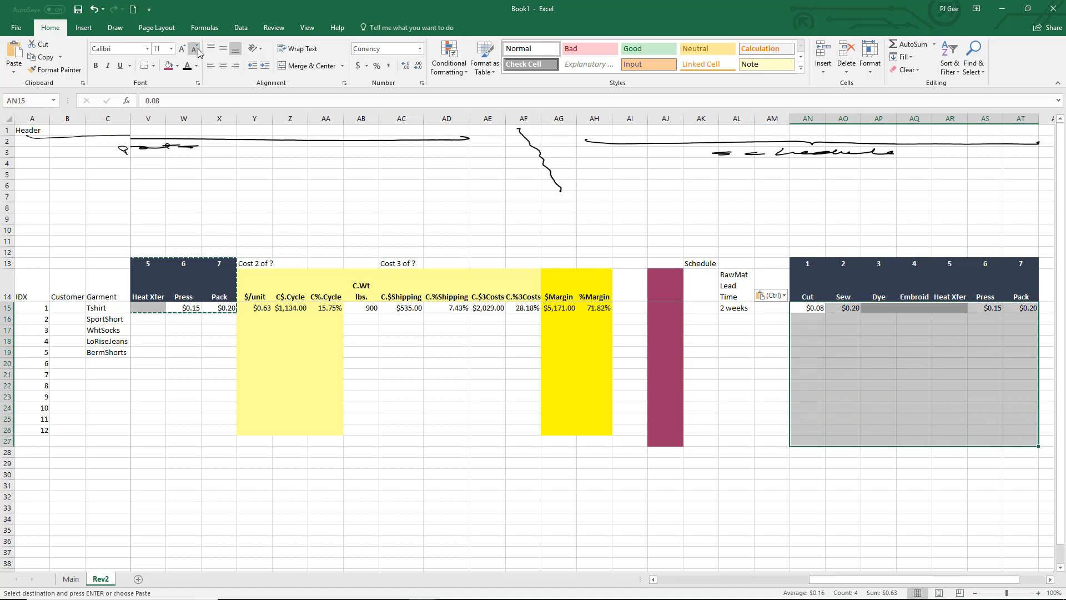
click(422, 83)
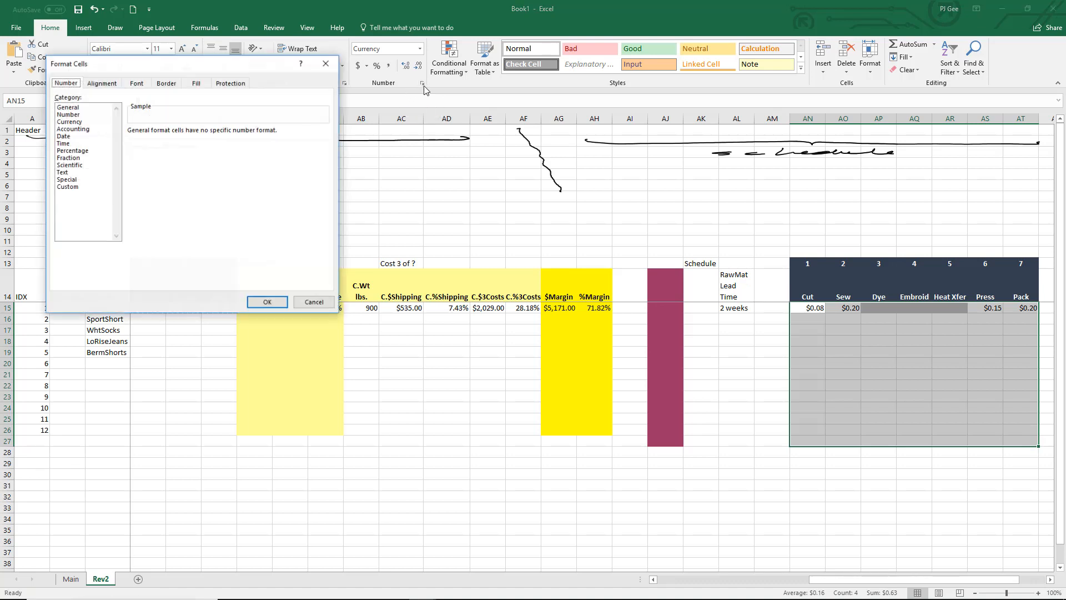
click(73, 114)
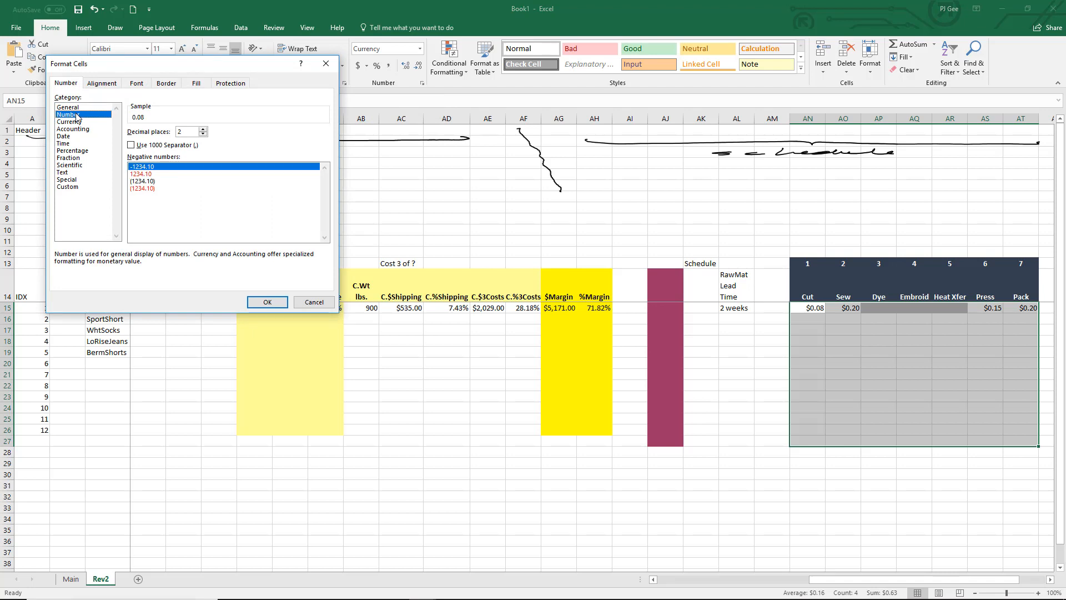
click(203, 134)
click(204, 134)
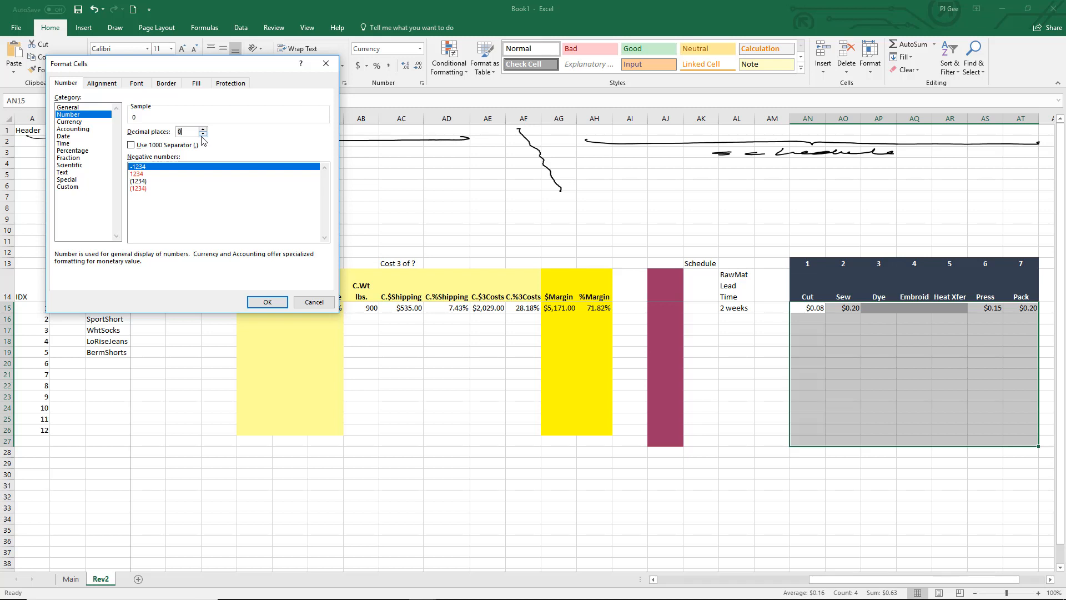
click(271, 302)
drag(887, 494, 887, 506)
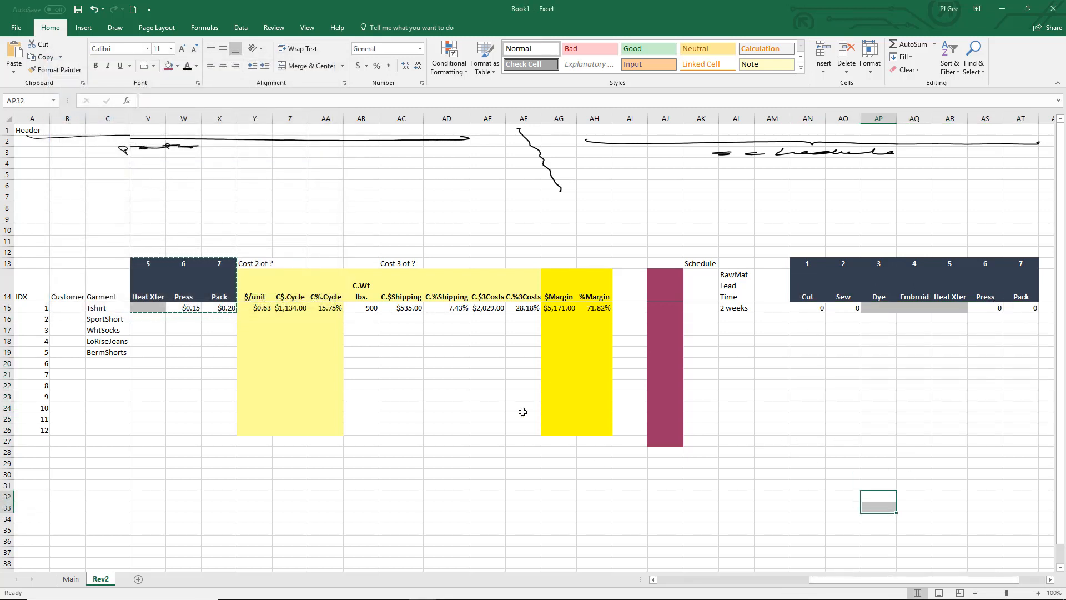
Add the heading TotalUnitTime in AU14, directly after the Pack column of the Schedule block
drag(846, 583, 771, 582)
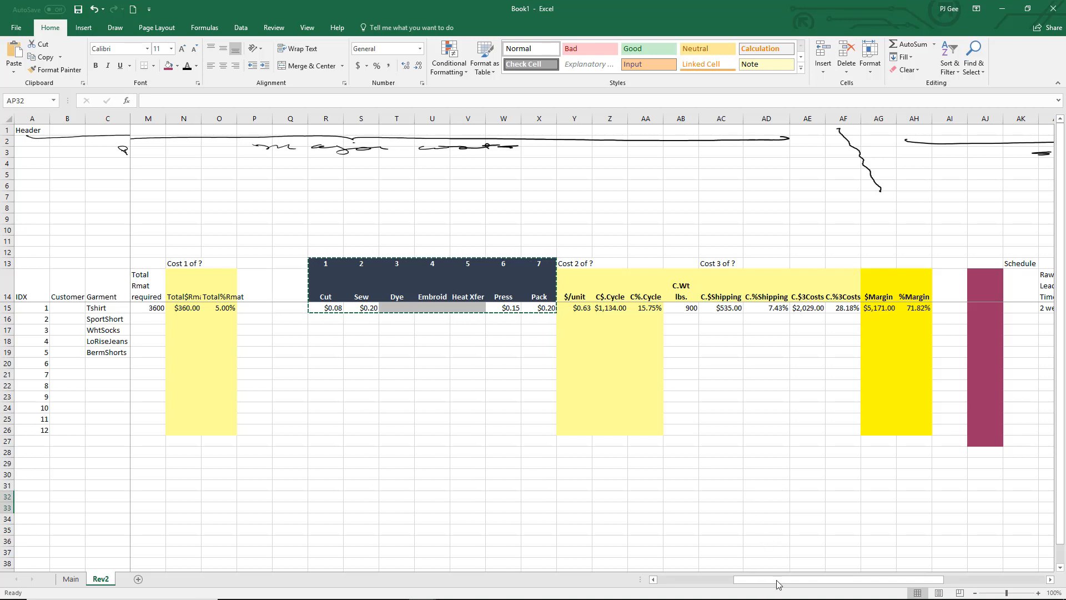
drag(780, 582, 907, 566)
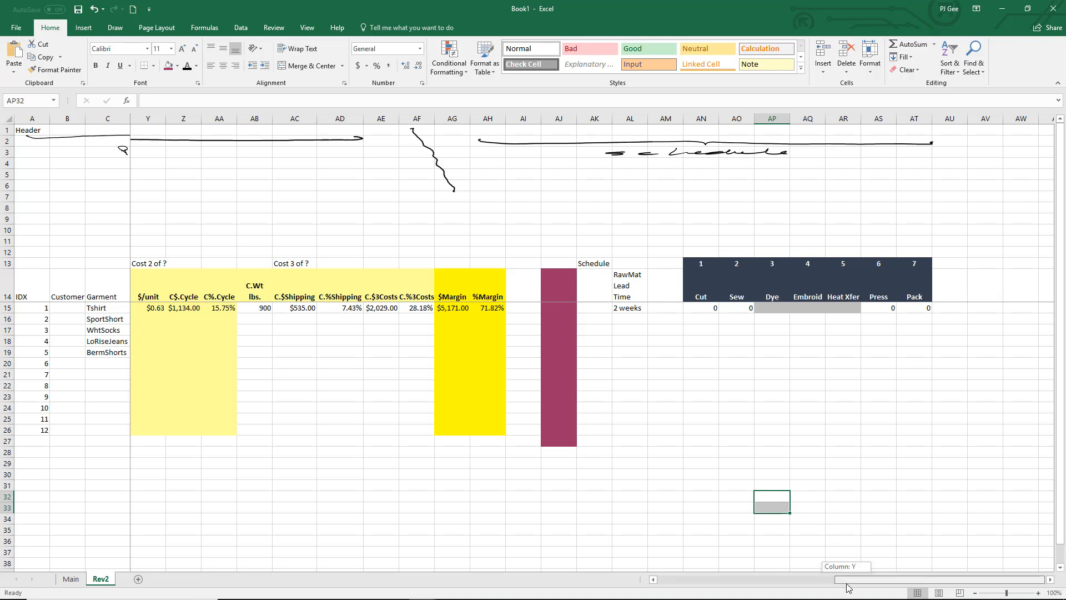
drag(1052, 584, 1051, 583)
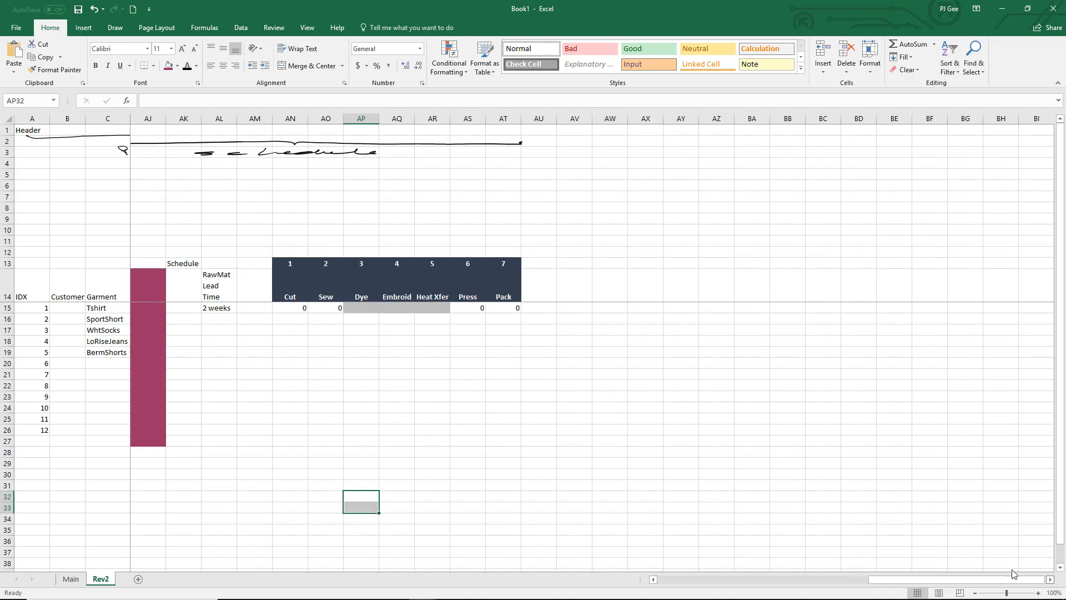
click(564, 293)
click(543, 290)
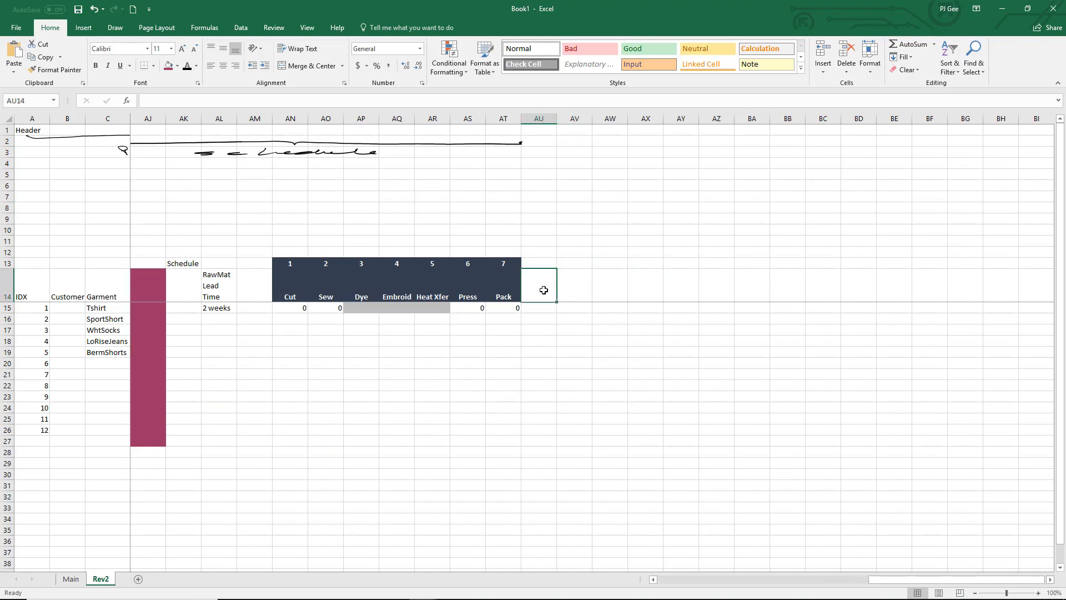
text(Tto)
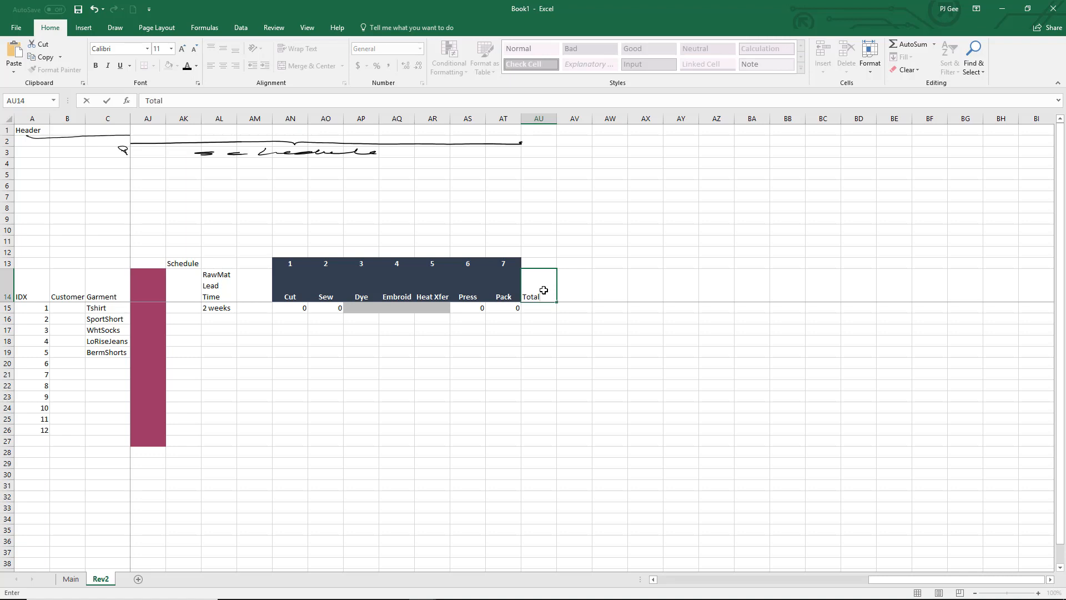
text(alUnitTime)
click(623, 355)
click(588, 293)
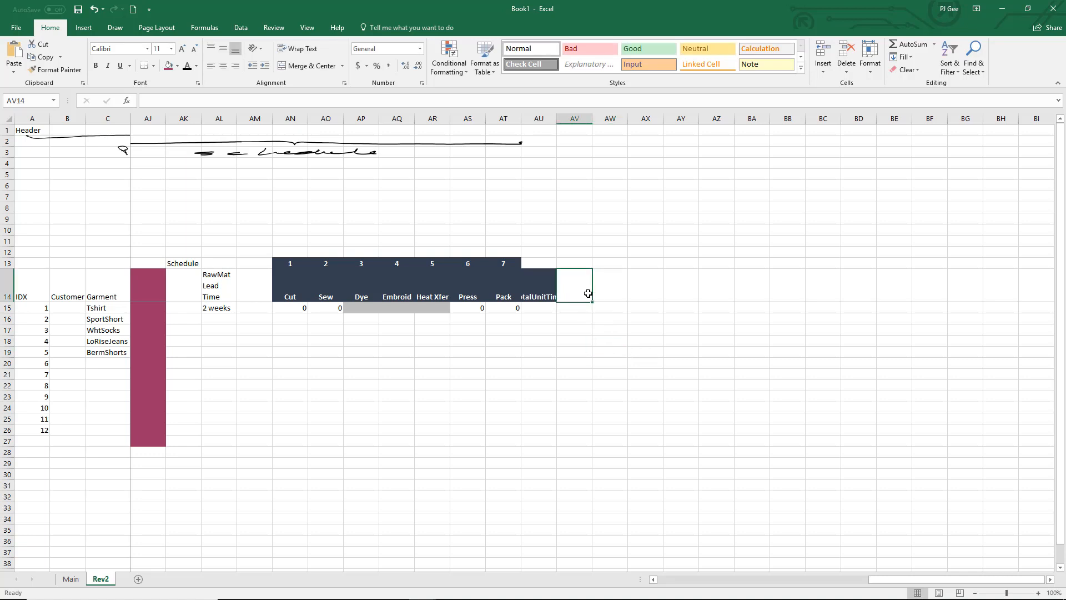
Enter 100,000 in AU15 as the total unit time for the Tshirt row
click(546, 310)
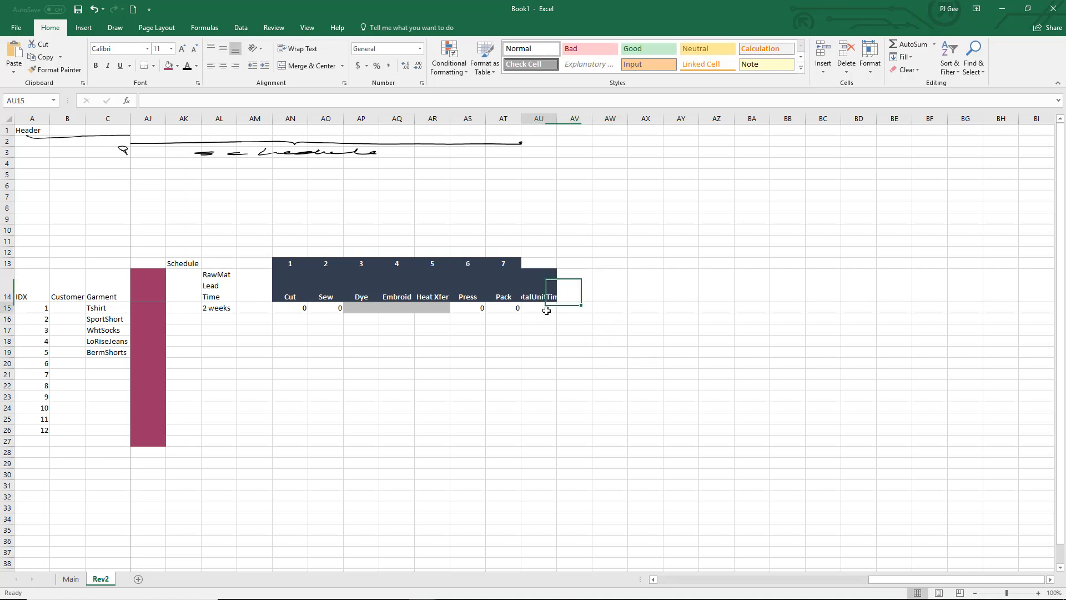
text(100)
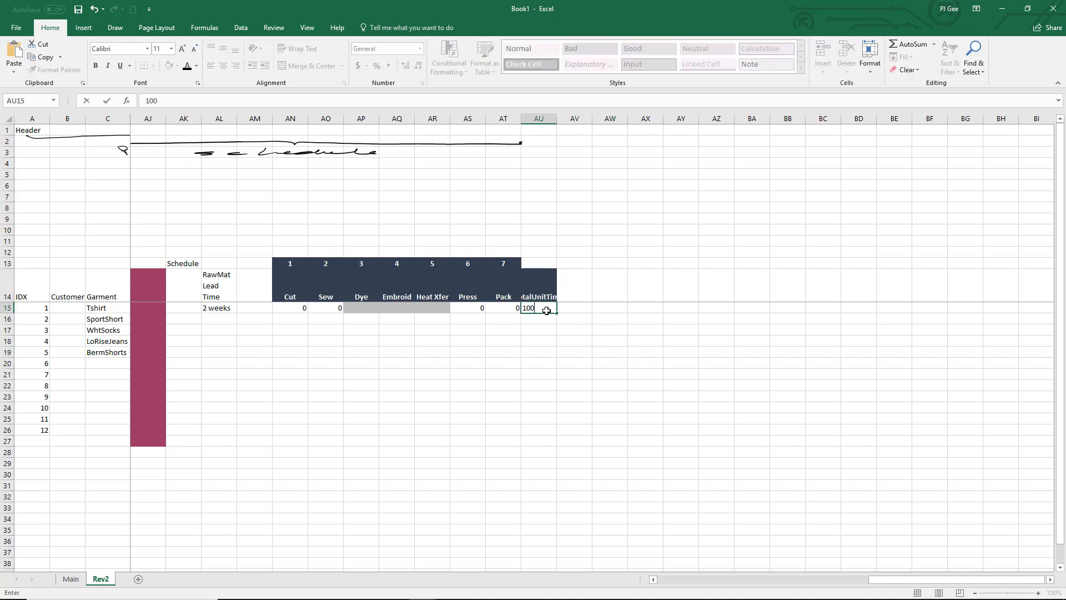
text(,000)
click(581, 353)
click(590, 298)
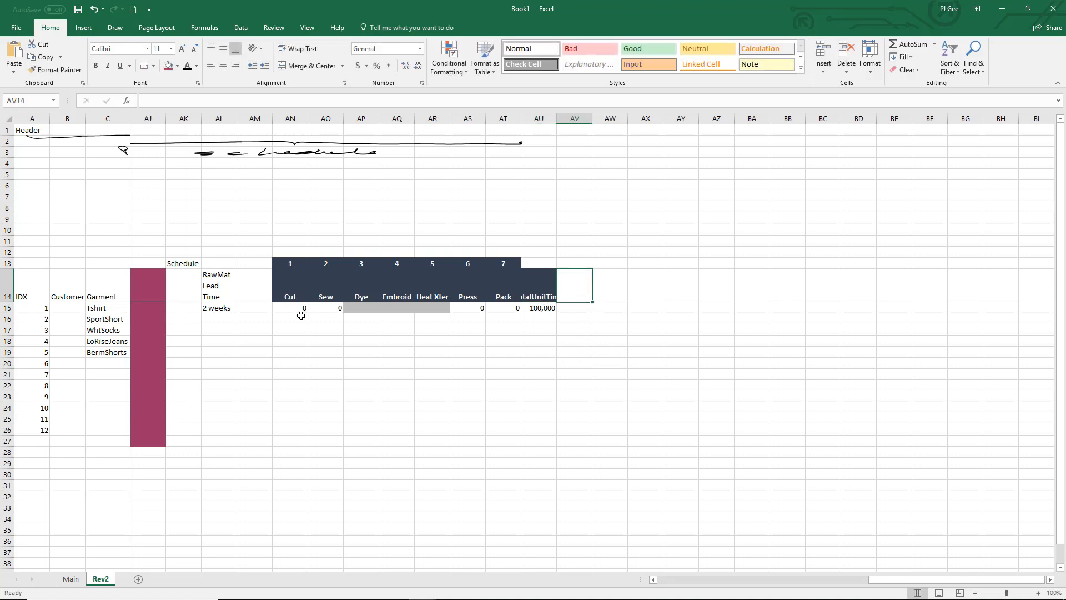
Change the Tshirt row's total unit time in AU15 to 500
click(533, 309)
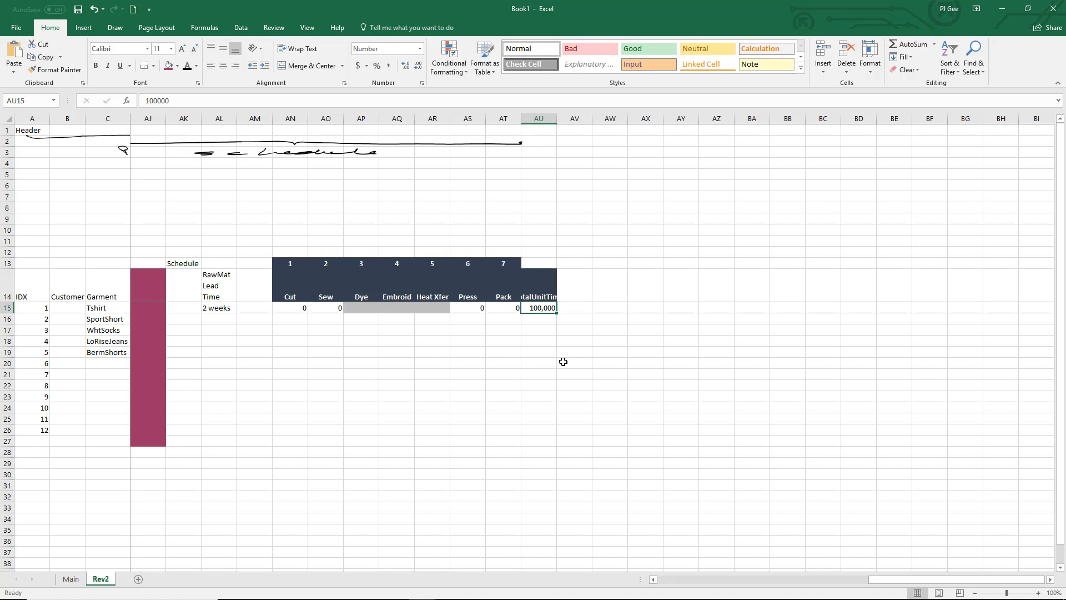
text(500)
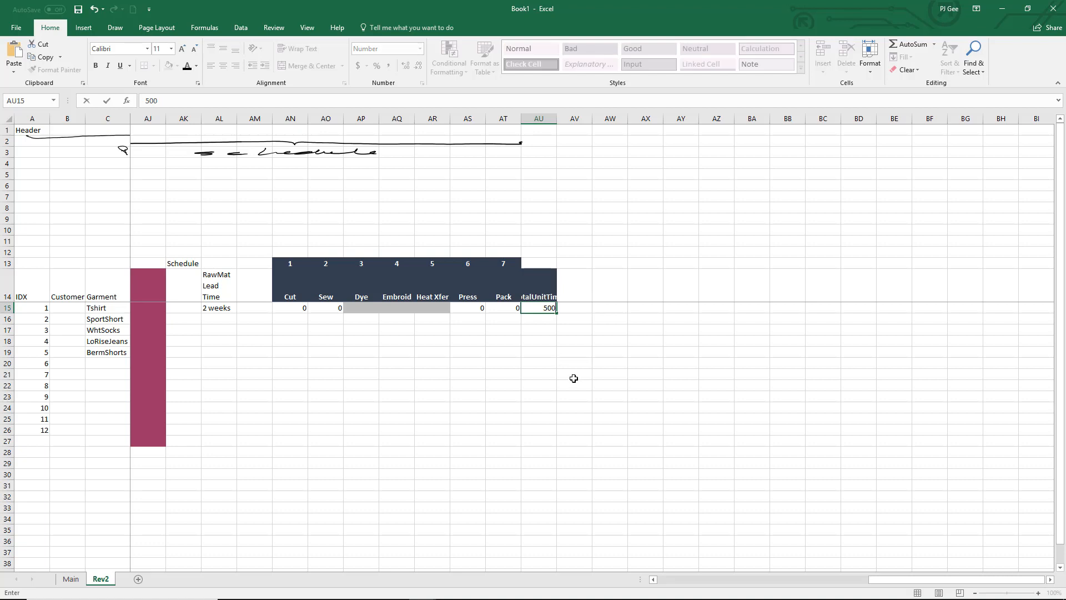
click(575, 406)
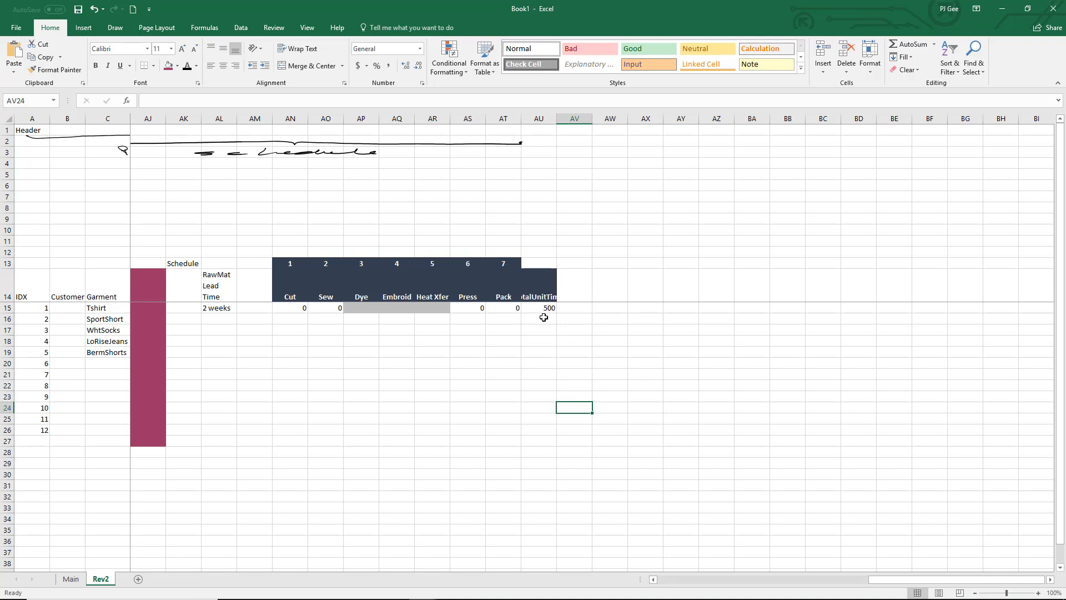
click(543, 309)
click(577, 286)
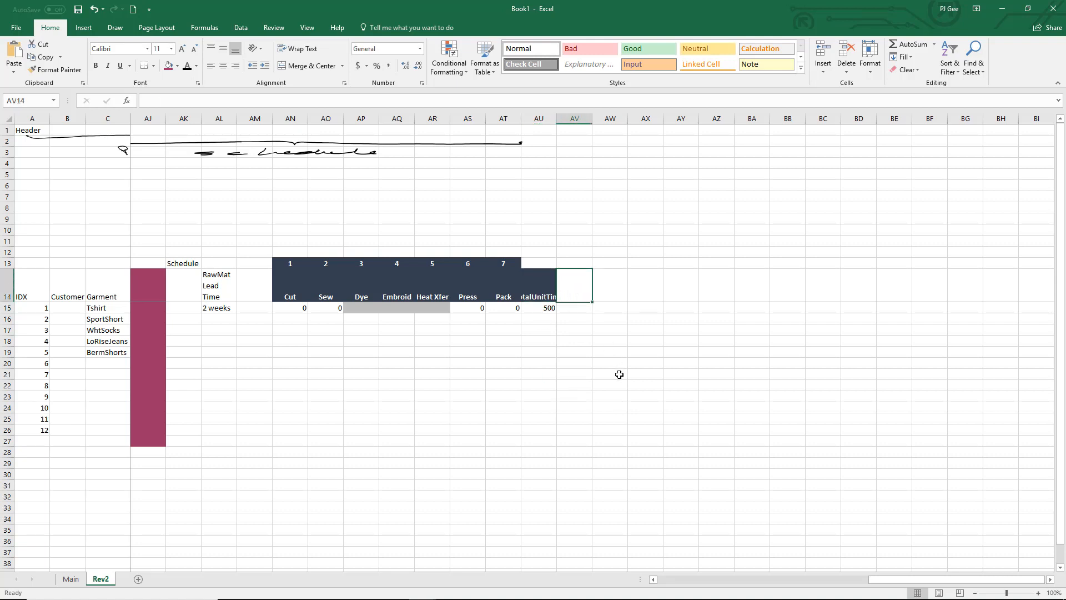
text(Hrs)
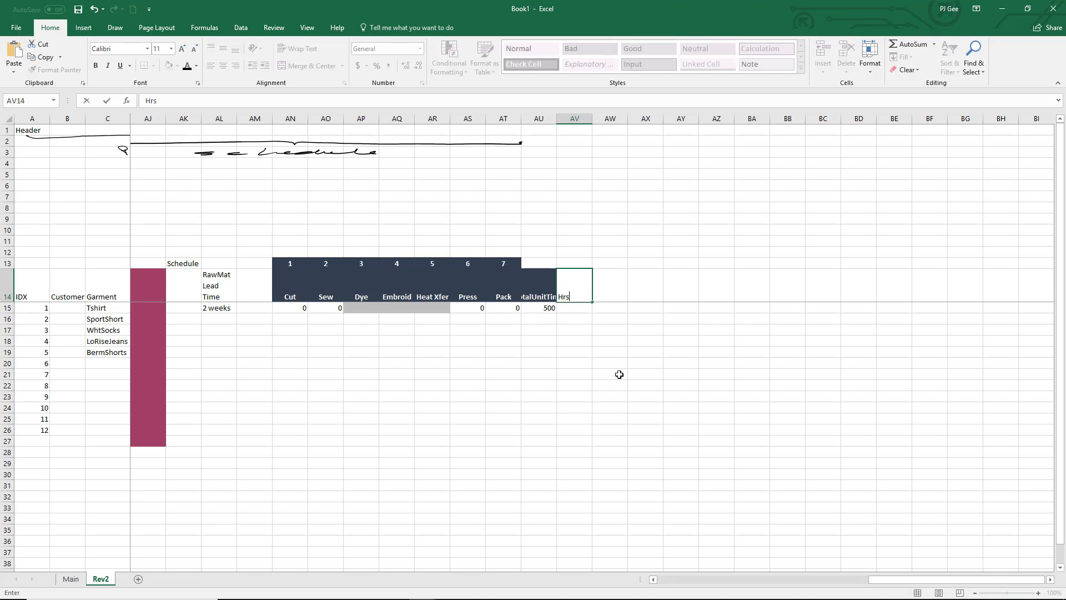
key(alt+Return)
text(/3600)
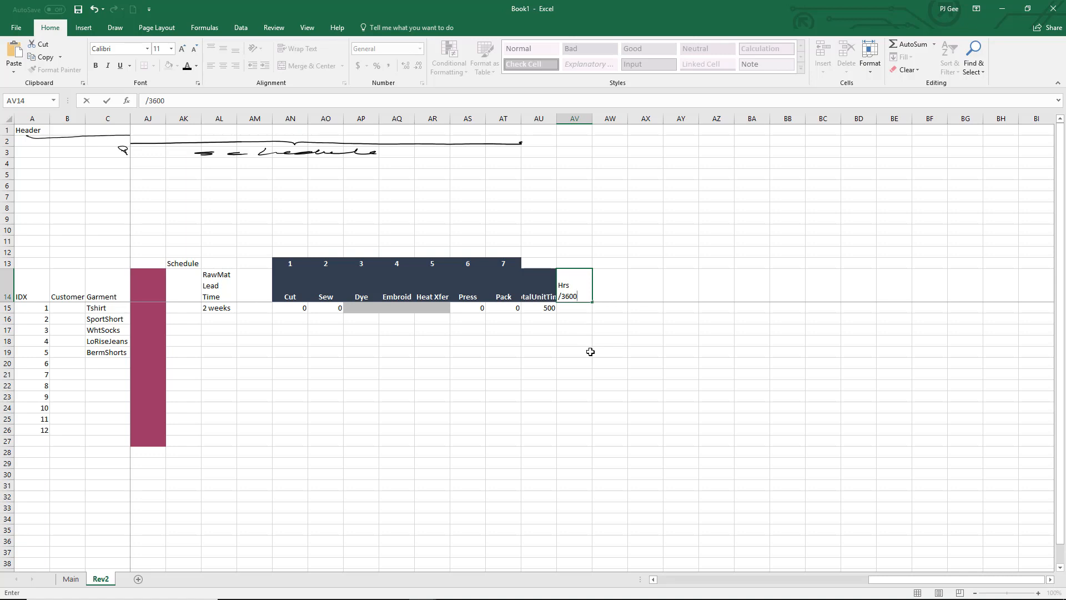
click(611, 337)
click(579, 295)
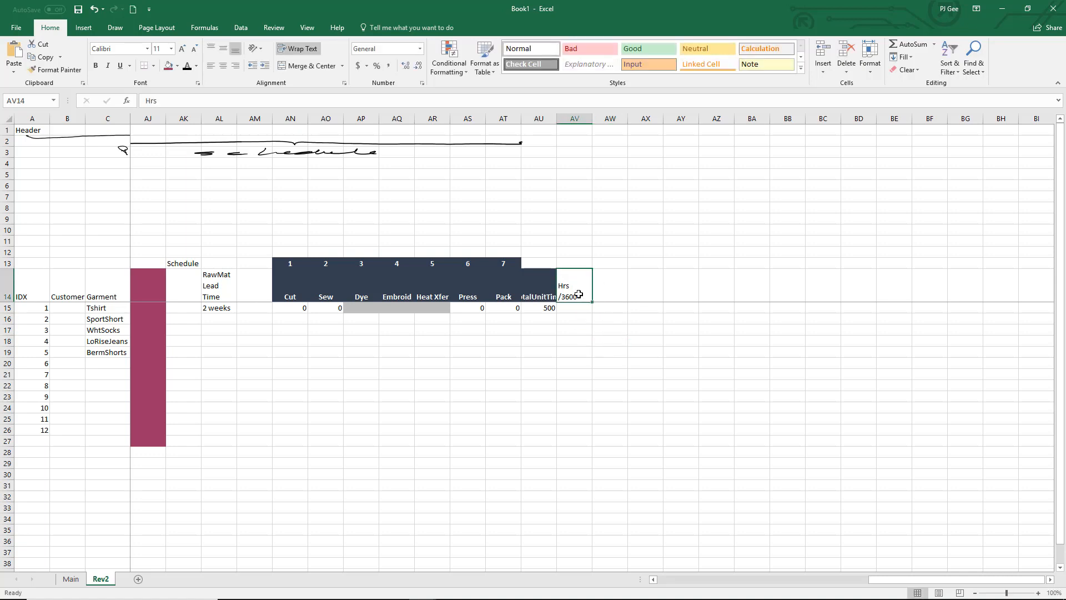
key(Delete)
click(601, 404)
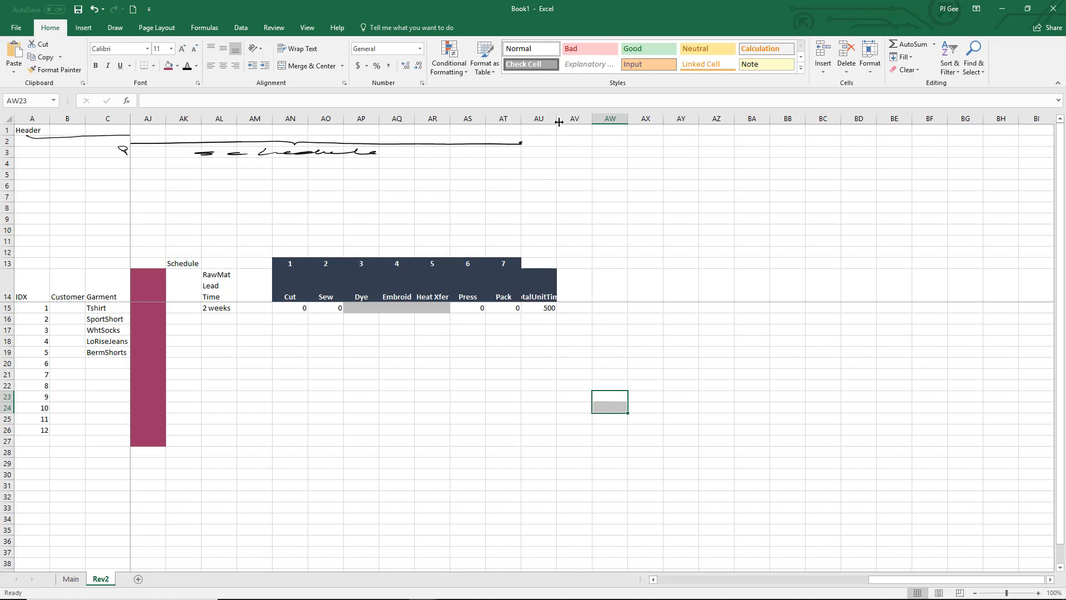
Widen column AU to fit its heading and remove the fill color from AU14
drag(558, 115, 575, 116)
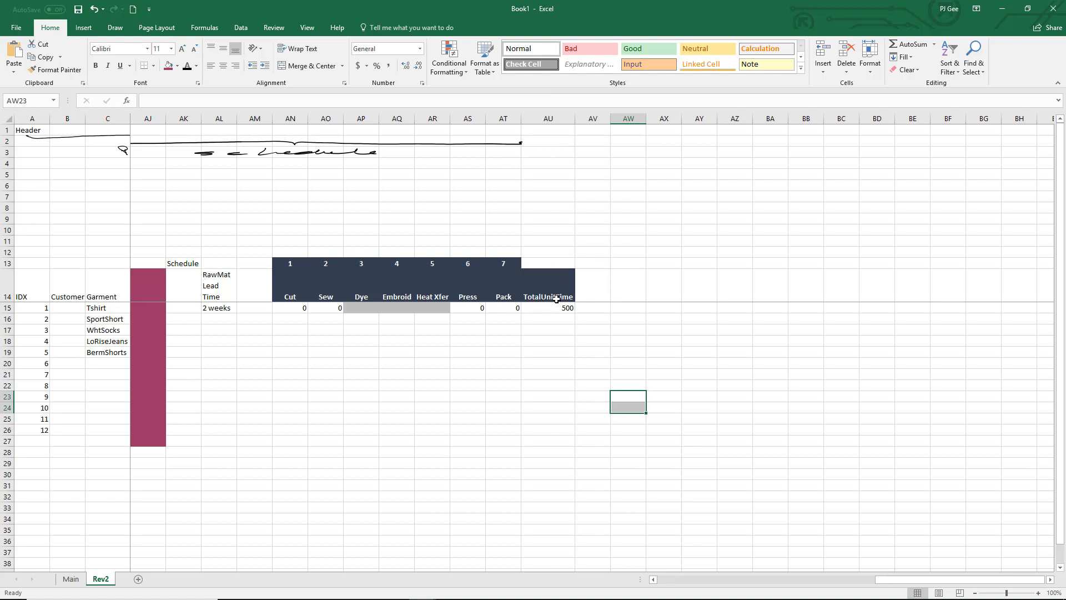
click(555, 287)
click(177, 71)
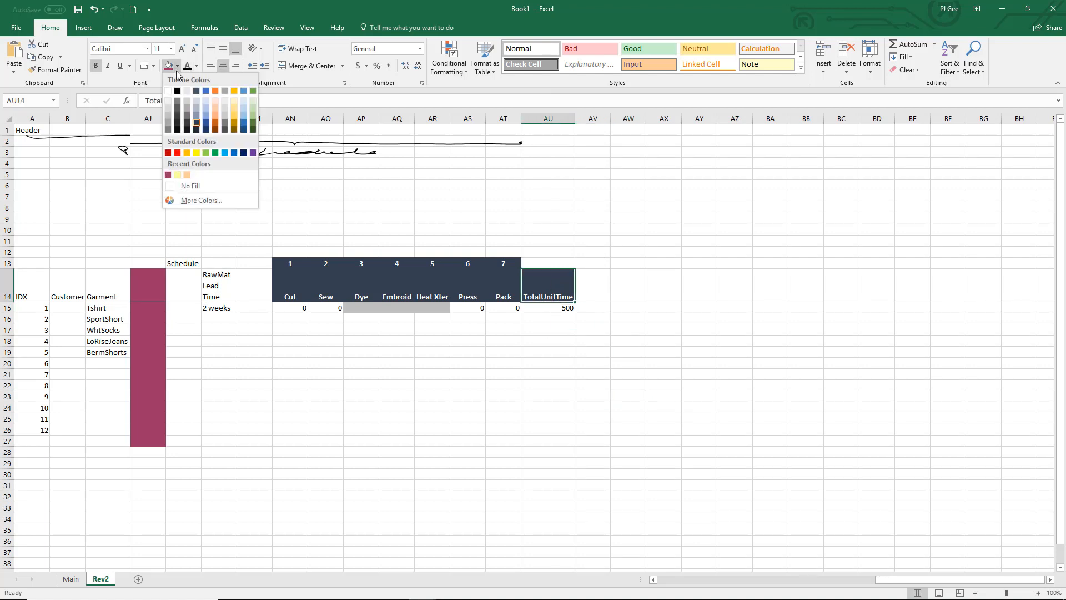
click(206, 193)
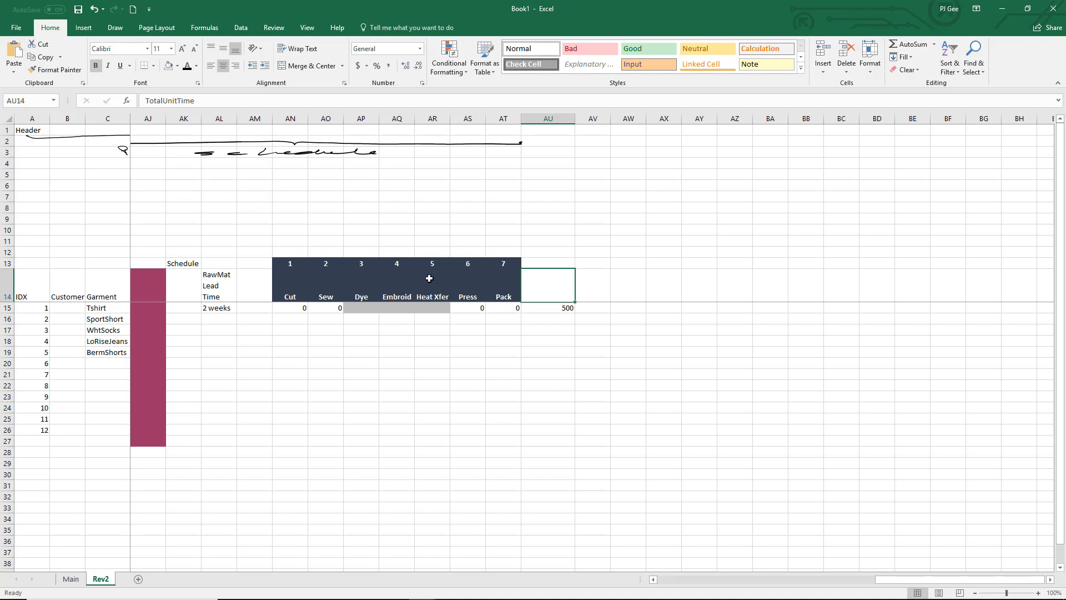
click(479, 483)
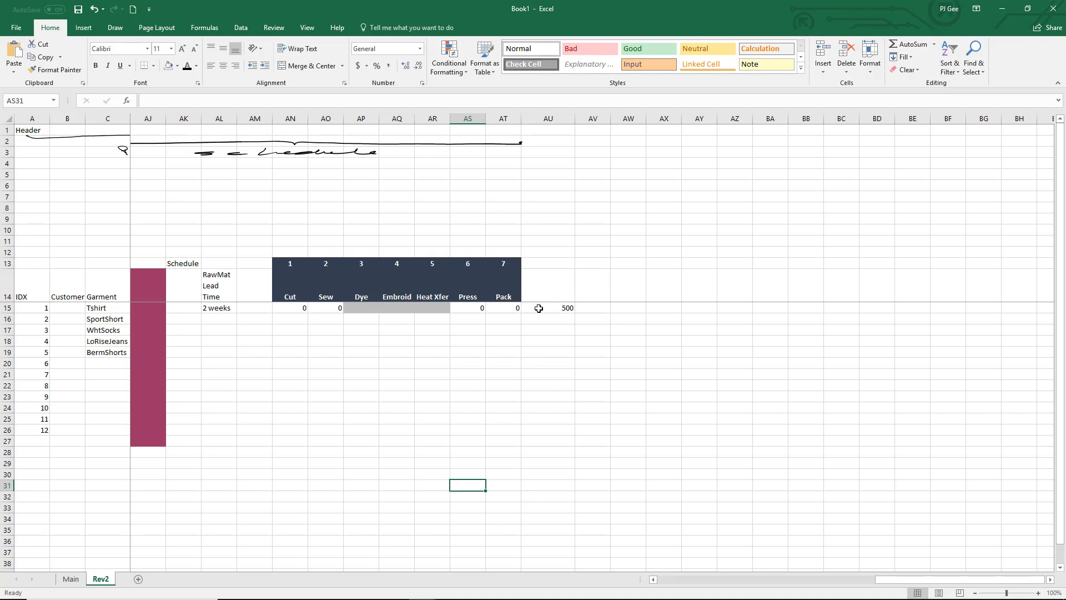
Replace the heading in AU14 with UnitCyleTime and set its text color to black
click(554, 286)
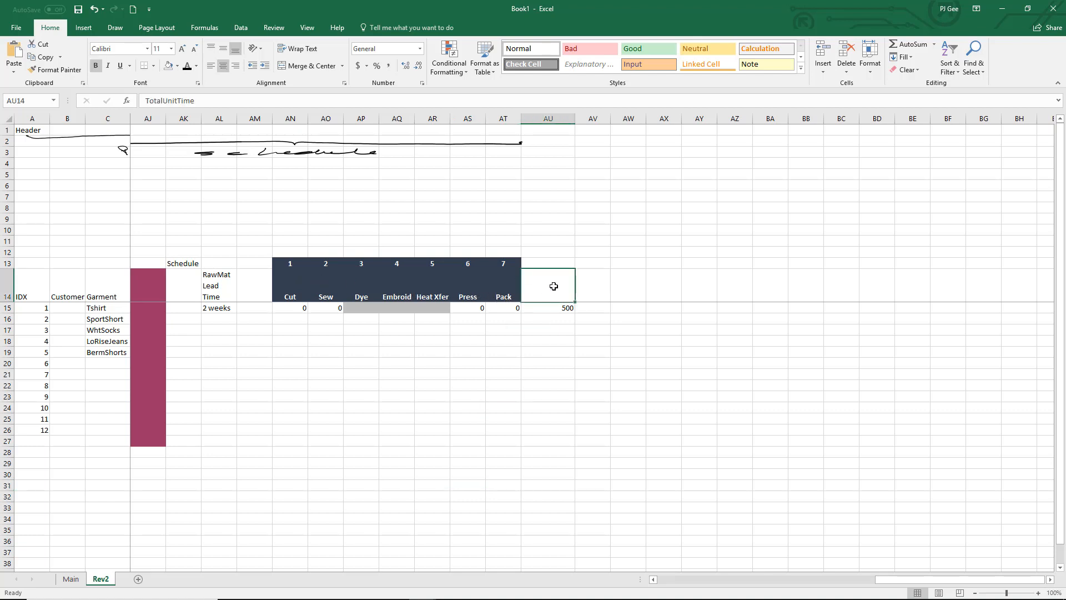
text(Unit)
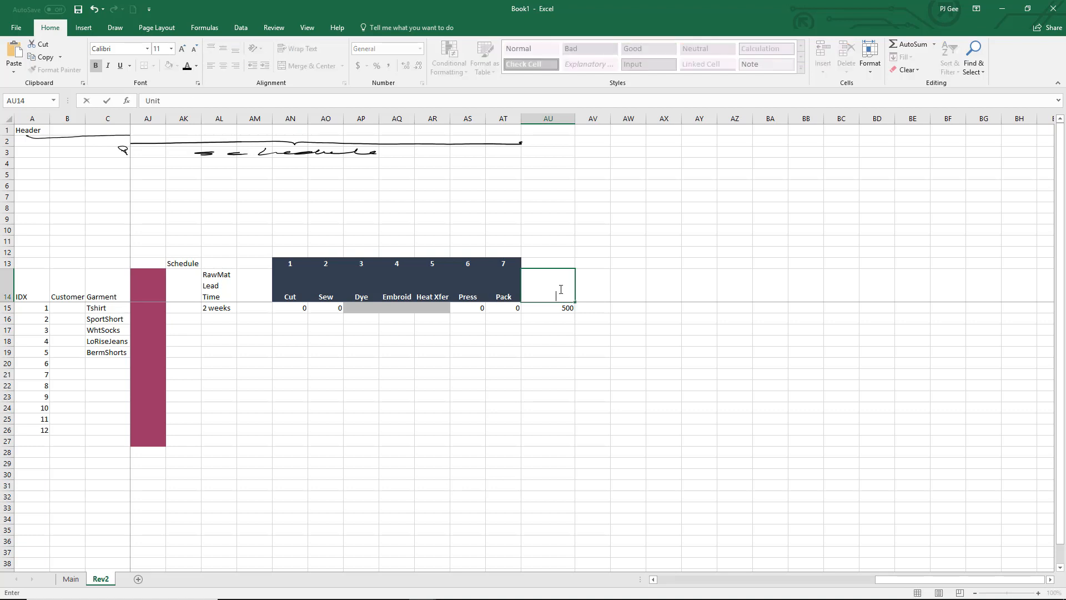
key(ctrl+Return)
double_click(559, 292)
key(Home)
key(shift+End)
key(Home)
key(shift+End)
click(188, 67)
click(568, 297)
key(BackSpace)
key(BackSpace)
key(BackSpace)
key(BackSpace)
text(UnitCyleTime)
Add the heading Total.C.Time in AV14 and widen column AV so it fits on one line
click(600, 286)
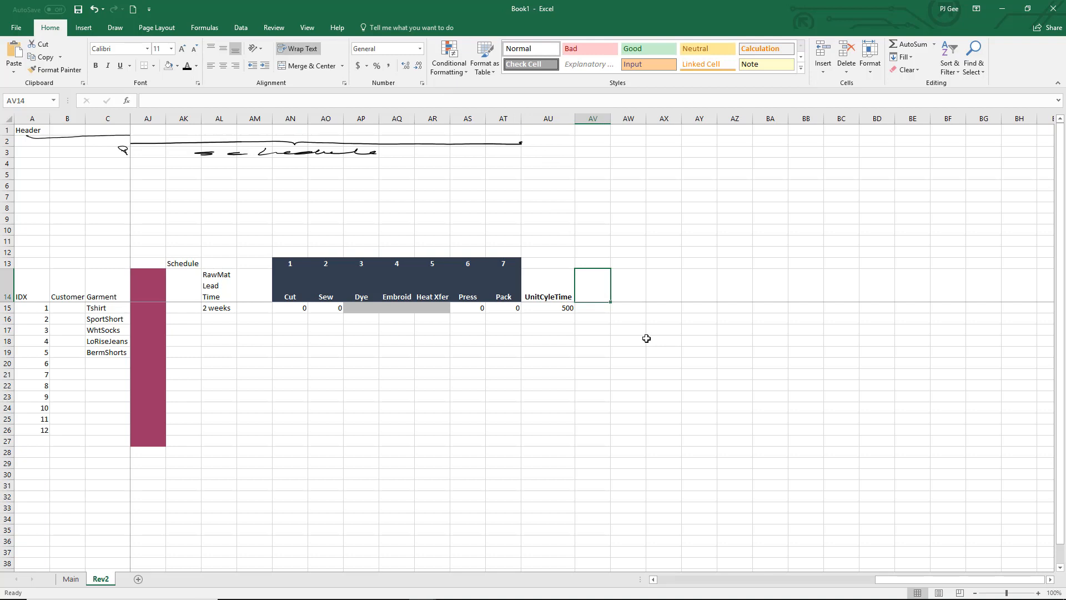
text(Totol)
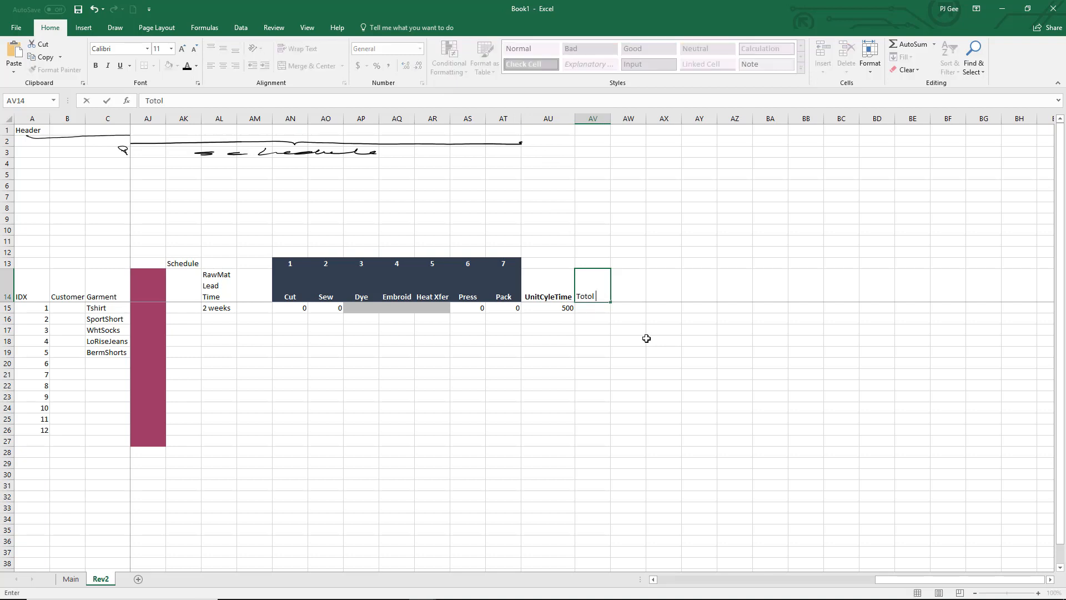
key(BackSpace)
key(BackSpace)
text(al .C.Time)
click(602, 311)
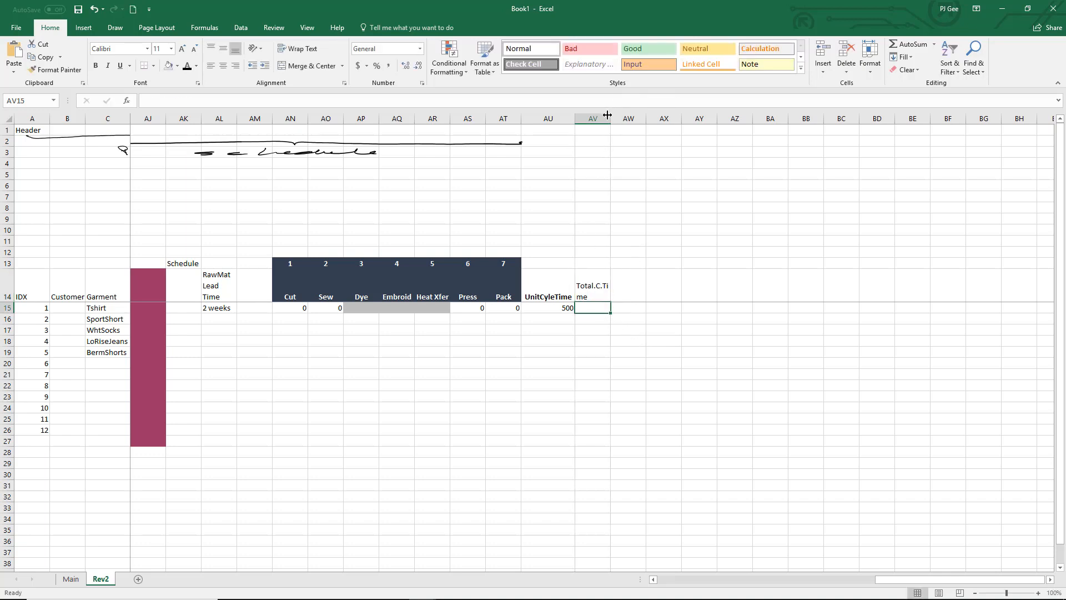
drag(607, 117, 628, 139)
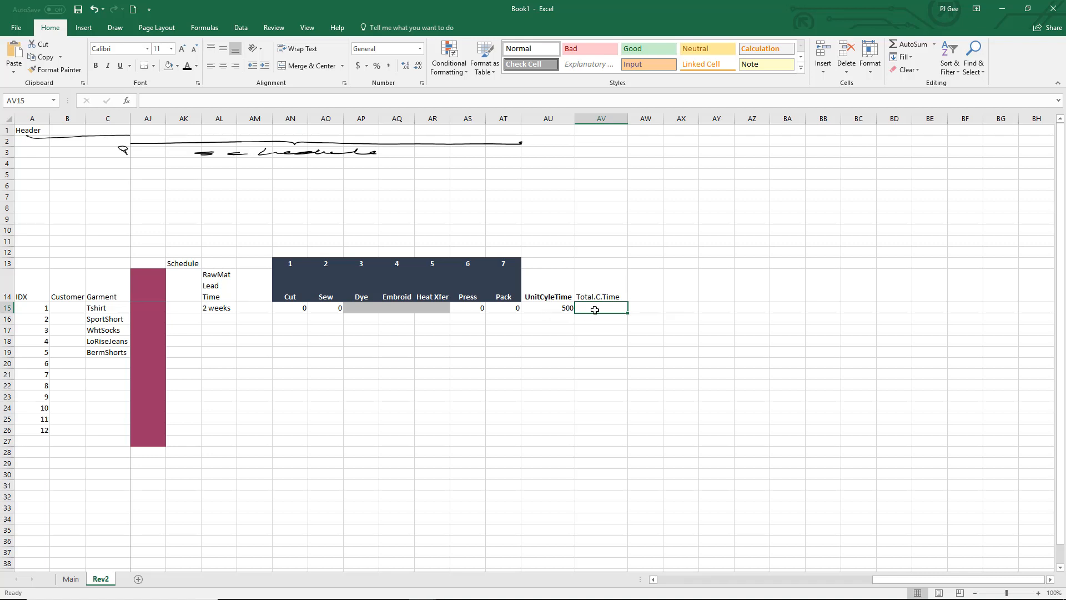
Calculate the Tshirt row's total cycle time in AV15 with the formula =1800*AU15
text(=100)
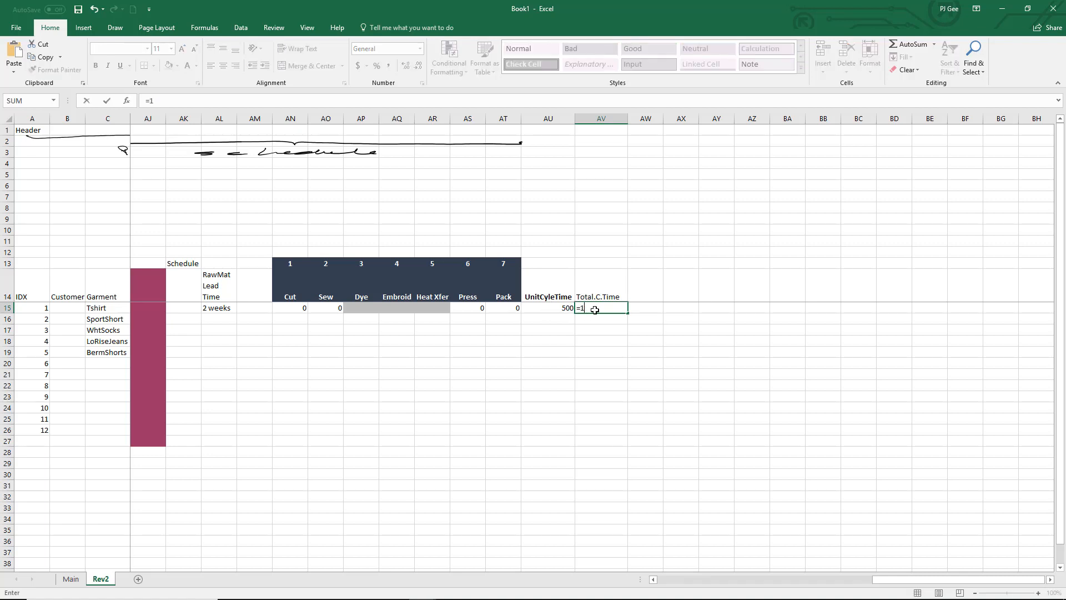
key(BackSpace)
key(BackSpace)
text(800*)
click(561, 307)
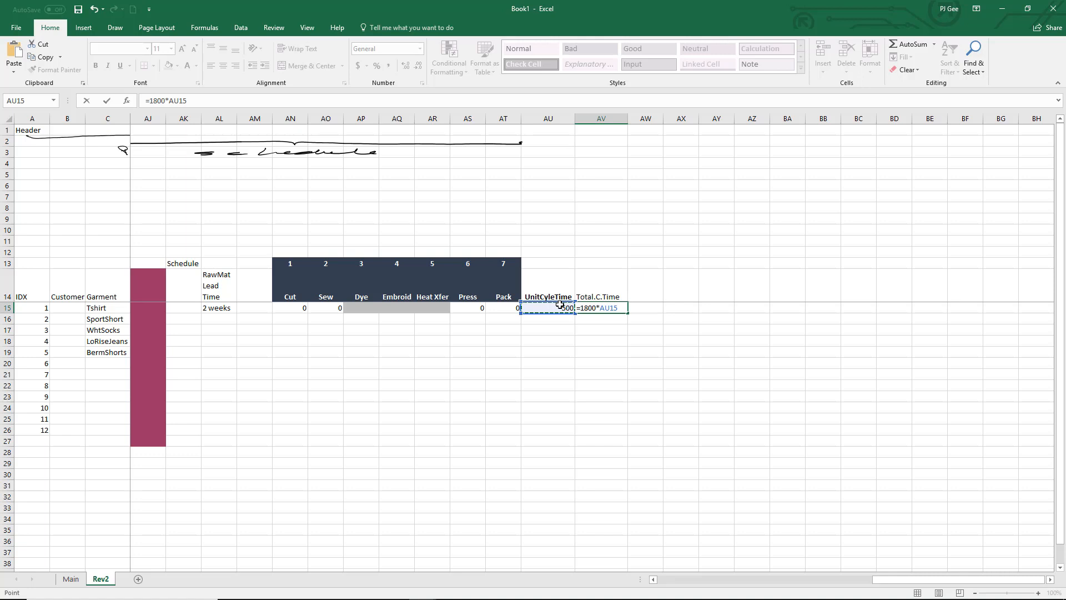
key(Return)
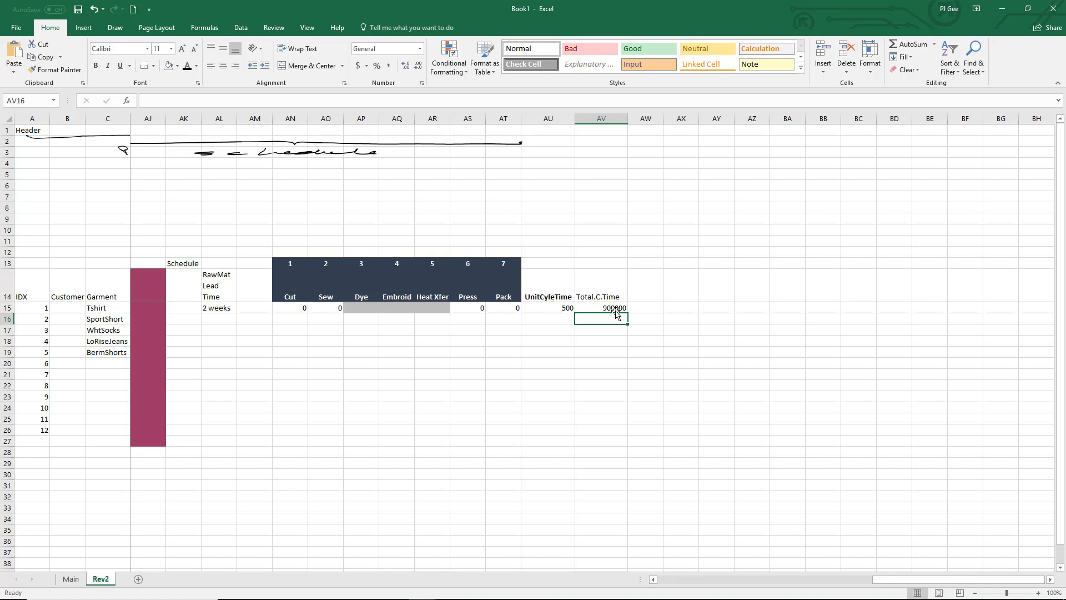
Add the two-line heading hrs over /3600 in AW14, after the total cycle time column
click(648, 296)
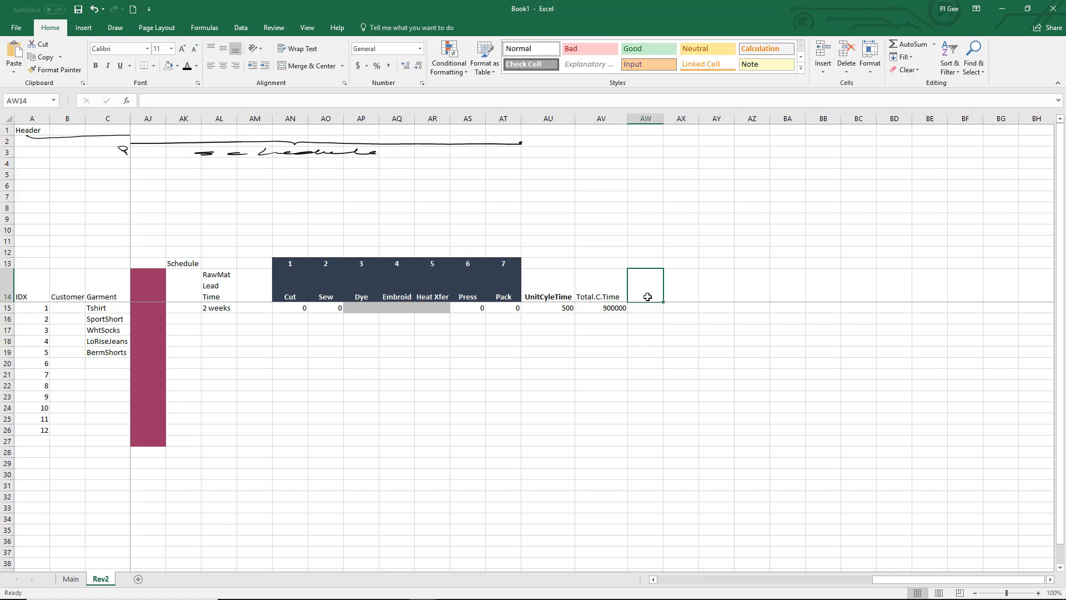
text(hrs)
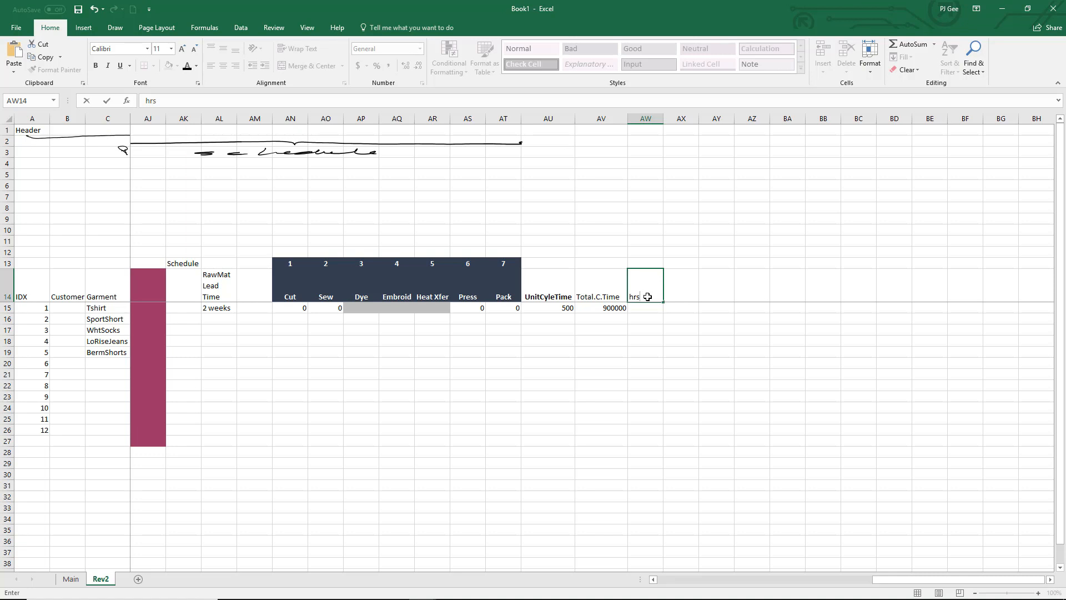
key(alt+Return)
text(/3600)
click(703, 349)
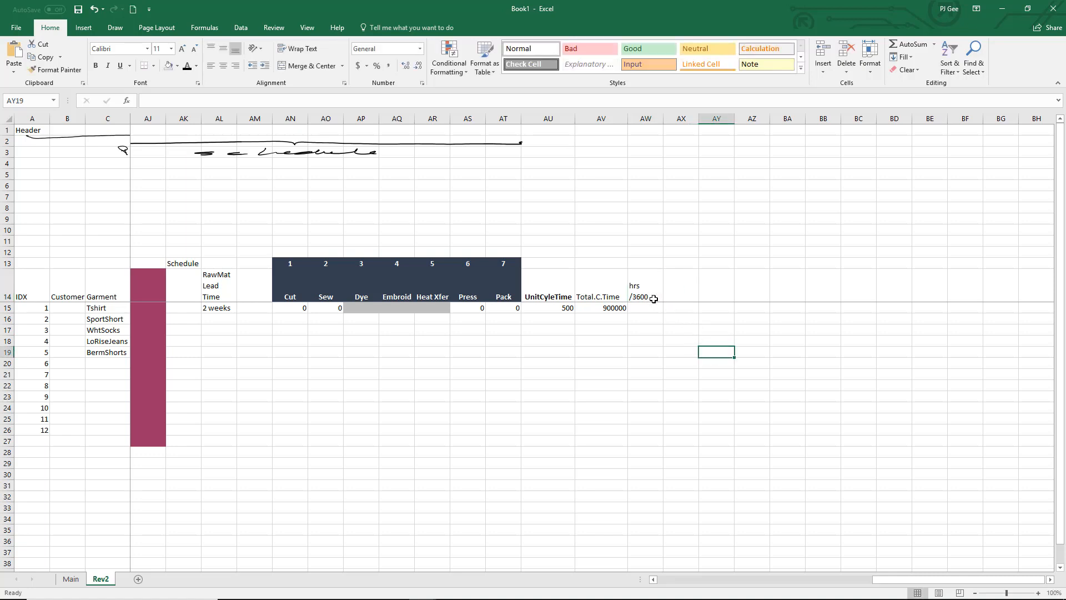
Add the two-line heading days over /8 in AX14
click(674, 292)
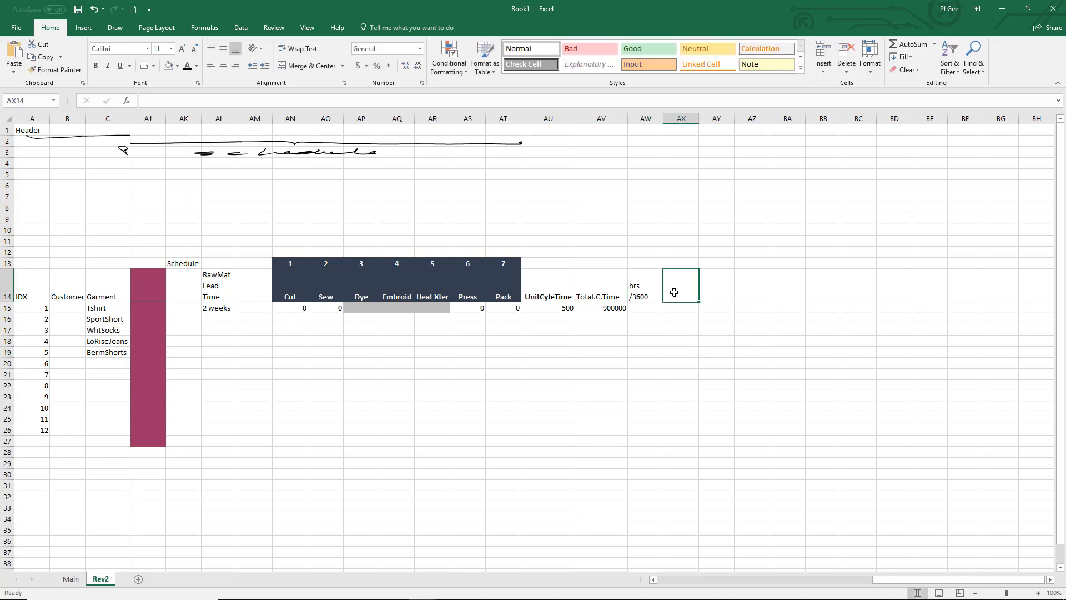
text(days)
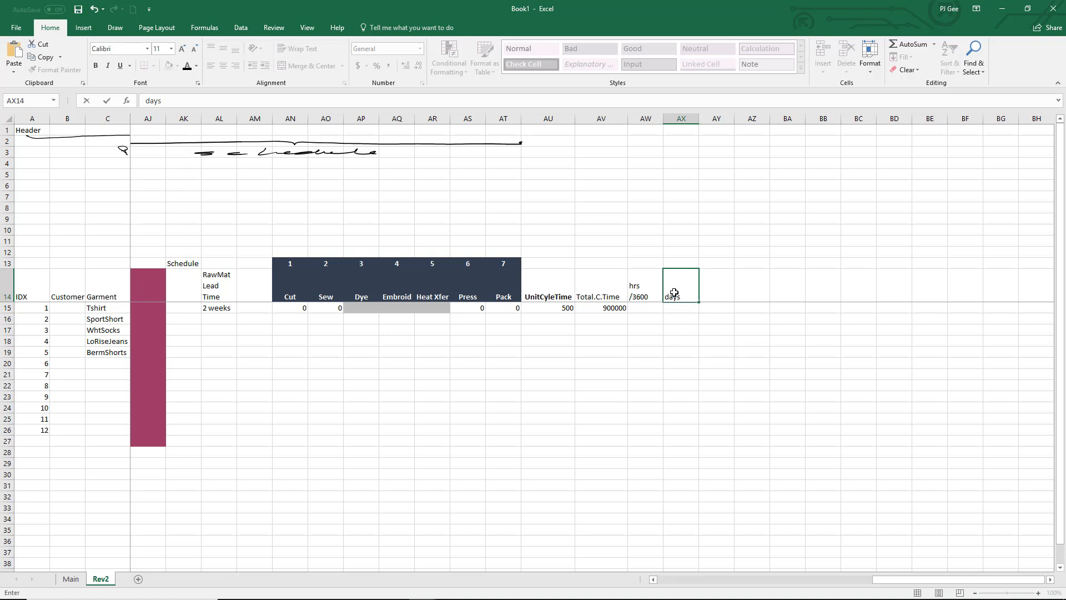
key(alt+Return)
text(/8)
click(712, 351)
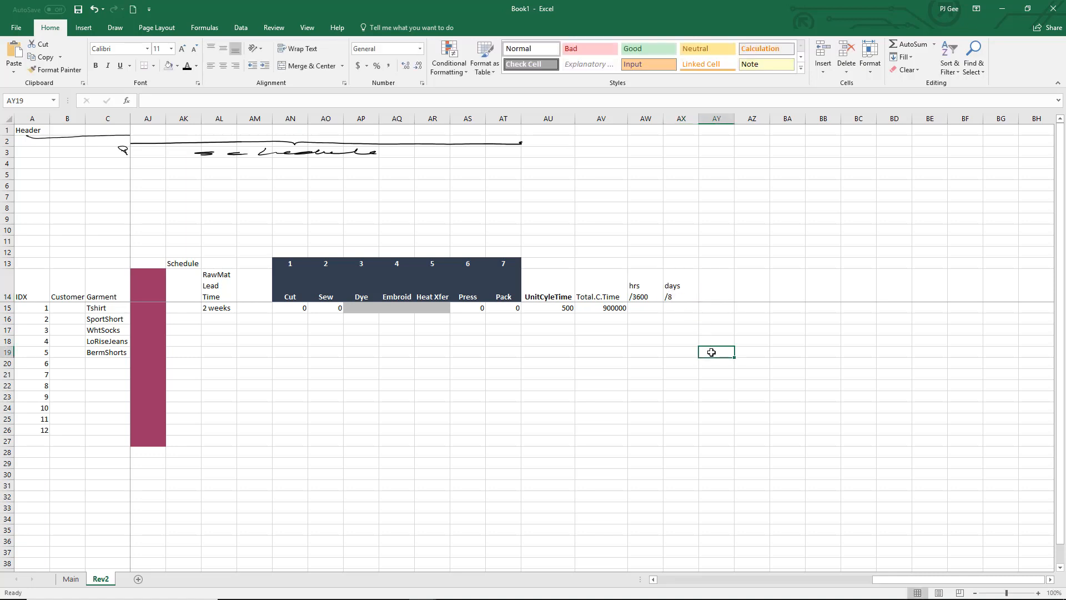
Add the two-line heading Weeks over /5 in AY14
click(703, 290)
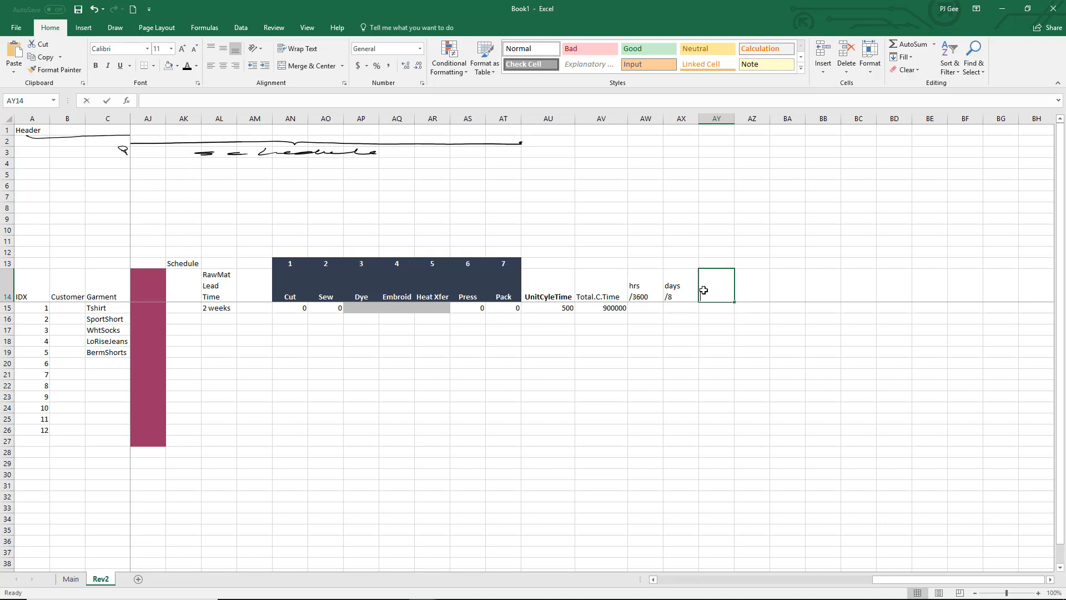
text(Weeks)
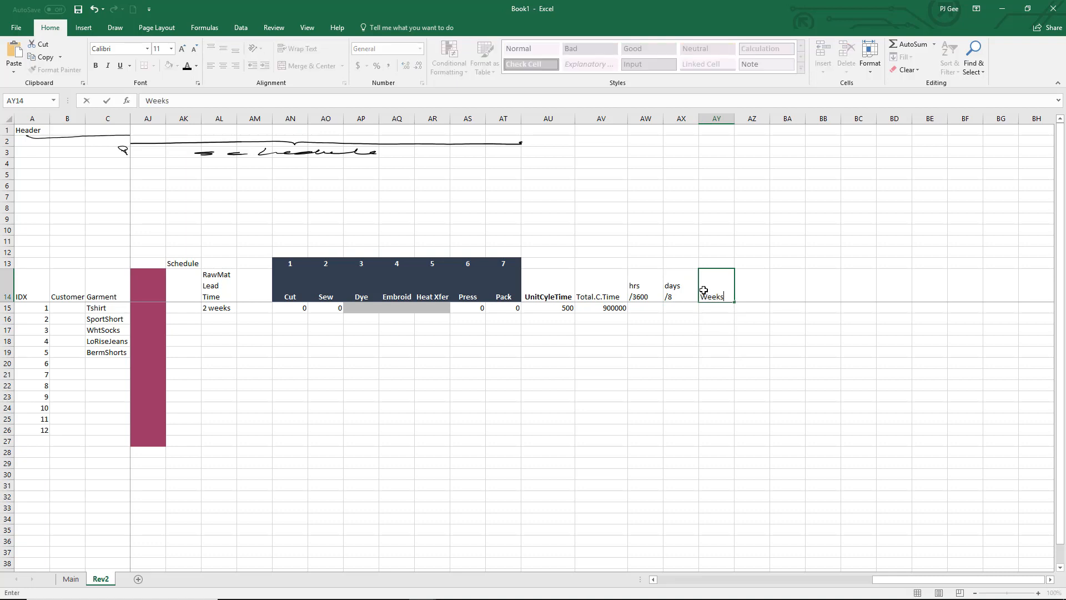
key(alt+Return)
text(/)
text(5)
click(715, 406)
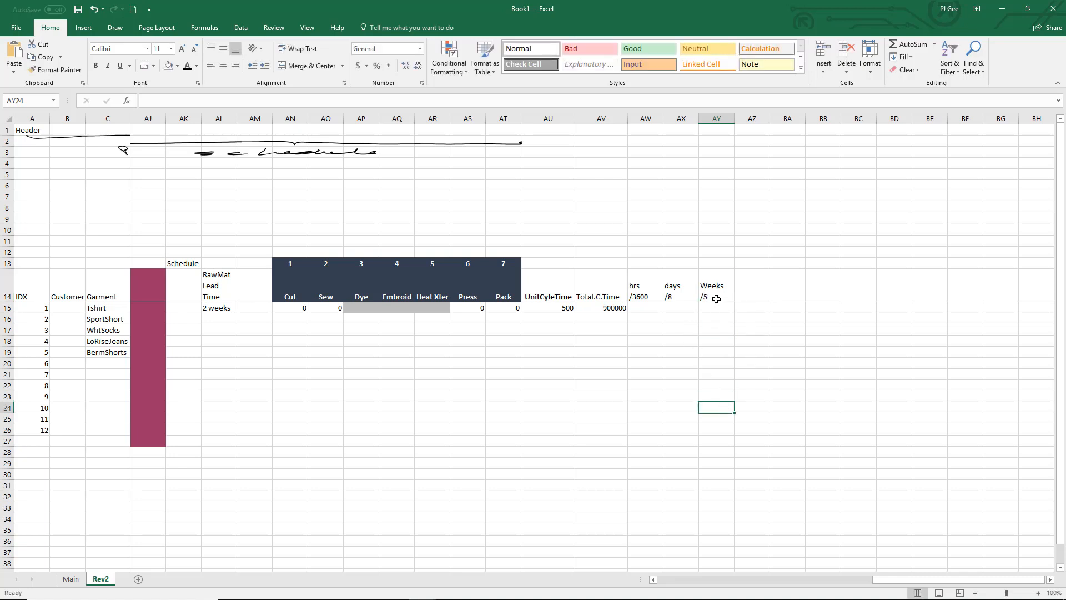
Convert the Tshirt row's total cycle time to hours in AW15 with the formula =AV15/3600
click(651, 308)
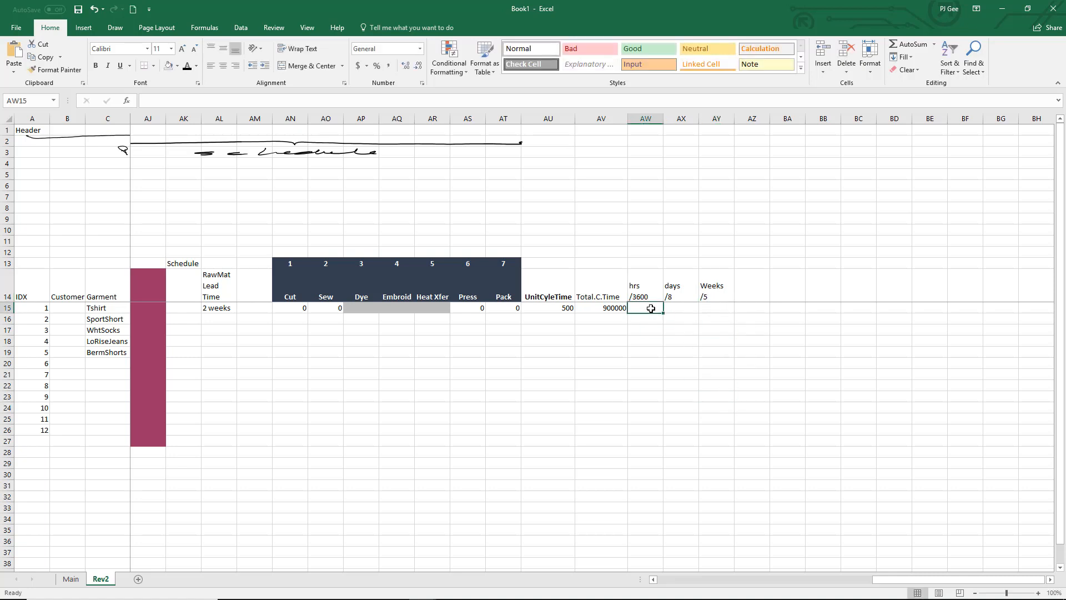
text(=)
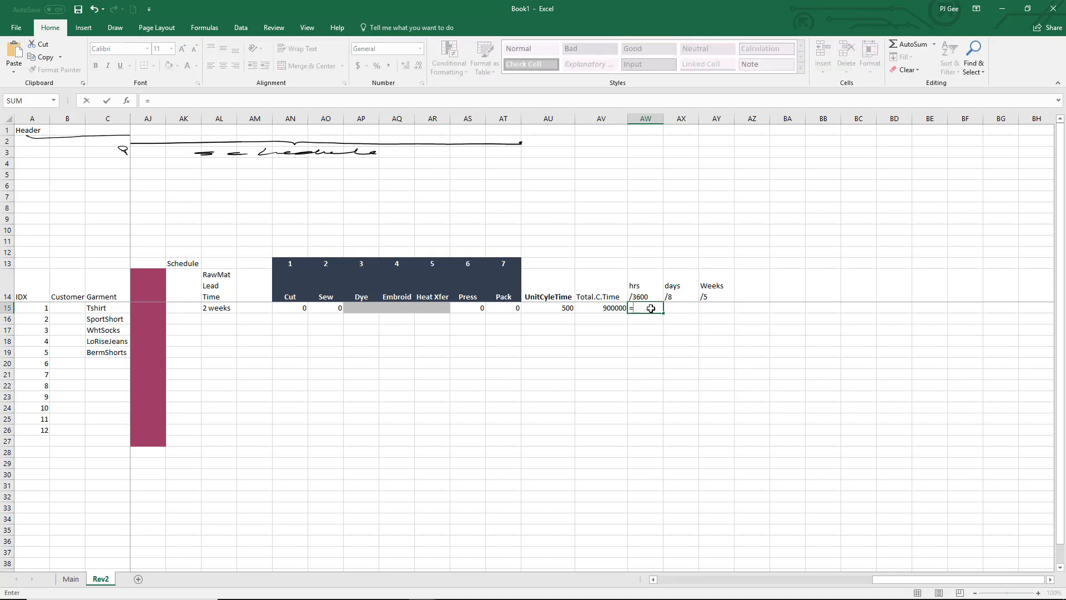
click(619, 307)
text(/)
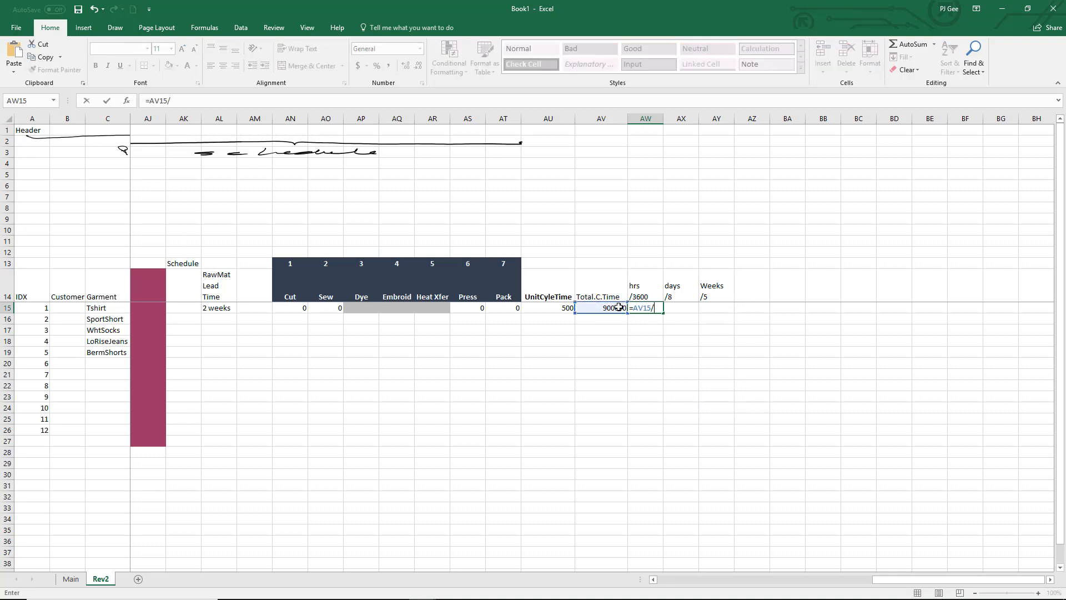
text(3600)
key(Return)
Convert the Tshirt row's hours to days in AX15 with the formula =AW15/8
click(693, 308)
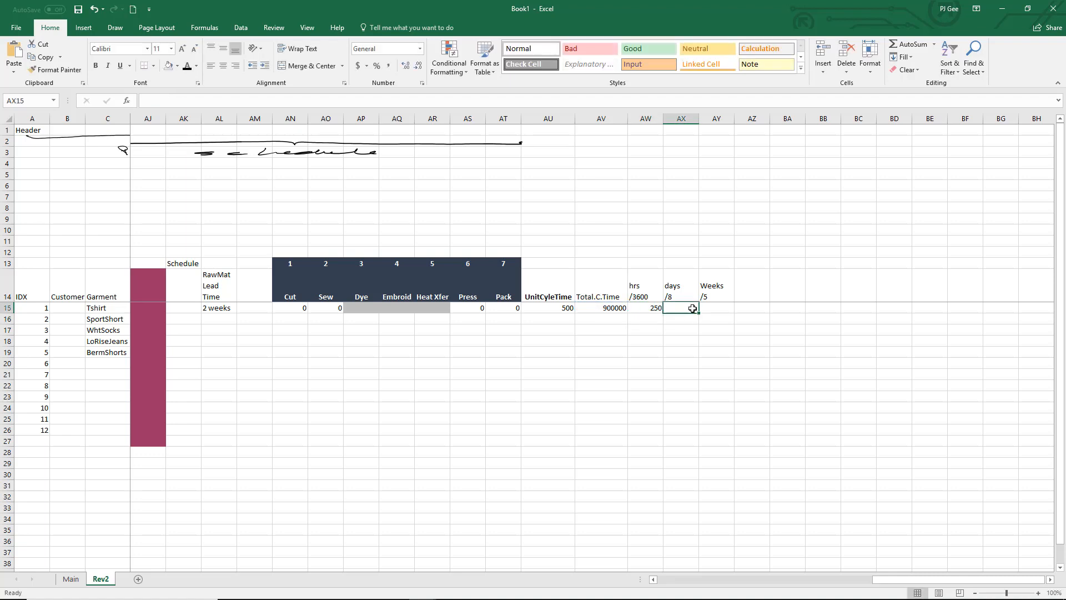
text(=)
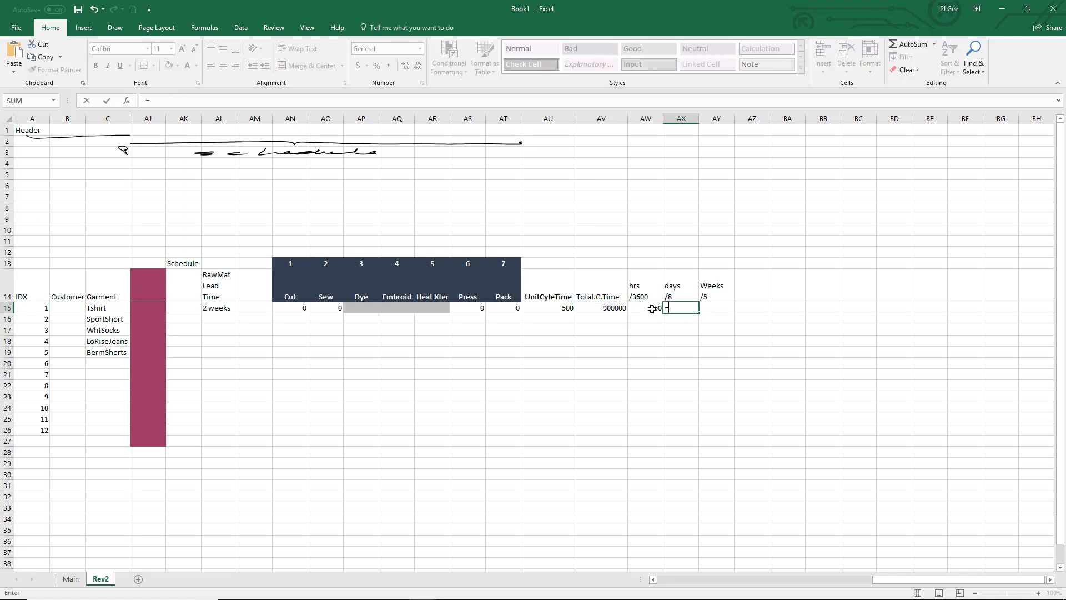
click(653, 307)
text(/8)
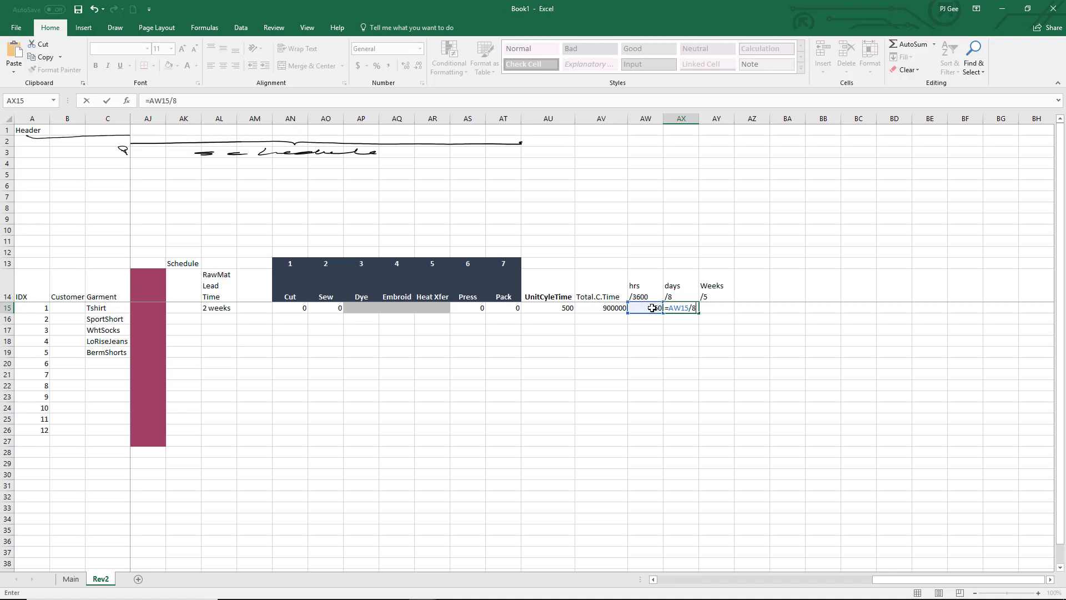
key(ctrl+Return)
key(Return)
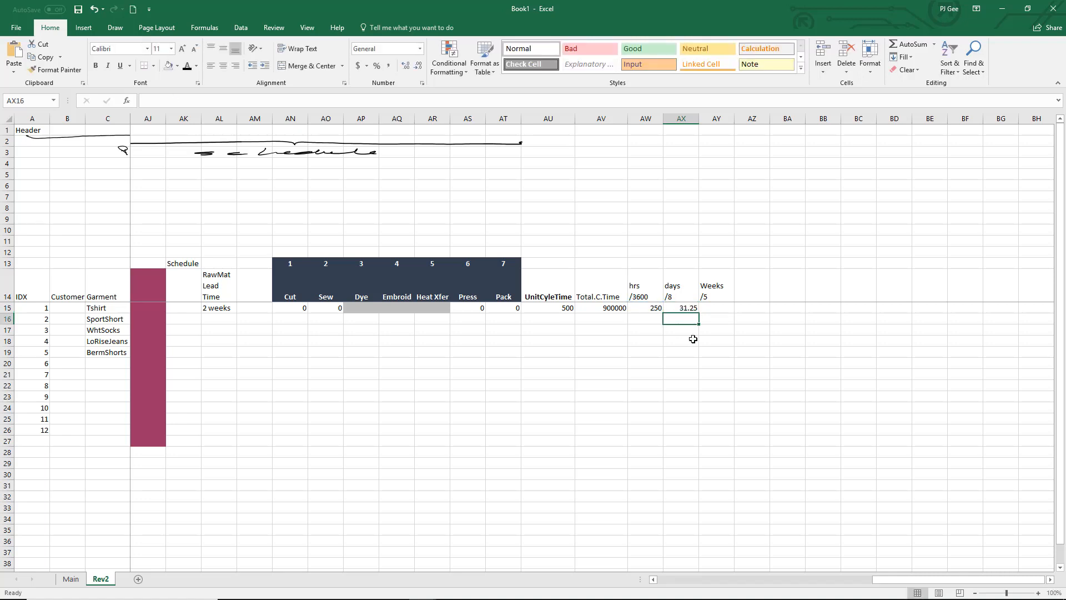
Convert the Tshirt row's days to weeks in AY15 with the formula =AX15/5
click(716, 307)
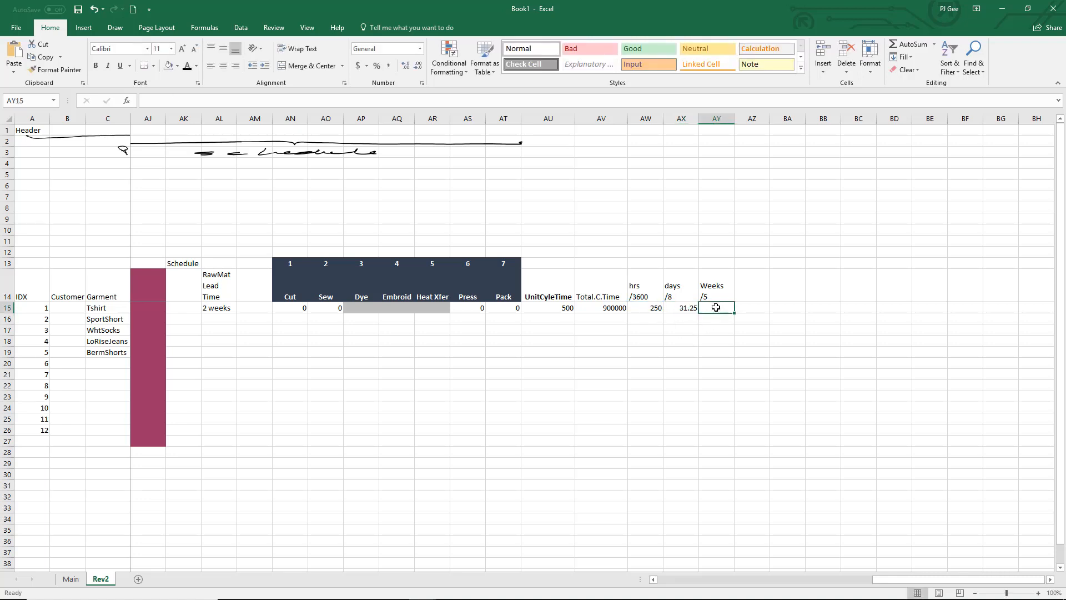
text(=)
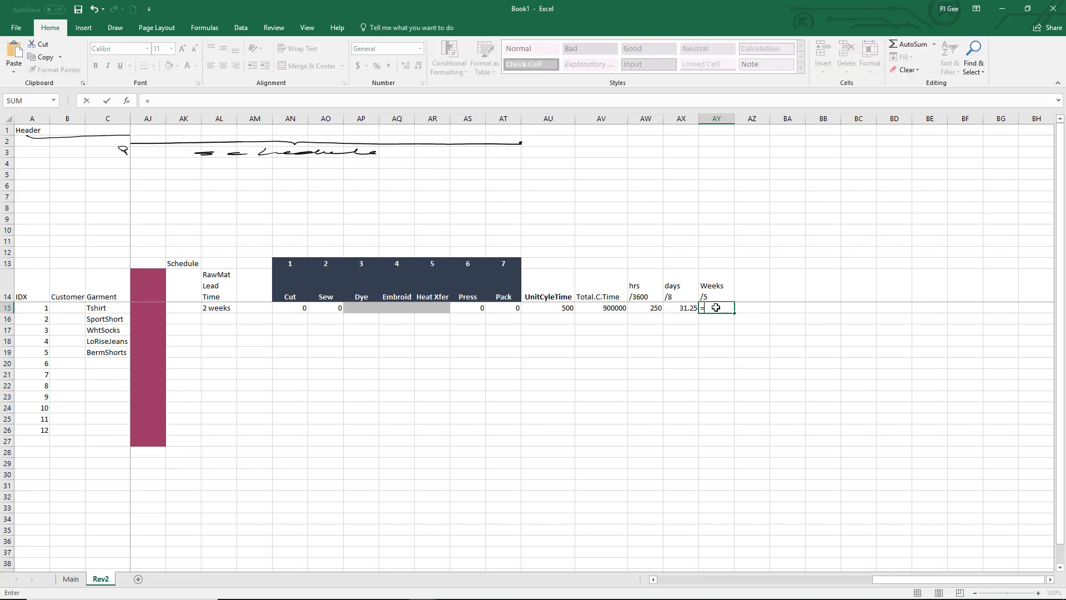
click(688, 309)
text(/)
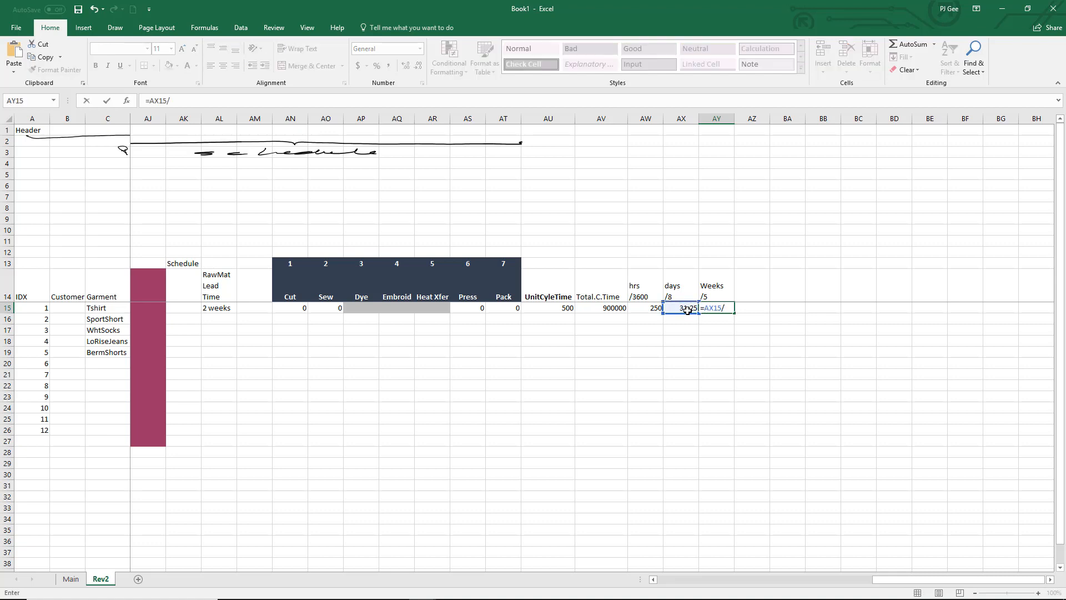
text(5)
key(Return)
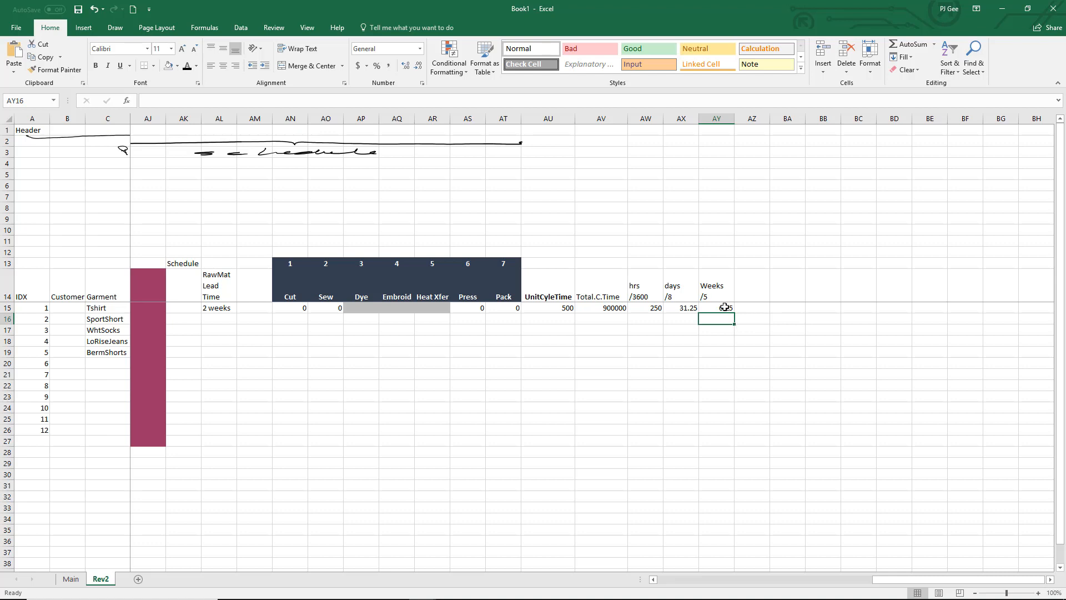
Fill the Weeks column from its heading in AY14 down to AY27 with yellow
drag(716, 293, 723, 440)
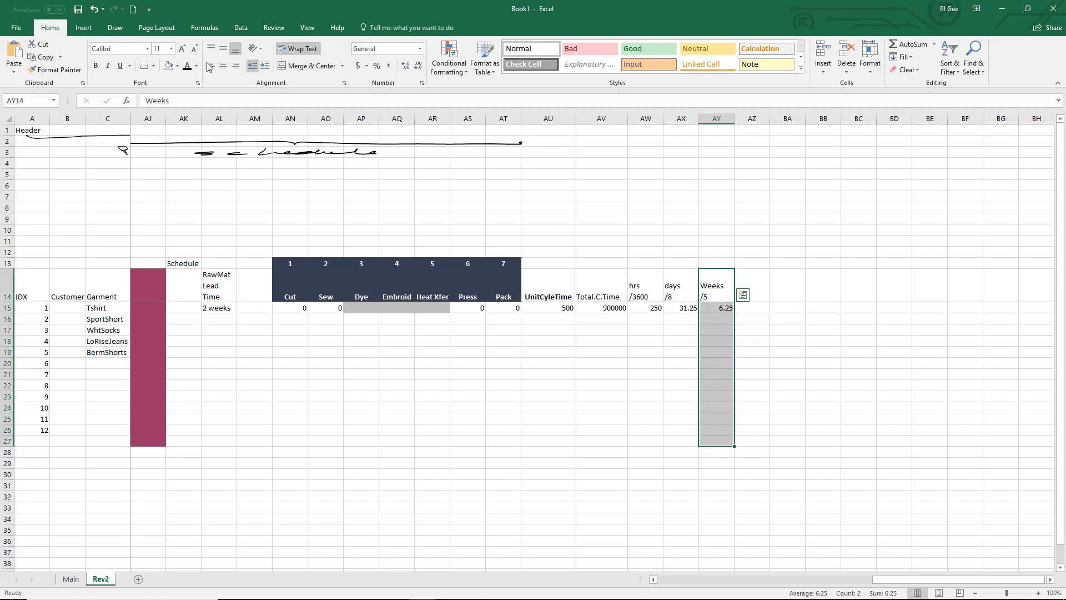
click(177, 65)
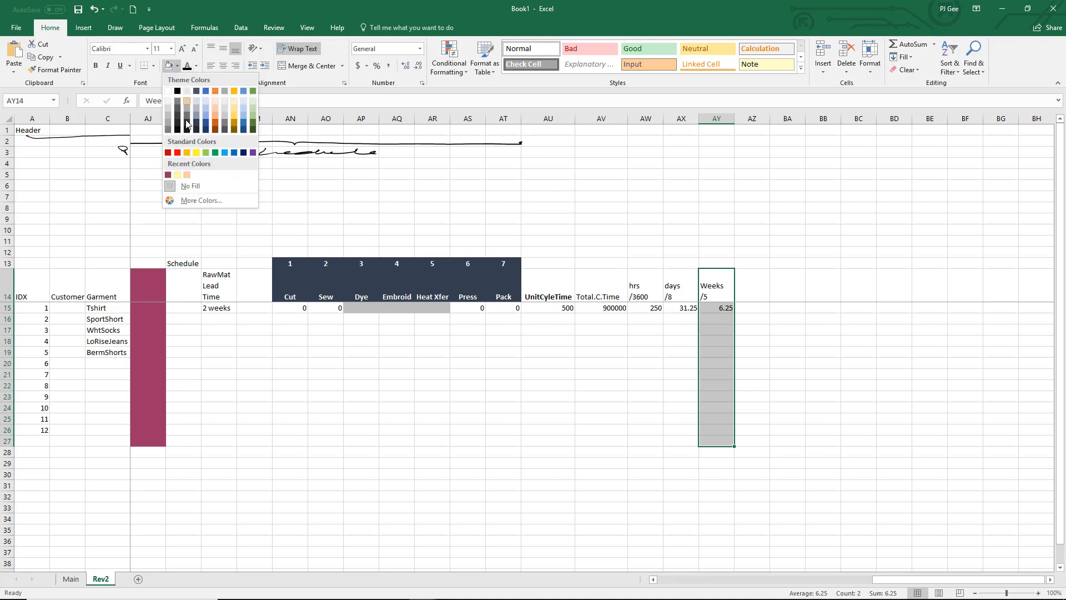
click(196, 153)
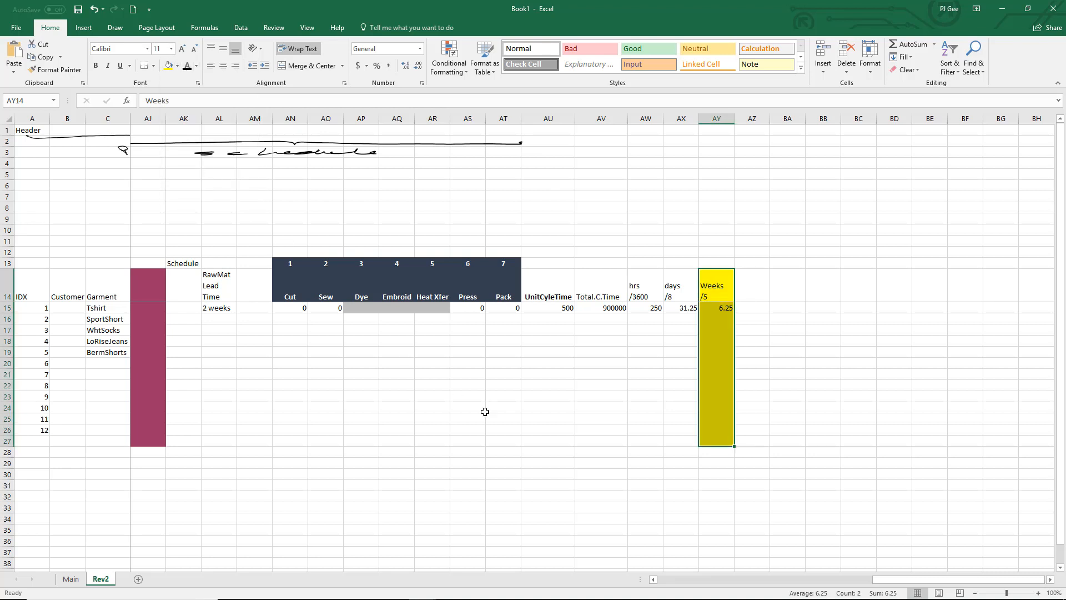
drag(483, 411, 503, 420)
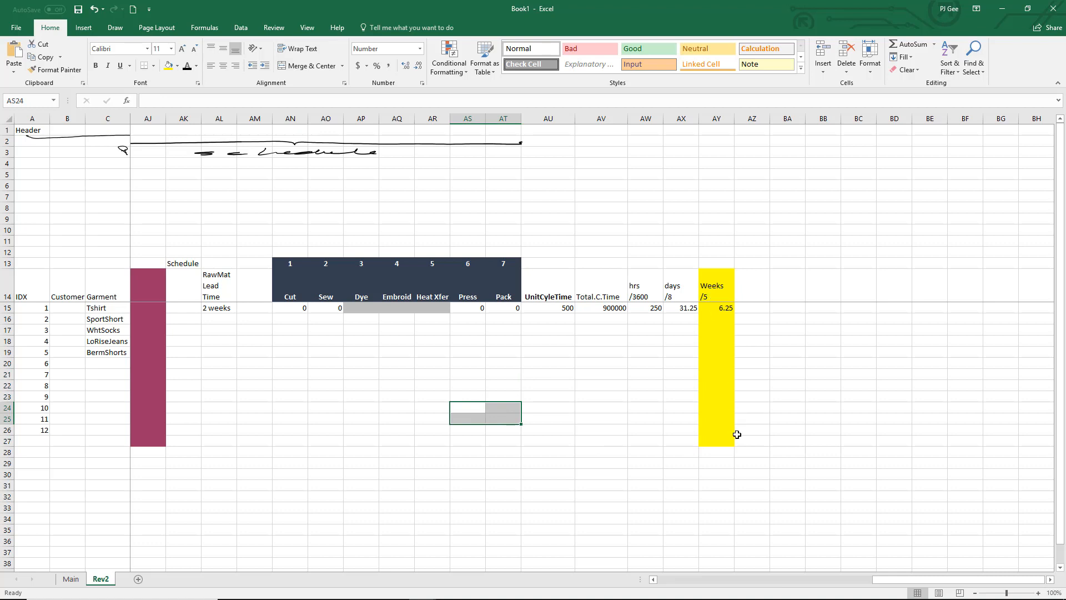
Switch to the browser simulation to check the 1800-unit T-shirt contract's due time against the calculated weeks, and return to the Excel worksheet
click(715, 307)
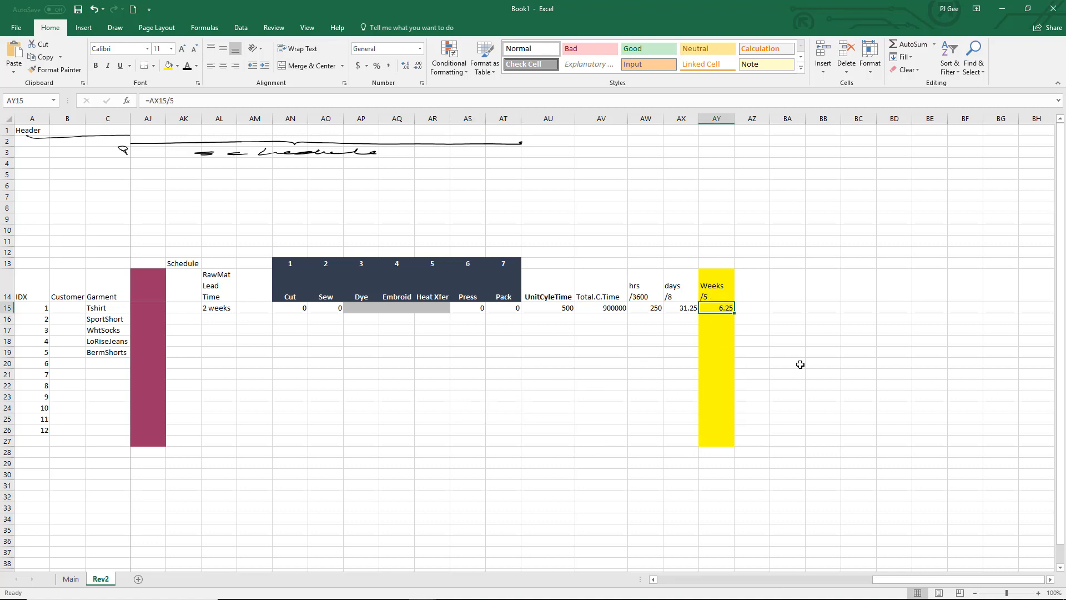
key(alt+Tab)
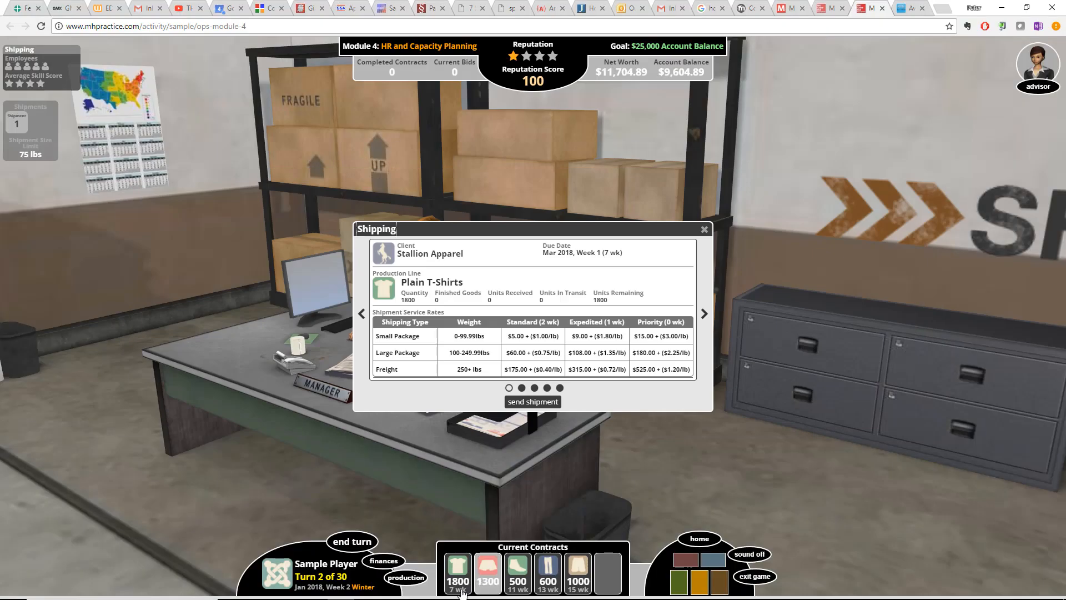
click(456, 589)
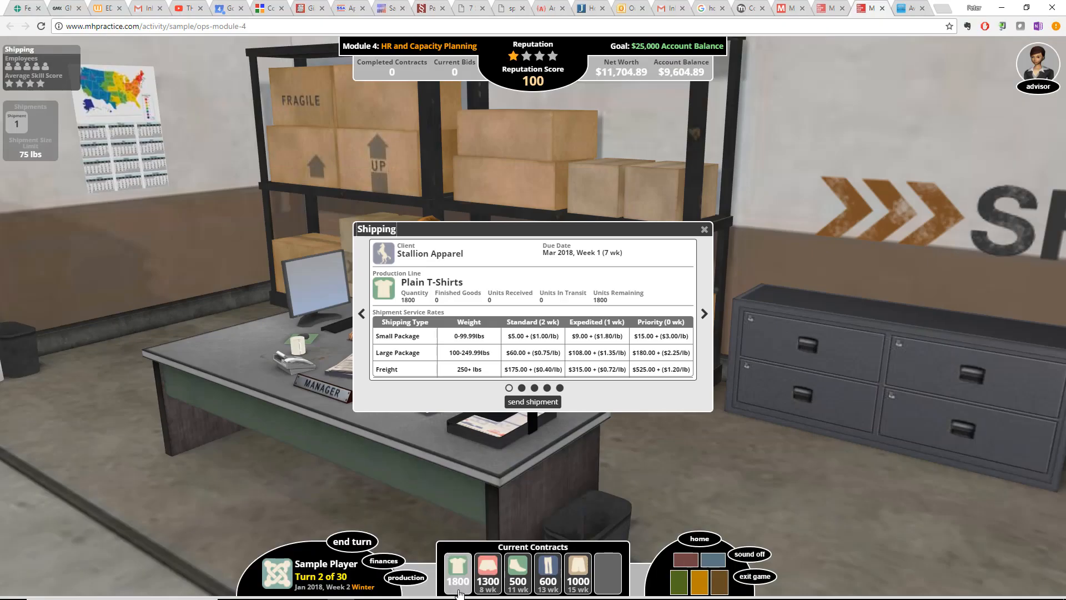
key(alt+Tab)
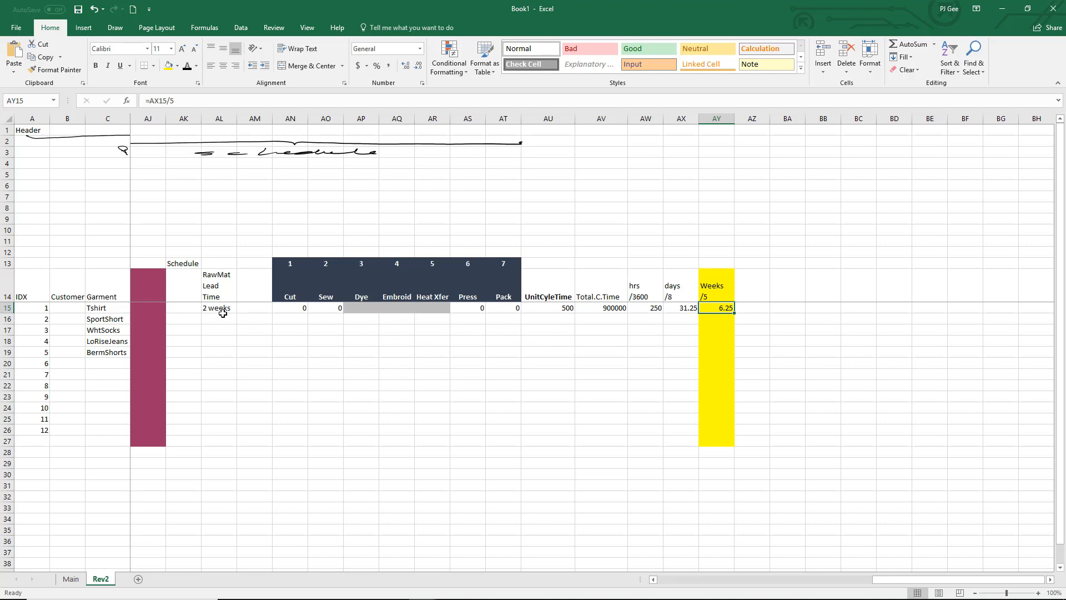
Add the heading shipping in BA14 and enter 2 for the Tshirt row in BA15
click(785, 298)
text(shi)
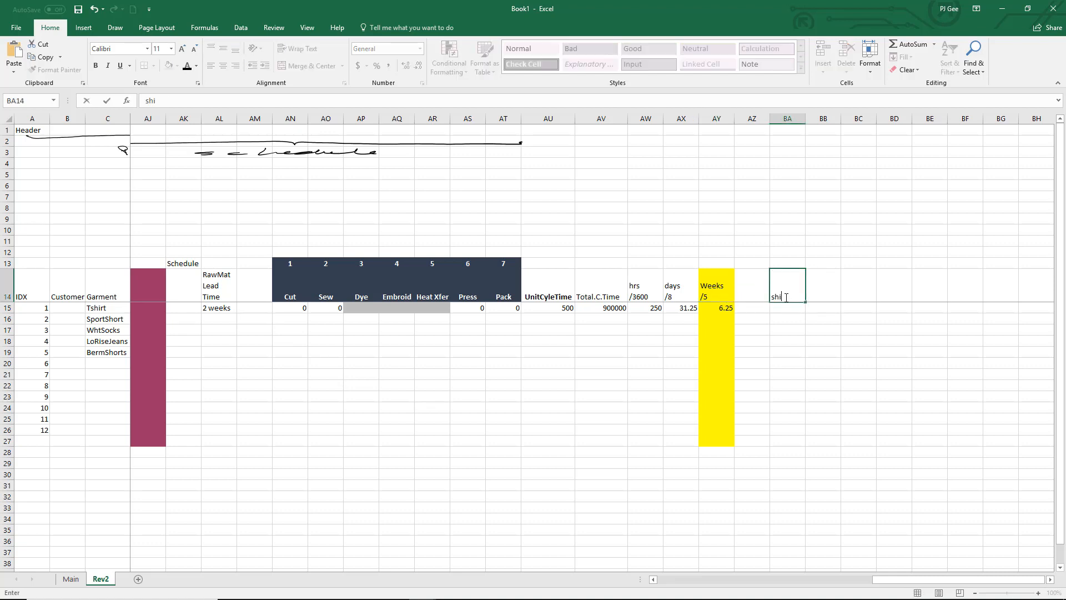
text(pping)
click(786, 307)
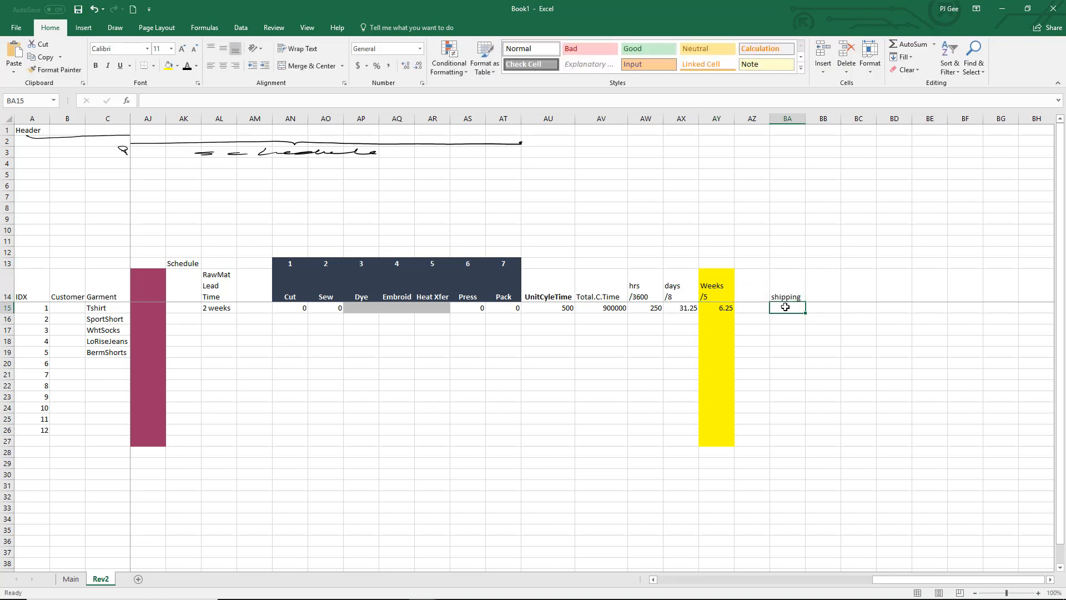
text(2)
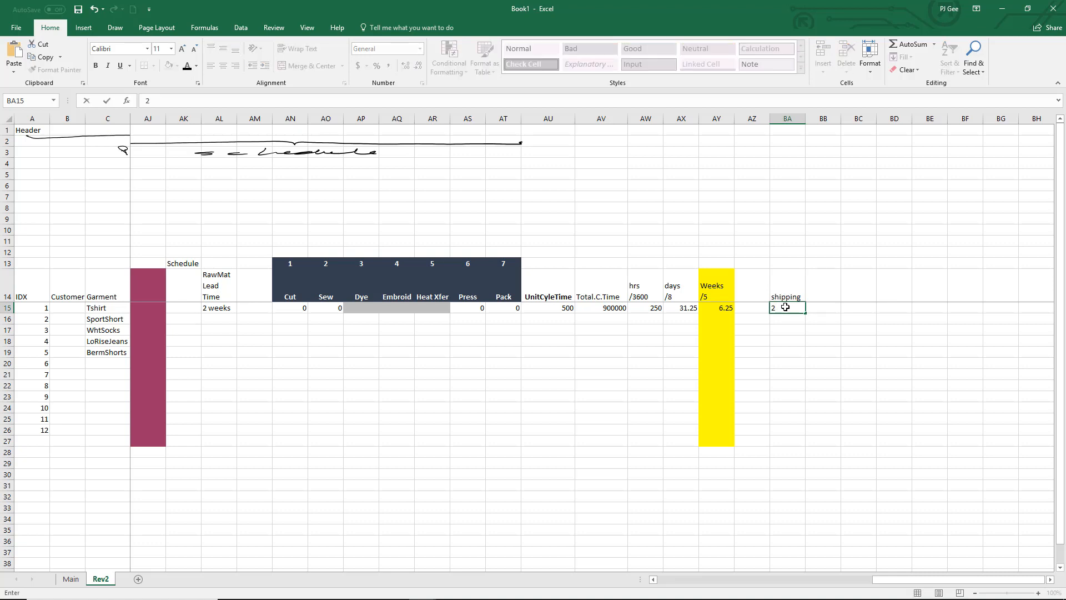
text( week)
key(BackSpace)
key(BackSpace)
key(BackSpace)
key(BackSpace)
key(BackSpace)
key(BackSpace)
text(2)
click(781, 345)
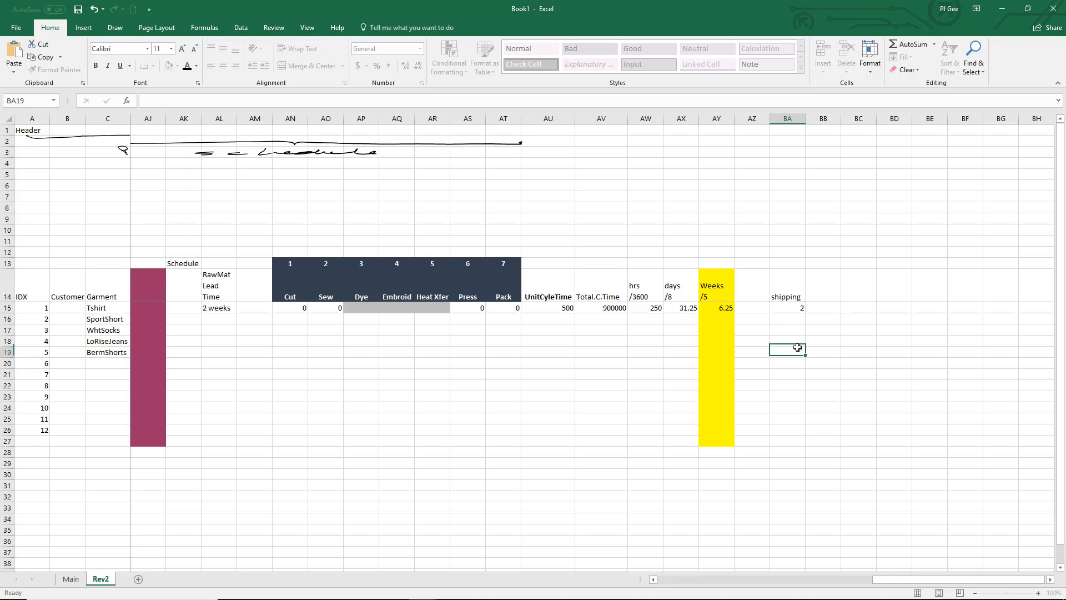
Add (weeks) as a second line in the shipping heading in BA14
double_click(799, 296)
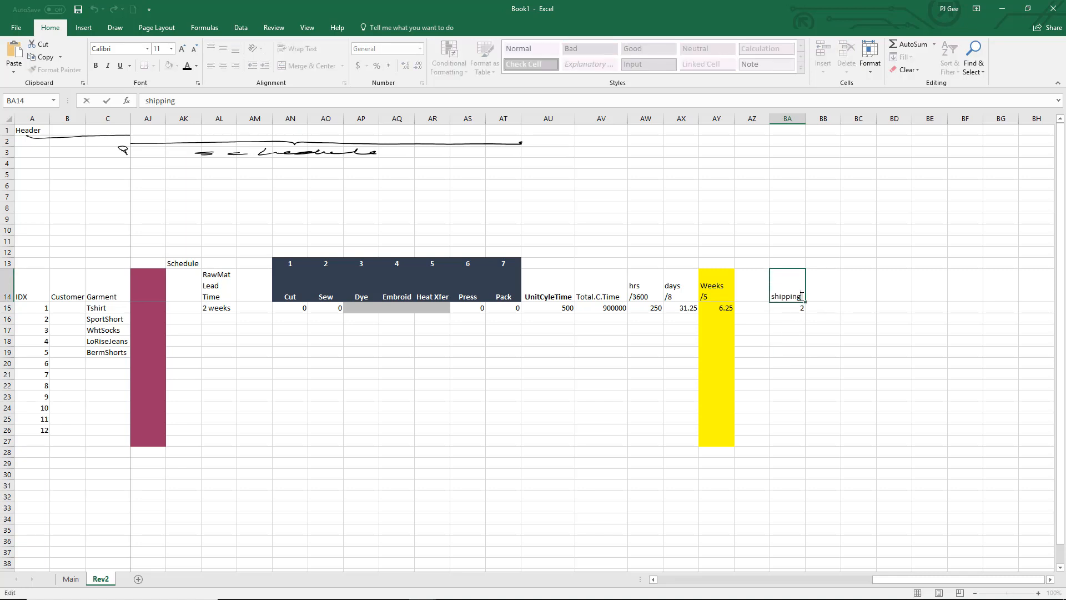
key(alt+Return)
text(wee)
key(BackSpace)
key(BackSpace)
key(BackSpace)
key(BackSpace)
key(alt+Return)
text((weeks))
click(805, 343)
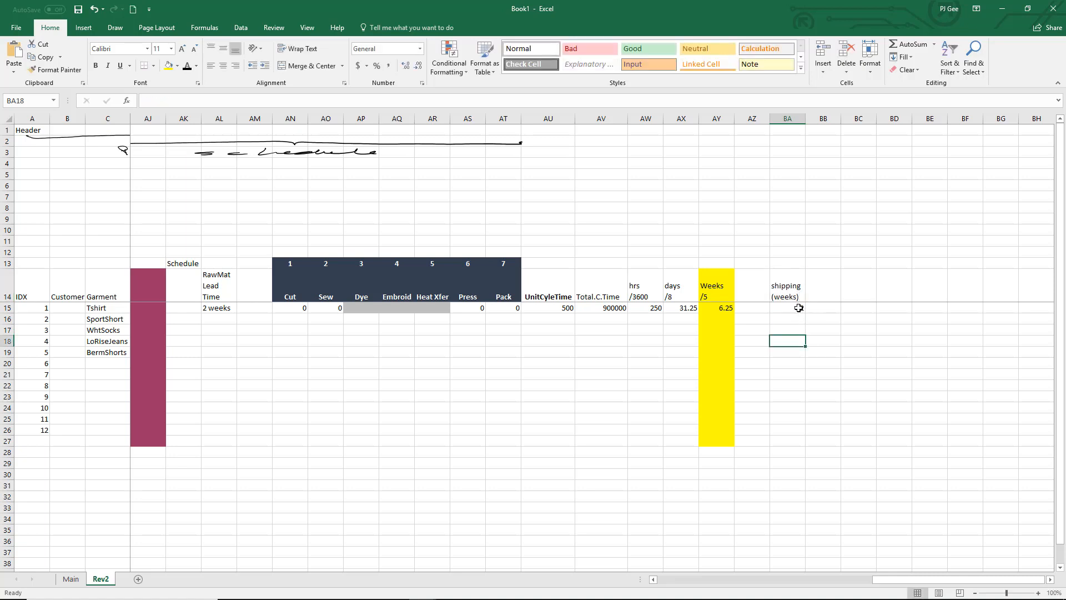
Add the heading Total in BB14 and enter 10.25 for the Tshirt row in BB15
click(835, 297)
text(Total)
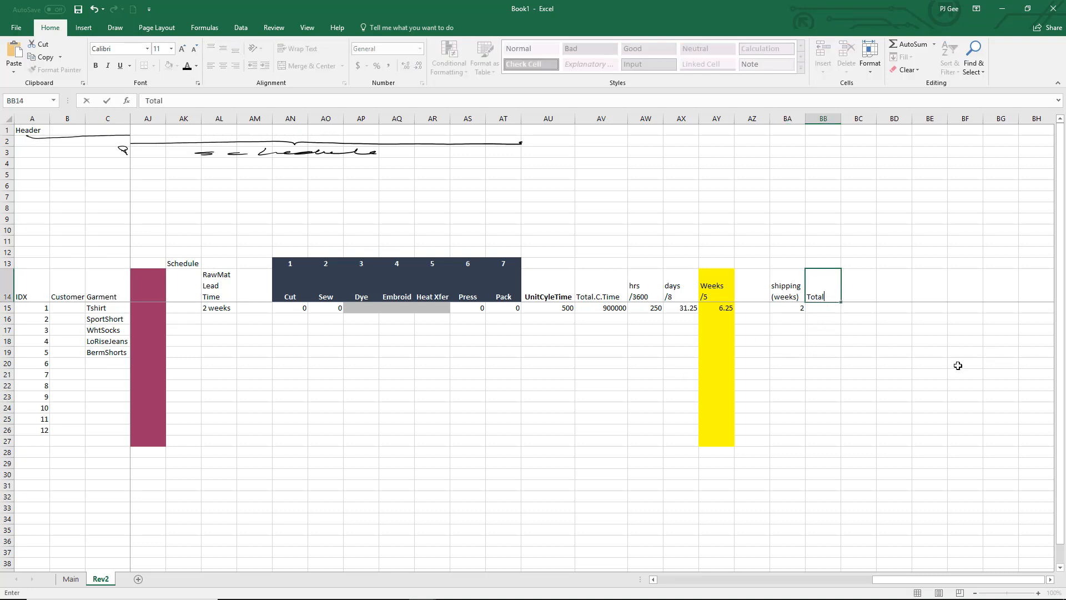
click(826, 307)
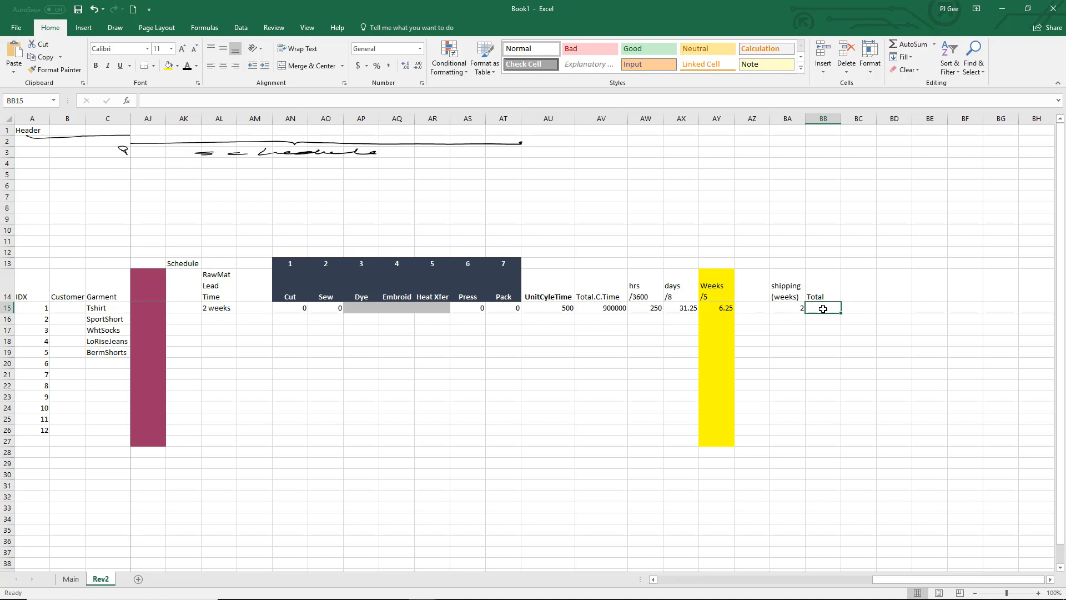
text(10.25)
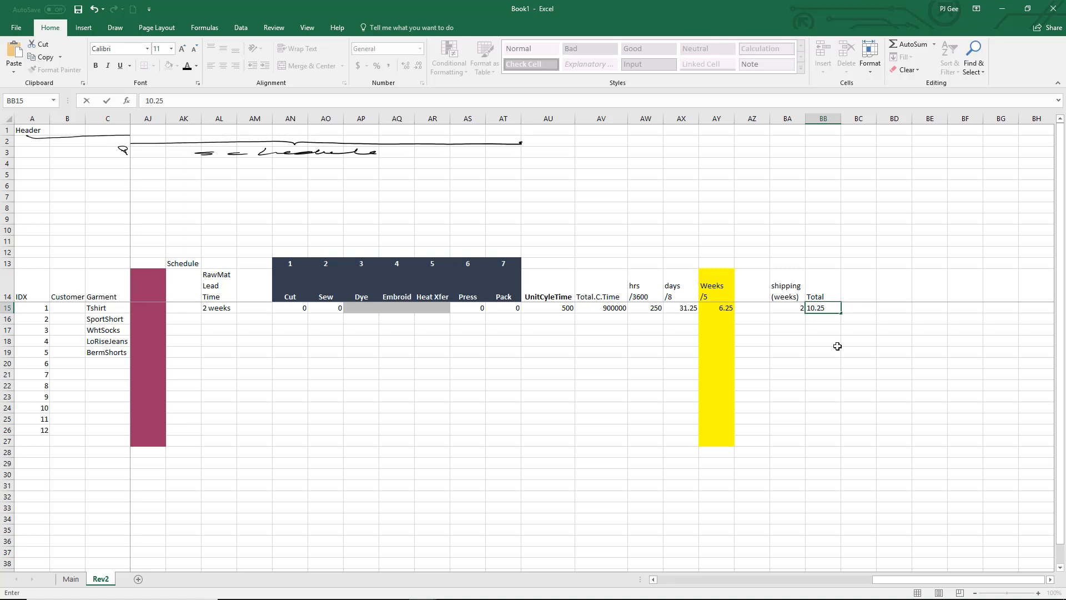
click(847, 377)
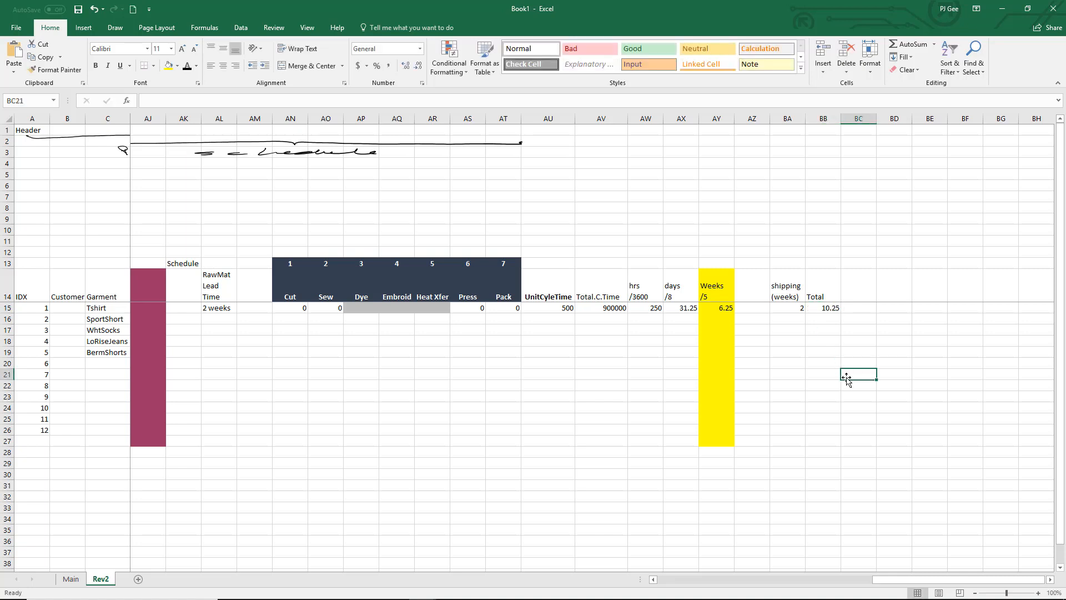
Switch to the browser simulation to compare the current contracts' due times with the Tshirt total, and return to the Excel worksheet
key(alt+Tab)
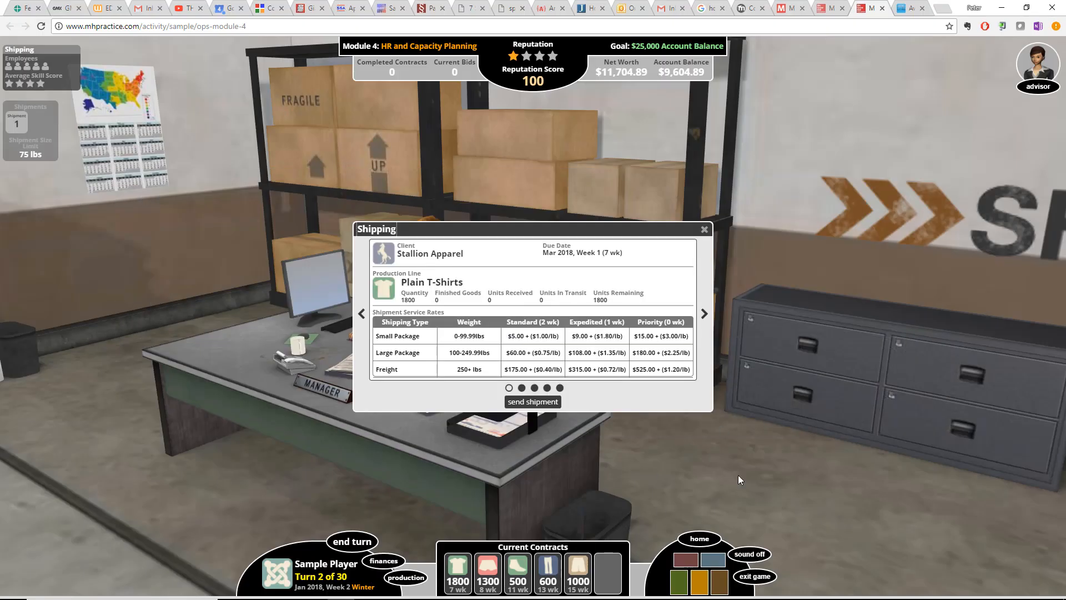
key(alt+Tab)
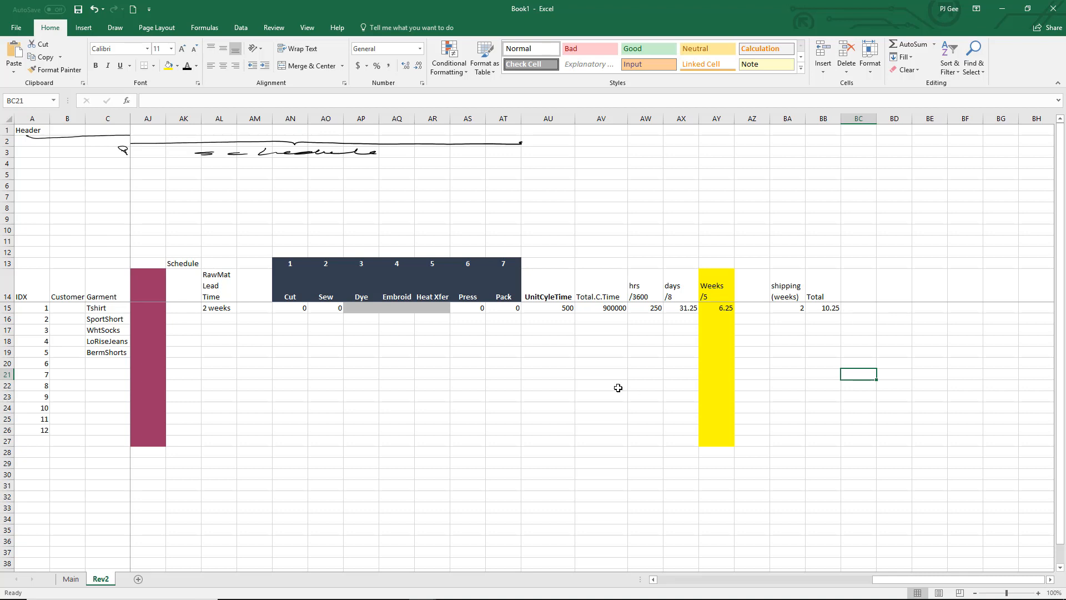
mouse_move(533, 599)
key(alt+Tab)
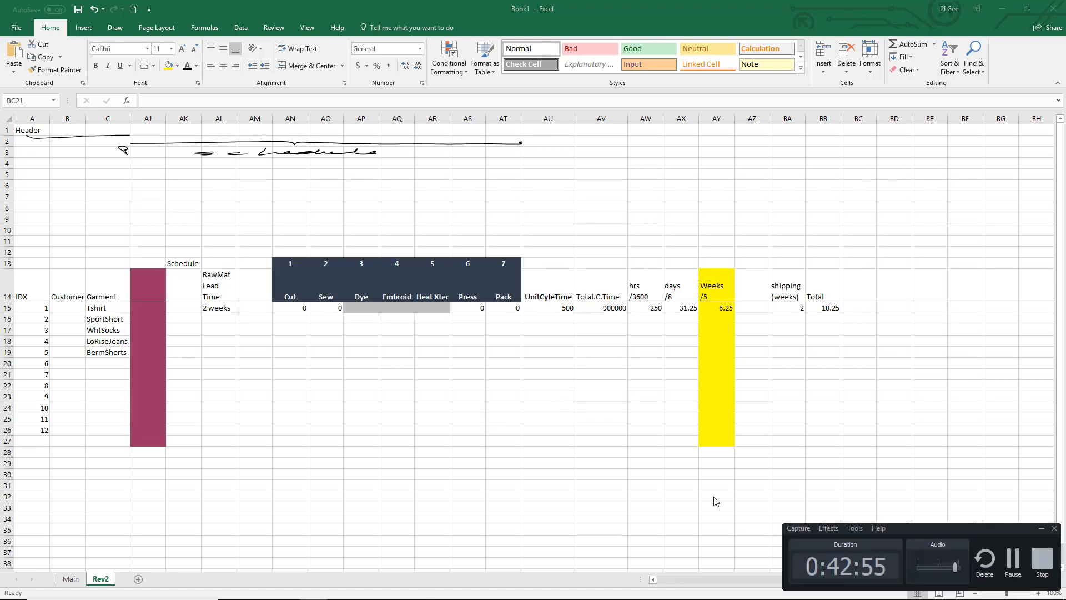